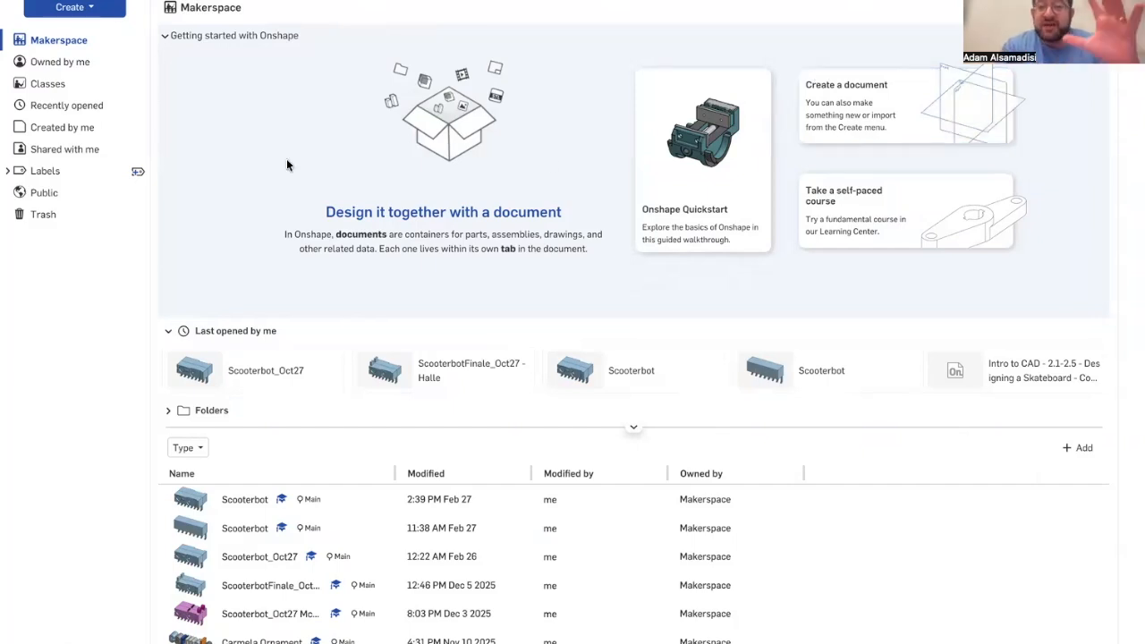
Step: Create a new document named Scooterbot in Makerspace
{"action": "mouse_move", "coordinate": [4, 295]}
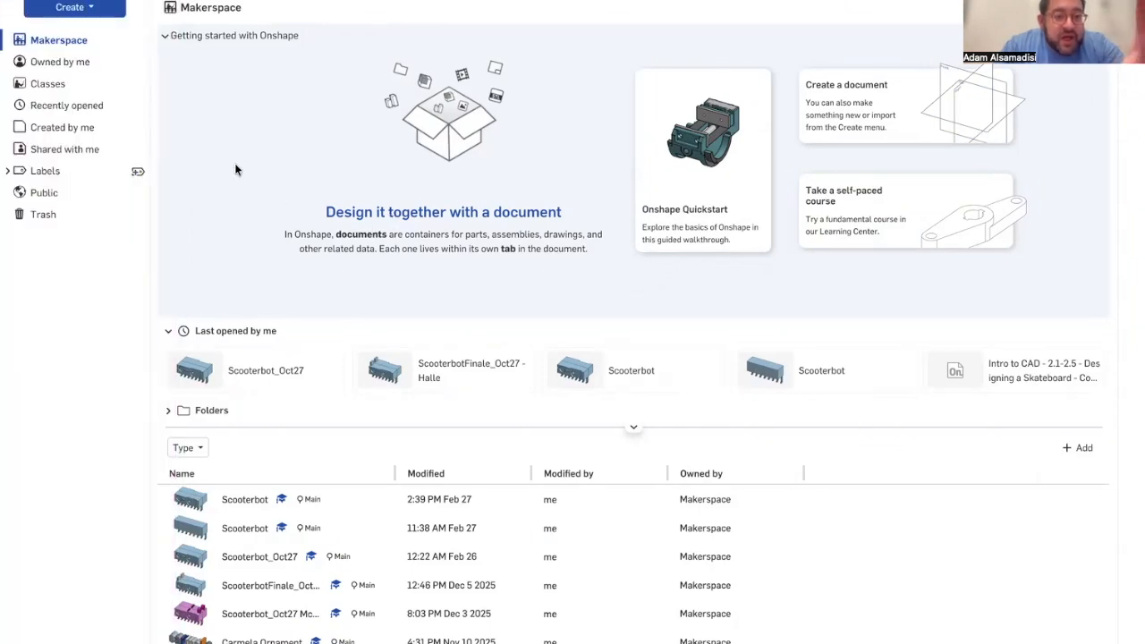
{"action": "scroll", "coordinate": [340, 590], "scroll_direction": "down", "scroll_amount": 3}
{"action": "scroll", "coordinate": [344, 588], "scroll_direction": "up", "scroll_amount": 3}
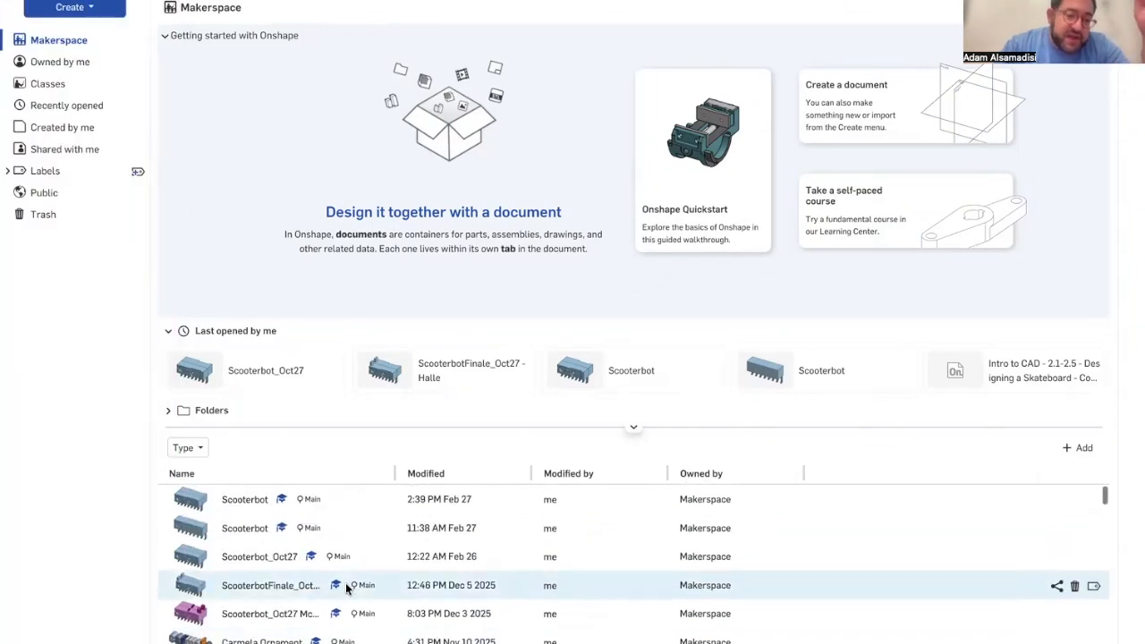
{"action": "left_click", "coordinate": [104, 15]}
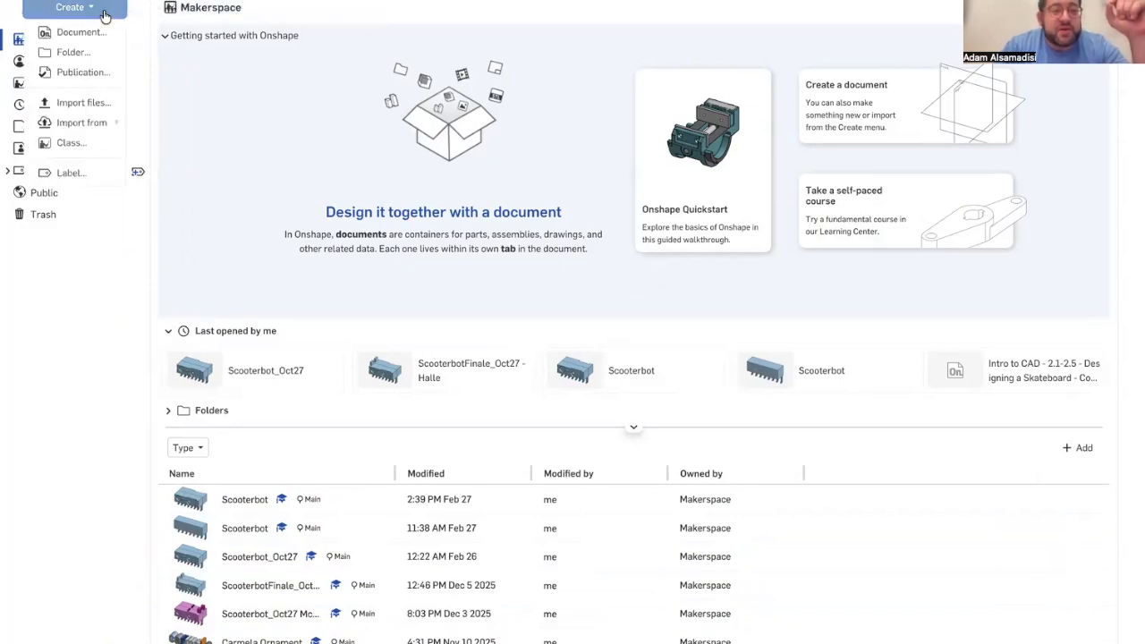
{"action": "left_click", "coordinate": [97, 32]}
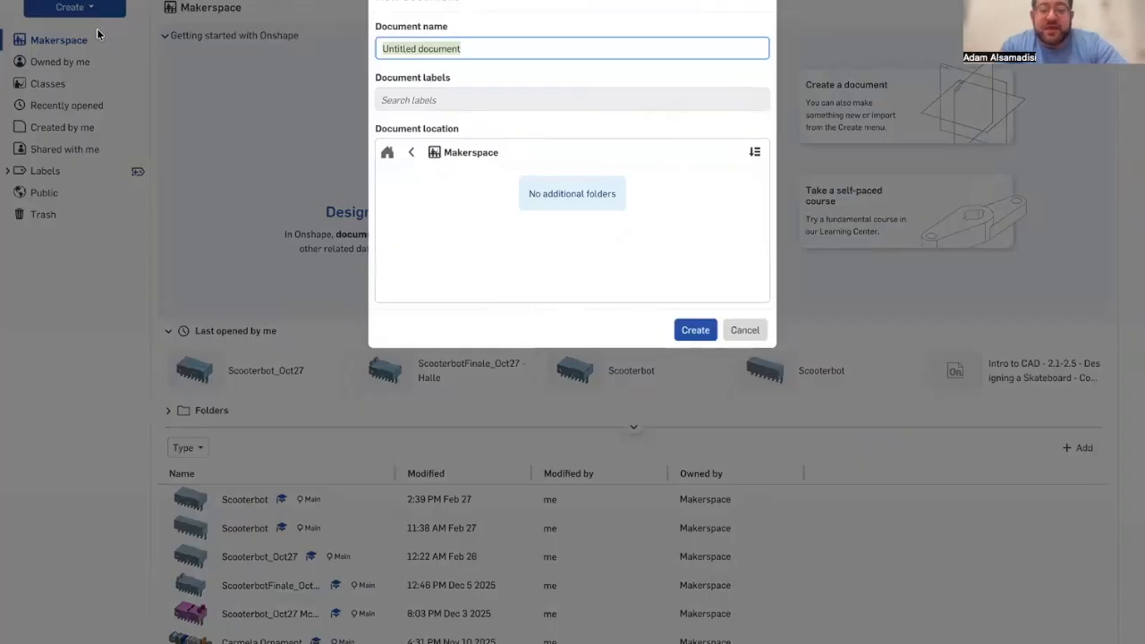
{"action": "type", "text": "Scooters"}
{"action": "key", "text": "BackSpace"}
{"action": "type", "text": "bot"}
{"action": "left_click", "coordinate": [513, 153]}
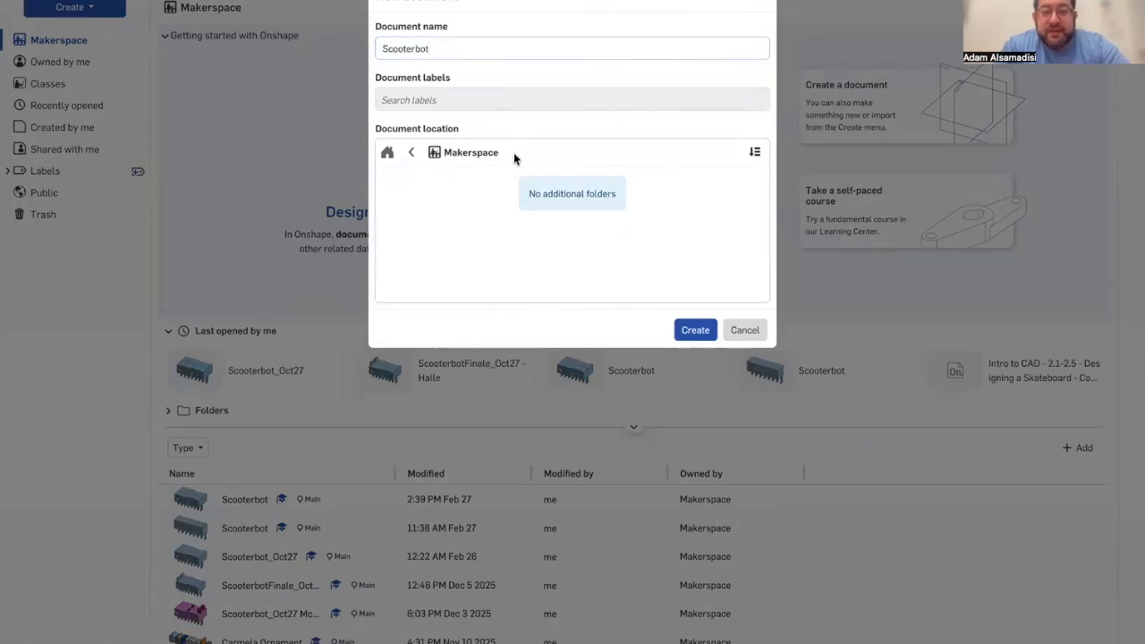
{"action": "left_click", "coordinate": [696, 331]}
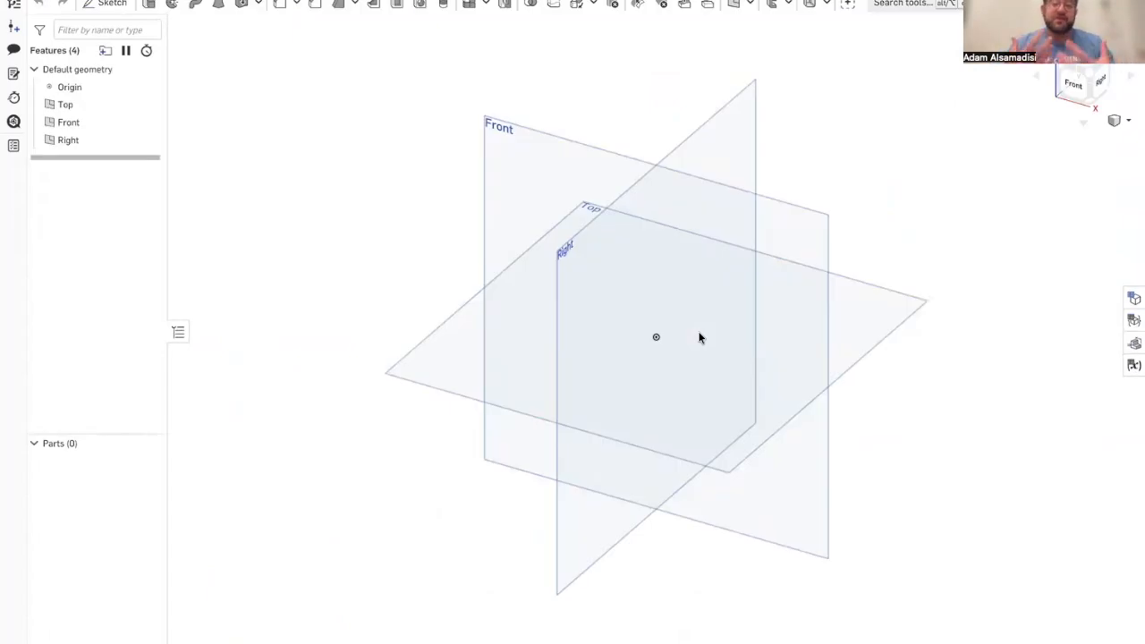
Step: Start a new sketch on the Front plane, viewed straight on, and leave it open for editing
{"action": "right_click_drag", "start_coordinate": [700, 335], "coordinate": [728, 309]}
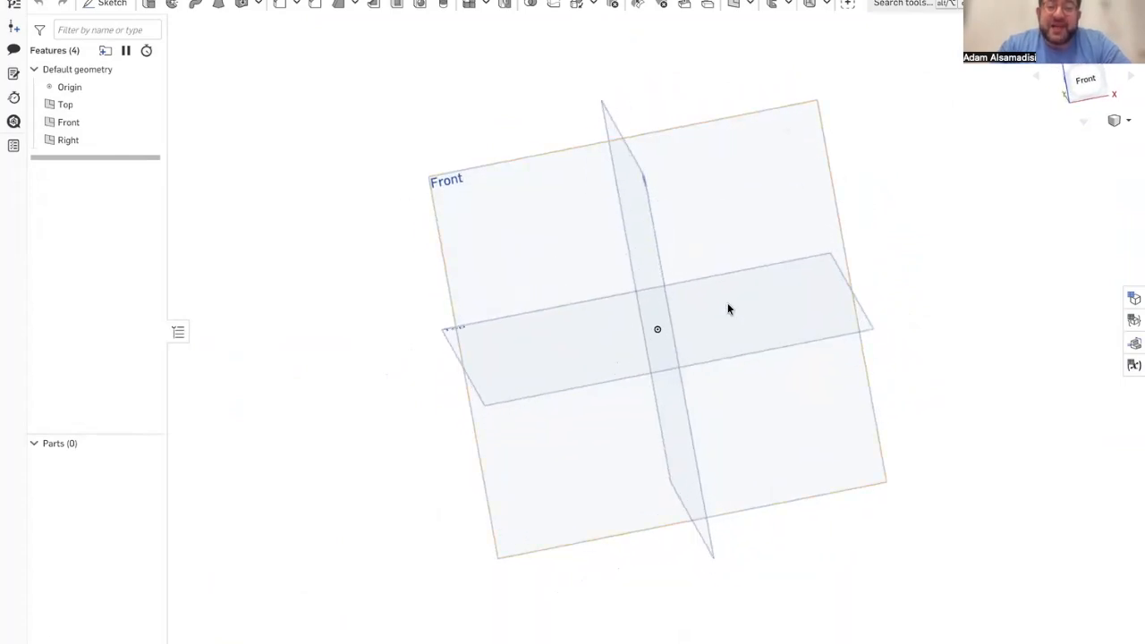
{"action": "left_click", "coordinate": [560, 260]}
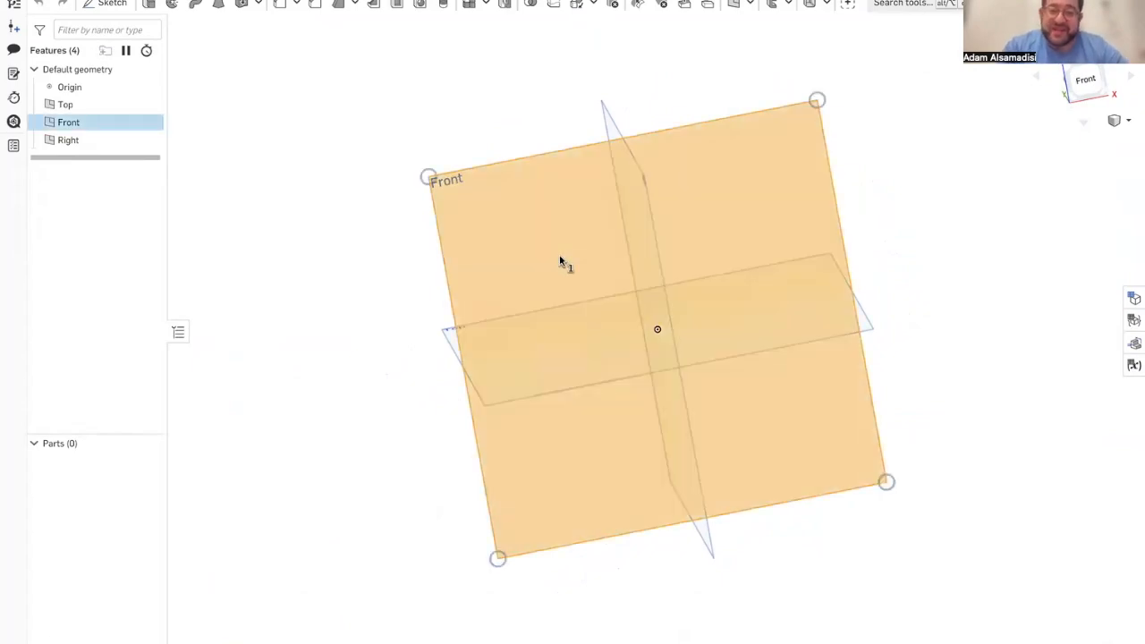
{"action": "key", "text": "n"}
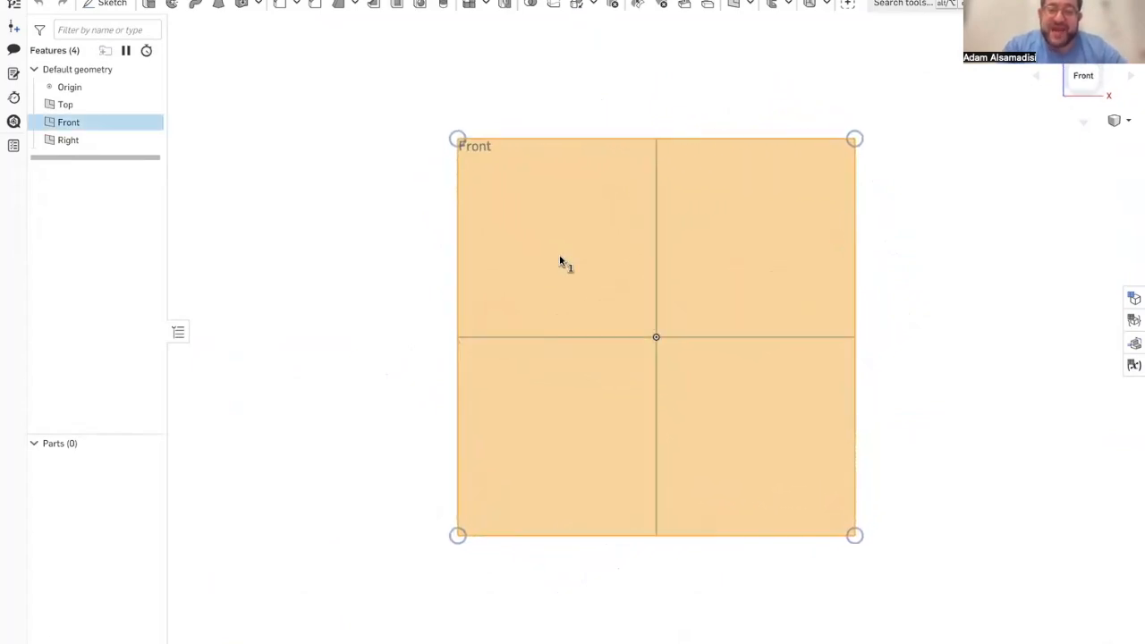
{"action": "left_click", "coordinate": [550, 49]}
{"action": "scroll", "coordinate": [659, 347], "scroll_direction": "up", "scroll_amount": 5}
{"action": "scroll", "coordinate": [659, 347], "scroll_direction": "down", "scroll_amount": 2}
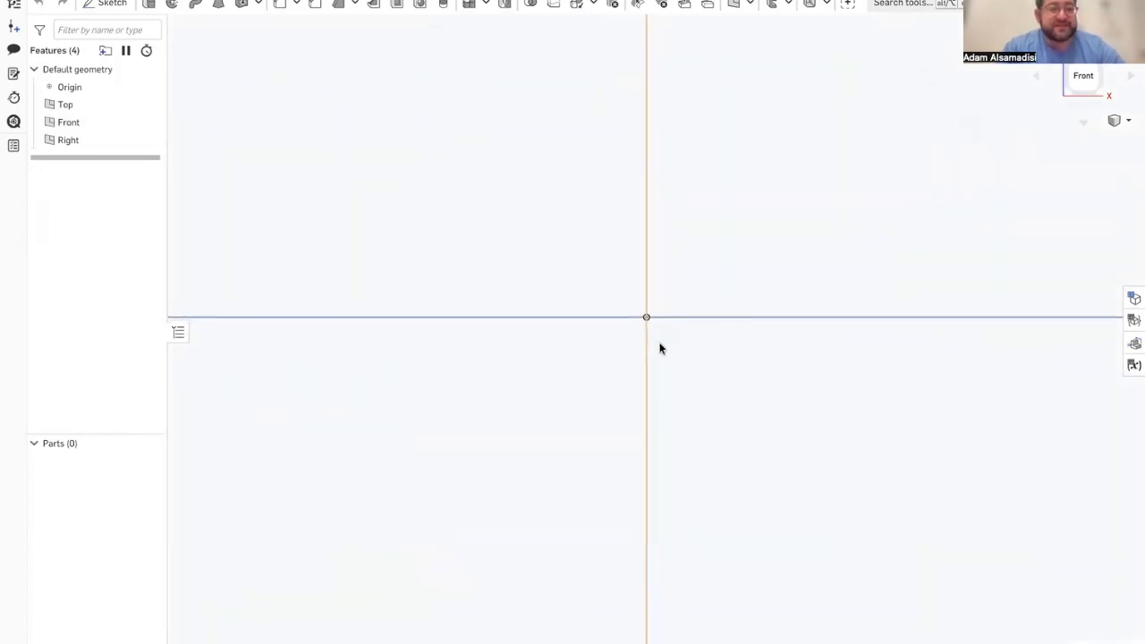
{"action": "left_click", "coordinate": [111, 5]}
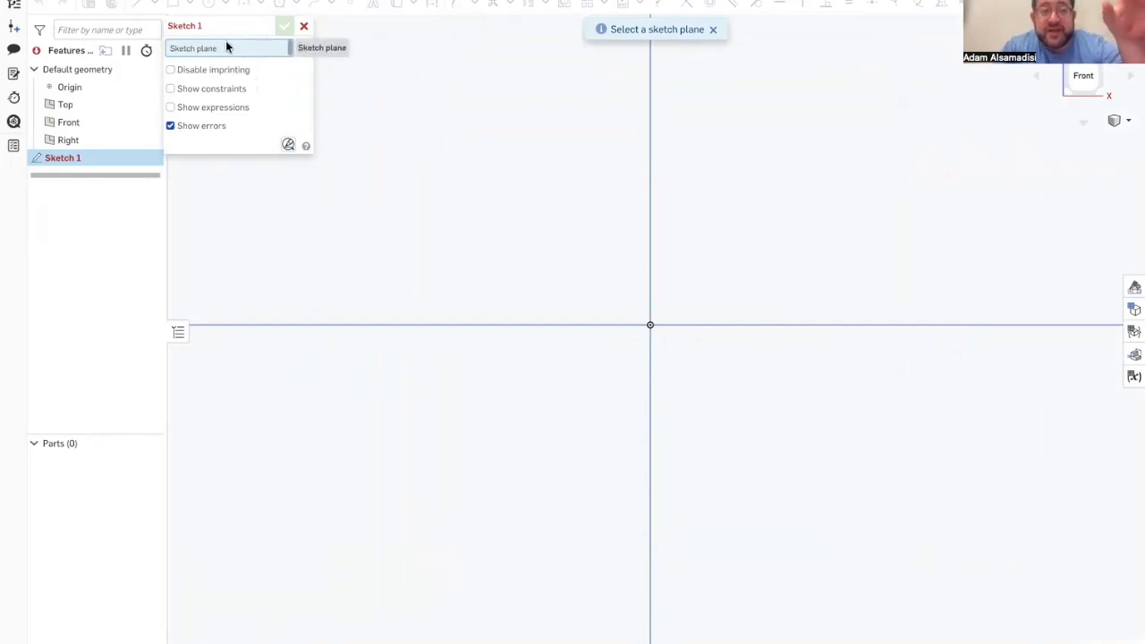
{"action": "left_click", "coordinate": [389, 173]}
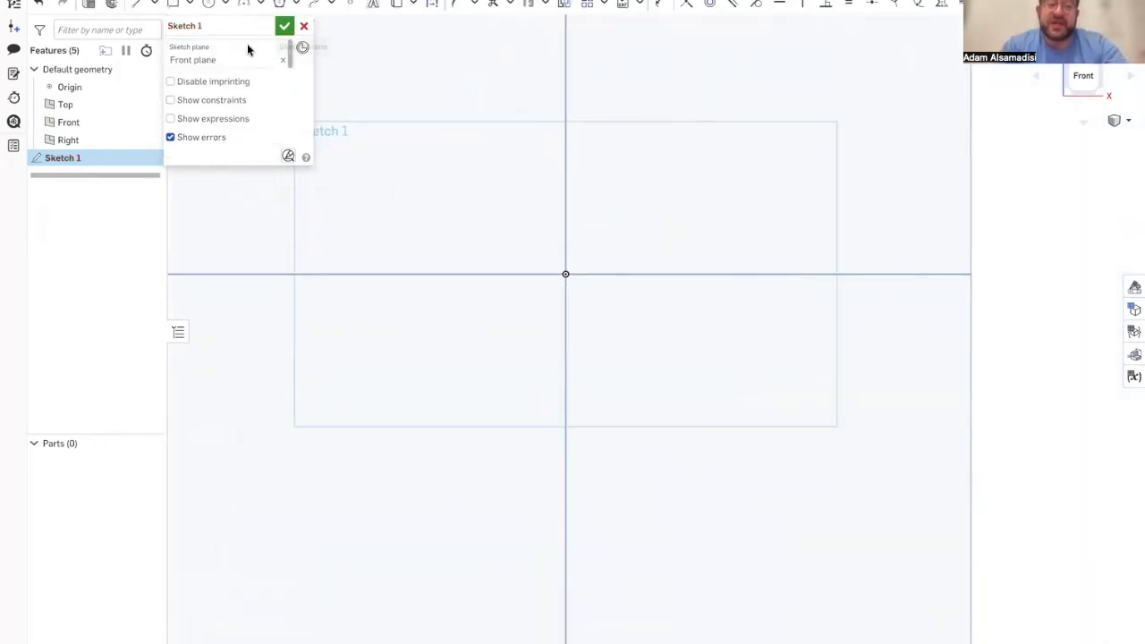
{"action": "left_click", "coordinate": [283, 26]}
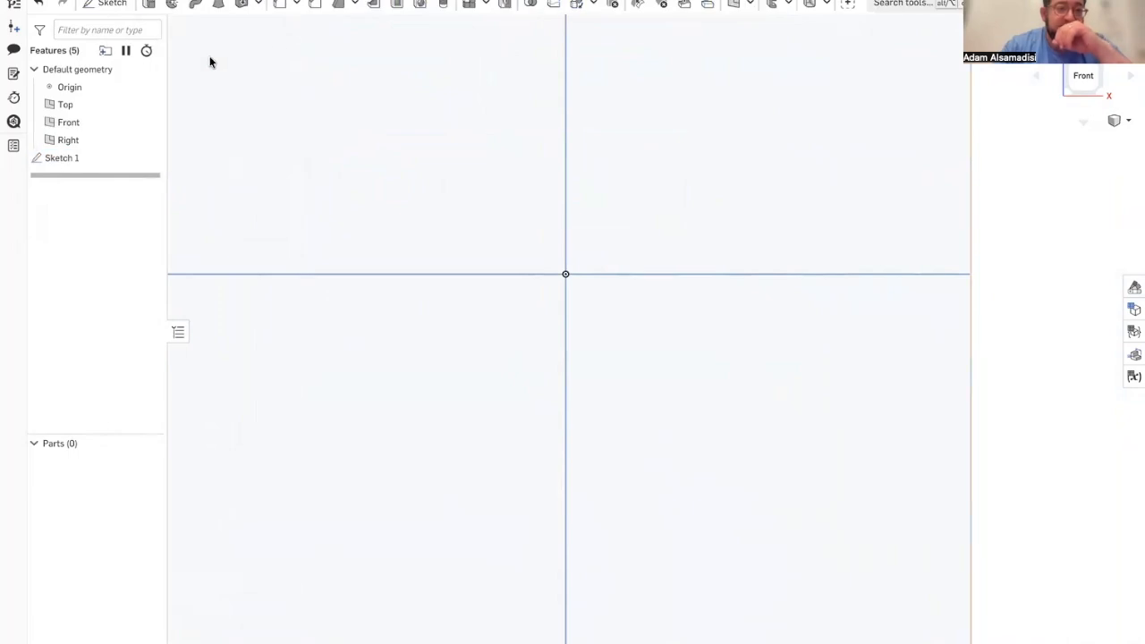
{"action": "double_click", "coordinate": [73, 161]}
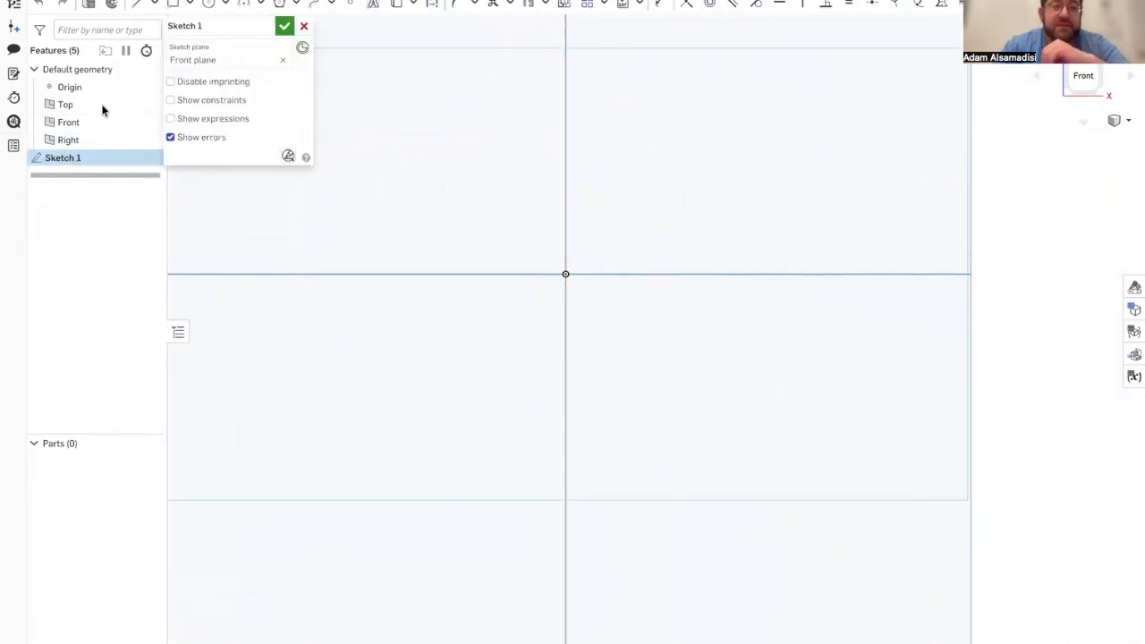
Step: Draw a corner rectangle 50 mm wide and 15 mm high, with its bottom edge running through the origin
{"action": "left_click", "coordinate": [176, 5]}
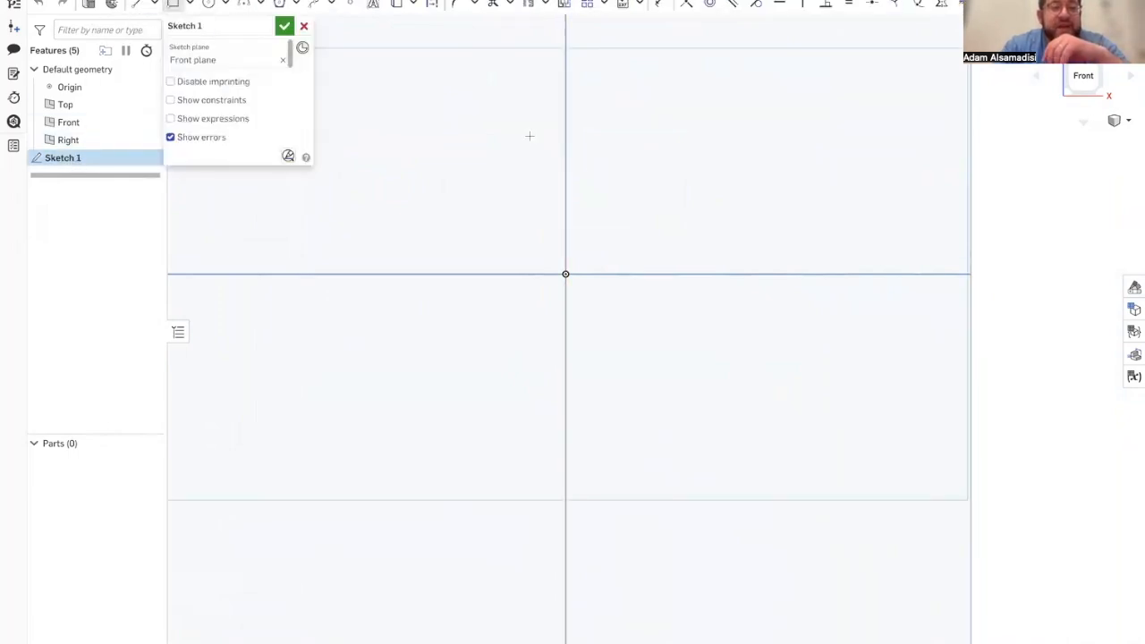
{"action": "left_click", "coordinate": [392, 190]}
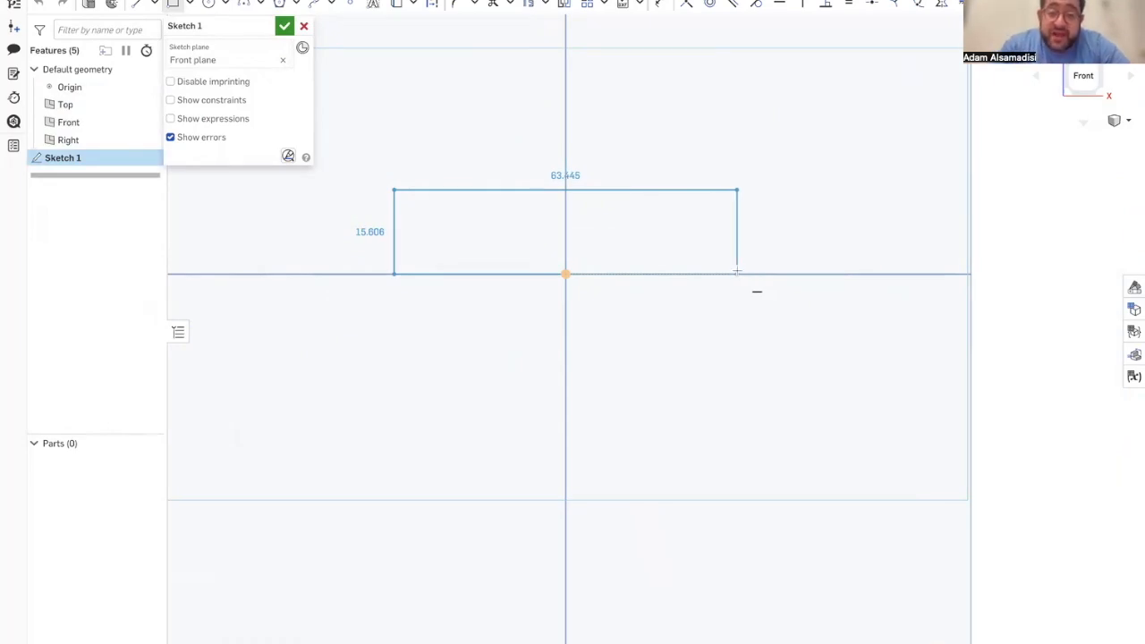
{"action": "left_click", "coordinate": [736, 270]}
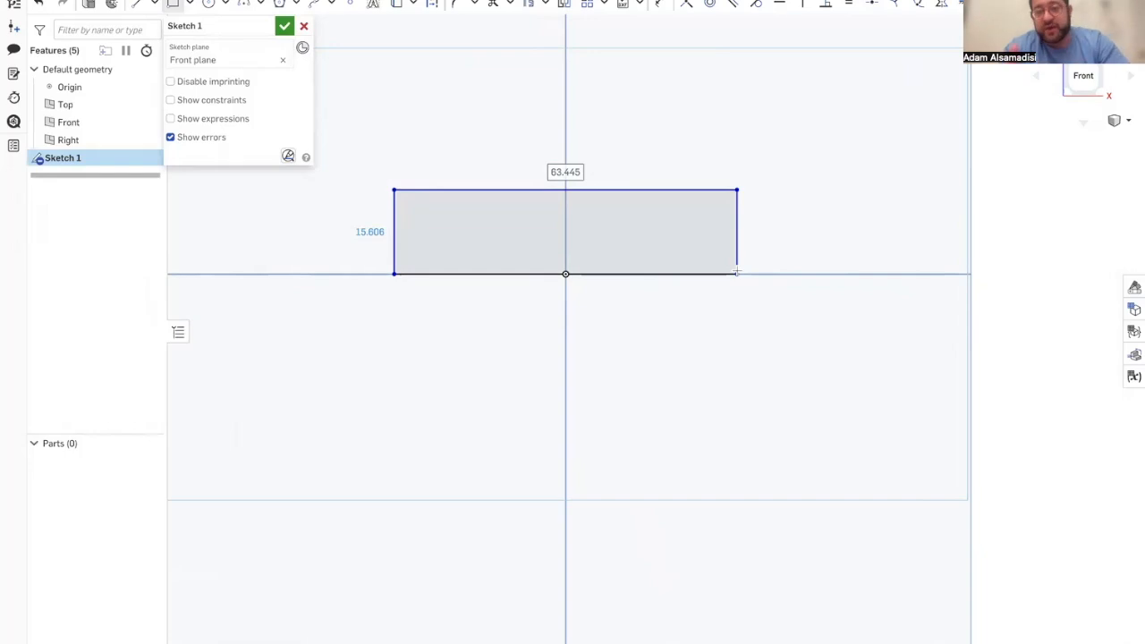
{"action": "type", "text": "50"}
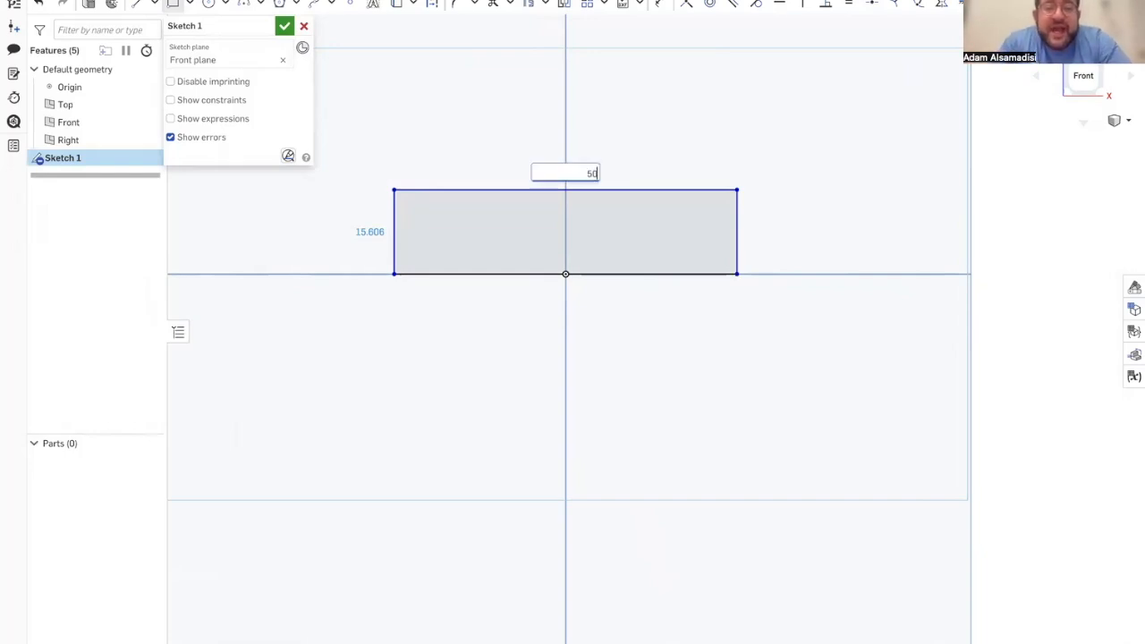
{"action": "key", "text": "Return"}
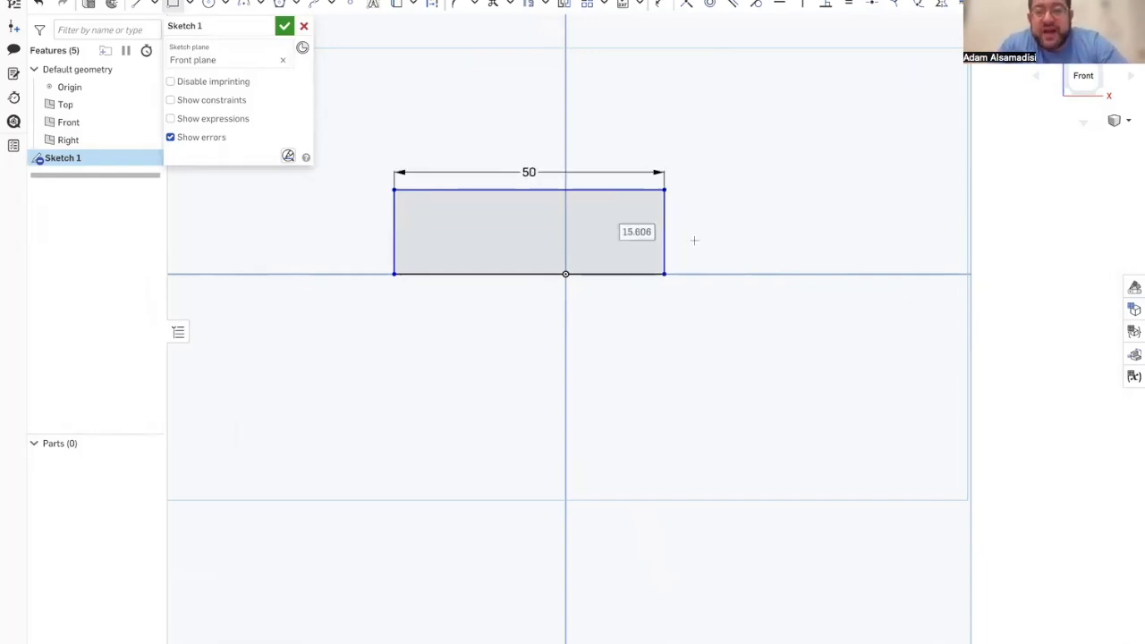
{"action": "type", "text": "15"}
{"action": "key", "text": "Return"}
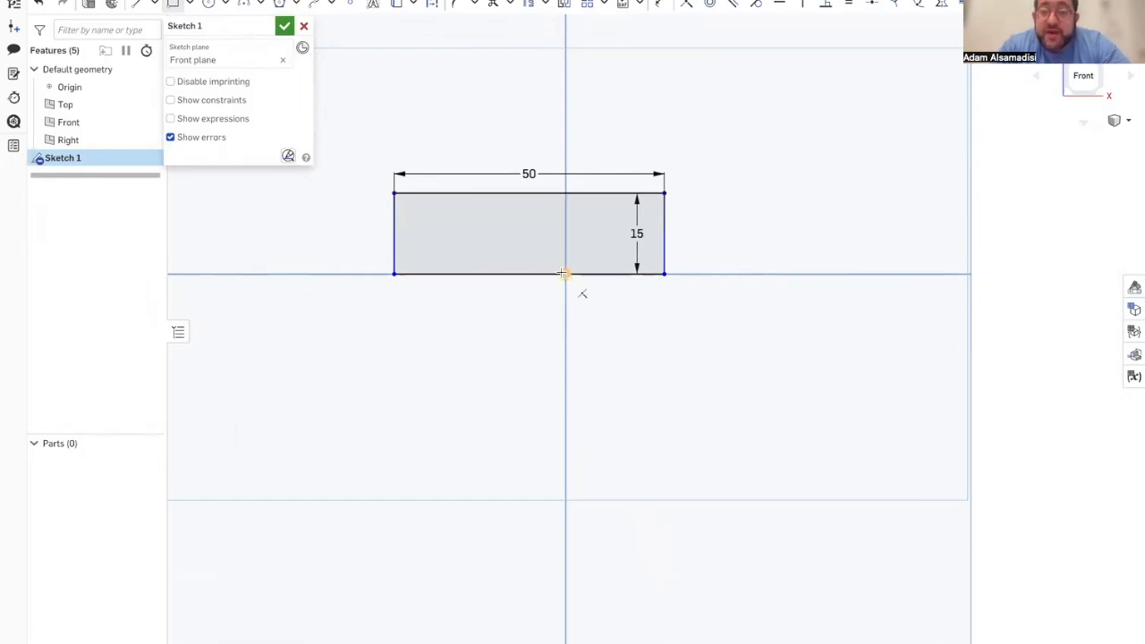
Step: Dimension the rectangle's lower-right corner 25 mm horizontally from the origin and finish the sketch
{"action": "left_click", "coordinate": [563, 273]}
{"action": "left_click", "coordinate": [663, 273]}
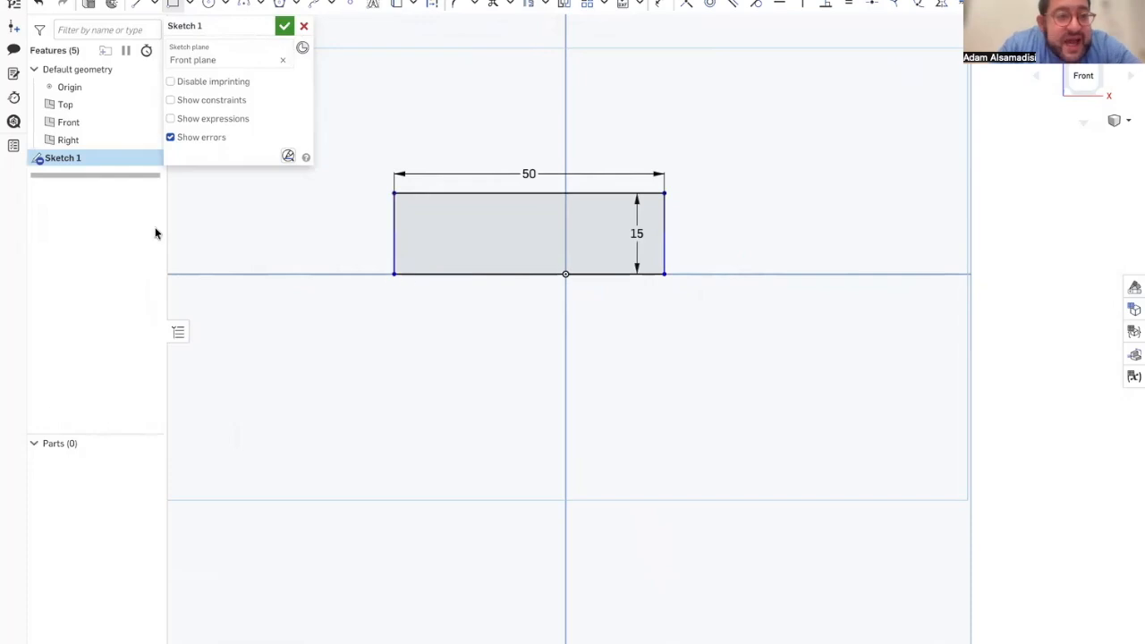
{"action": "mouse_move", "coordinate": [37, 160]}
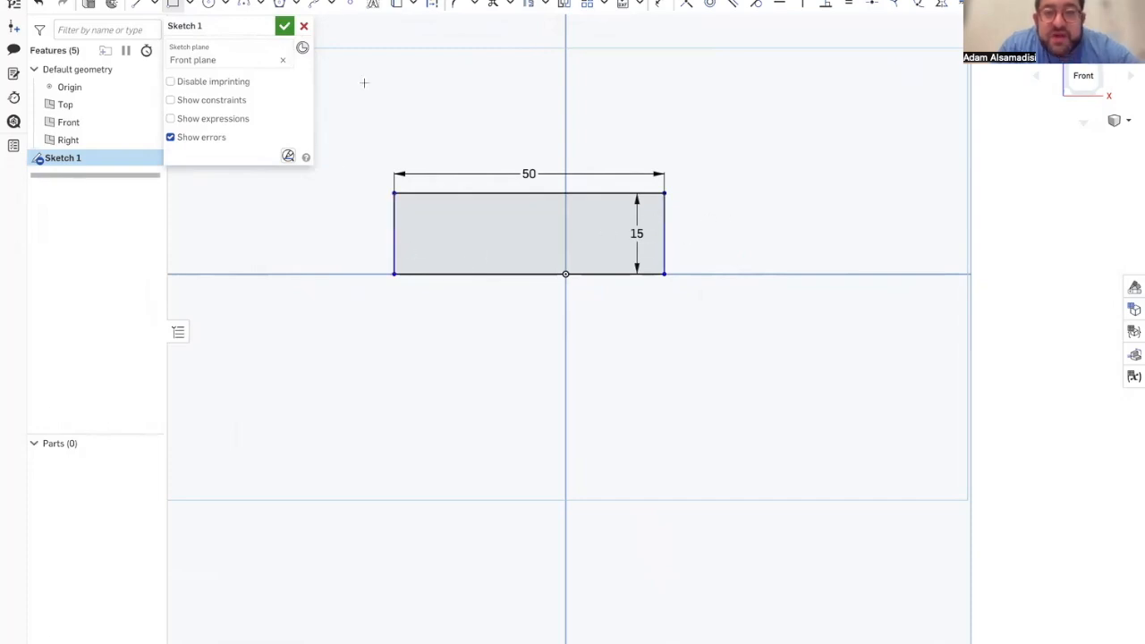
{"action": "left_click", "coordinate": [662, 6]}
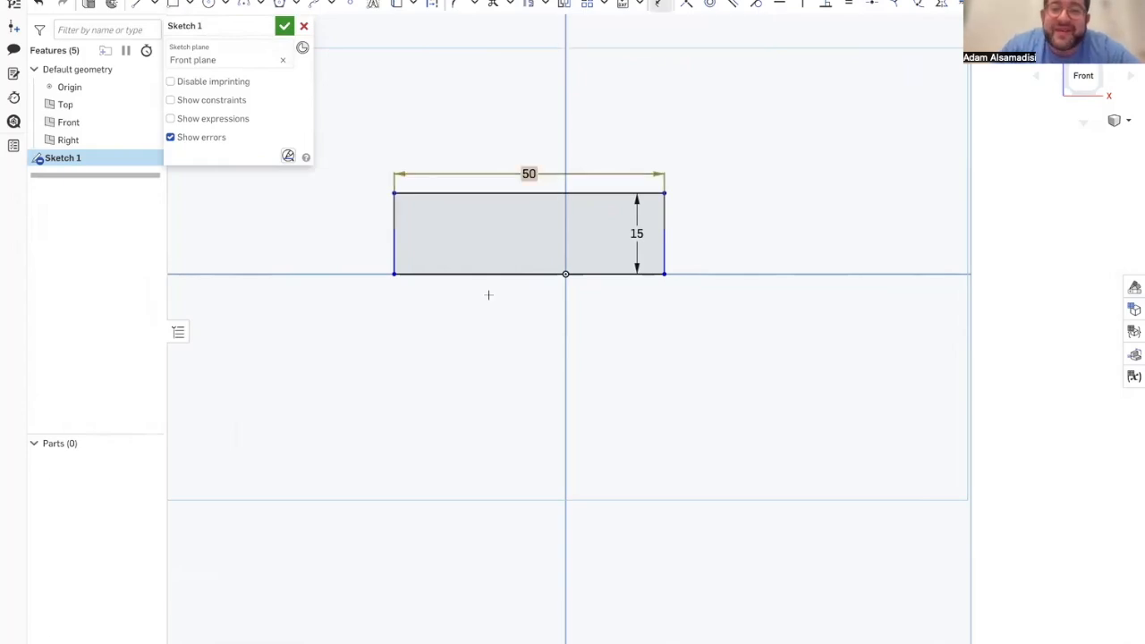
{"action": "left_click", "coordinate": [565, 274]}
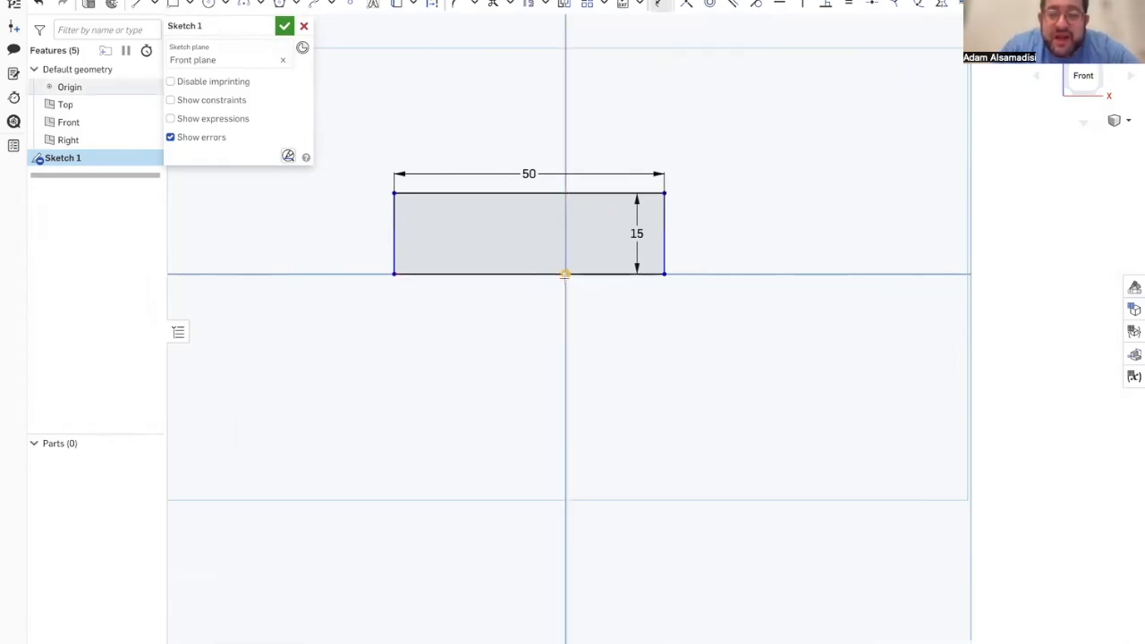
{"action": "left_click", "coordinate": [663, 273]}
{"action": "left_click", "coordinate": [626, 290]}
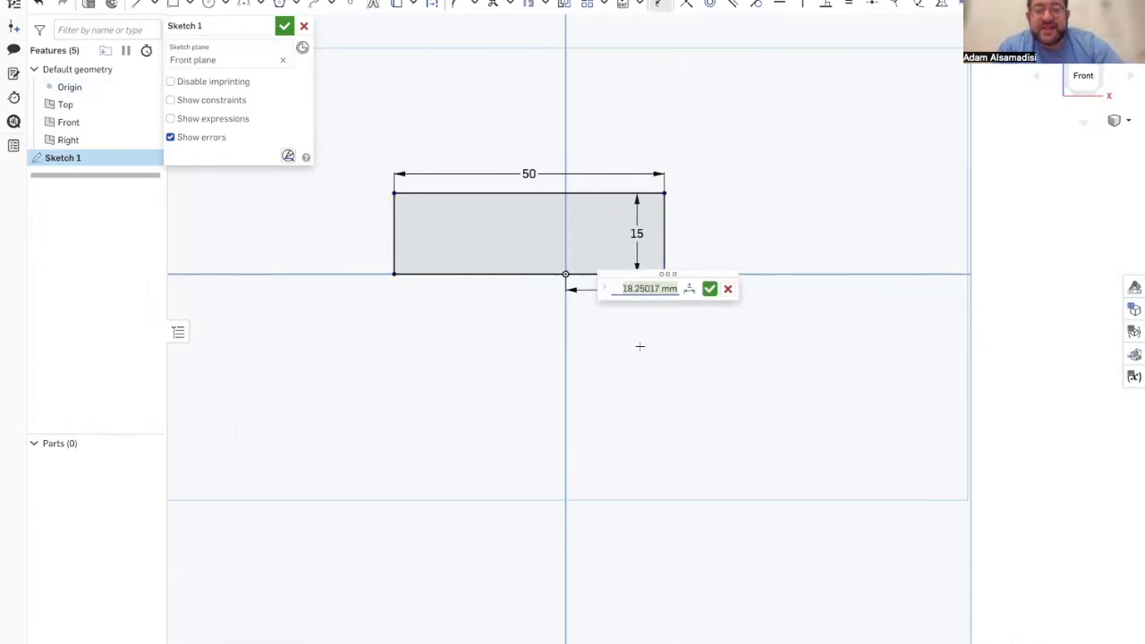
{"action": "type", "text": "25"}
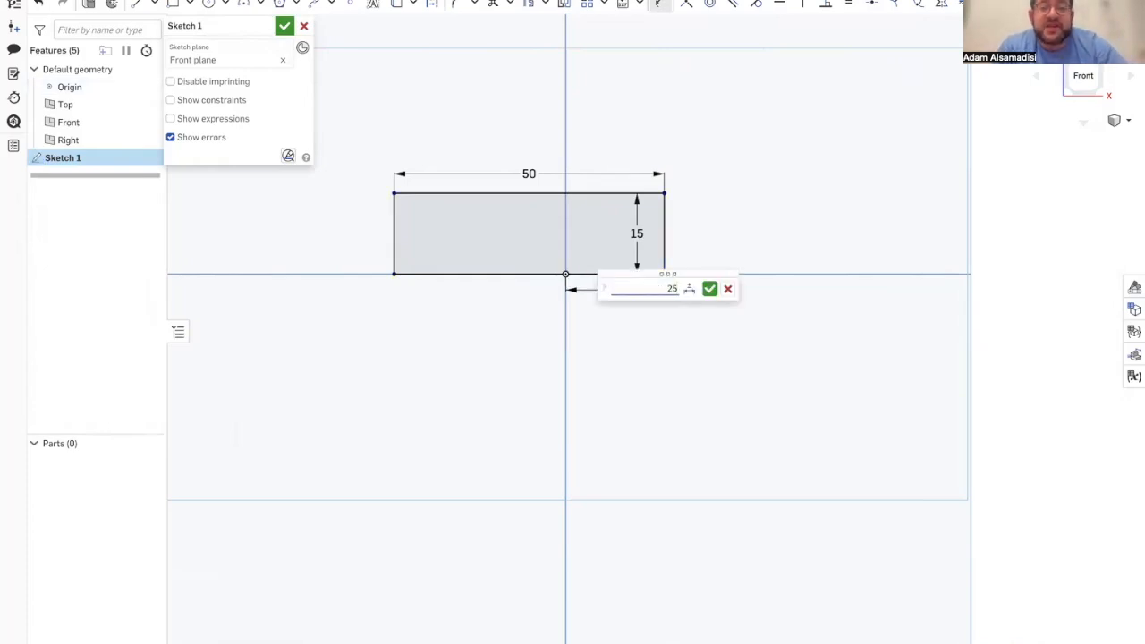
{"action": "key", "text": "Return"}
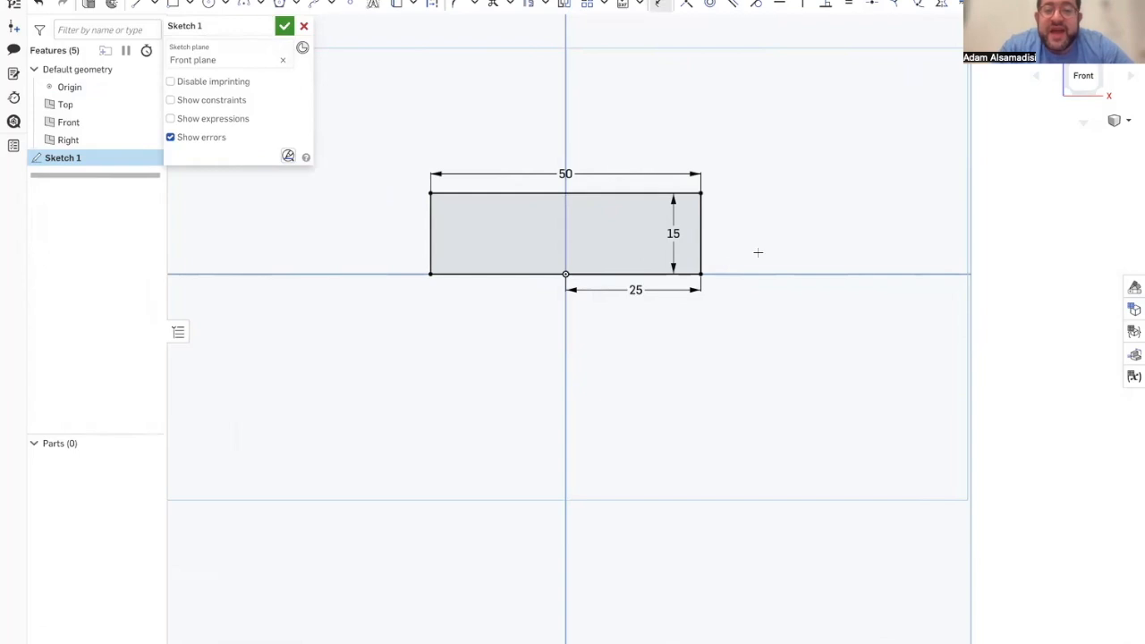
{"action": "left_click", "coordinate": [283, 26]}
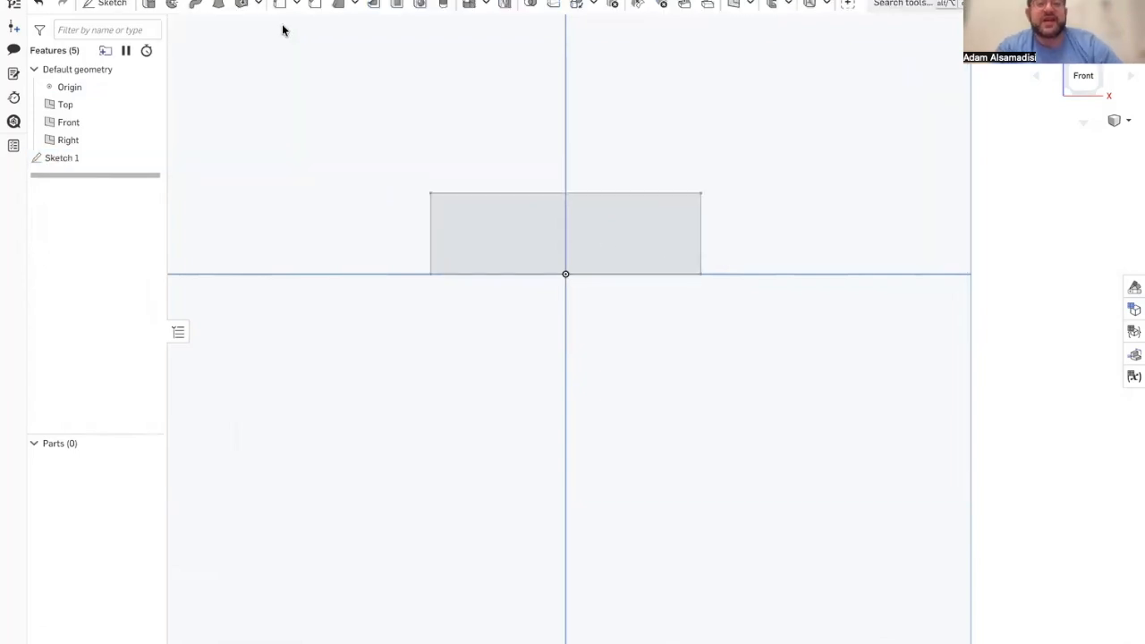
Step: Rename the rectangle's sketch as Body Sketch
{"action": "right_click", "coordinate": [52, 158]}
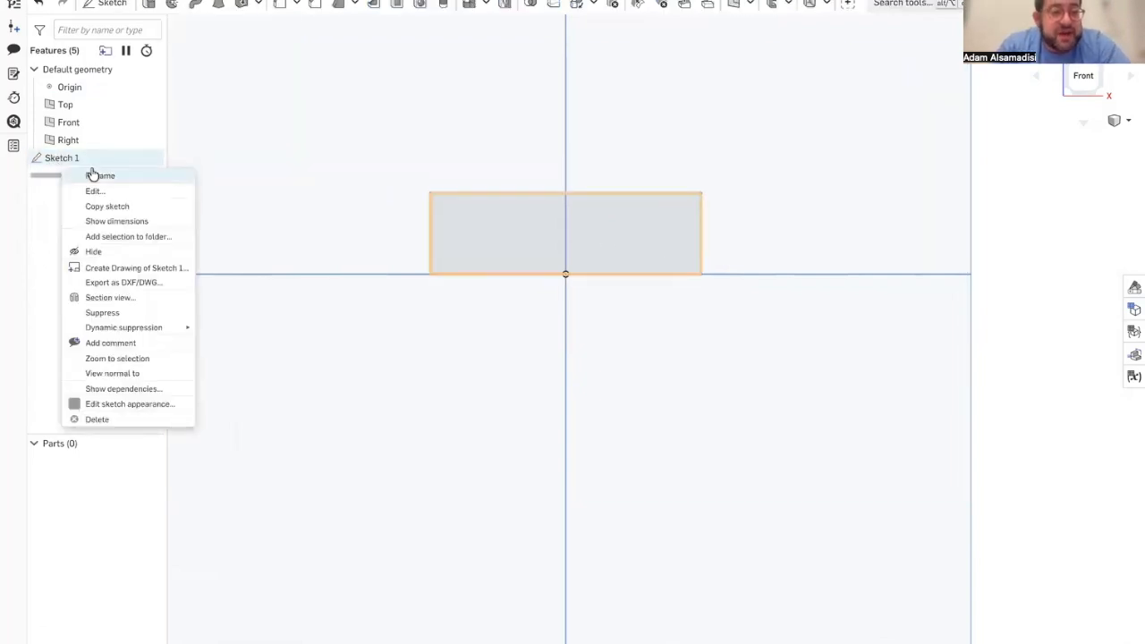
{"action": "left_click", "coordinate": [95, 175]}
{"action": "type", "text": "Body Sketch"}
{"action": "key", "text": "Return"}
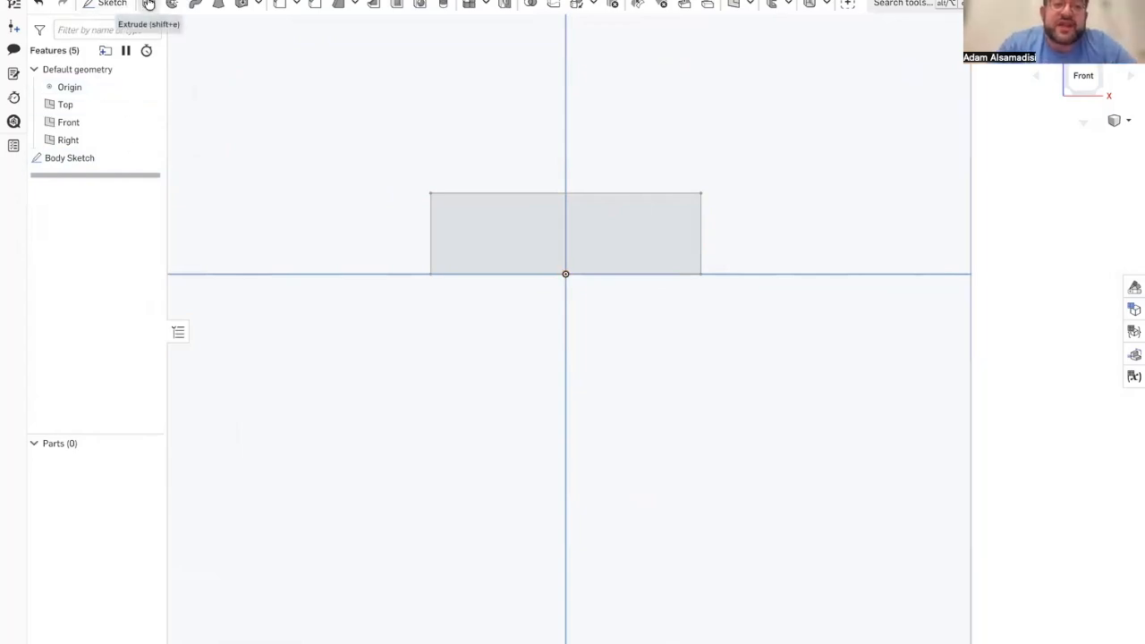
Step: Extrude Body Sketch as a new solid with a blind depth of 15 mm
{"action": "left_click", "coordinate": [149, 4]}
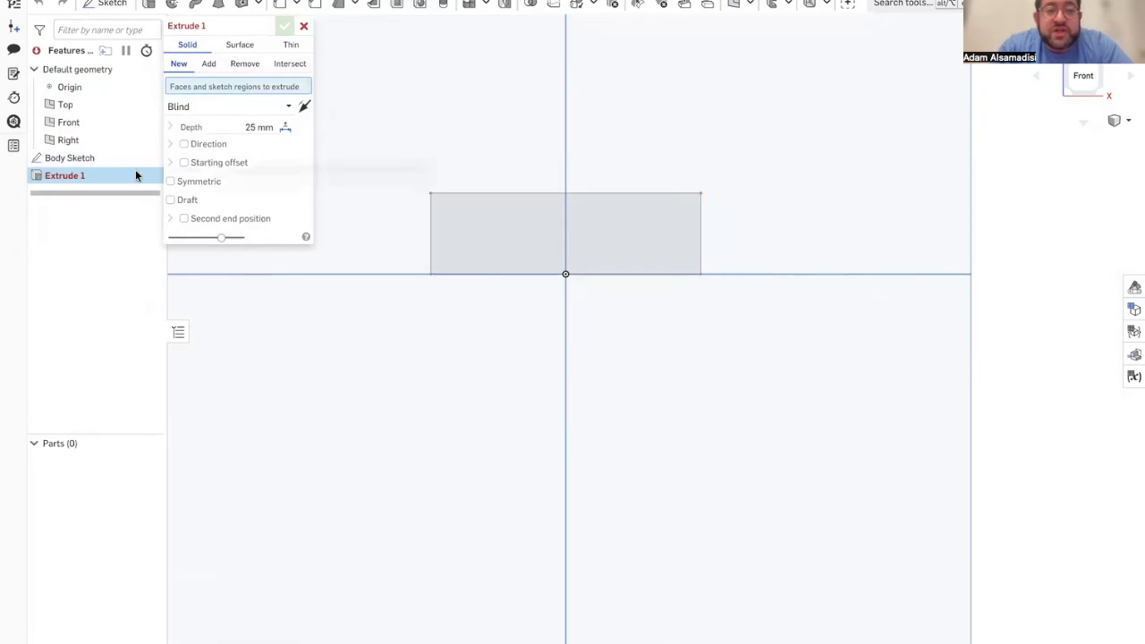
{"action": "left_click", "coordinate": [115, 156]}
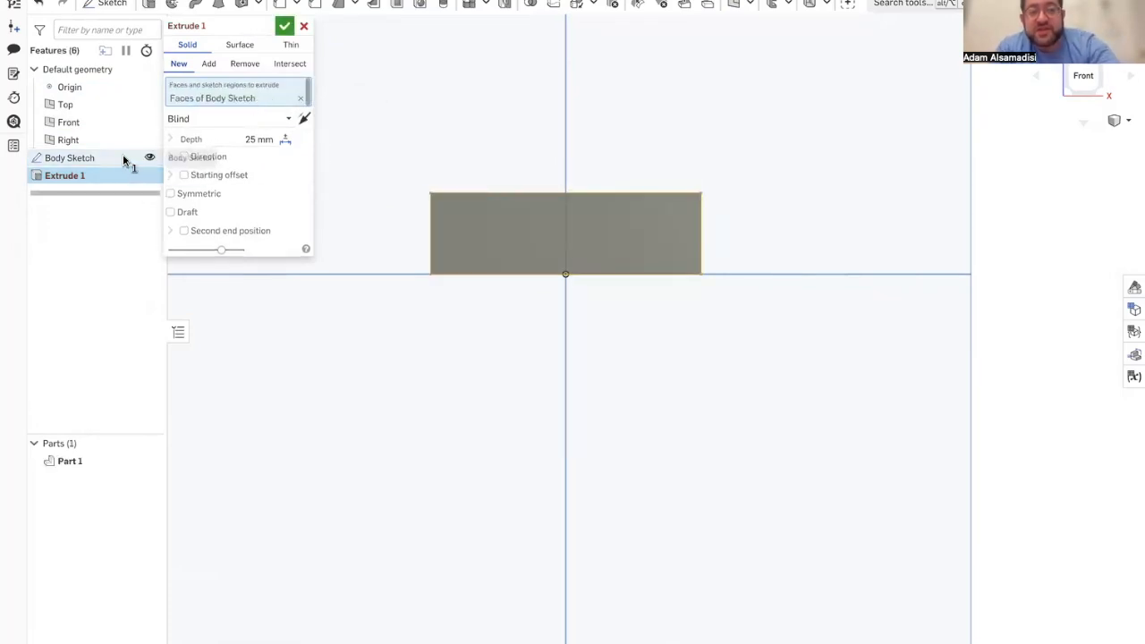
{"action": "mouse_move", "coordinate": [370, 215]}
{"action": "right_mouse_down"}
{"action": "mouse_move", "coordinate": [408, 225]}
{"action": "mouse_move", "coordinate": [383, 221]}
{"action": "right_mouse_up"}
{"action": "left_click", "coordinate": [249, 139]}
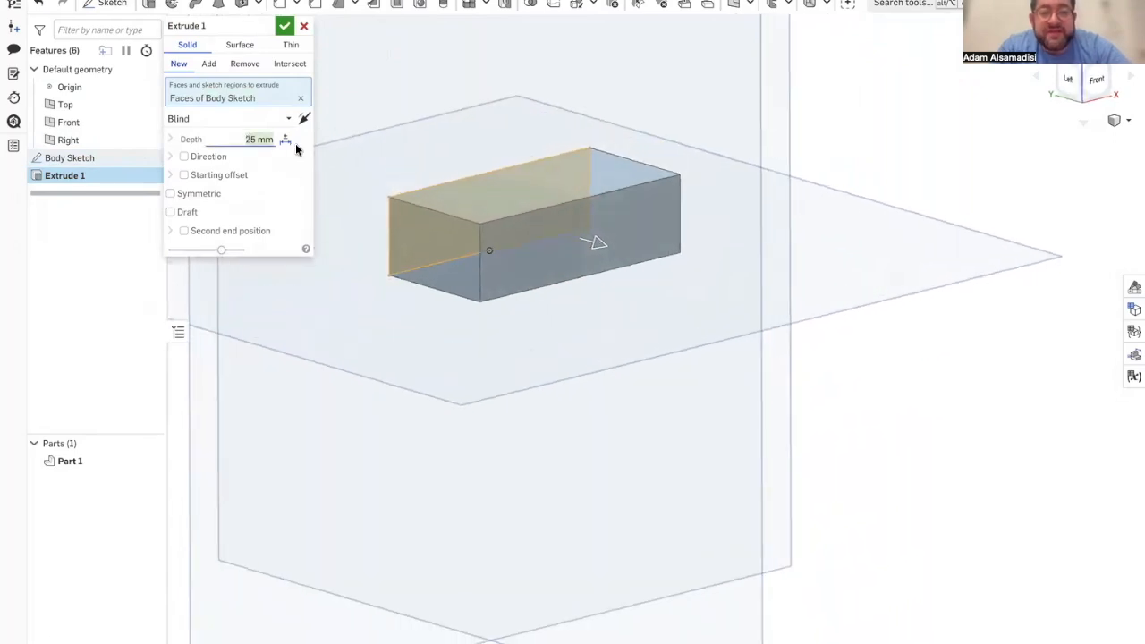
{"action": "type", "text": "15"}
{"action": "key", "text": "Return"}
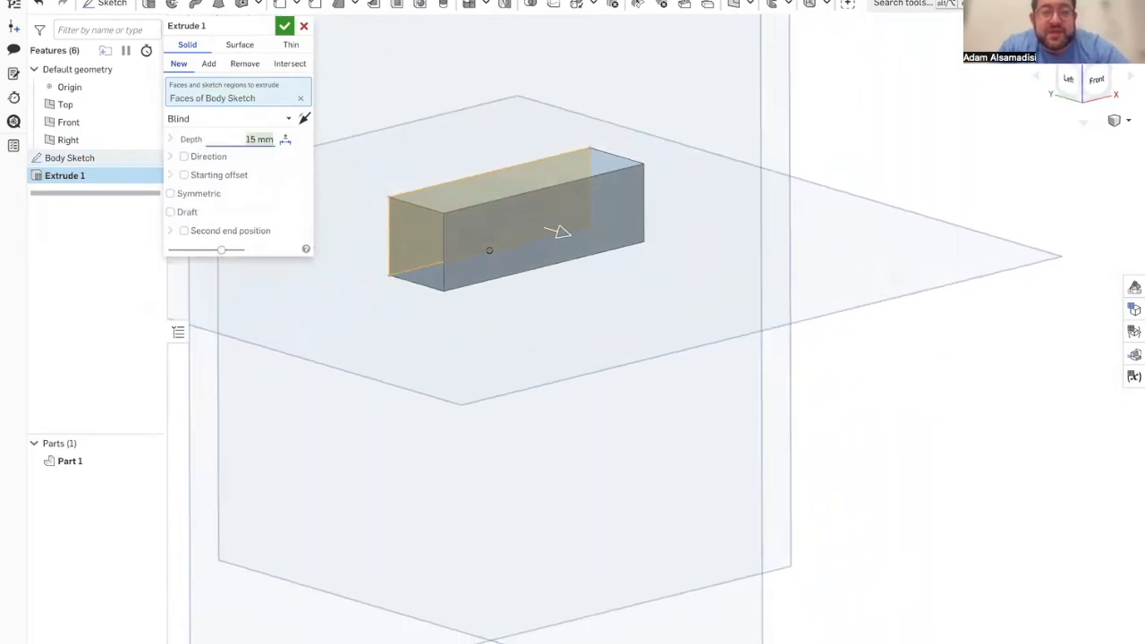
{"action": "left_click", "coordinate": [283, 26]}
{"action": "right_click_drag", "start_coordinate": [385, 252], "coordinate": [423, 262]}
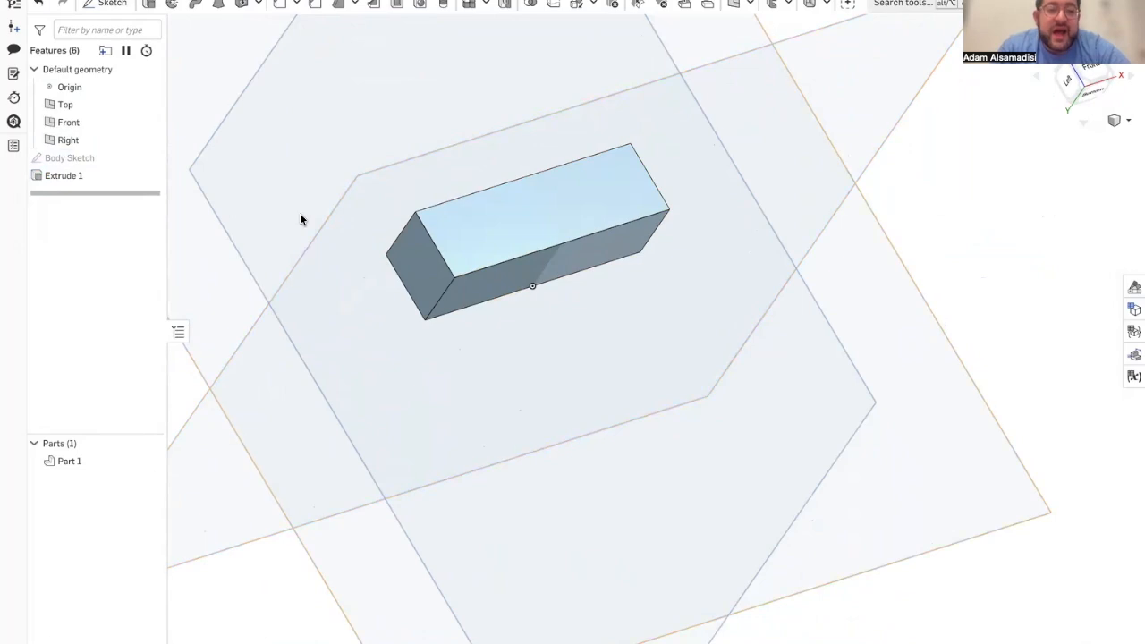
Step: Examine the extruded body from several angles and view it straight on to the Front plane
{"action": "scroll", "coordinate": [300, 220], "scroll_direction": "down", "scroll_amount": 3}
{"action": "left_click", "coordinate": [233, 229]}
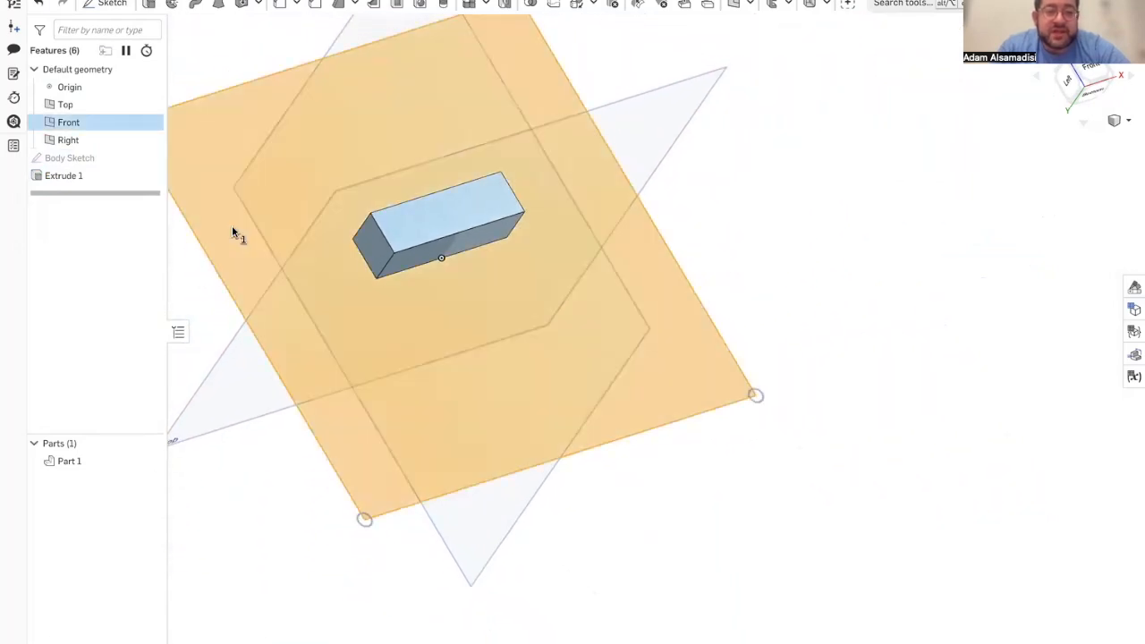
{"action": "key", "text": "n"}
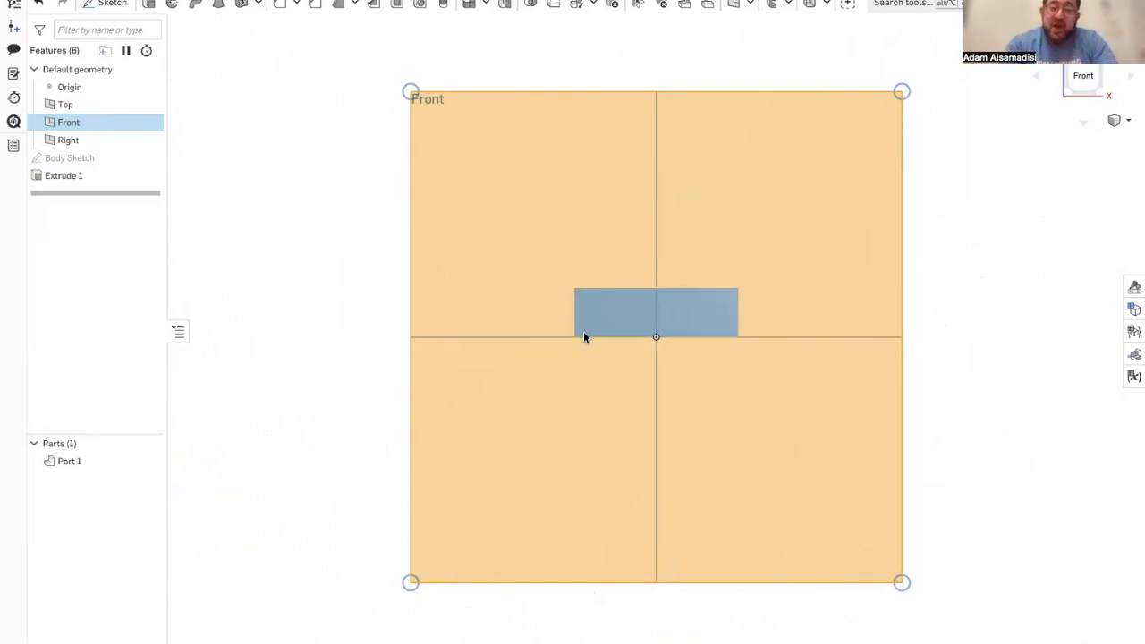
{"action": "right_click_drag", "start_coordinate": [582, 332], "coordinate": [576, 430]}
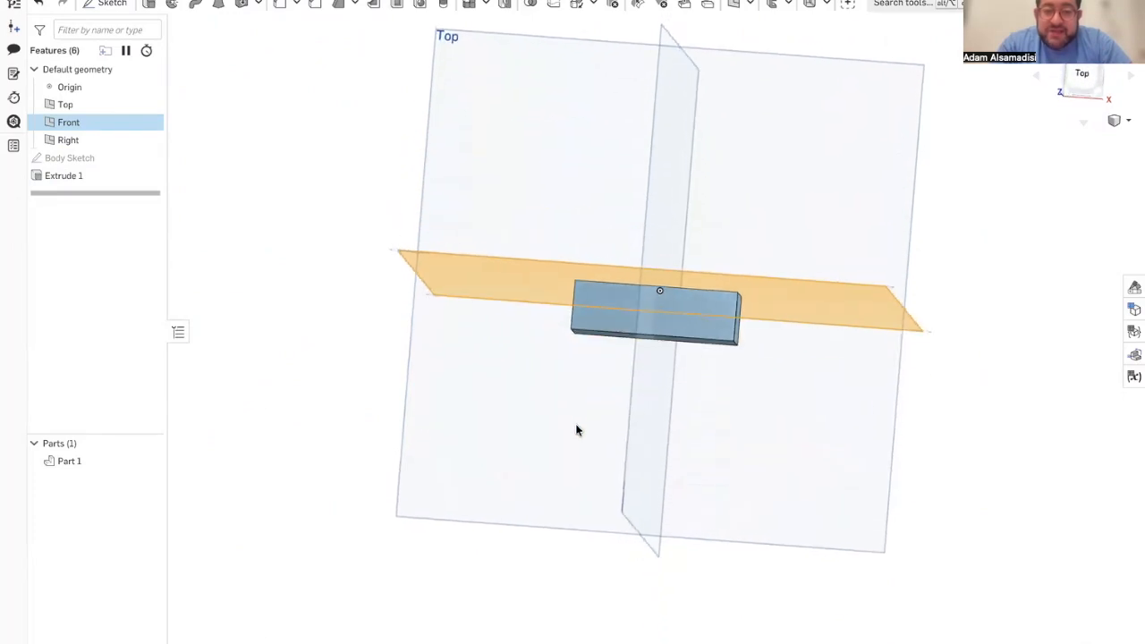
{"action": "right_click_drag", "start_coordinate": [544, 296], "coordinate": [553, 223]}
{"action": "scroll", "coordinate": [587, 341], "scroll_direction": "down", "scroll_amount": 2}
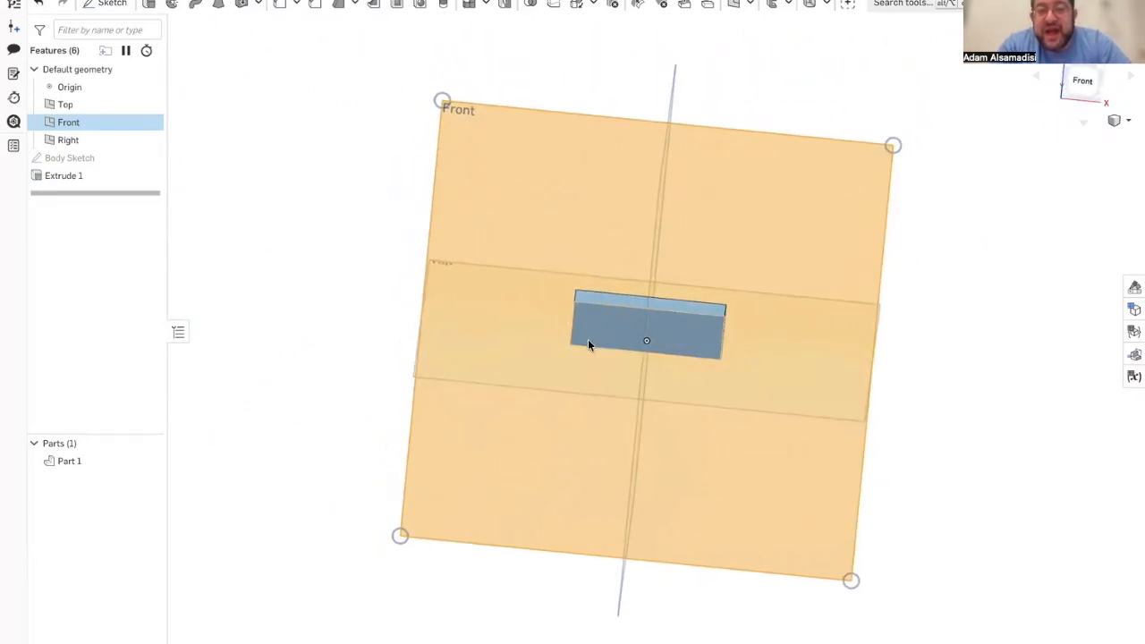
{"action": "scroll", "coordinate": [588, 343], "scroll_direction": "up", "scroll_amount": 4}
{"action": "right_click_drag", "start_coordinate": [587, 344], "coordinate": [598, 317]}
{"action": "left_click", "coordinate": [533, 424]}
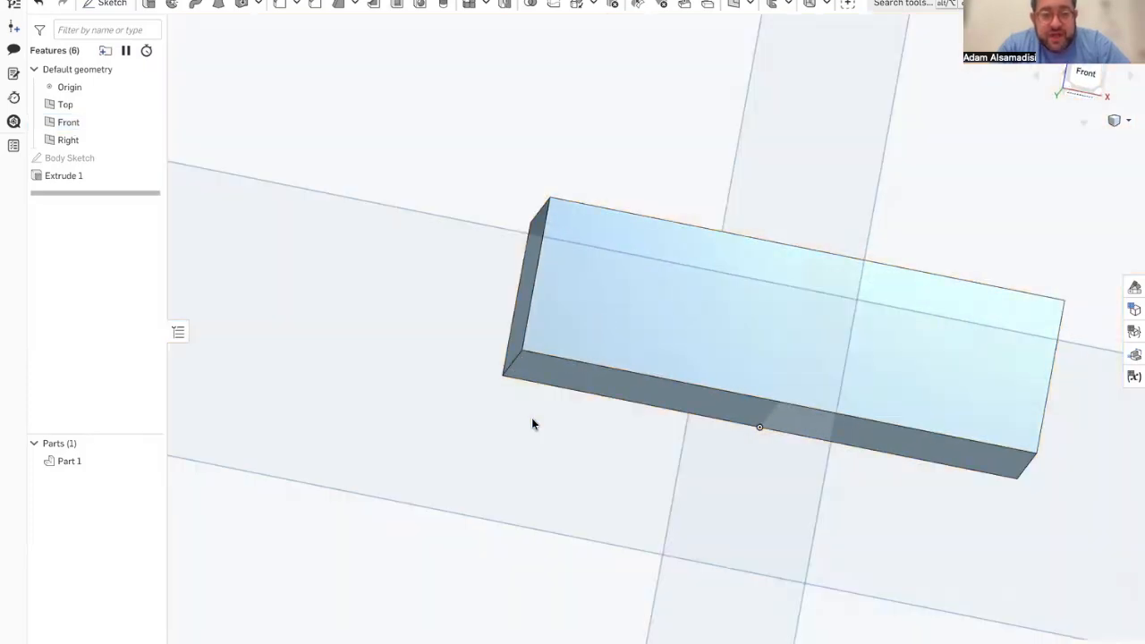
{"action": "left_click", "coordinate": [382, 617]}
{"action": "key", "text": "n"}
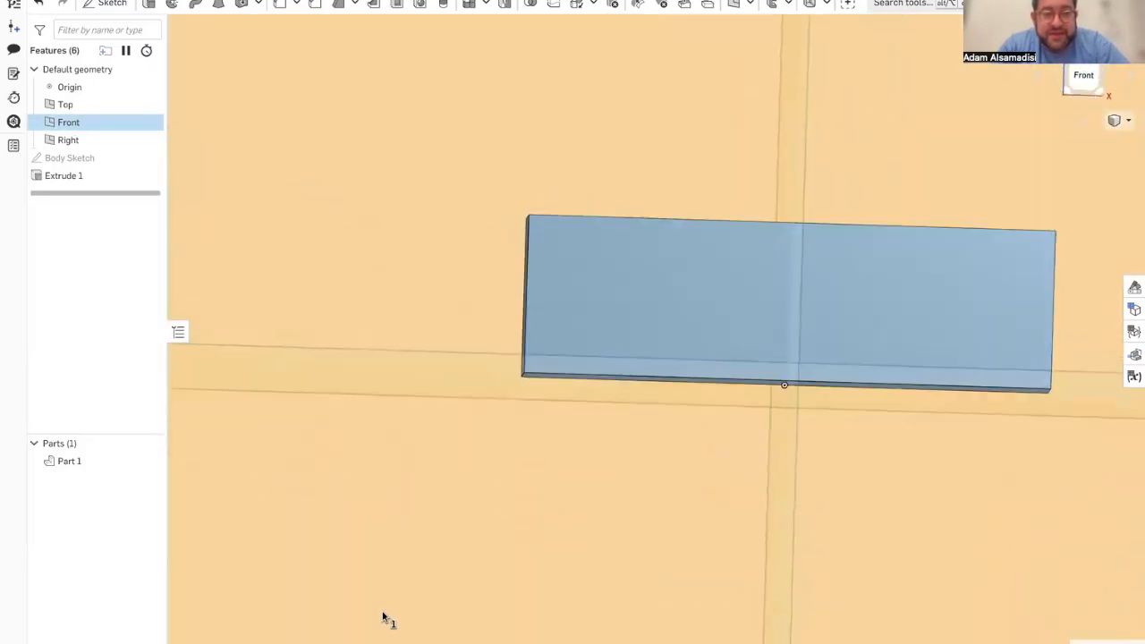
{"action": "right_click", "coordinate": [120, 175]}
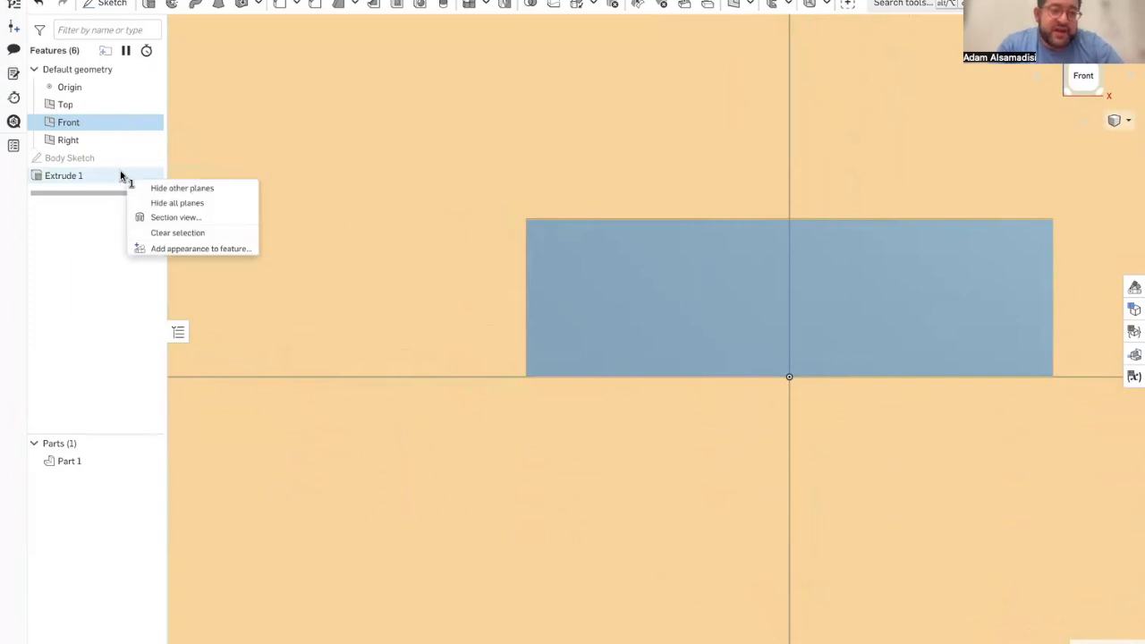
{"action": "left_click", "coordinate": [77, 207]}
{"action": "double_click", "coordinate": [86, 174]}
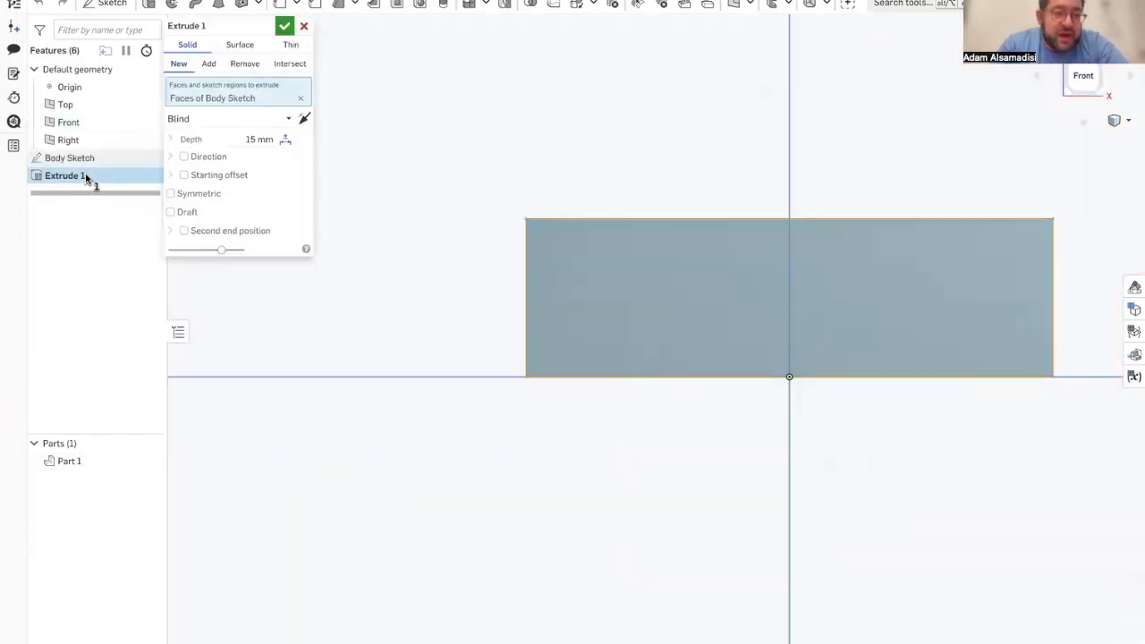
{"action": "scroll", "coordinate": [268, 350], "scroll_direction": "down", "scroll_amount": 5}
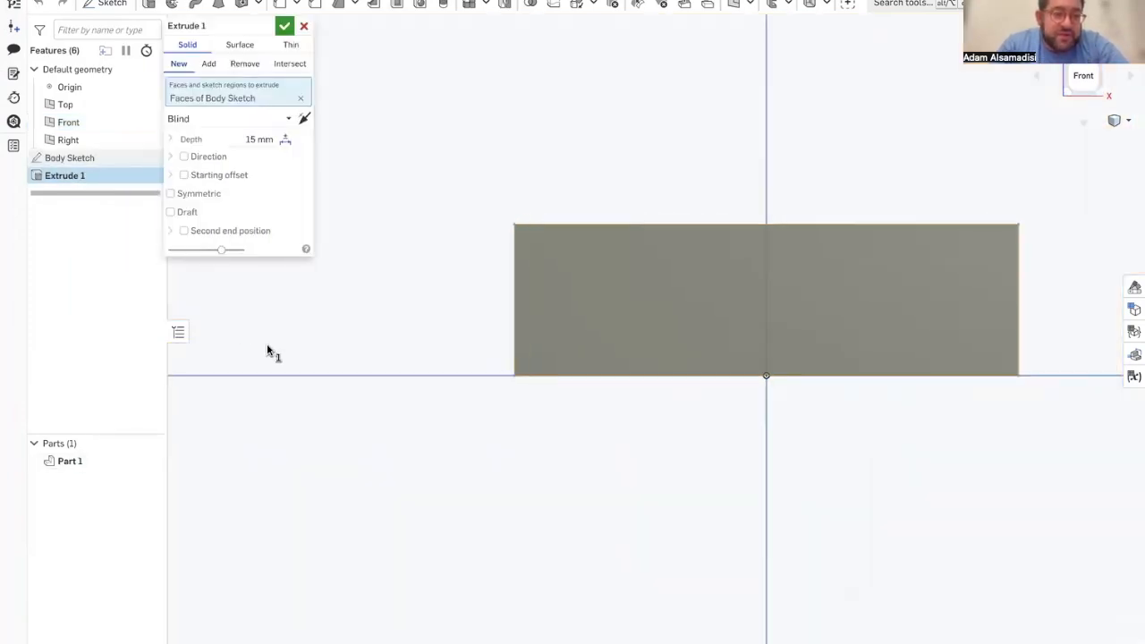
{"action": "key", "text": "Escape"}
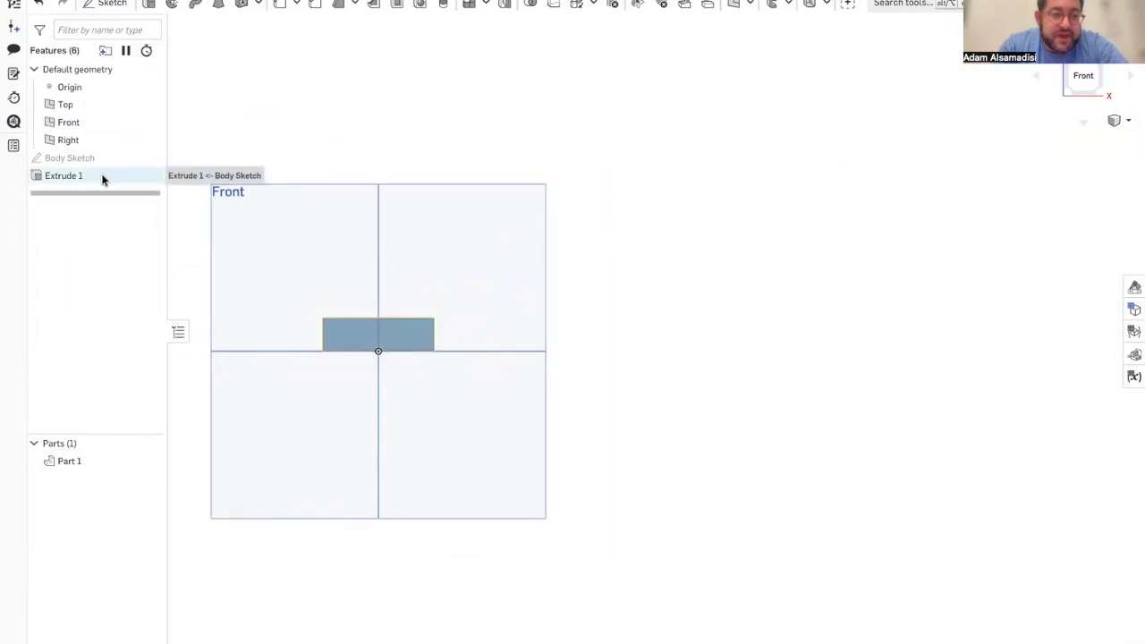
Step: Rename the body's extrude feature as Body Extrude
{"action": "right_click", "coordinate": [102, 177]}
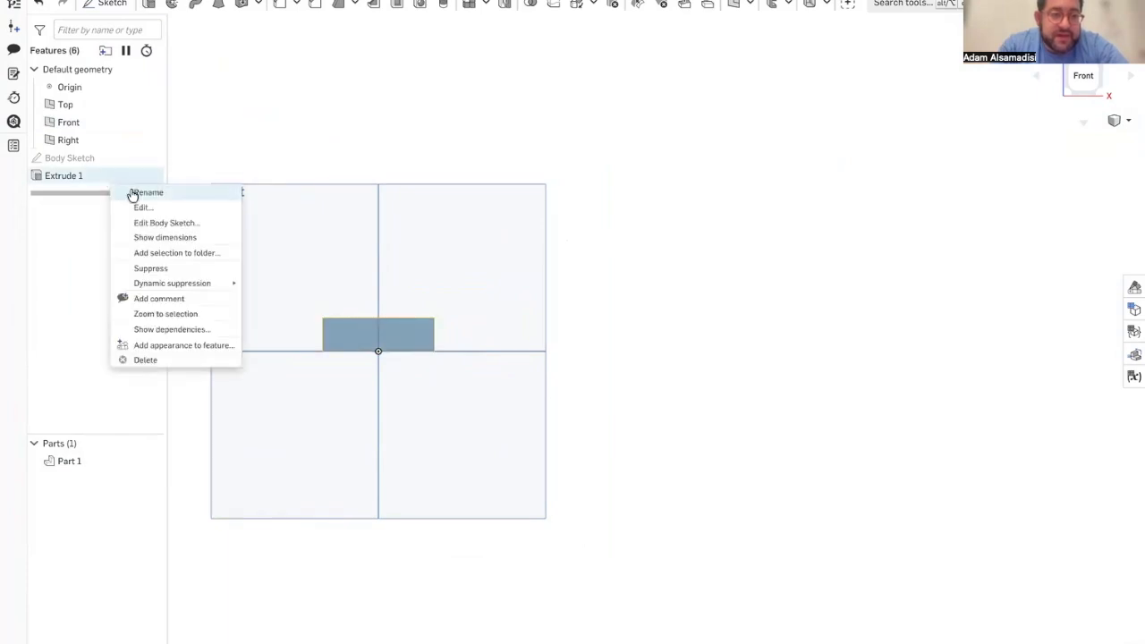
{"action": "left_click", "coordinate": [143, 191]}
{"action": "type", "text": "Body Extrude"}
{"action": "key", "text": "Return"}
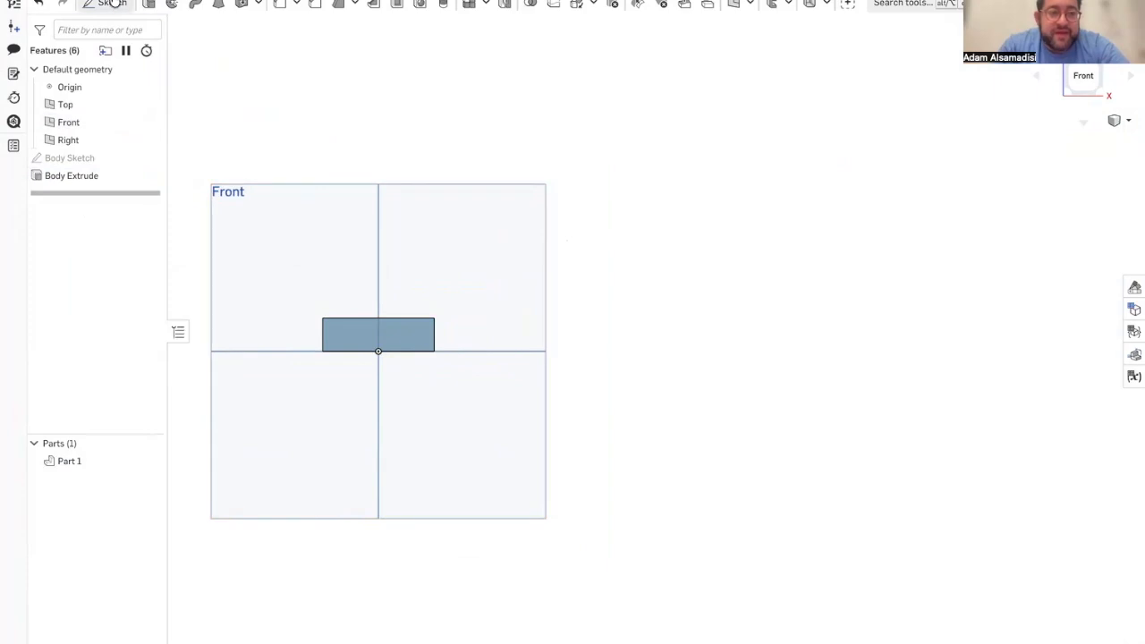
Step: Start a new sketch on the Front plane, focused on the body's lower-left corner
{"action": "left_click", "coordinate": [111, 4]}
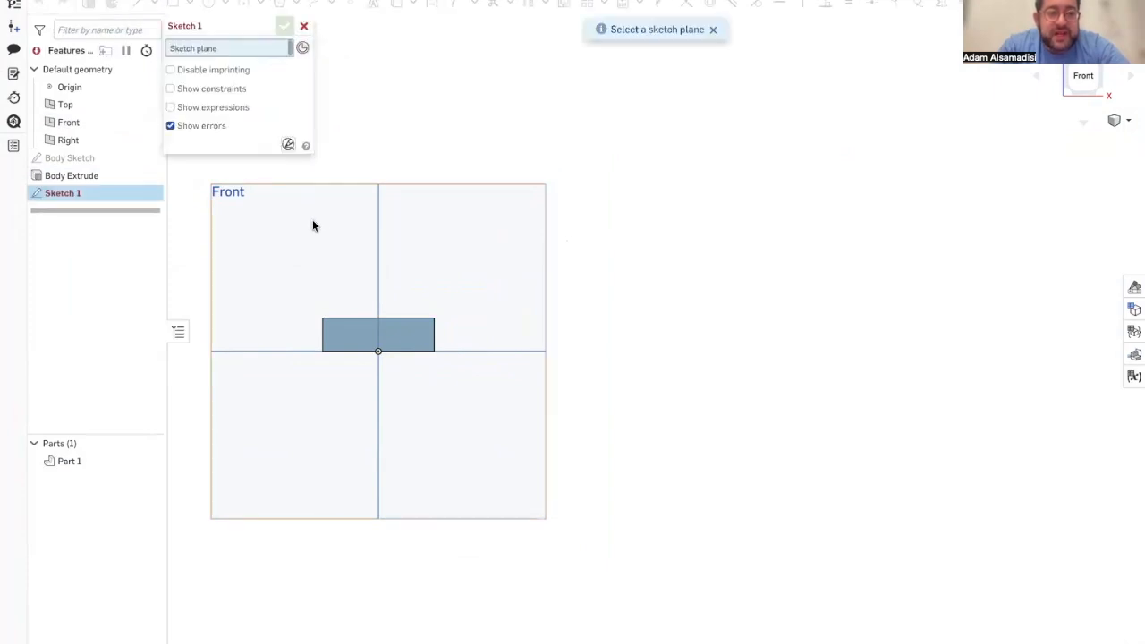
{"action": "left_click", "coordinate": [292, 232]}
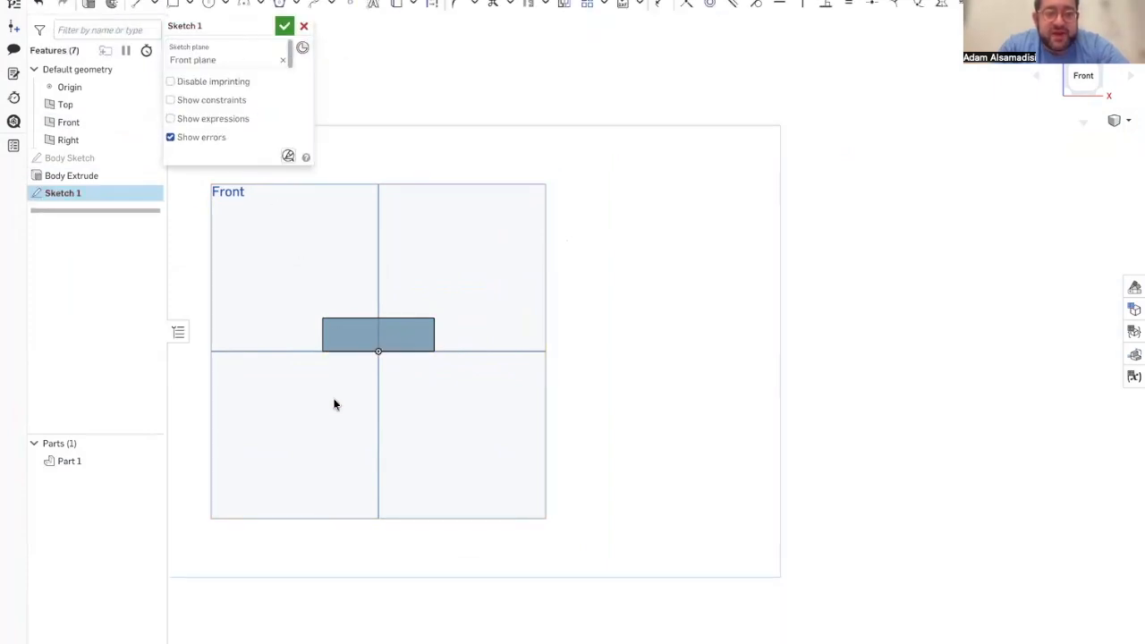
{"action": "scroll", "coordinate": [334, 404], "scroll_direction": "up", "scroll_amount": 5}
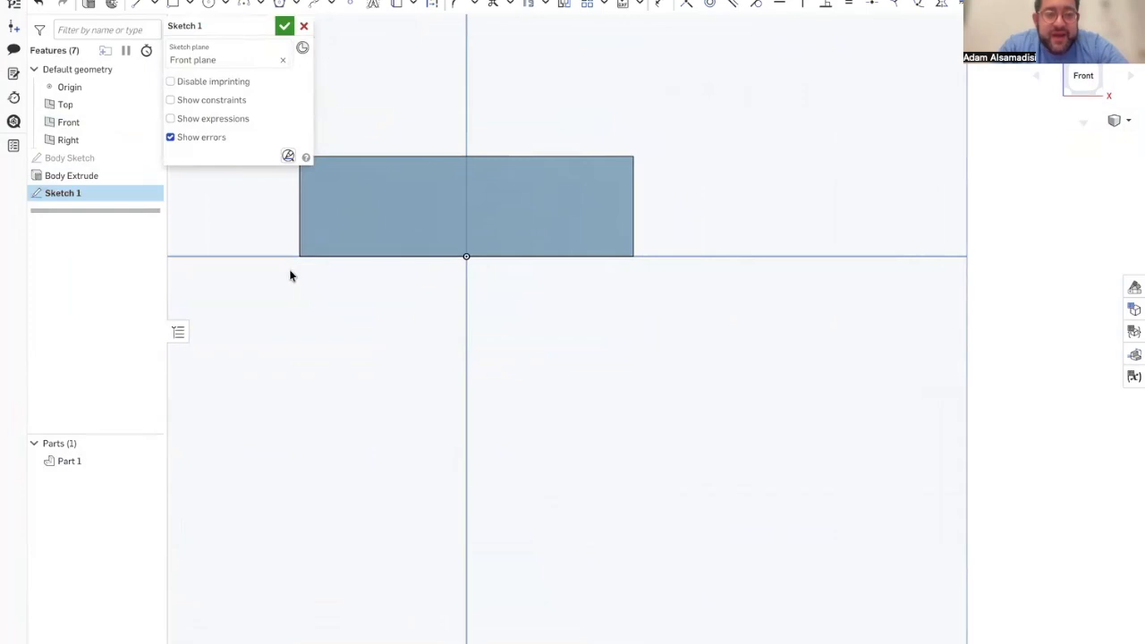
{"action": "scroll", "coordinate": [291, 268], "scroll_direction": "up", "scroll_amount": 4}
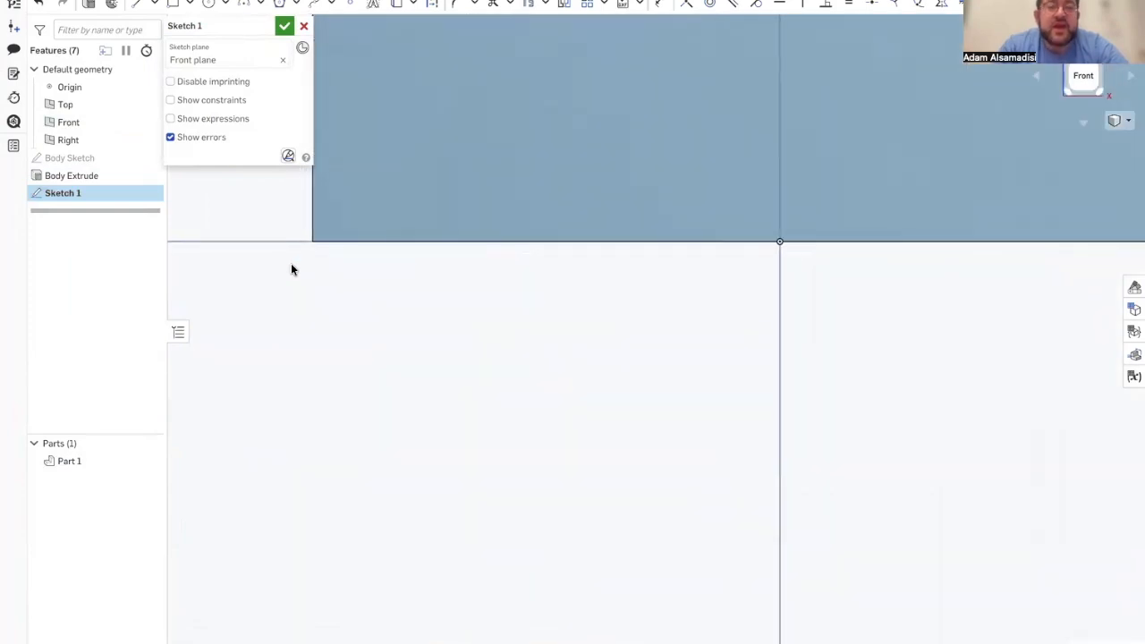
Step: Check the leg dimensions in the Leg Sketch of the Scooterbot_Oct27 reference document and return to the Scooterbot document
{"action": "mouse_move", "coordinate": [6, 368]}
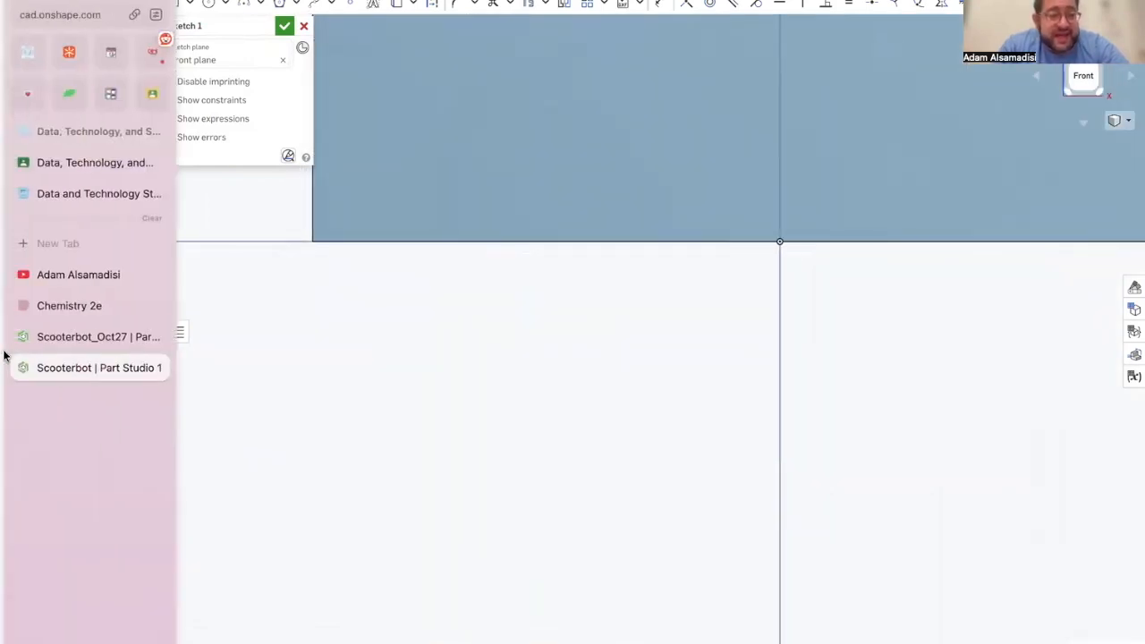
{"action": "left_click", "coordinate": [47, 340]}
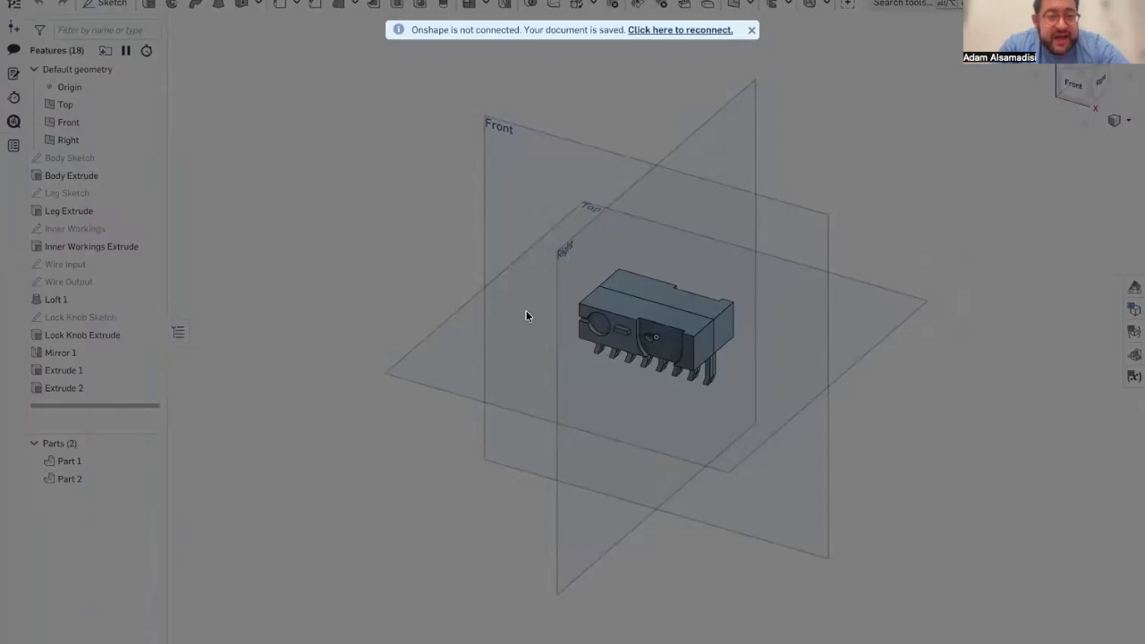
{"action": "left_click", "coordinate": [690, 31]}
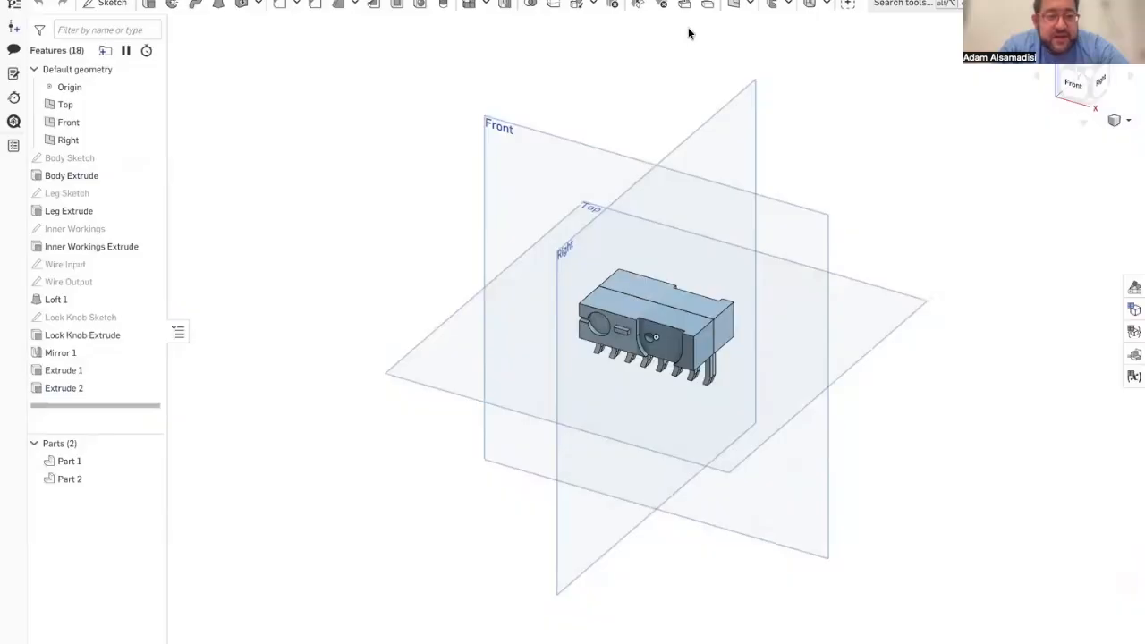
{"action": "double_click", "coordinate": [85, 193]}
{"action": "scroll", "coordinate": [592, 340], "scroll_direction": "up", "scroll_amount": 10}
{"action": "mouse_move", "coordinate": [587, 337]}
{"action": "right_mouse_down"}
{"action": "mouse_move", "coordinate": [626, 312]}
{"action": "mouse_move", "coordinate": [613, 313]}
{"action": "right_mouse_up"}
{"action": "middle_click_drag", "start_coordinate": [609, 436], "coordinate": [657, 301]}
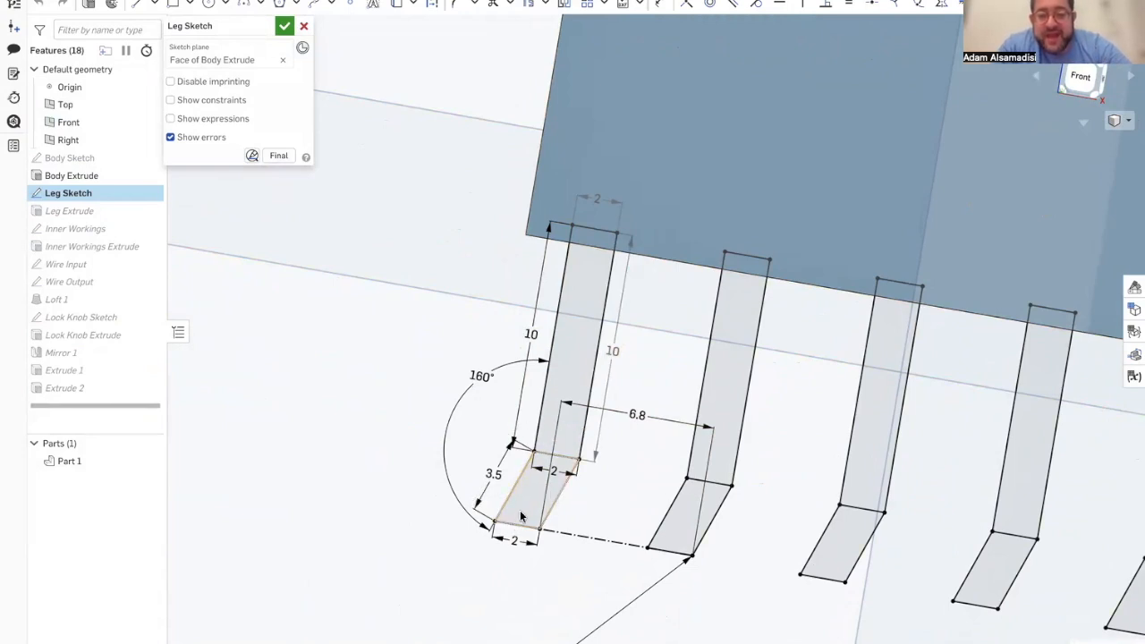
{"action": "mouse_move", "coordinate": [5, 367]}
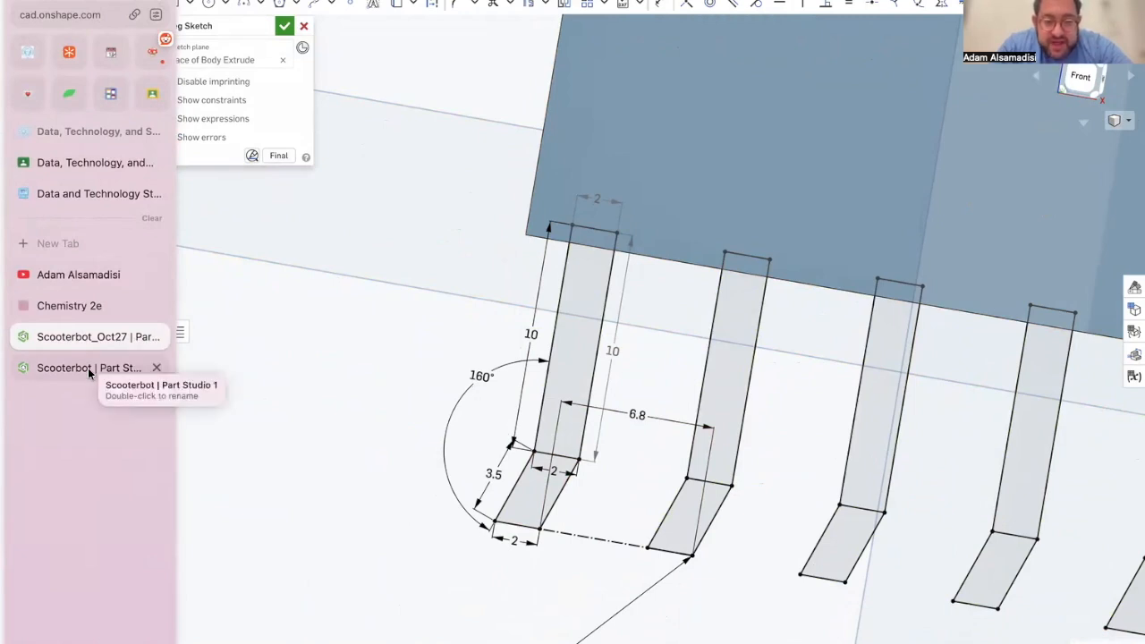
{"action": "left_click", "coordinate": [89, 369]}
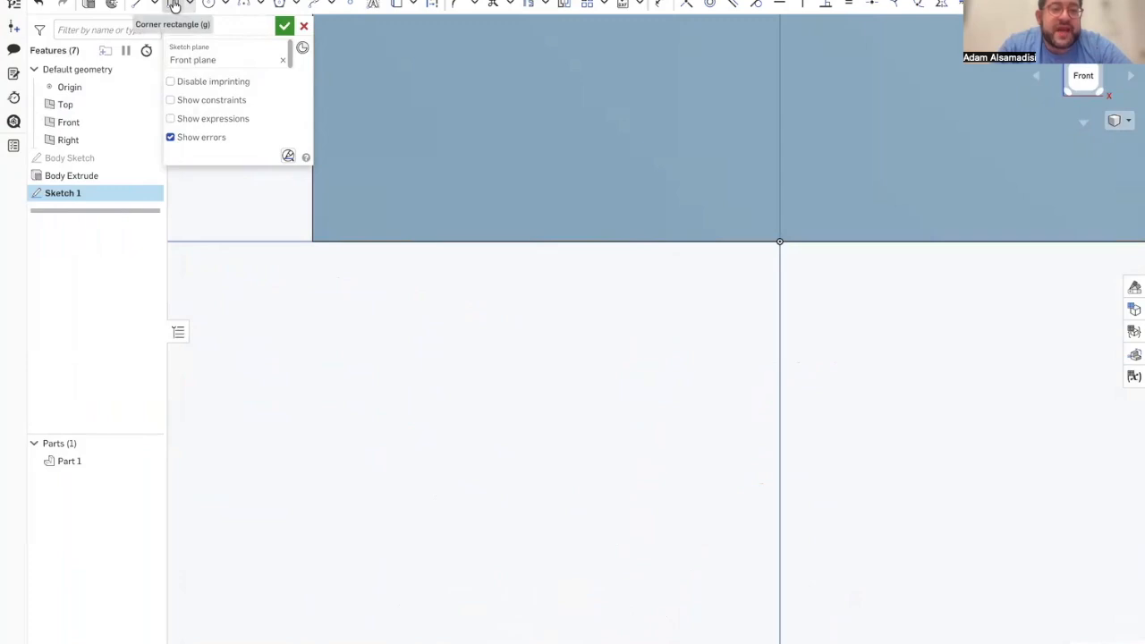
Step: Draw a corner rectangle 2 mm wide and 10 mm high, extending downward from the body's lower-left corner
{"action": "left_click", "coordinate": [312, 242]}
{"action": "left_click", "coordinate": [365, 475]}
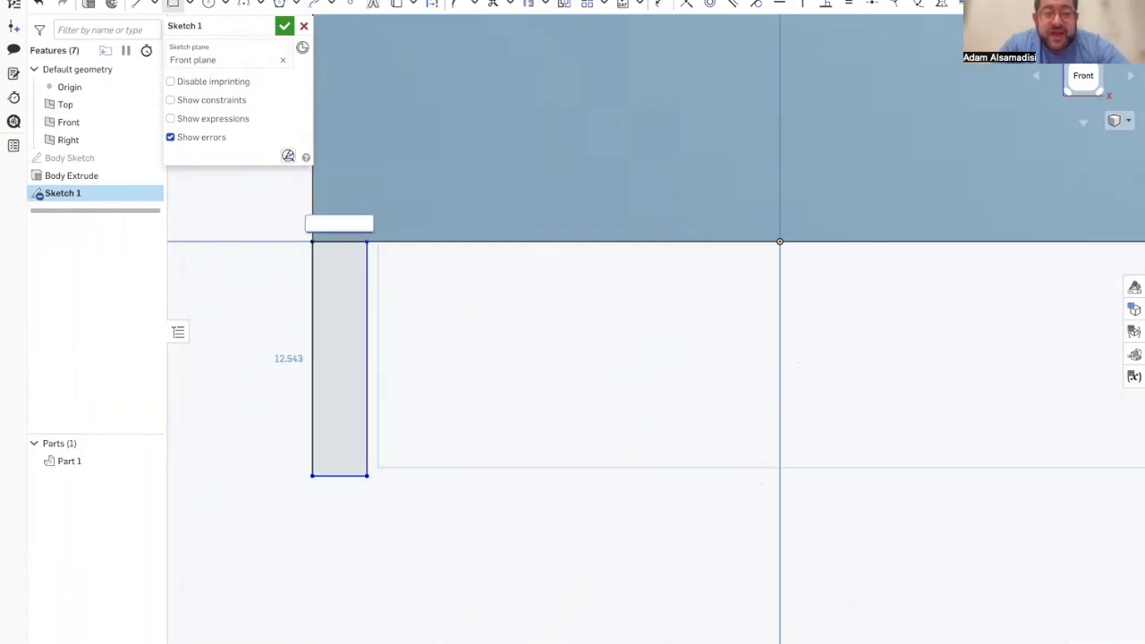
{"action": "type", "text": "2"}
{"action": "key", "text": "Tab"}
{"action": "type", "text": "1"}
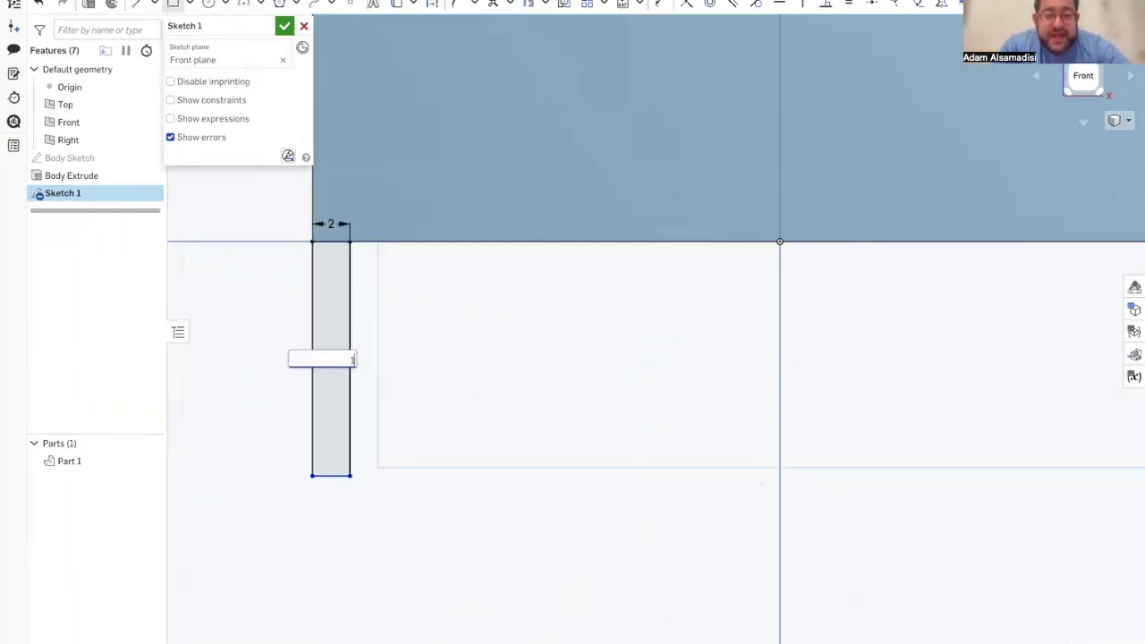
{"action": "type", "text": "0"}
{"action": "key", "text": "Return"}
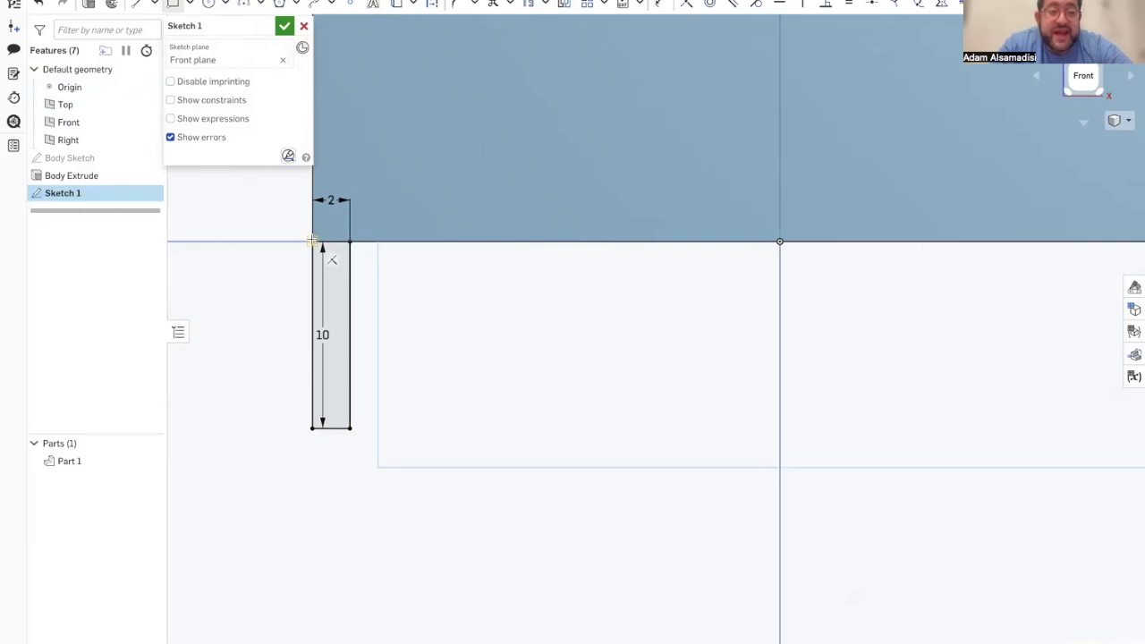
Step: Draw a 3.5 mm line slanting down and to the left from the leg rectangle's lower-left corner
{"action": "left_click", "coordinate": [139, 4]}
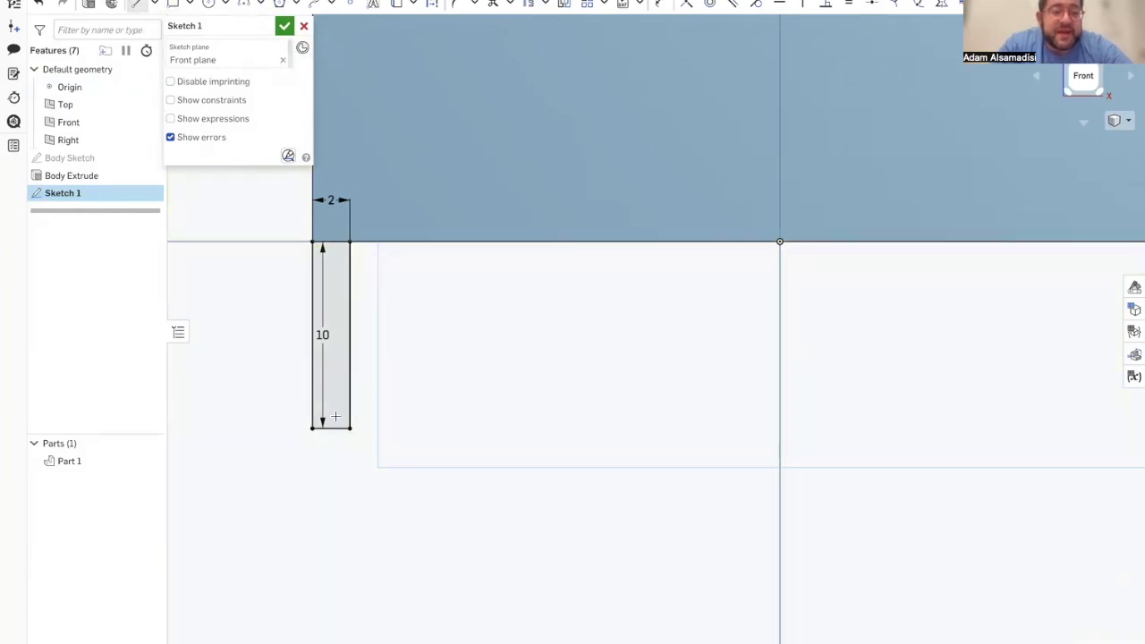
{"action": "left_click_drag", "start_coordinate": [310, 430], "coordinate": [275, 498]}
{"action": "type", "text": "3.5"}
{"action": "key", "text": "Return"}
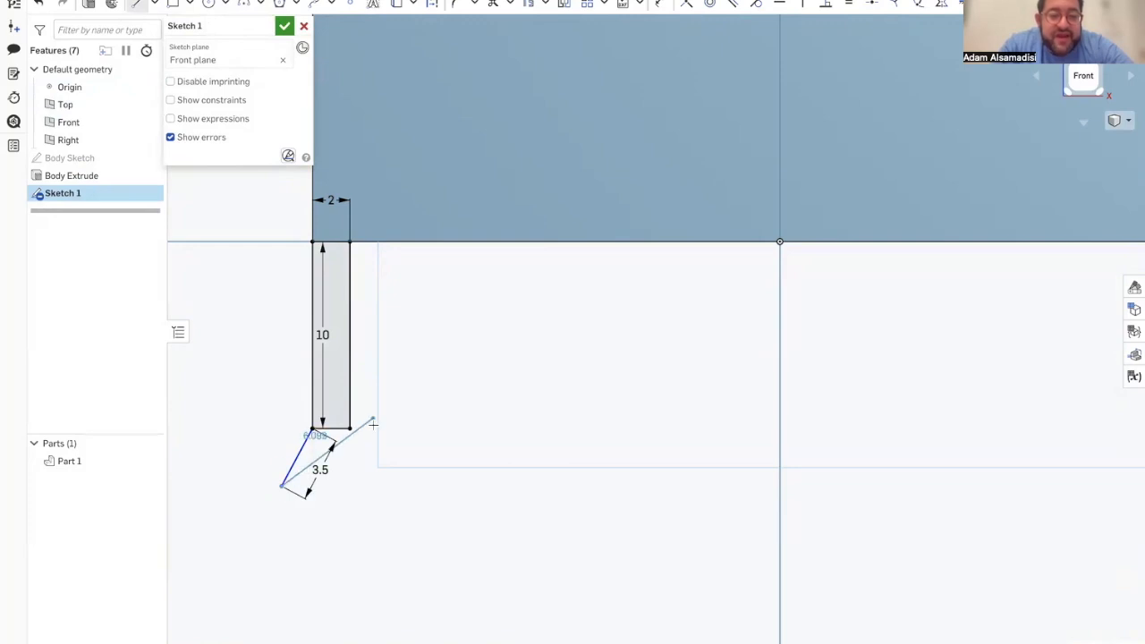
{"action": "key", "text": "Escape"}
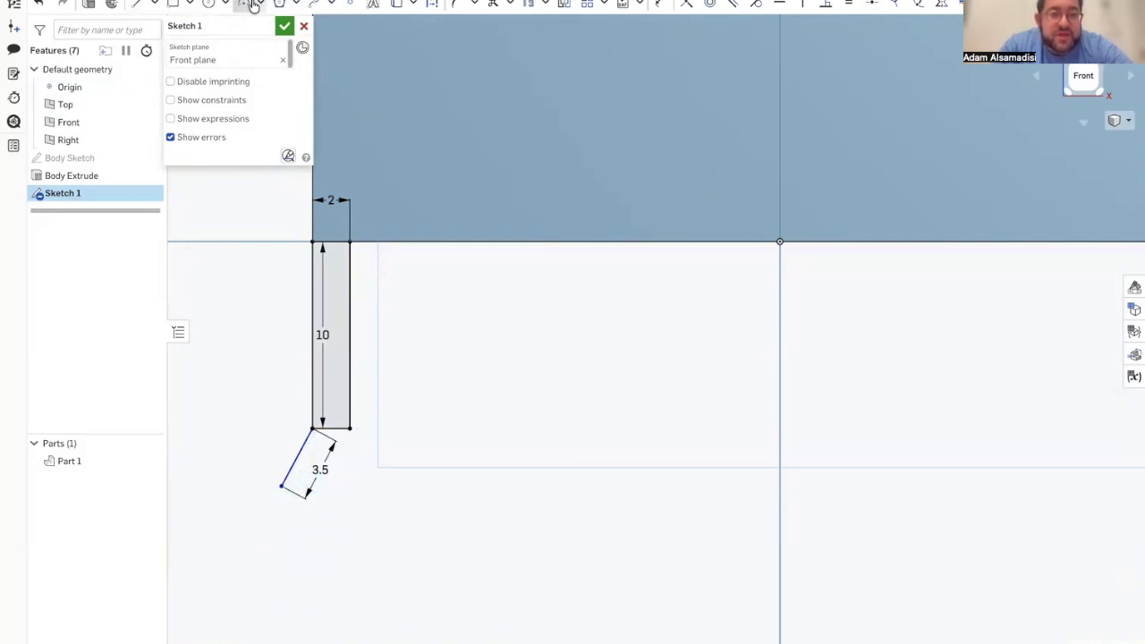
Step: Dimension the angle between the slanted line and the leg rectangle's left edge as 160°
{"action": "left_click", "coordinate": [655, 6]}
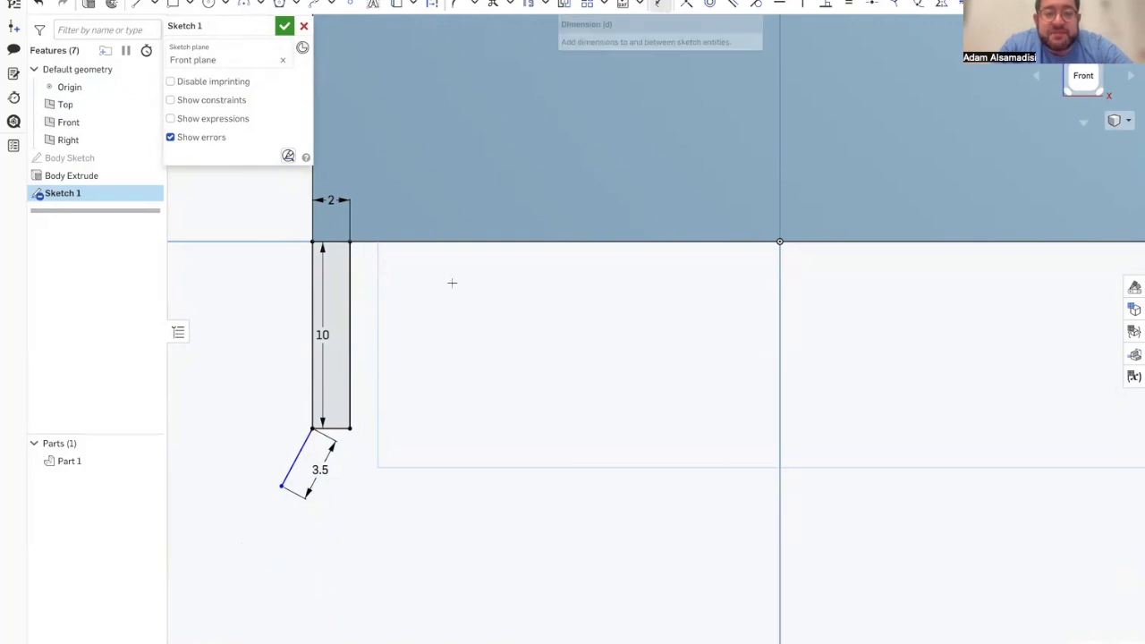
{"action": "left_click", "coordinate": [291, 463]}
{"action": "left_click", "coordinate": [312, 376]}
{"action": "left_click", "coordinate": [263, 385]}
{"action": "type", "text": "1"}
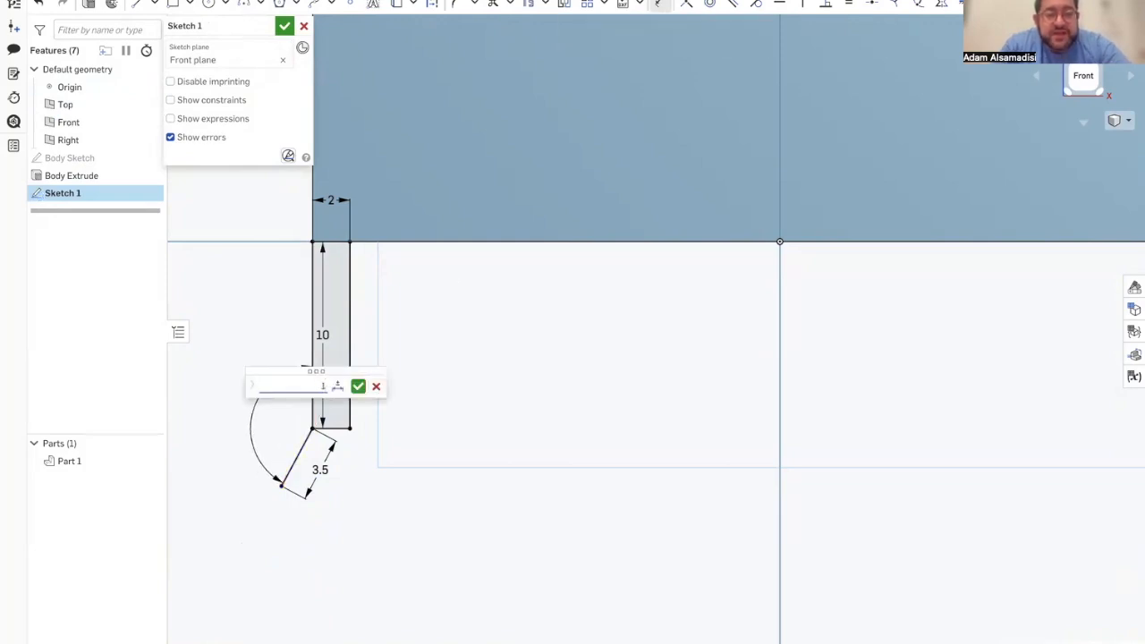
{"action": "type", "text": "50"}
{"action": "key", "text": "Return"}
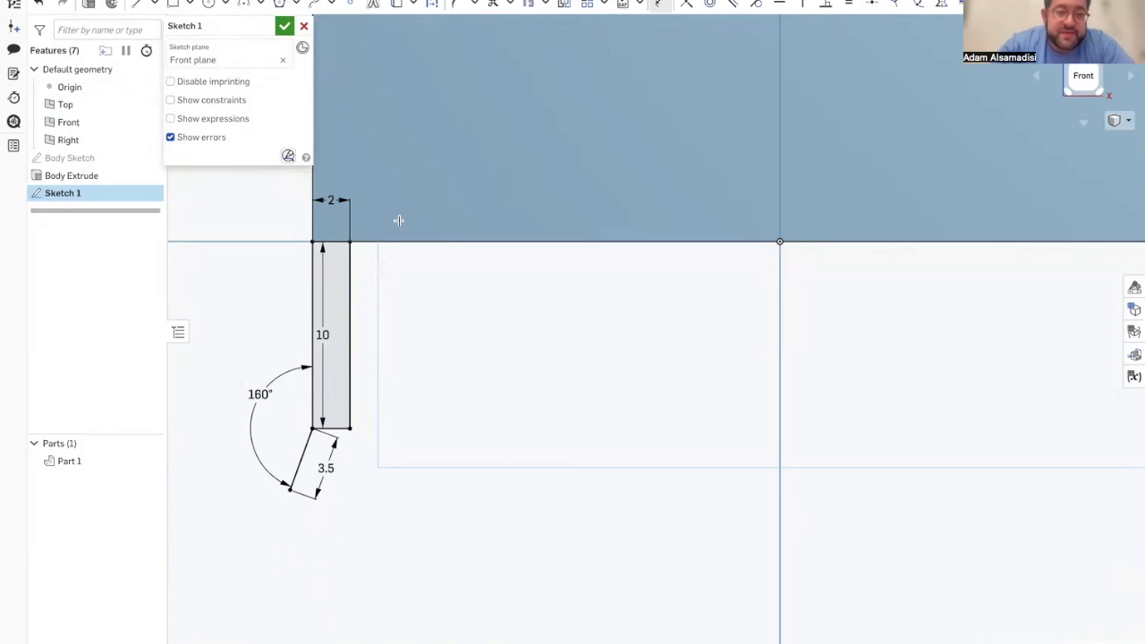
Step: Draw a 2 mm horizontal line to the right from the lower end of the slanted line
{"action": "left_click", "coordinate": [136, 4]}
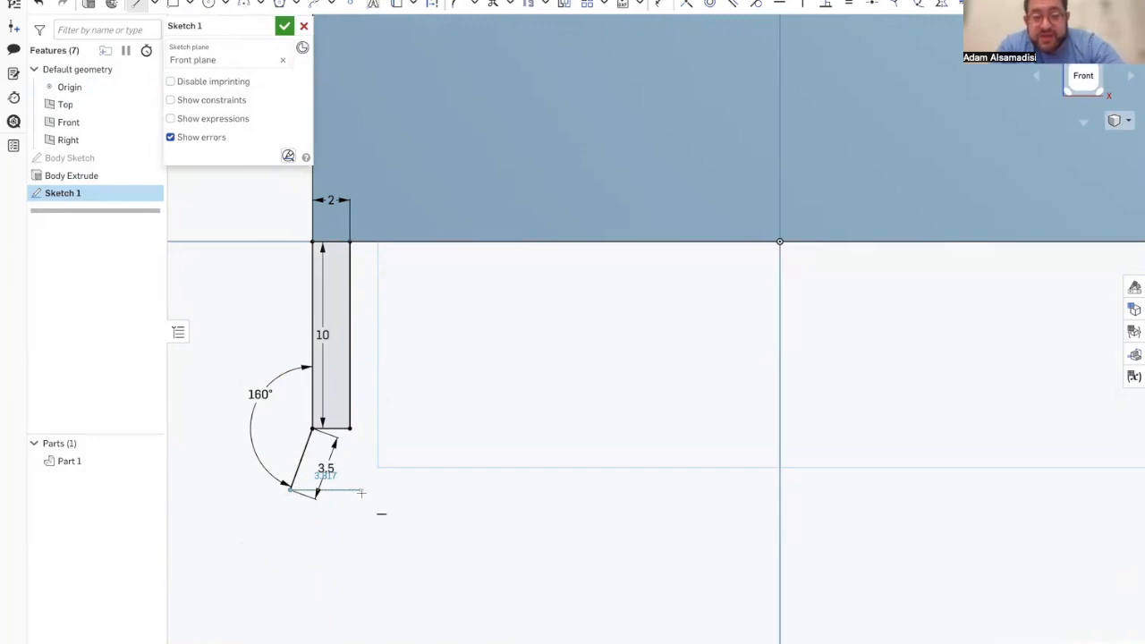
{"action": "type", "text": "2"}
{"action": "key", "text": "Return"}
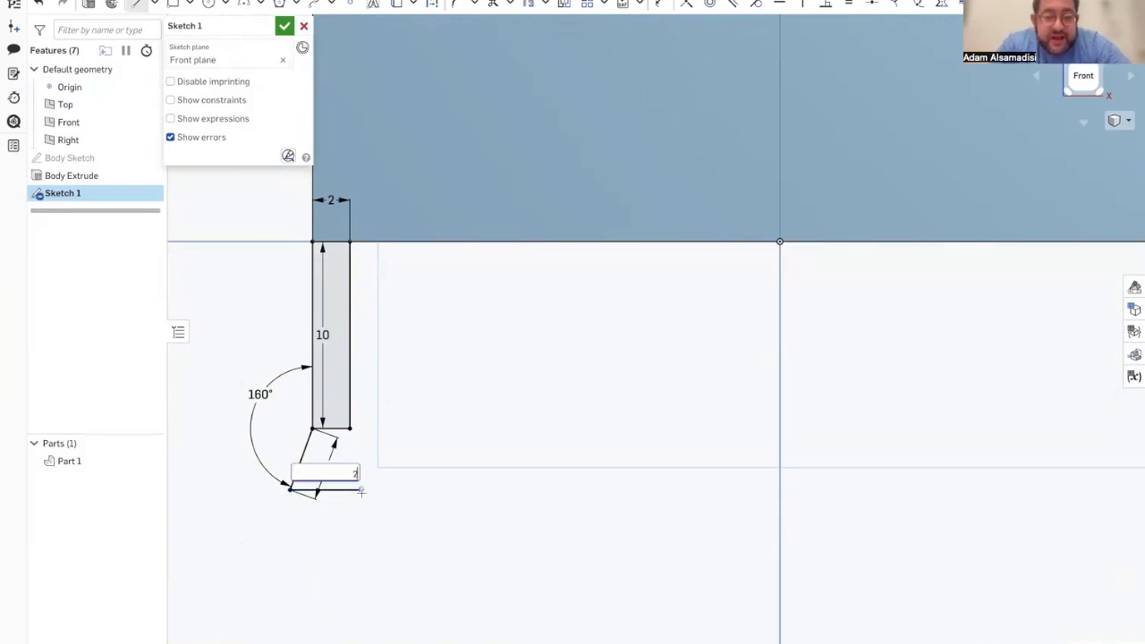
{"action": "key", "text": "a"}
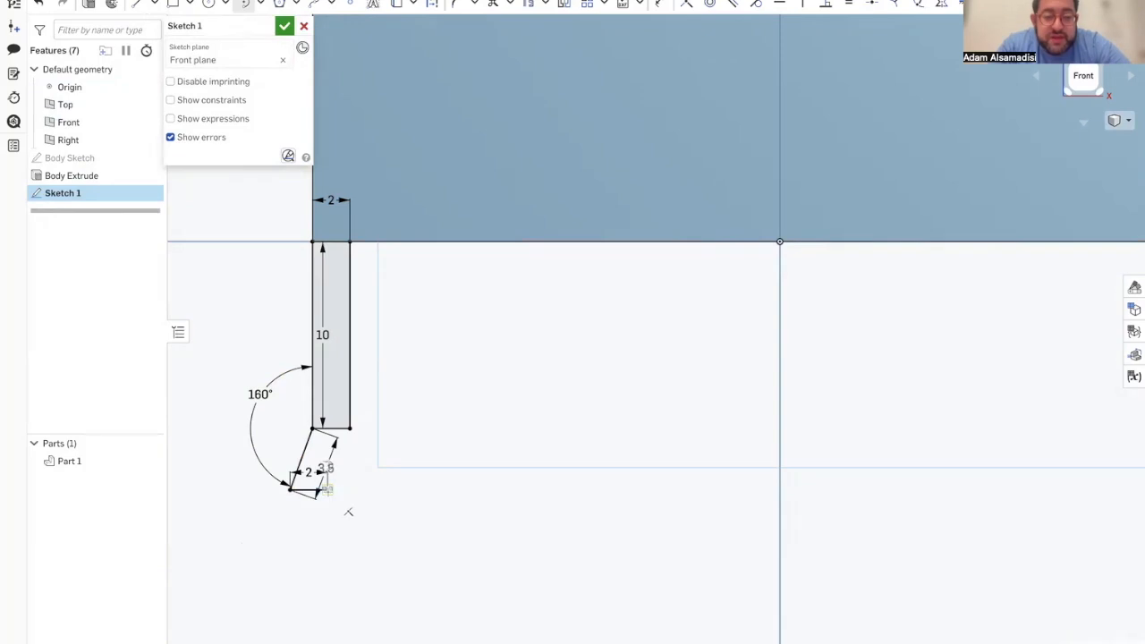
{"action": "key", "text": "Escape"}
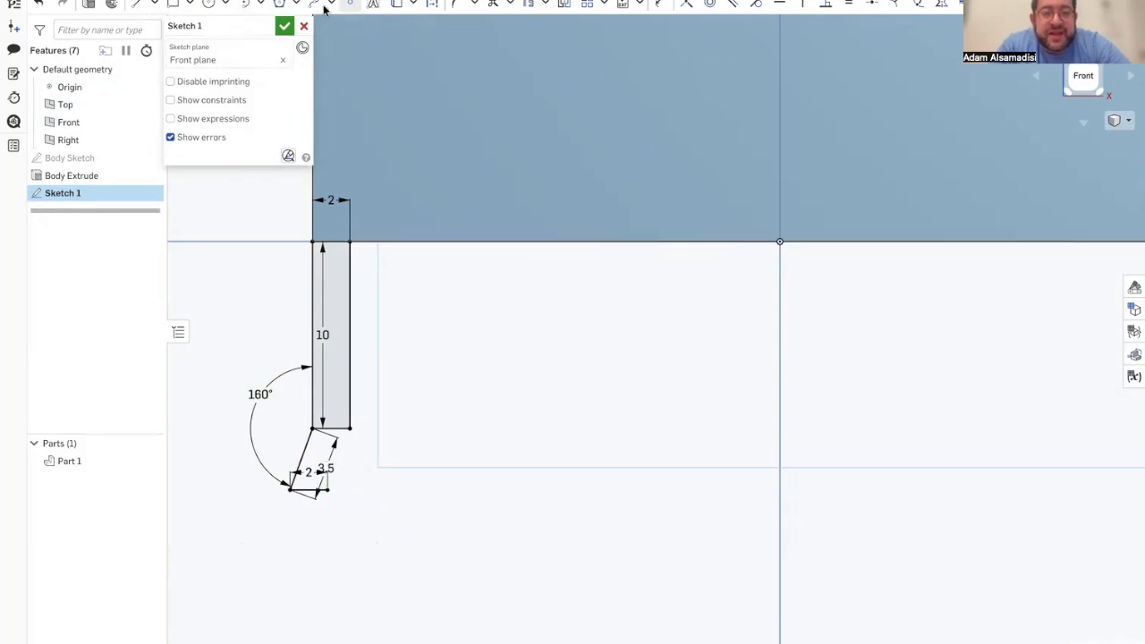
Step: Draw a slanted line from the lower 2 mm line's free end to the leg rectangle's lower-right corner
{"action": "left_click", "coordinate": [136, 4]}
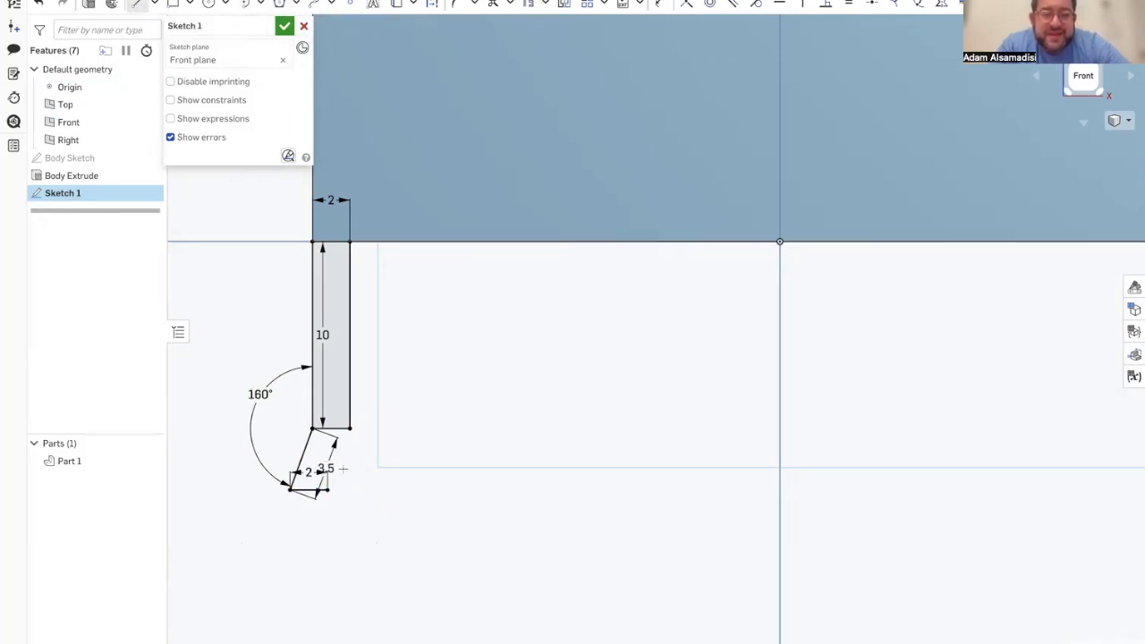
{"action": "left_click", "coordinate": [328, 490]}
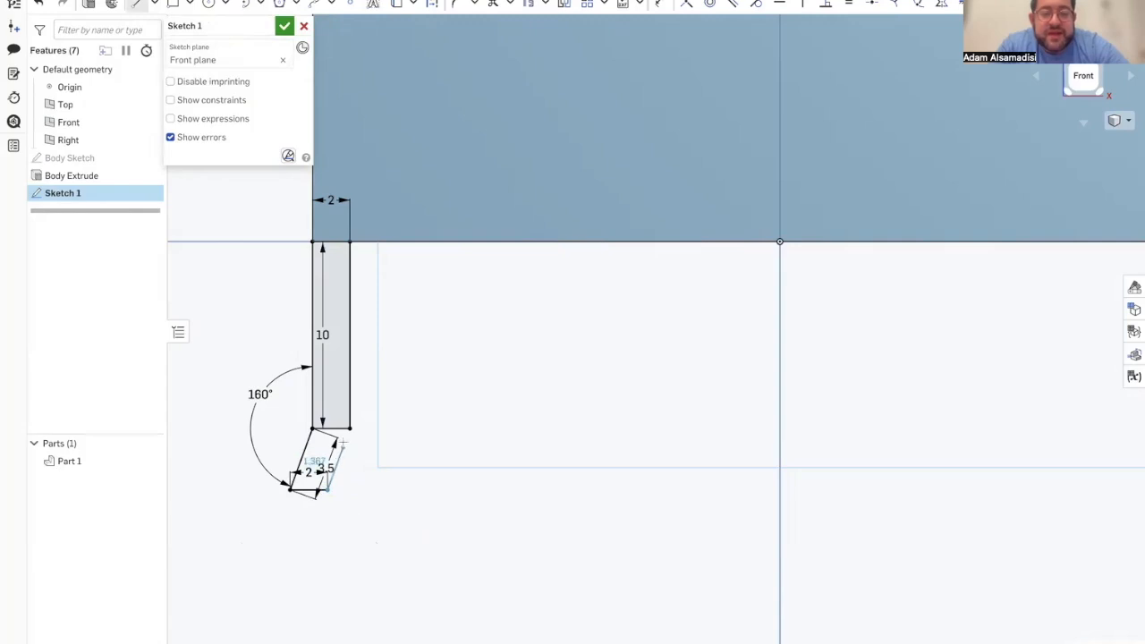
{"action": "left_click", "coordinate": [348, 428]}
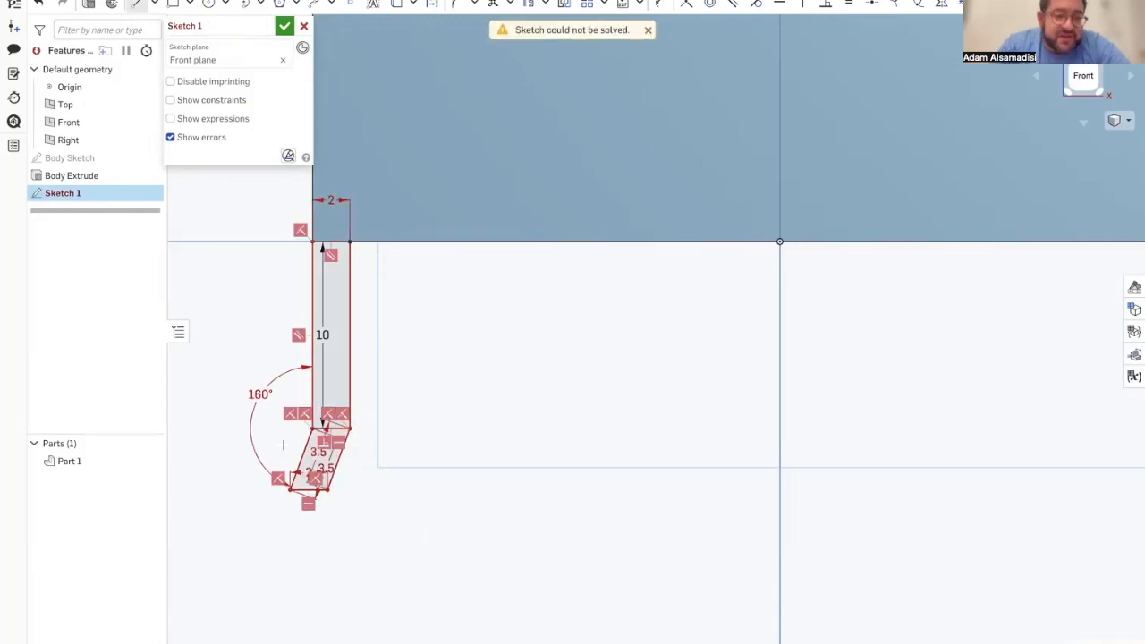
Step: Delete the redundant 3.5 mm dimension on the newly drawn slanted line
{"action": "scroll", "coordinate": [282, 442], "scroll_direction": "up", "scroll_amount": 5}
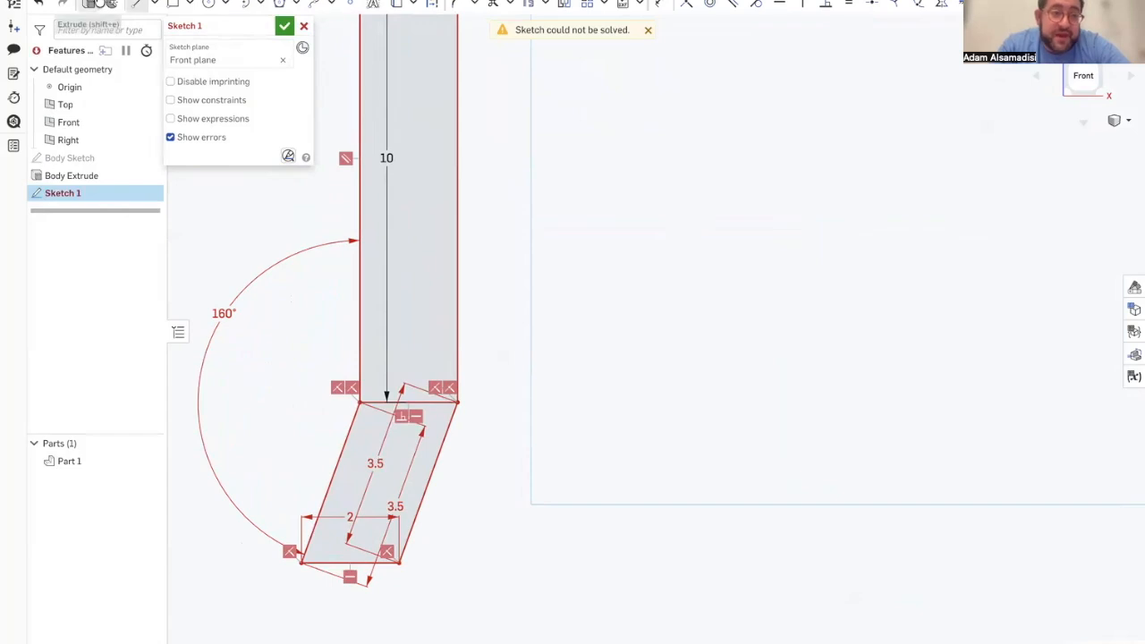
{"action": "scroll", "coordinate": [393, 320], "scroll_direction": "down", "scroll_amount": 8}
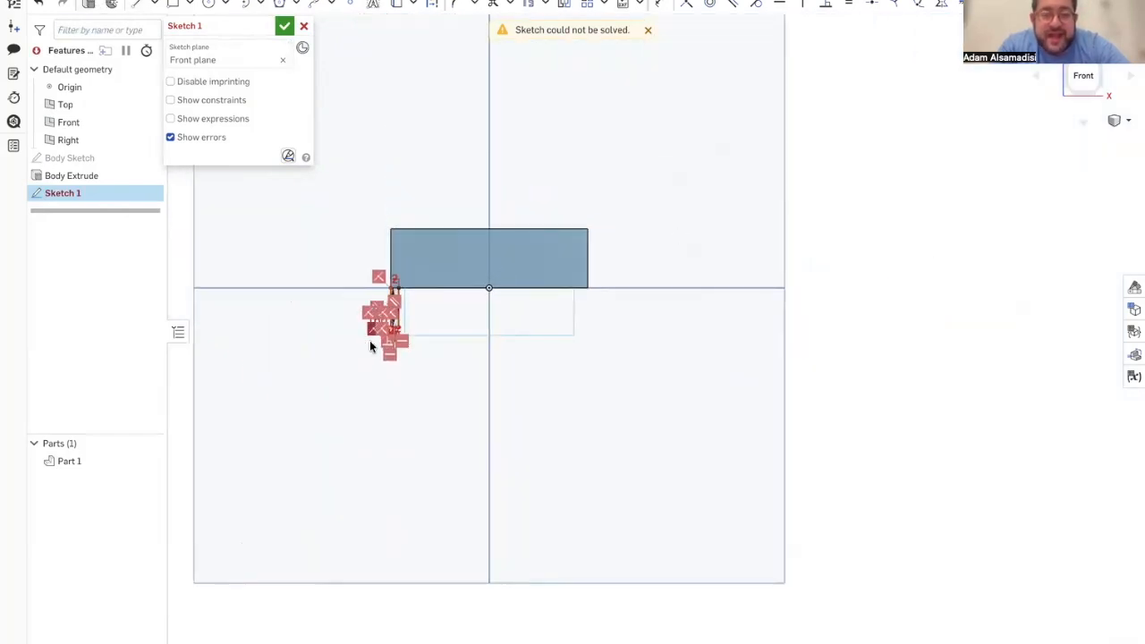
{"action": "scroll", "coordinate": [409, 343], "scroll_direction": "up", "scroll_amount": 5}
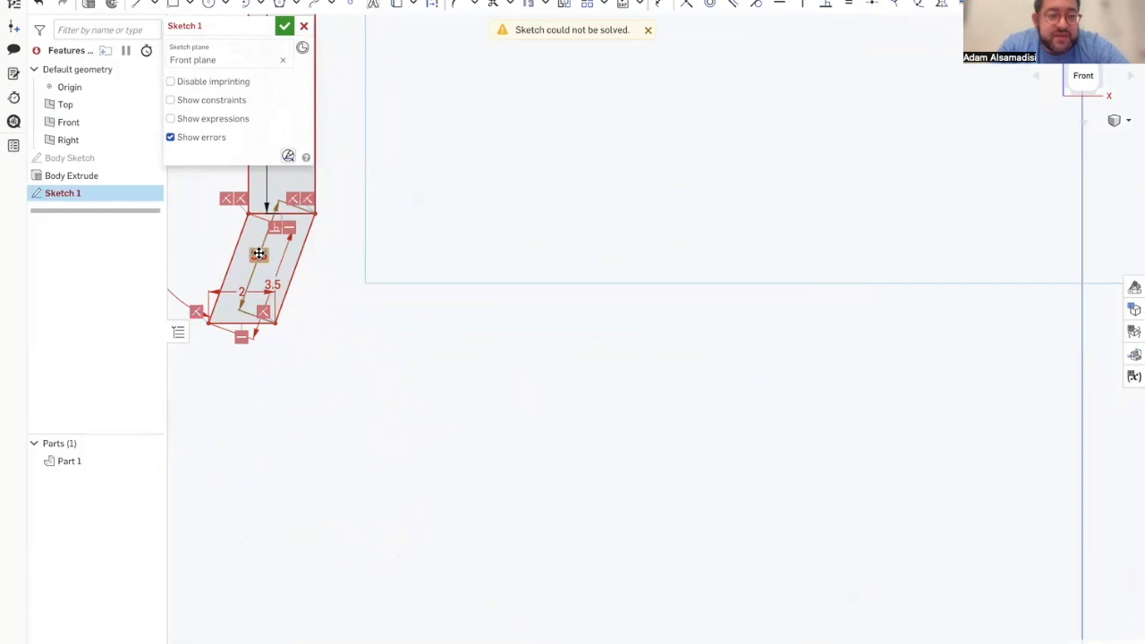
{"action": "key", "text": "Delete"}
{"action": "mouse_move", "coordinate": [258, 259]}
{"action": "right_mouse_down"}
{"action": "mouse_move", "coordinate": [296, 275]}
{"action": "mouse_move", "coordinate": [212, 220]}
{"action": "mouse_move", "coordinate": [255, 268]}
{"action": "right_mouse_up"}
{"action": "scroll", "coordinate": [254, 267], "scroll_direction": "down", "scroll_amount": 6}
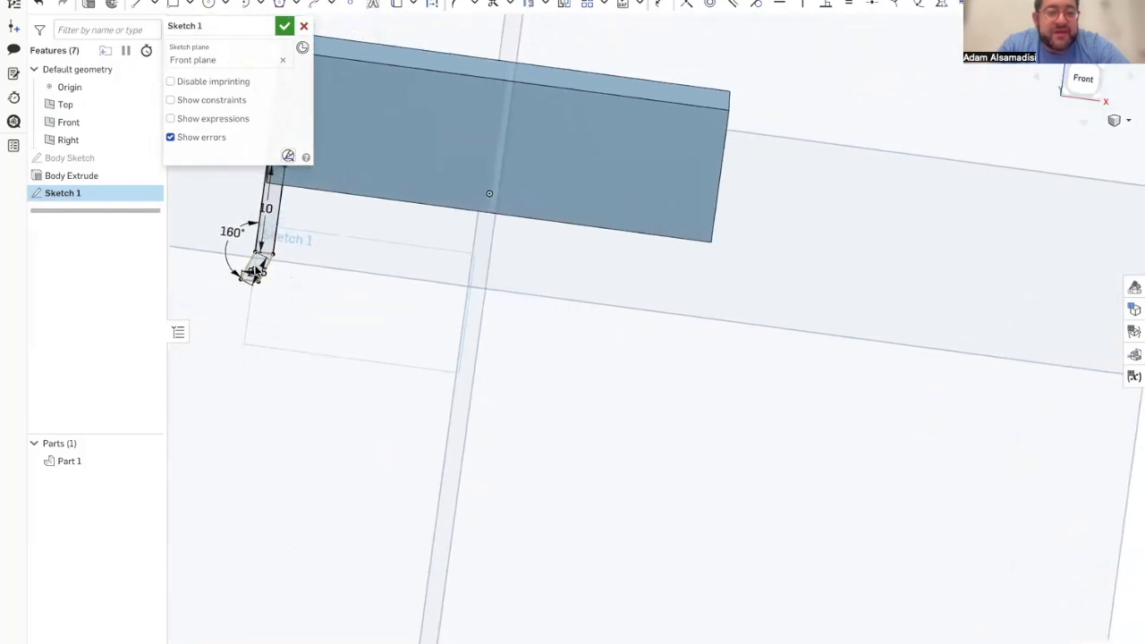
{"action": "mouse_move", "coordinate": [262, 294]}
{"action": "right_mouse_down"}
{"action": "mouse_move", "coordinate": [255, 287]}
{"action": "mouse_move", "coordinate": [264, 293]}
{"action": "right_mouse_up"}
{"action": "scroll", "coordinate": [264, 299], "scroll_direction": "down", "scroll_amount": 8}
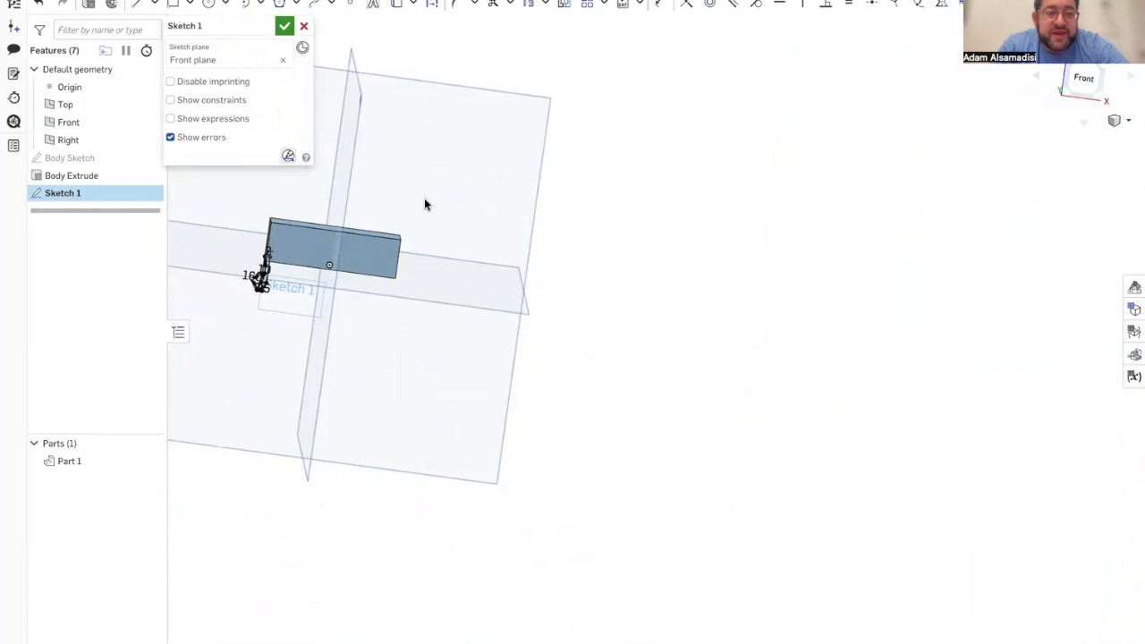
{"action": "left_click", "coordinate": [377, 263]}
{"action": "key", "text": "n"}
{"action": "scroll", "coordinate": [621, 384], "scroll_direction": "up", "scroll_amount": 5}
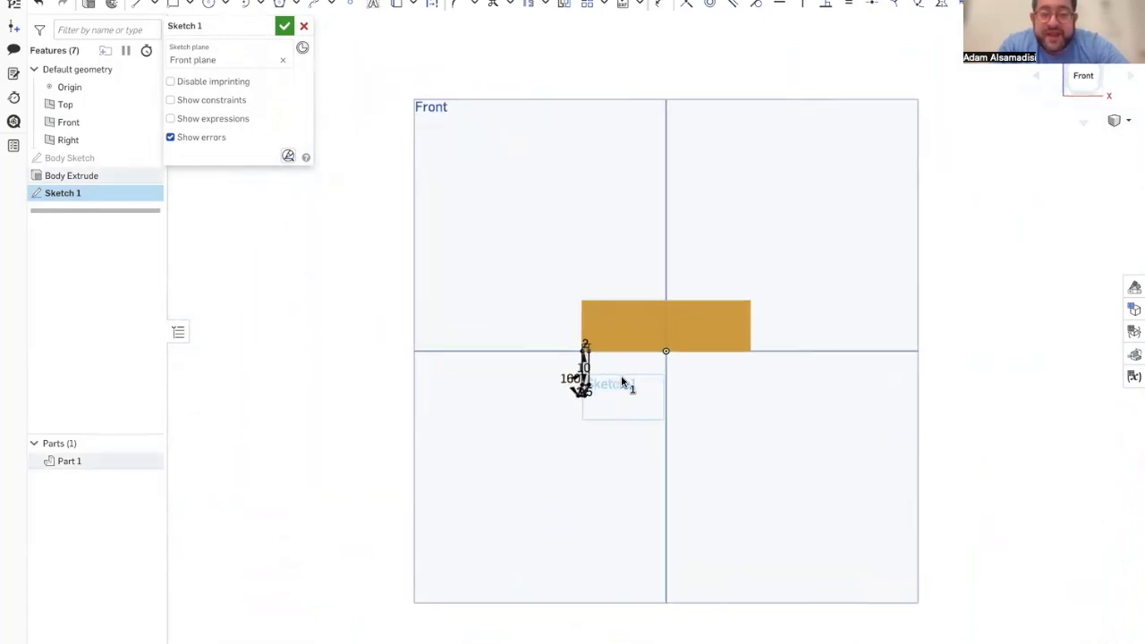
{"action": "left_click", "coordinate": [1097, 365]}
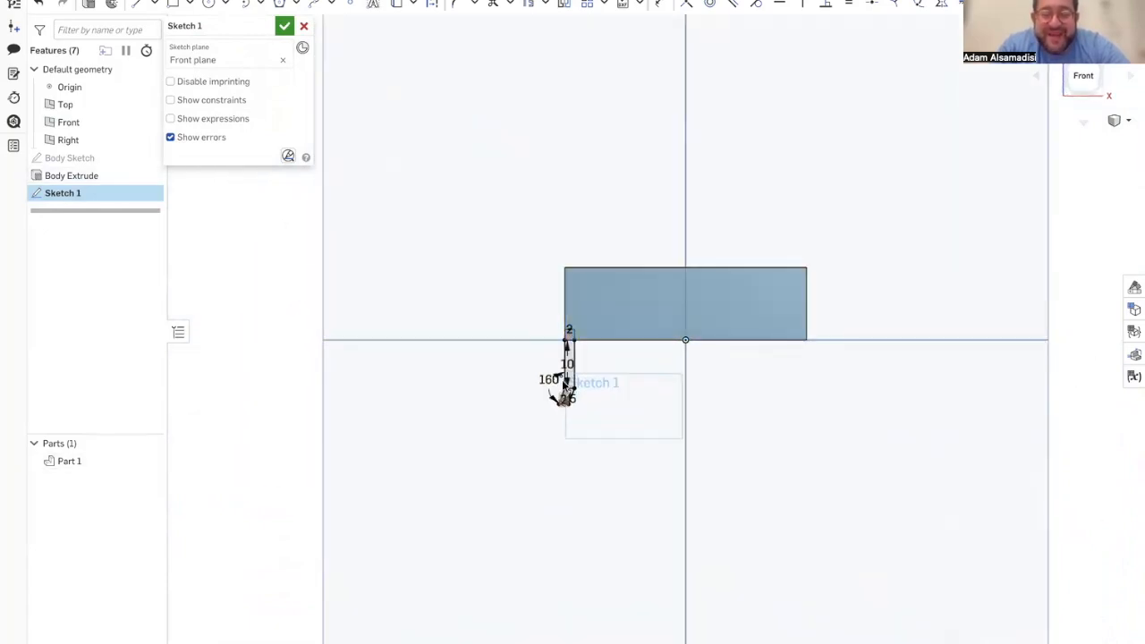
{"action": "scroll", "coordinate": [561, 379], "scroll_direction": "up", "scroll_amount": 6}
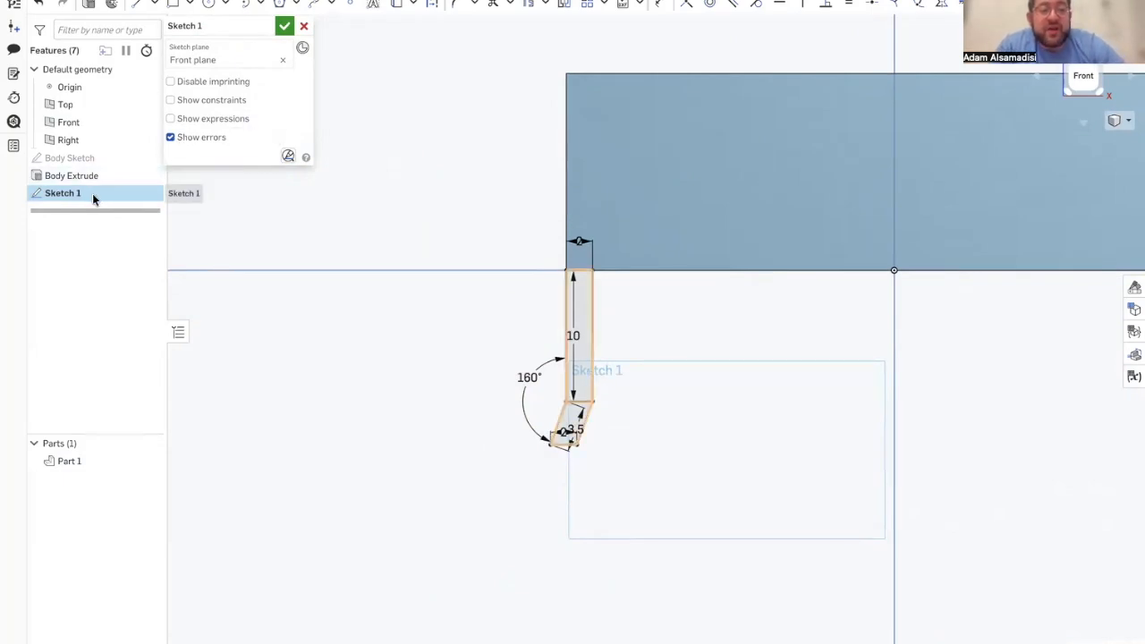
Step: Finish the leg sketch and rename it Leg 1 Sketch
{"action": "left_click", "coordinate": [284, 26]}
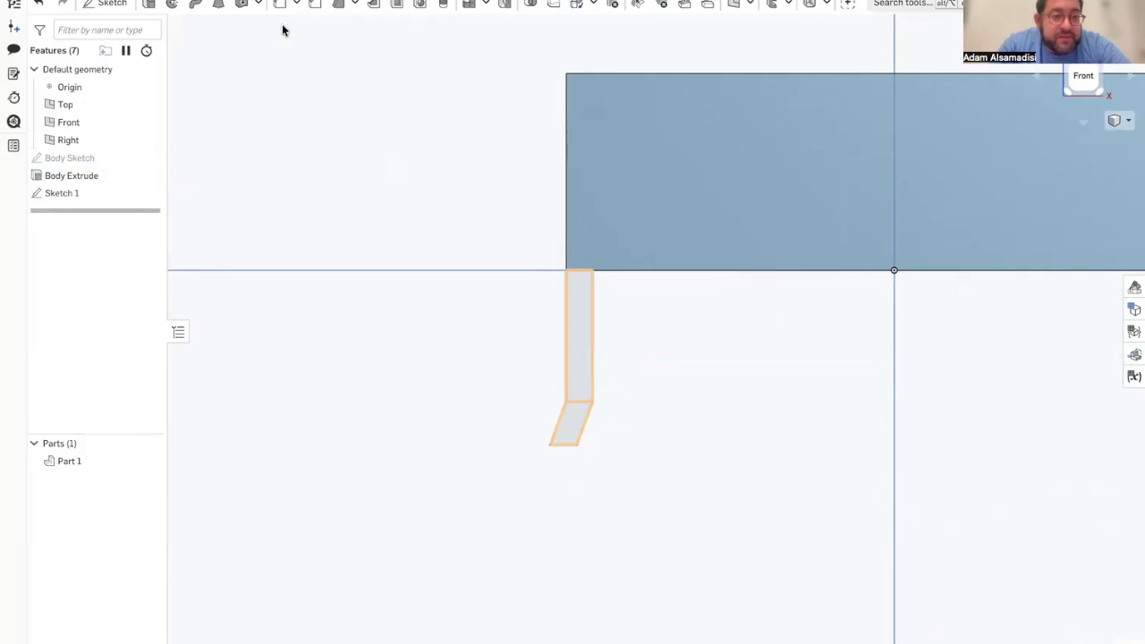
{"action": "right_click", "coordinate": [107, 190]}
{"action": "left_click", "coordinate": [138, 203]}
{"action": "type", "text": "Leg"}
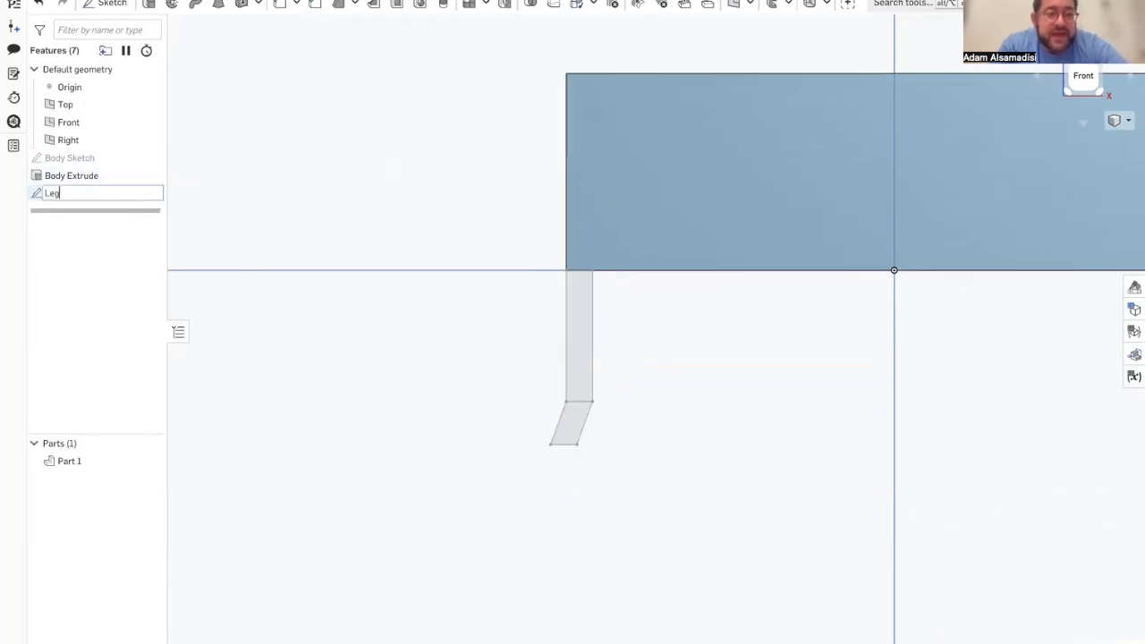
{"action": "type", "text": " 1"}
{"action": "key", "text": "Return"}
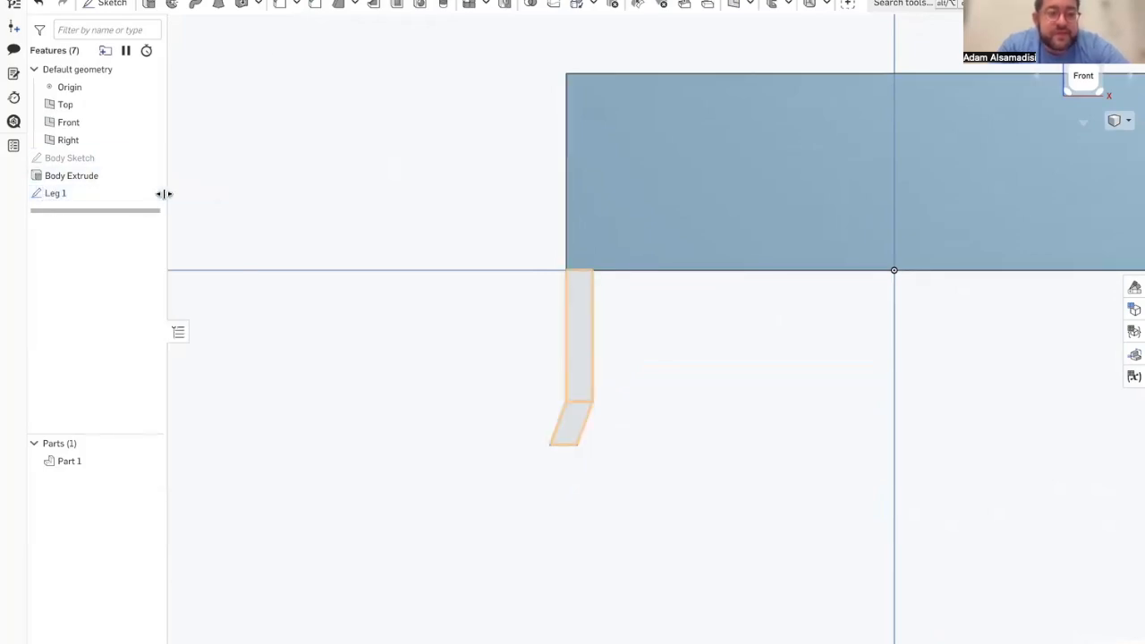
{"action": "right_click", "coordinate": [108, 190]}
{"action": "left_click", "coordinate": [142, 205]}
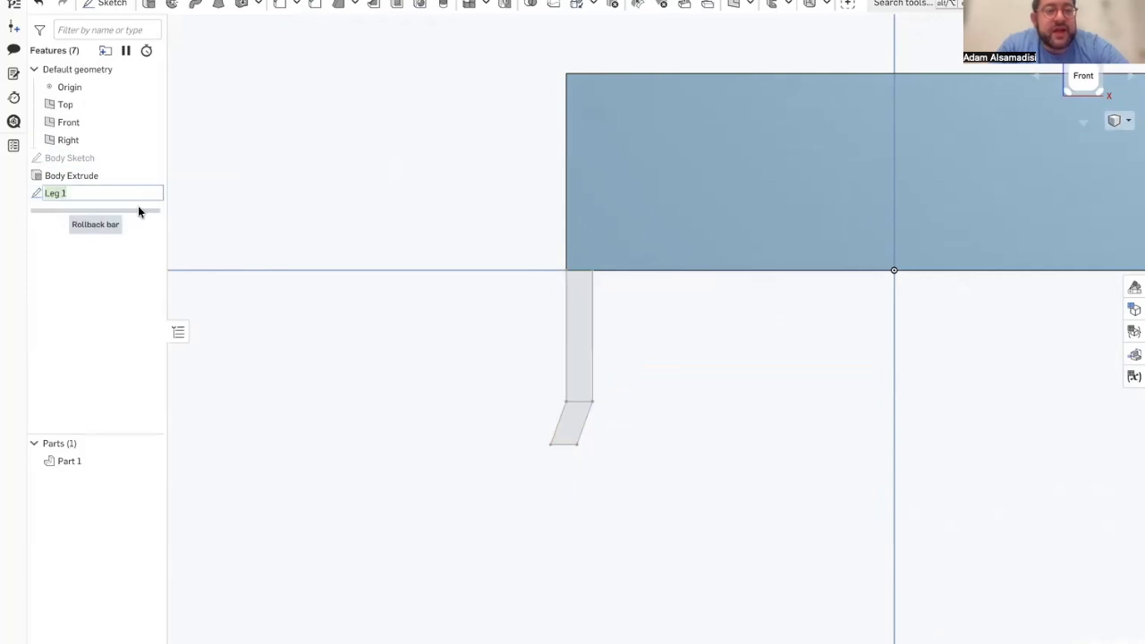
{"action": "type", "text": "Sketch"}
{"action": "key", "text": "Return"}
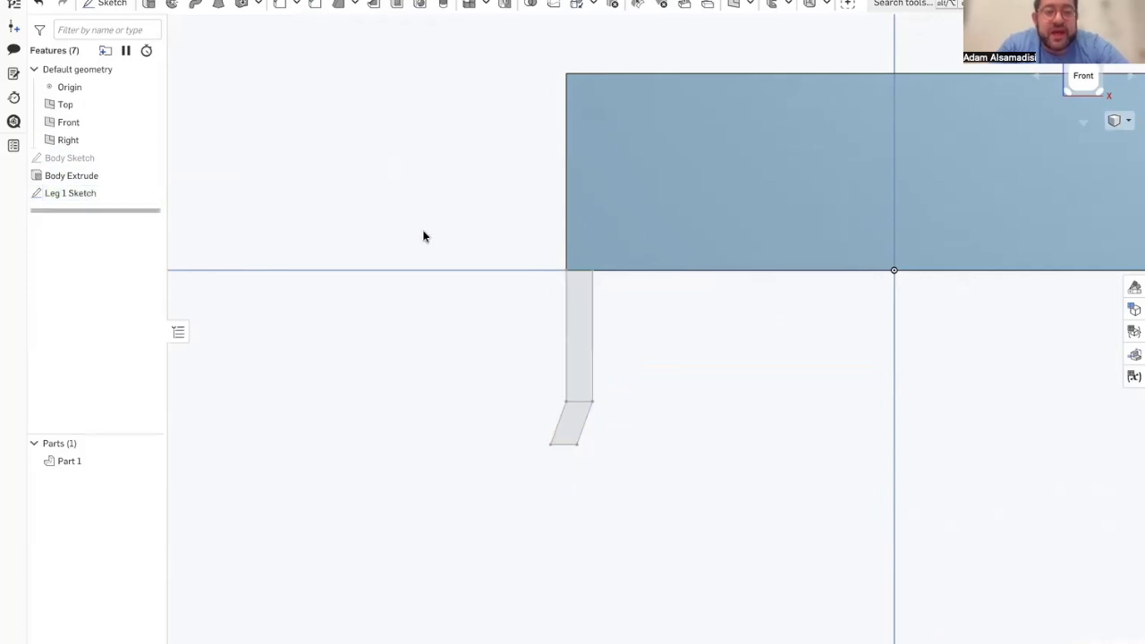
Step: Extrude the regions of Leg 1 Sketch 2 mm deep, adding them to the body part
{"action": "left_click", "coordinate": [148, 4]}
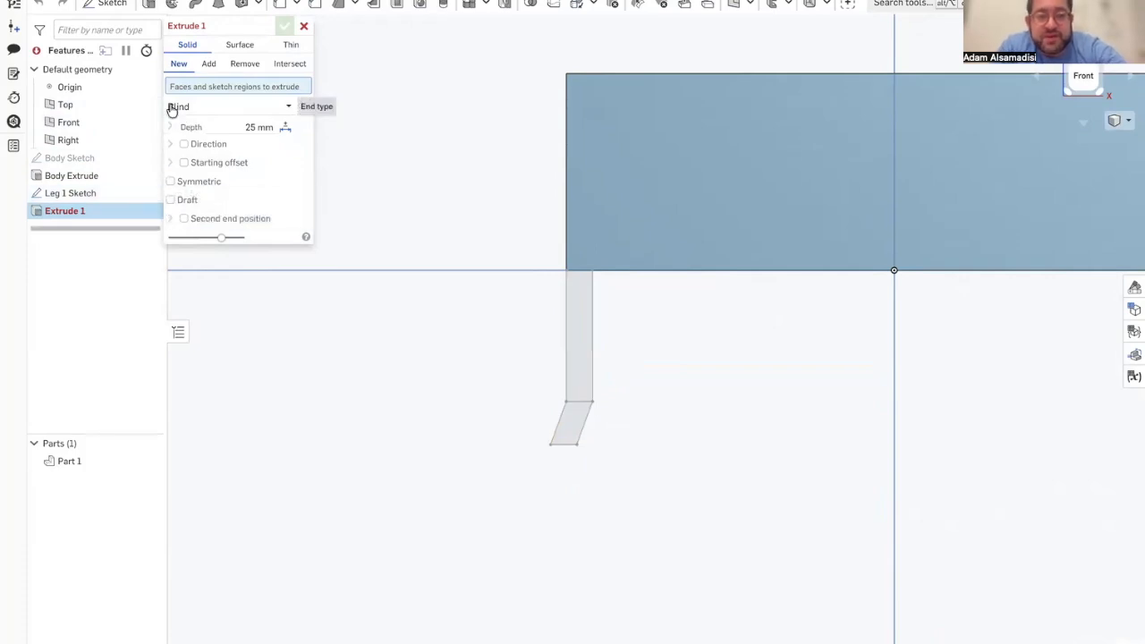
{"action": "left_click", "coordinate": [94, 193]}
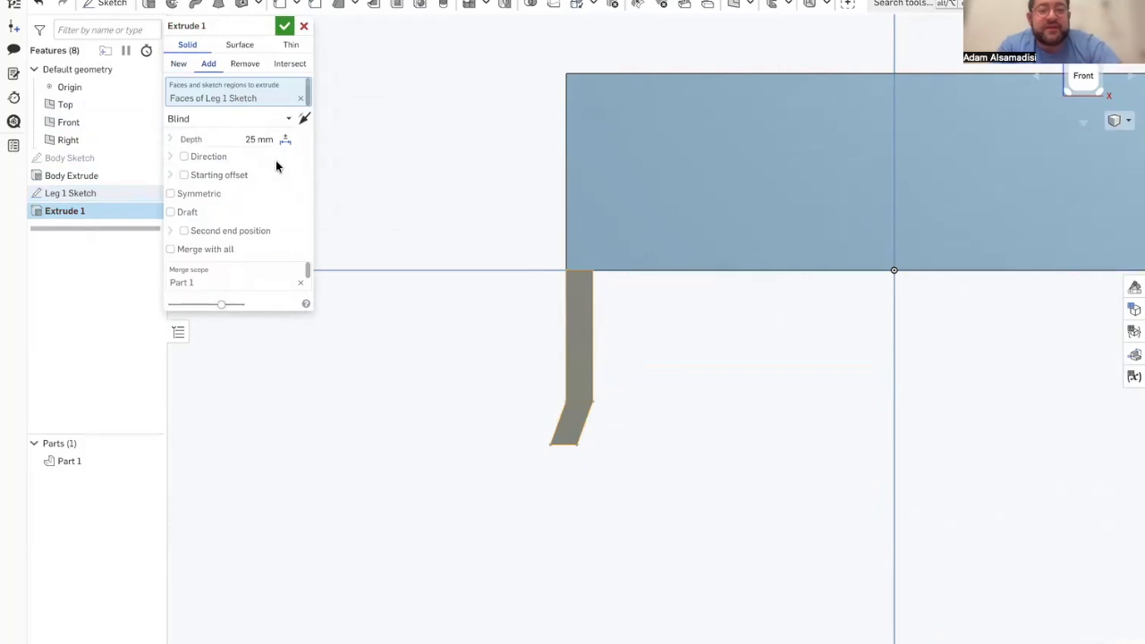
{"action": "right_click_drag", "start_coordinate": [510, 287], "coordinate": [511, 325]}
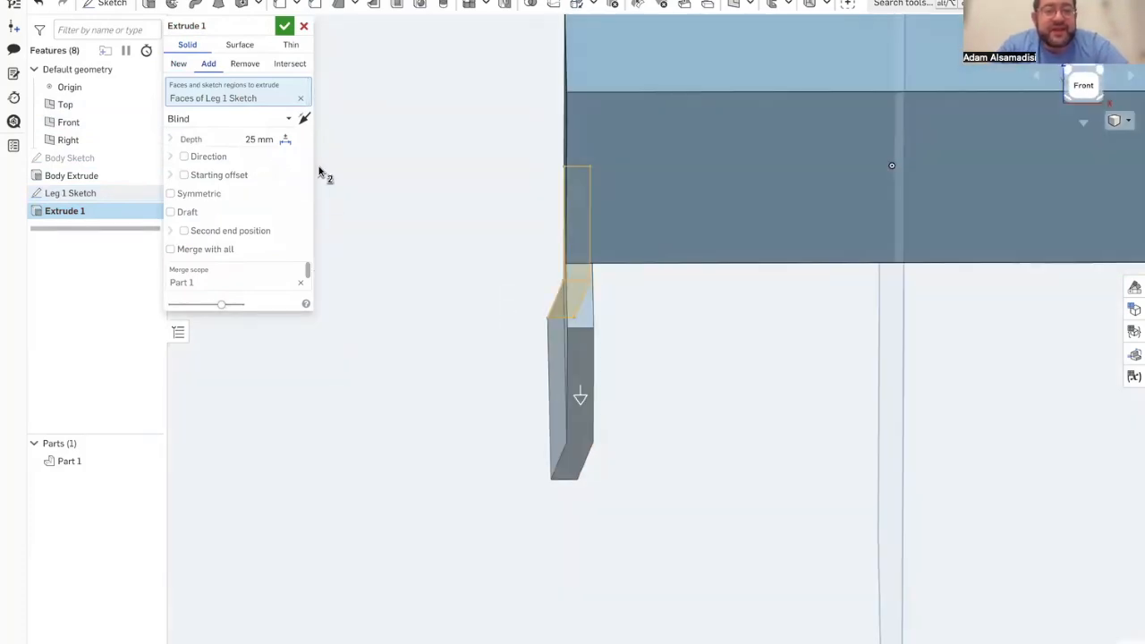
{"action": "left_click", "coordinate": [247, 140]}
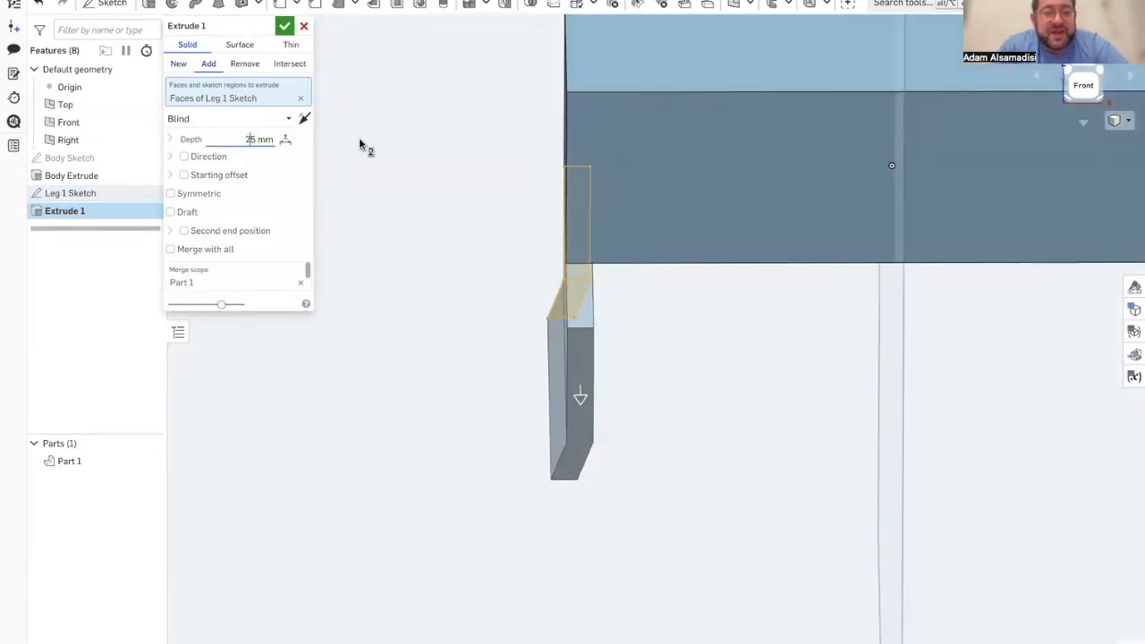
{"action": "left_click", "coordinate": [284, 26]}
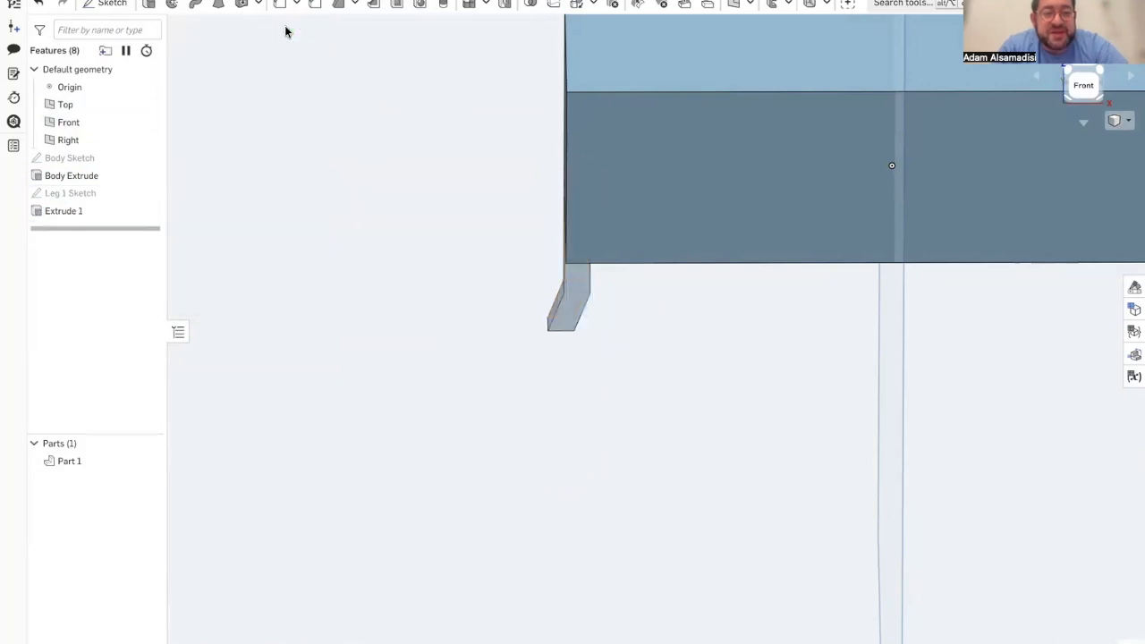
Step: Change the leg extrusion from Add to New so the leg is a separate part
{"action": "right_click_drag", "start_coordinate": [409, 198], "coordinate": [371, 202]}
{"action": "double_click", "coordinate": [84, 214]}
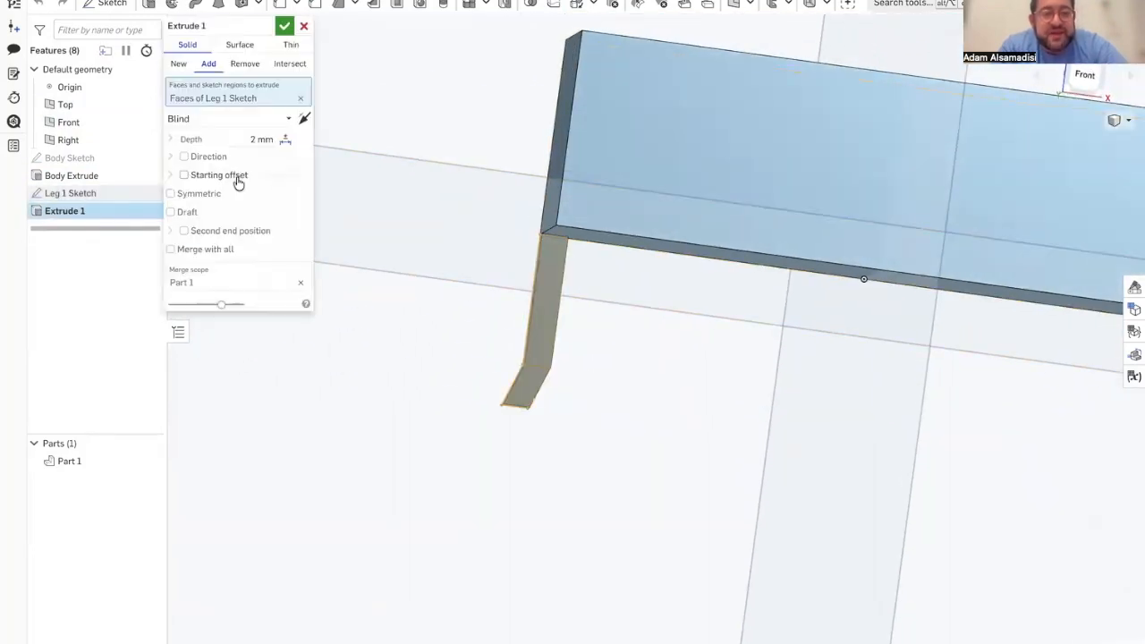
{"action": "left_click", "coordinate": [179, 69]}
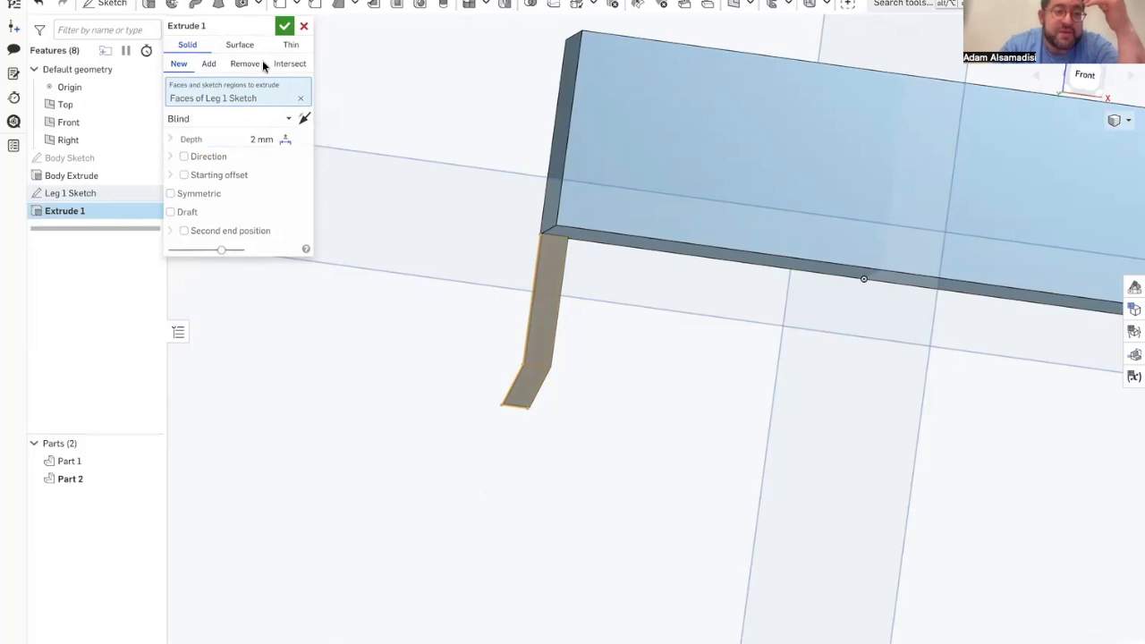
{"action": "left_click", "coordinate": [284, 24]}
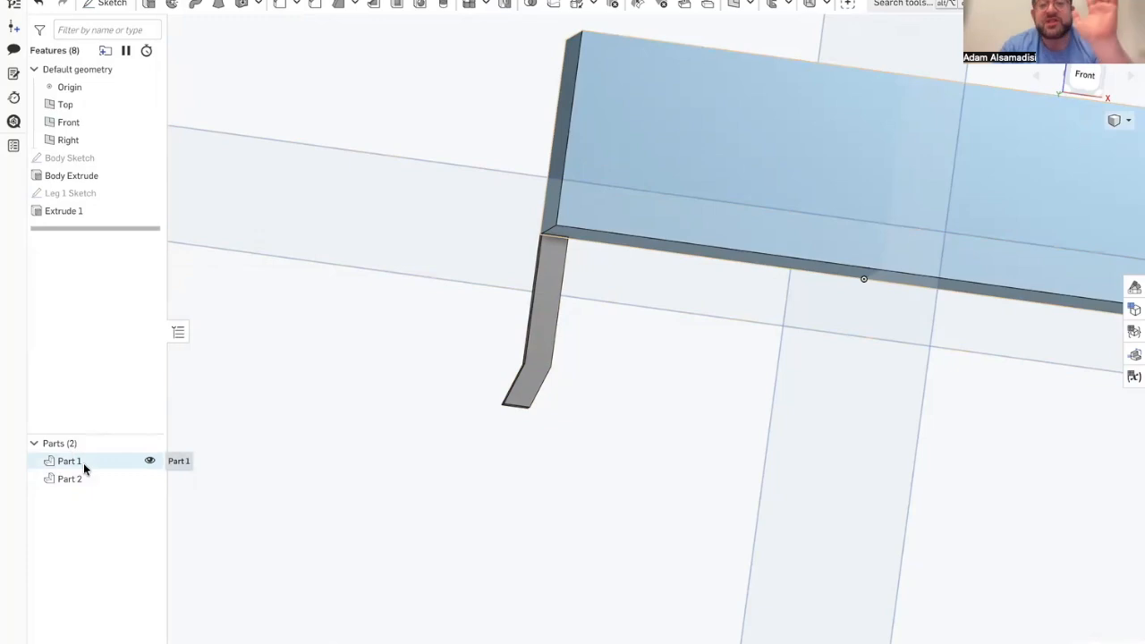
Step: Rename the leg extrusion feature as Leg 1 Extrude
{"action": "scroll", "coordinate": [394, 331], "scroll_direction": "down", "scroll_amount": 2}
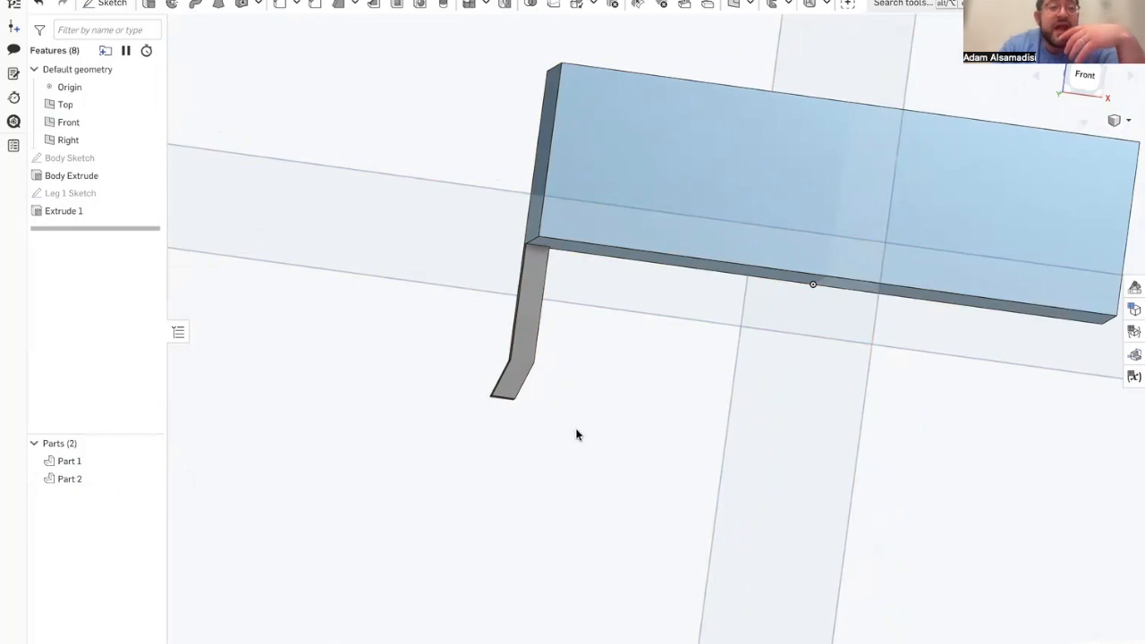
{"action": "left_click", "coordinate": [466, 9]}
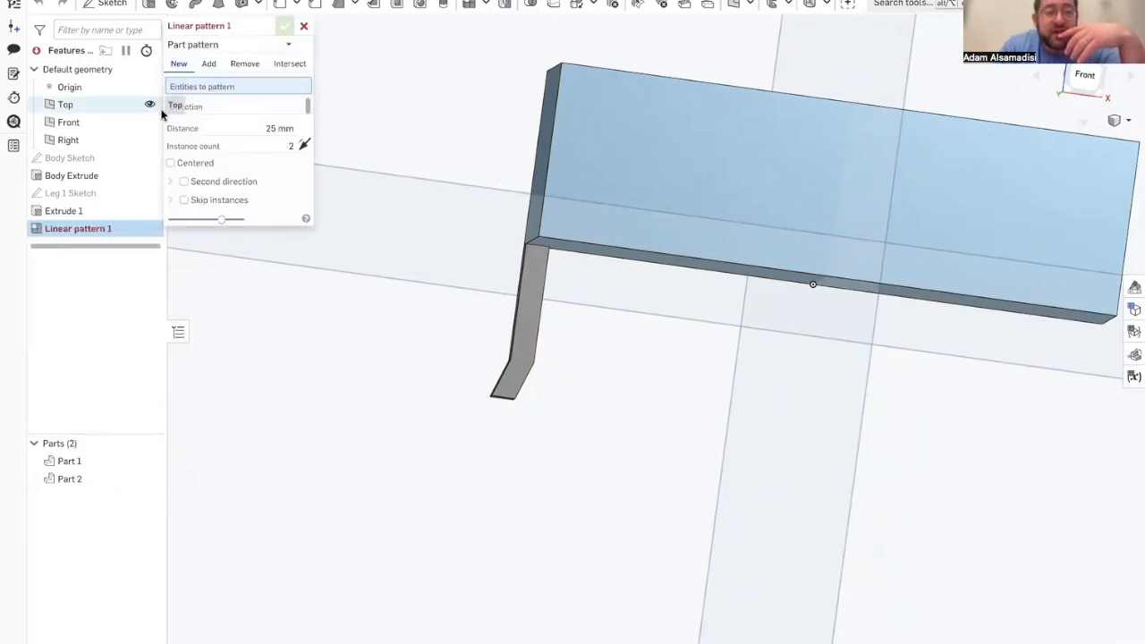
{"action": "right_click", "coordinate": [107, 228]}
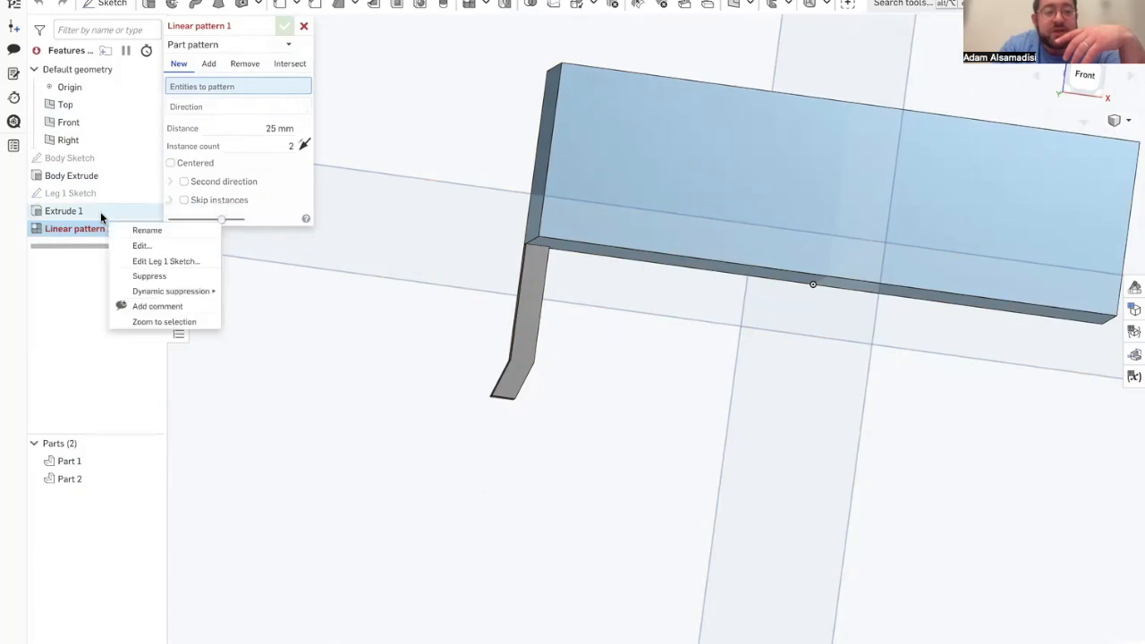
{"action": "left_click", "coordinate": [146, 230]}
{"action": "type", "text": "Le"}
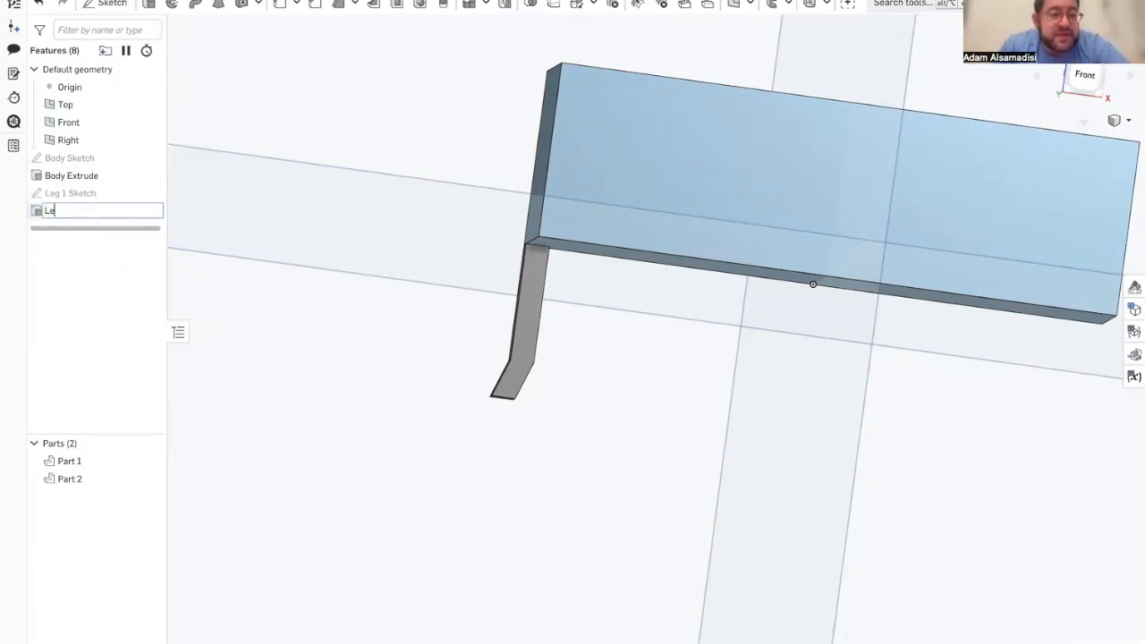
{"action": "type", "text": "g 1 Extrude"}
{"action": "key", "text": "Return"}
{"action": "scroll", "coordinate": [354, 295], "scroll_direction": "down", "scroll_amount": 5}
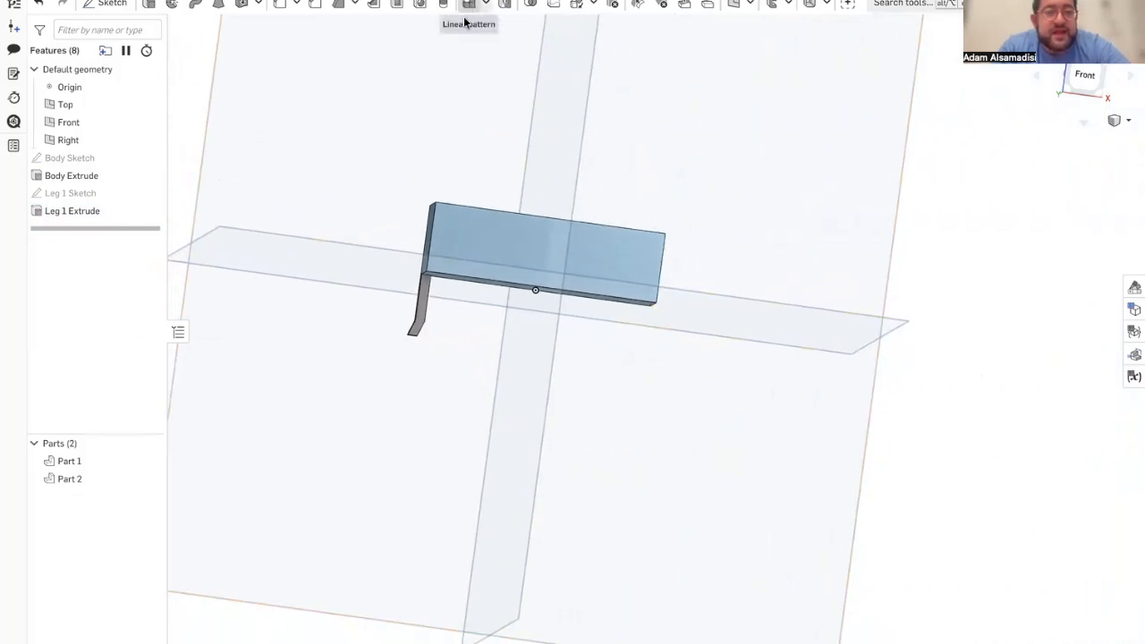
{"action": "left_click", "coordinate": [358, 200]}
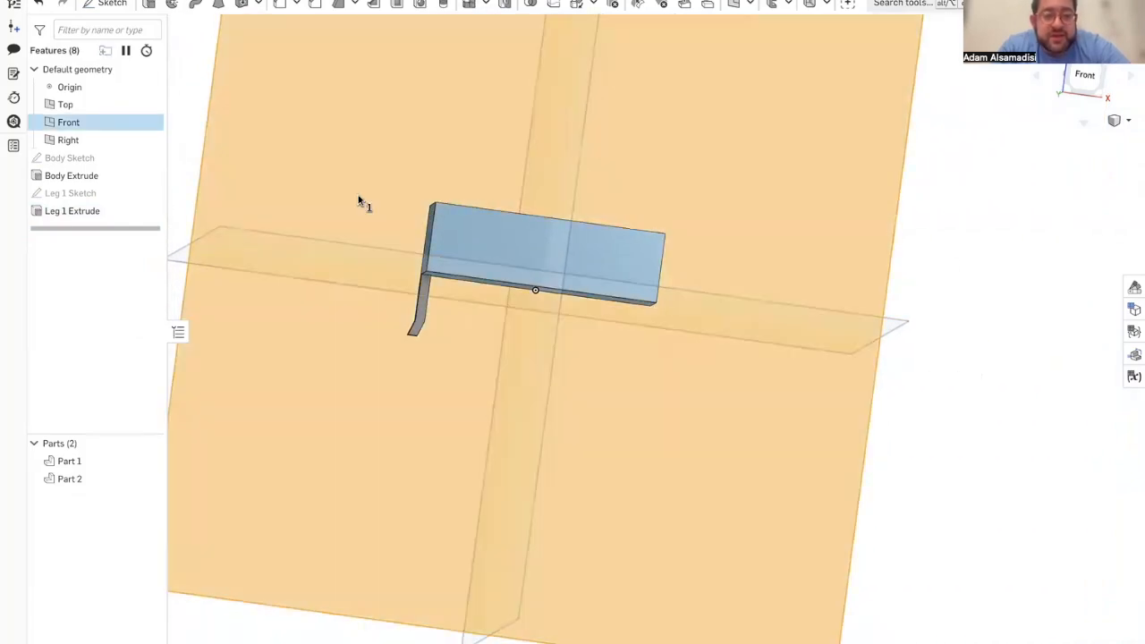
{"action": "key", "text": "n"}
{"action": "left_click", "coordinate": [961, 189]}
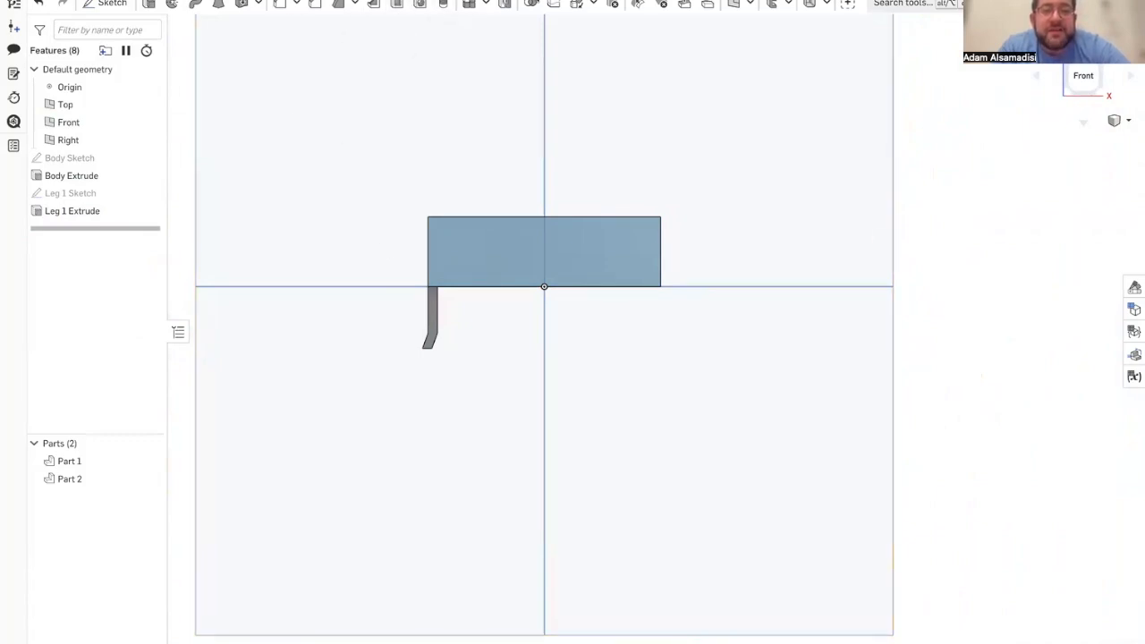
{"action": "left_click", "coordinate": [468, 3]}
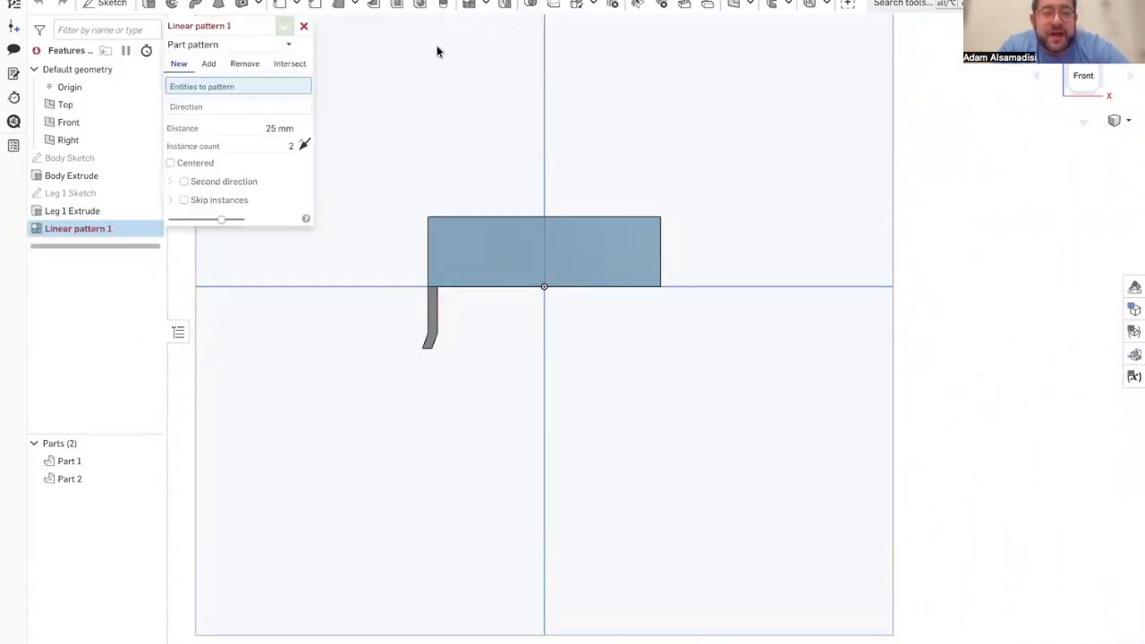
{"action": "double_click", "coordinate": [103, 211]}
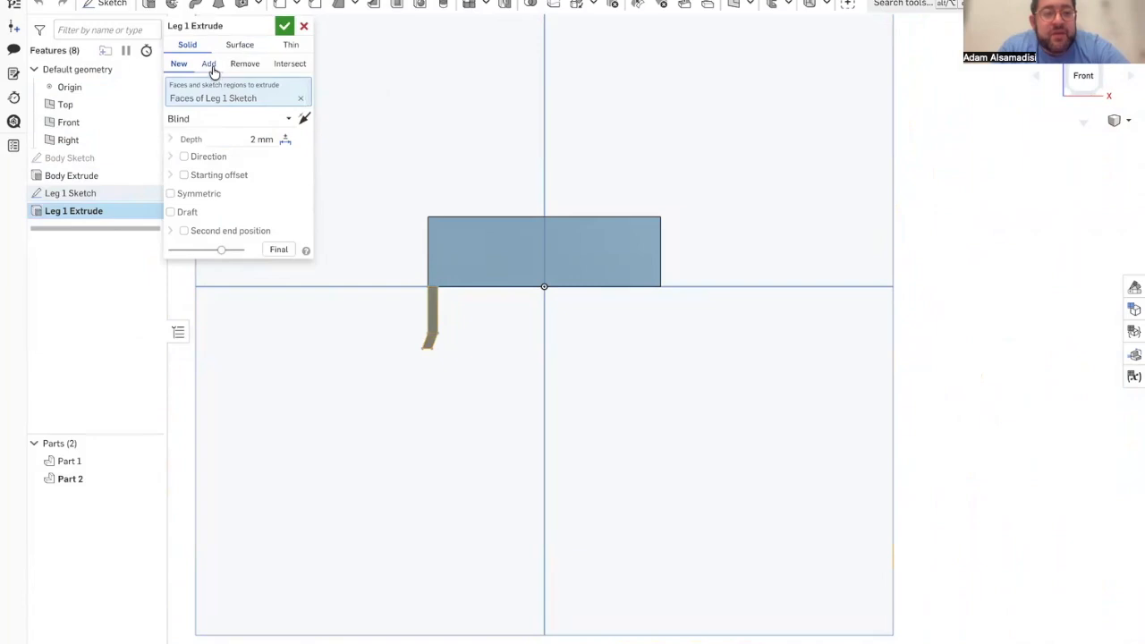
{"action": "left_click", "coordinate": [303, 26]}
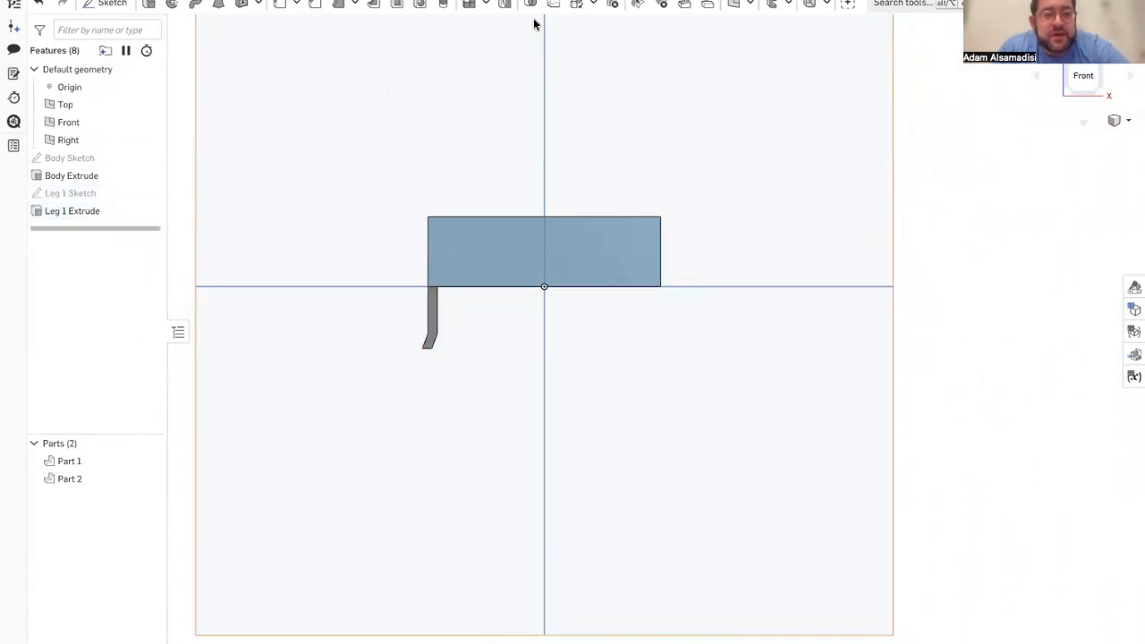
Step: Start a linear part pattern with the leg as the entity to pattern and activate its direction selection
{"action": "left_click", "coordinate": [465, 5]}
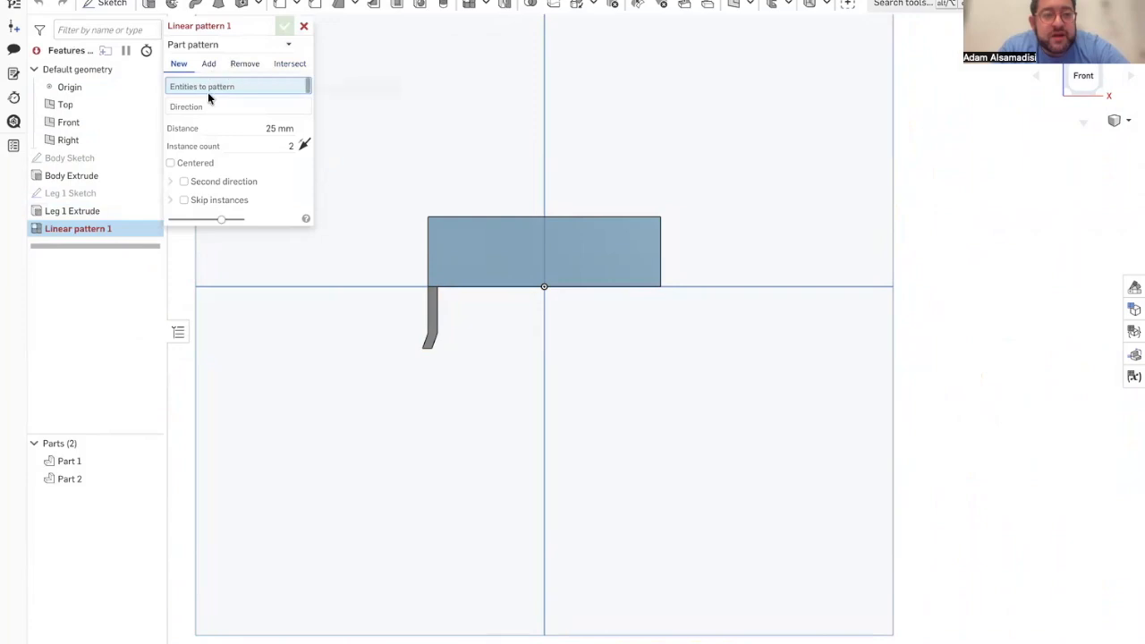
{"action": "left_click", "coordinate": [433, 313]}
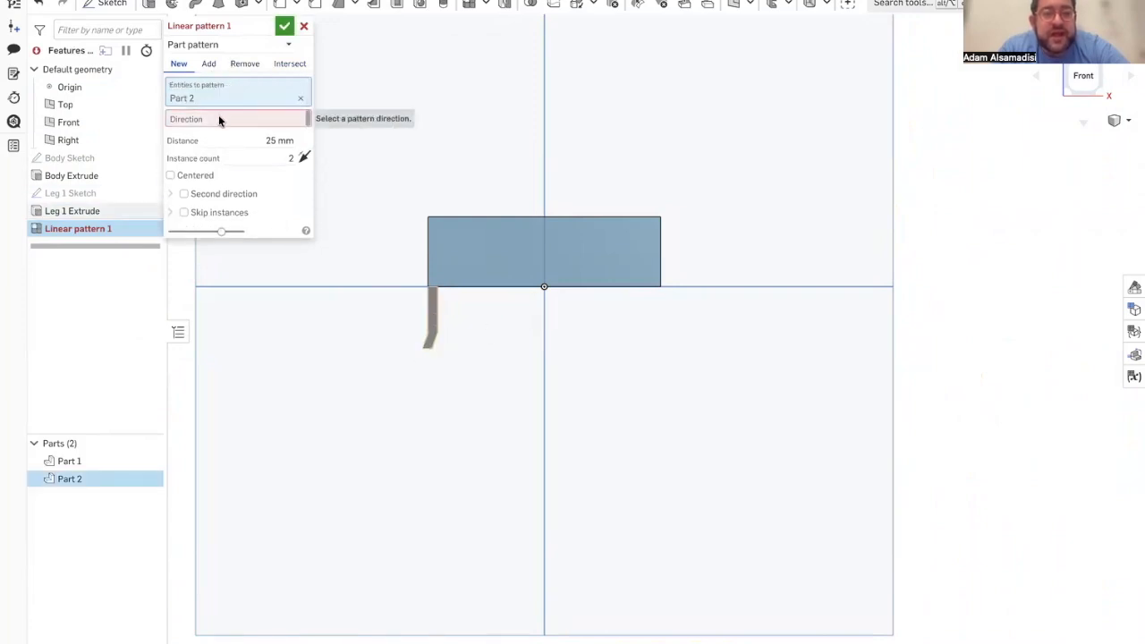
{"action": "right_click_drag", "start_coordinate": [397, 188], "coordinate": [397, 210]}
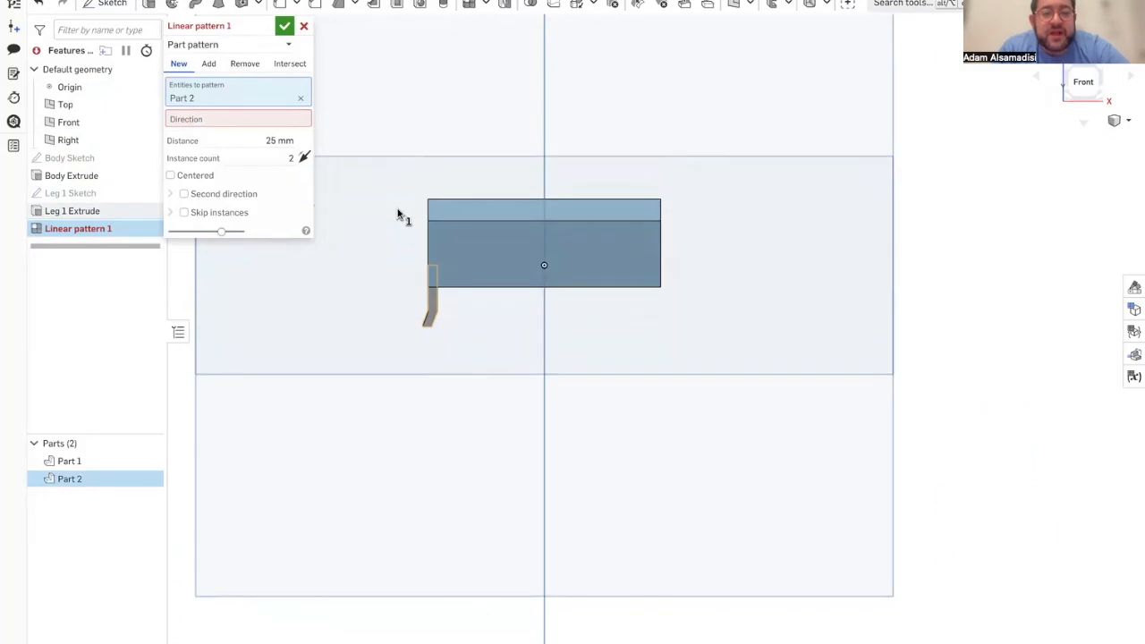
{"action": "left_click", "coordinate": [235, 119]}
Step: Try the Front plane and the Top plane as the direction of the leg pattern
{"action": "left_click", "coordinate": [350, 249]}
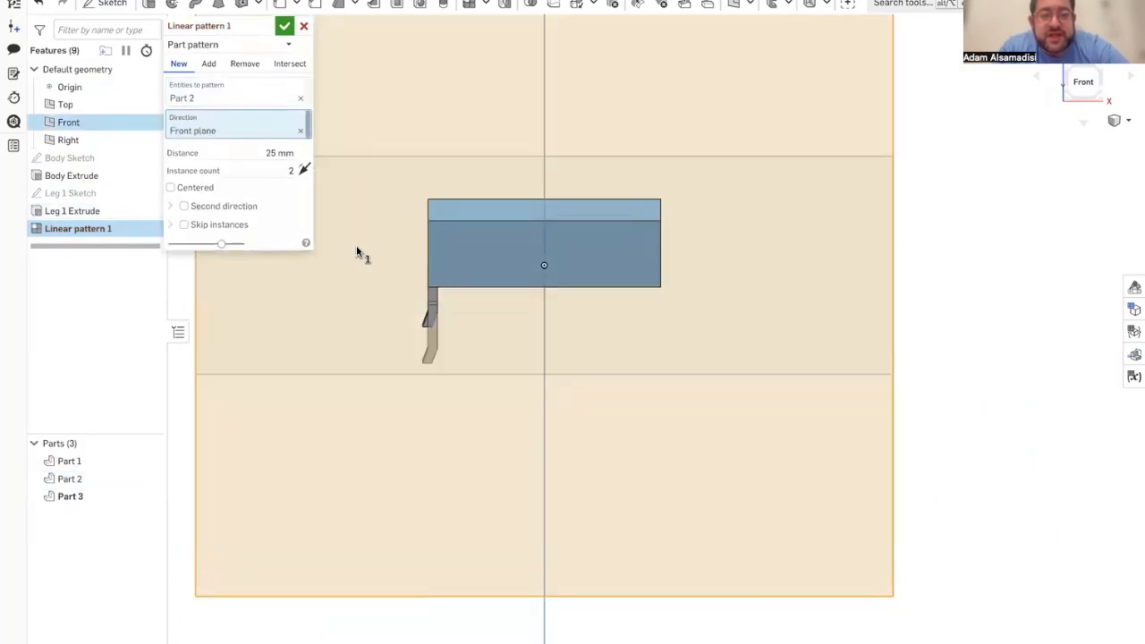
{"action": "left_click", "coordinate": [330, 187]}
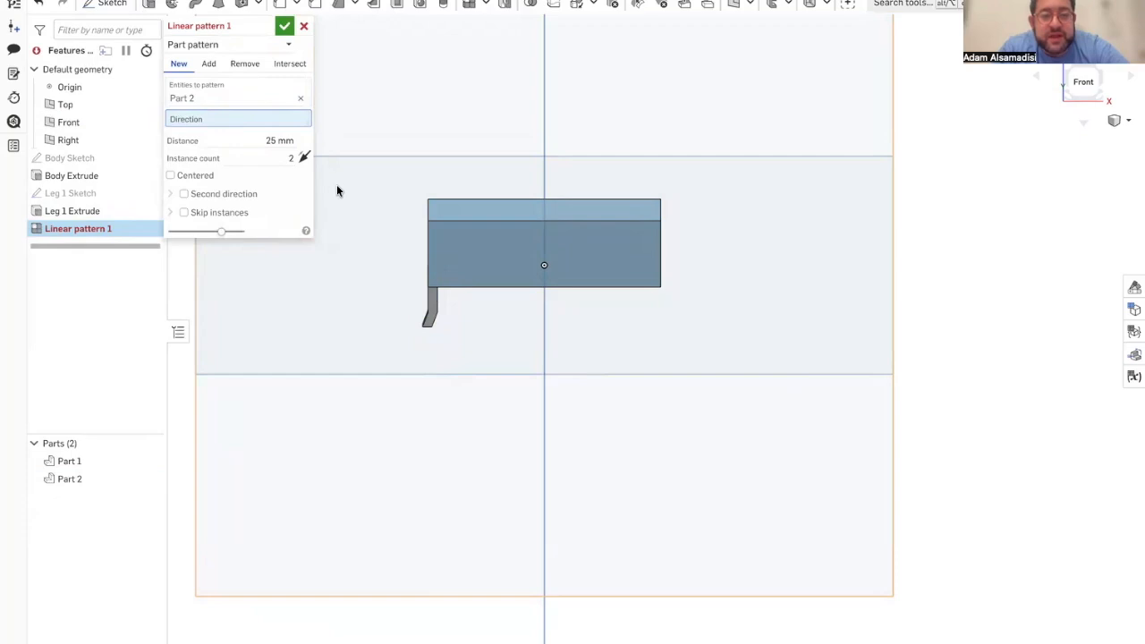
{"action": "right_click_drag", "start_coordinate": [335, 184], "coordinate": [358, 171]}
{"action": "left_click", "coordinate": [882, 313]}
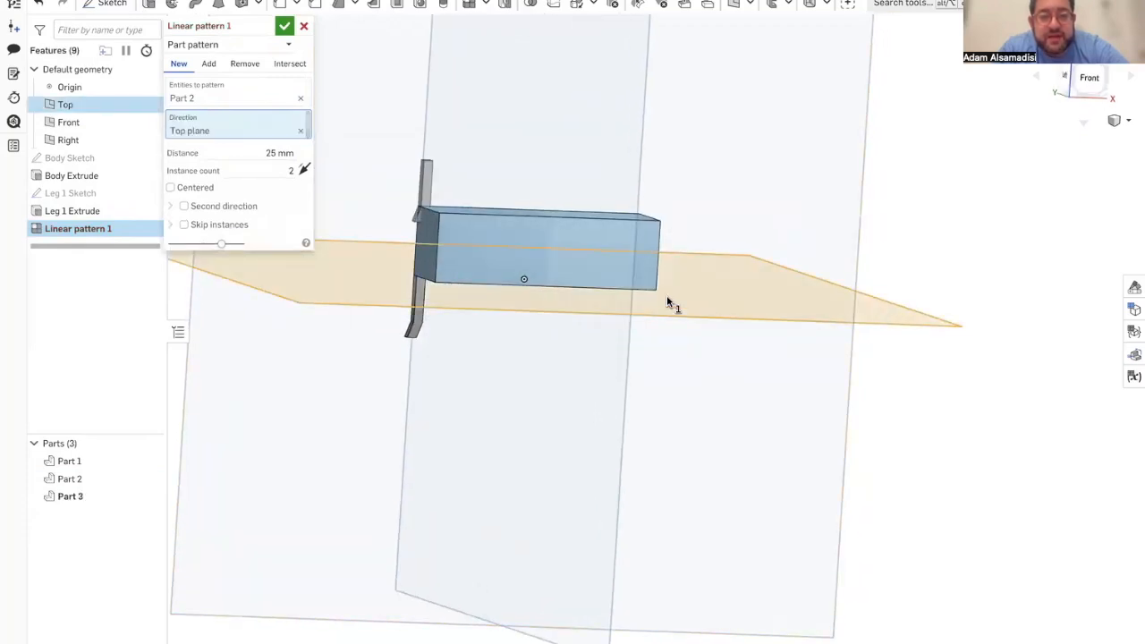
{"action": "left_click", "coordinate": [902, 316]}
{"action": "scroll", "coordinate": [759, 200], "scroll_direction": "down", "scroll_amount": 4}
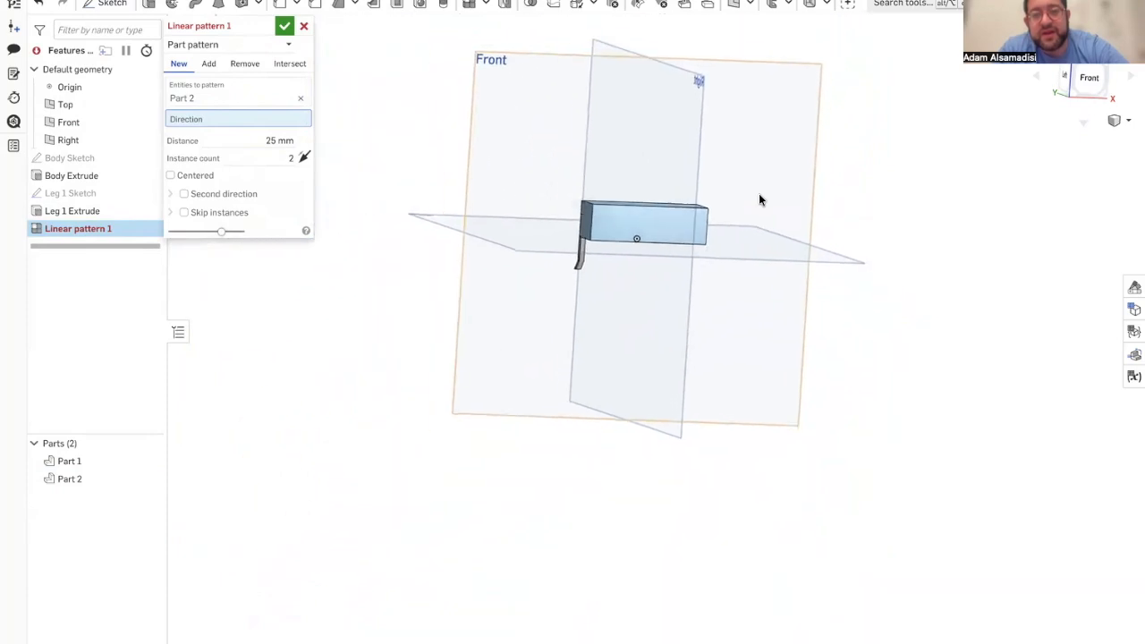
{"action": "scroll", "coordinate": [758, 201], "scroll_direction": "up", "scroll_amount": 4}
{"action": "scroll", "coordinate": [758, 200], "scroll_direction": "down", "scroll_amount": 2}
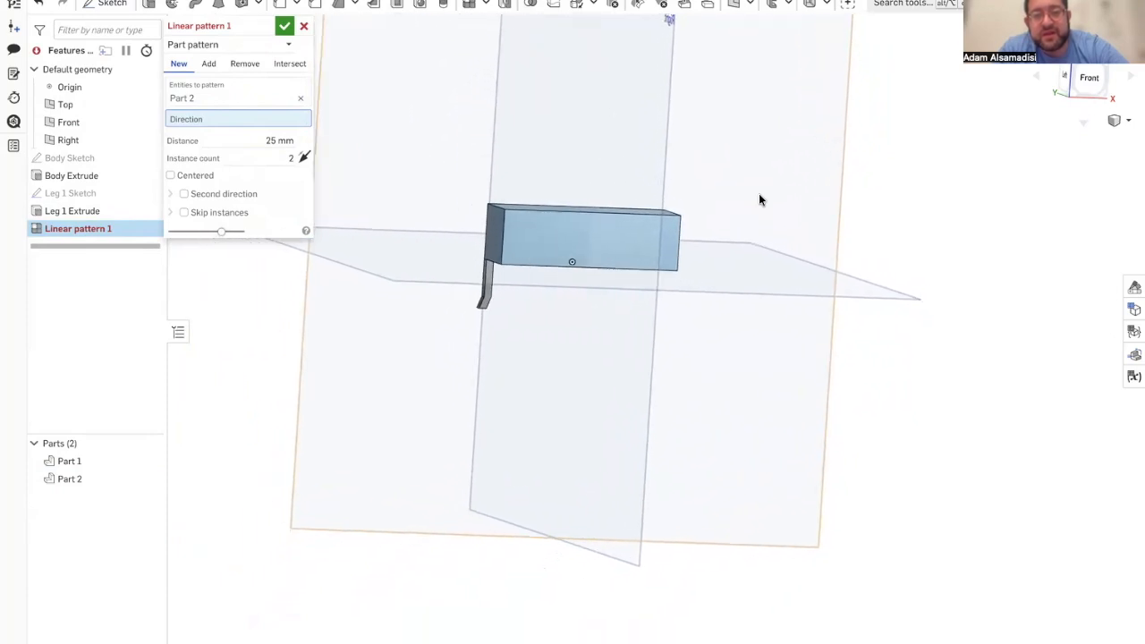
Step: Pattern the leg along the Right plane's direction with 8 instances spaced 5.7 mm apart
{"action": "left_click", "coordinate": [614, 121]}
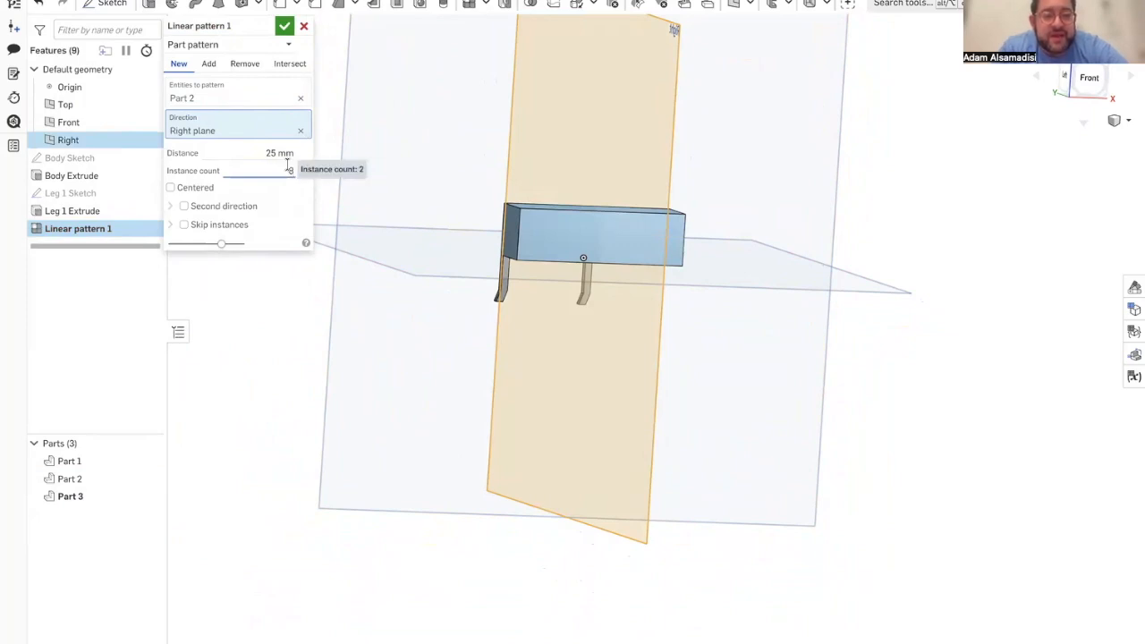
{"action": "key", "text": "Return"}
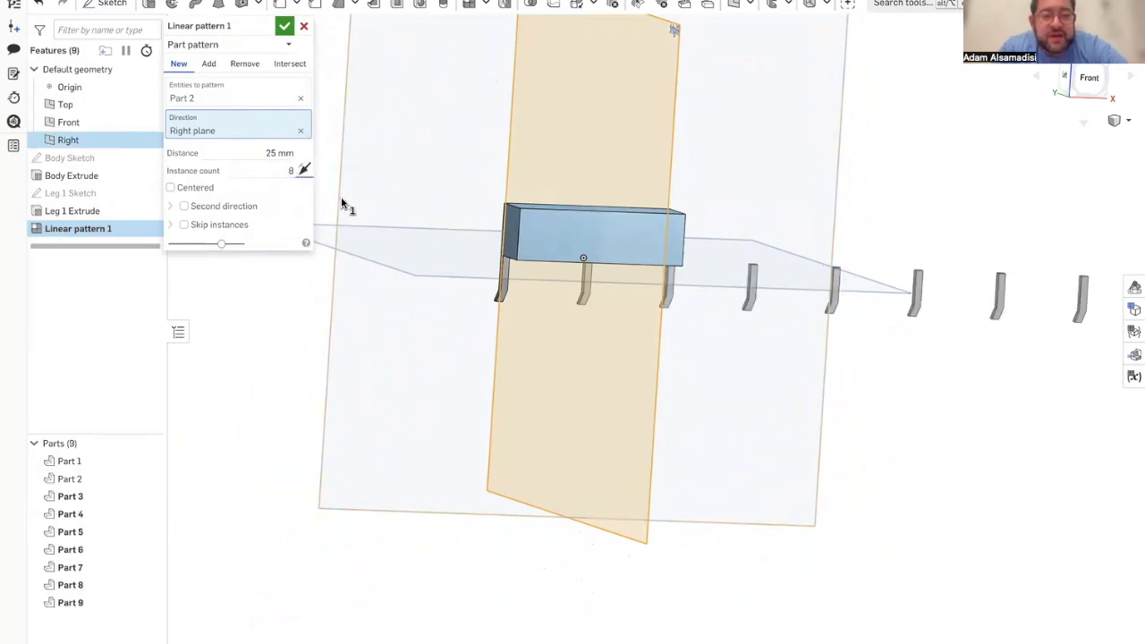
{"action": "left_click", "coordinate": [270, 153]}
{"action": "left_click", "coordinate": [270, 152]}
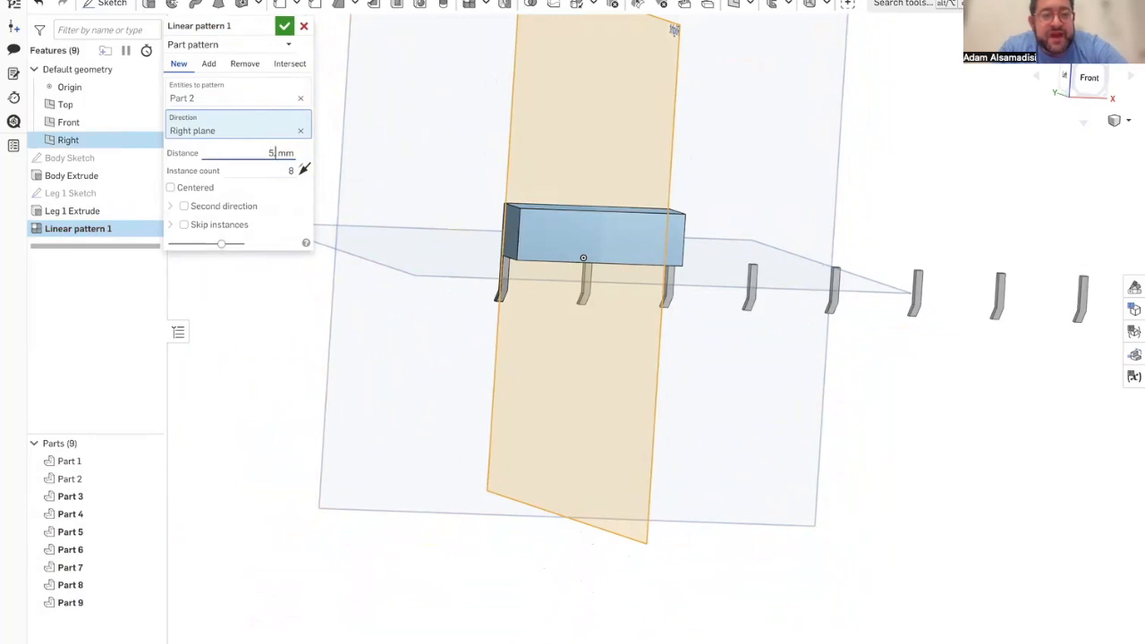
{"action": "type", "text": ".7"}
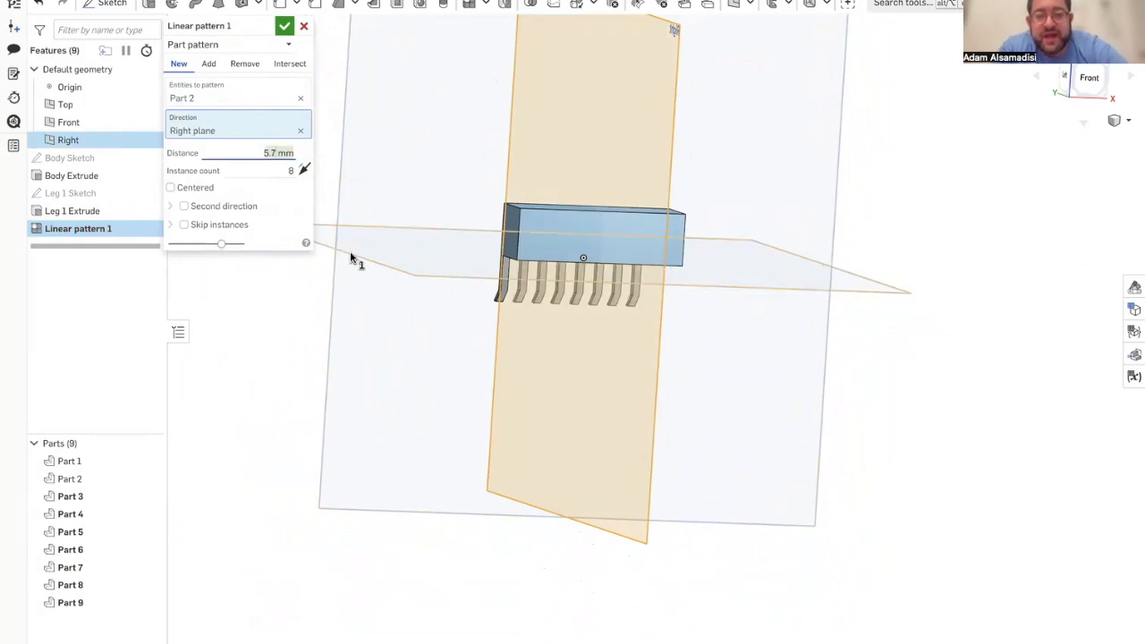
Step: Check the leg spacing in the reference document Scooterbot_Oct27 and set the leg pattern's distance to 6.8 mm
{"action": "key", "text": "shift+1"}
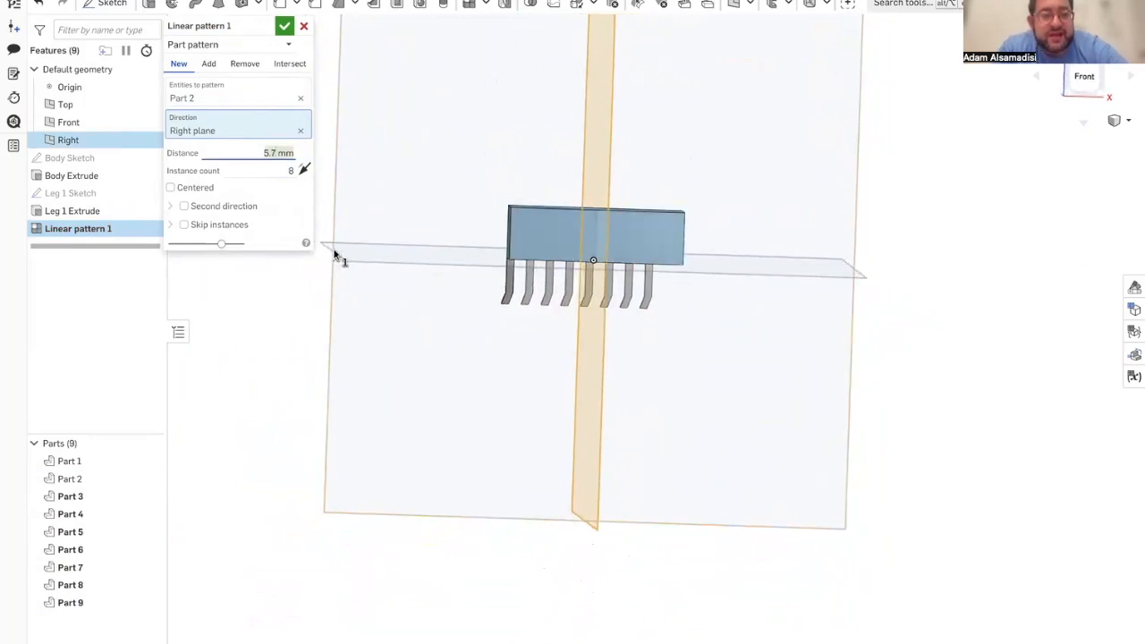
{"action": "mouse_move", "coordinate": [4, 260]}
{"action": "left_click", "coordinate": [53, 335]}
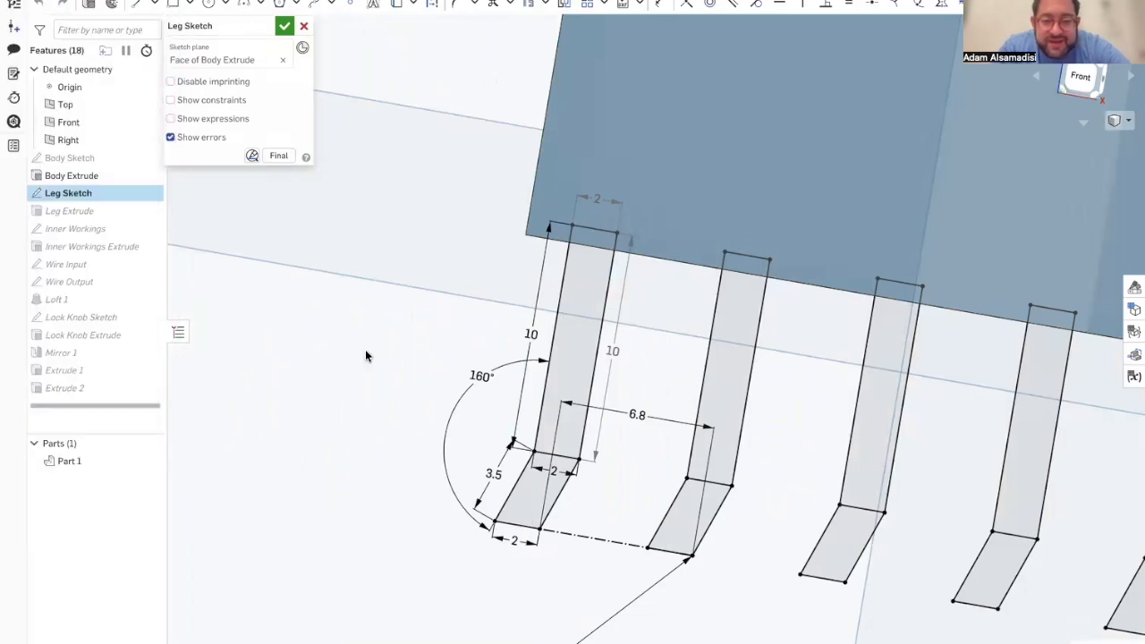
{"action": "mouse_move", "coordinate": [5, 296]}
{"action": "left_click", "coordinate": [78, 367]}
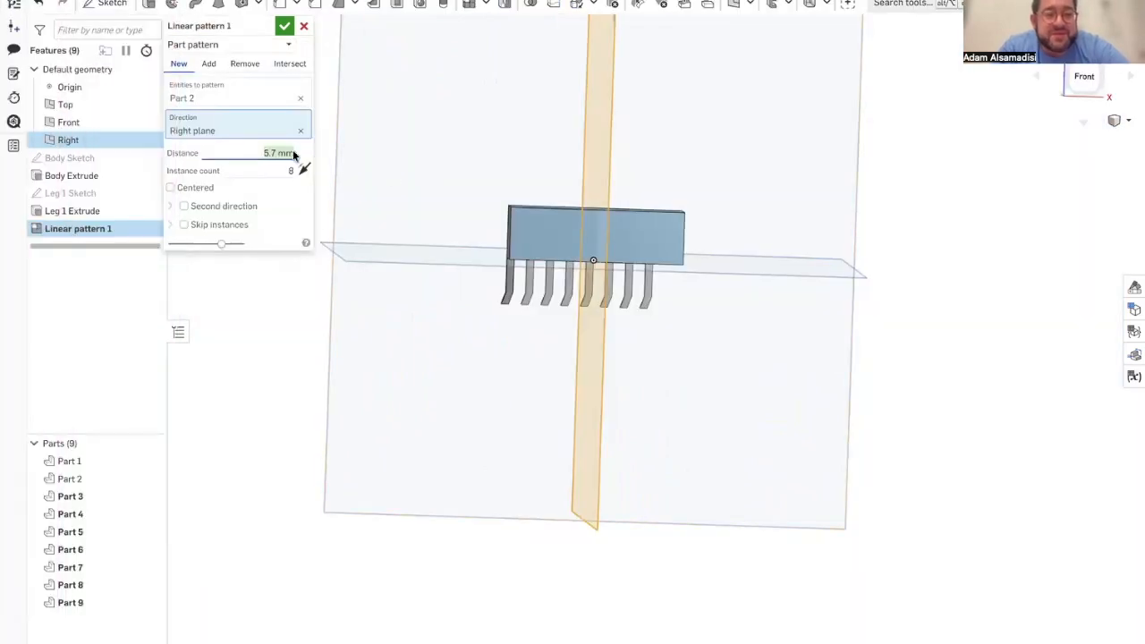
{"action": "left_click", "coordinate": [291, 154]}
{"action": "type", "text": "6.8"}
{"action": "key", "text": "Return"}
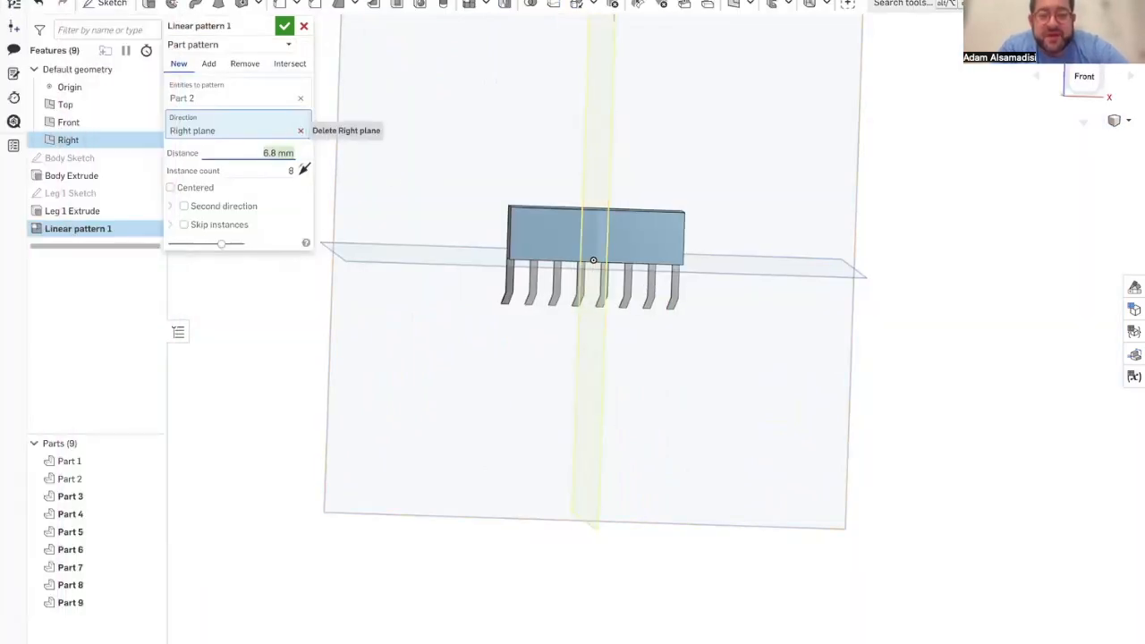
Step: Switch the leg pattern from New to Add, merge it with all parts and accept it
{"action": "right_click_drag", "start_coordinate": [622, 305], "coordinate": [601, 302]}
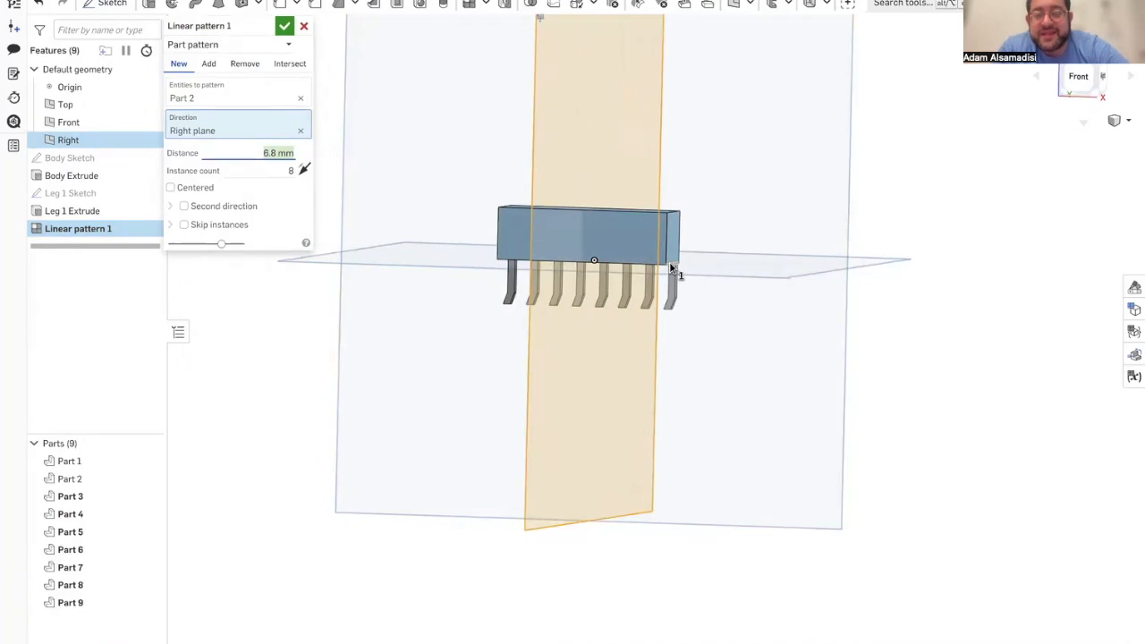
{"action": "scroll", "coordinate": [671, 268], "scroll_direction": "up", "scroll_amount": 10}
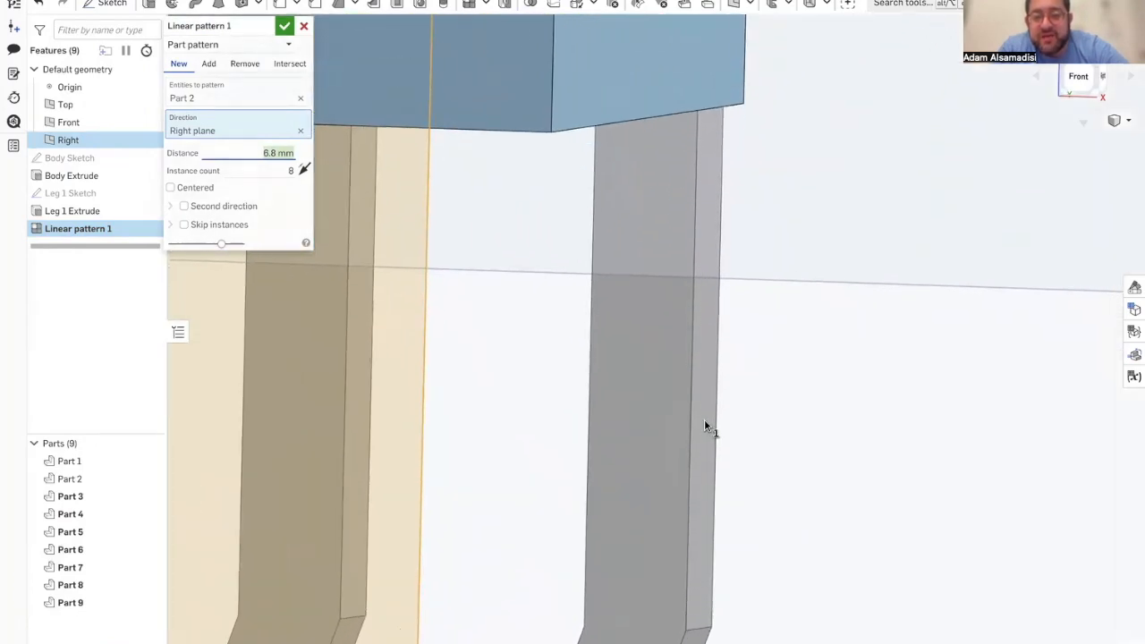
{"action": "scroll", "coordinate": [725, 421], "scroll_direction": "down", "scroll_amount": 5}
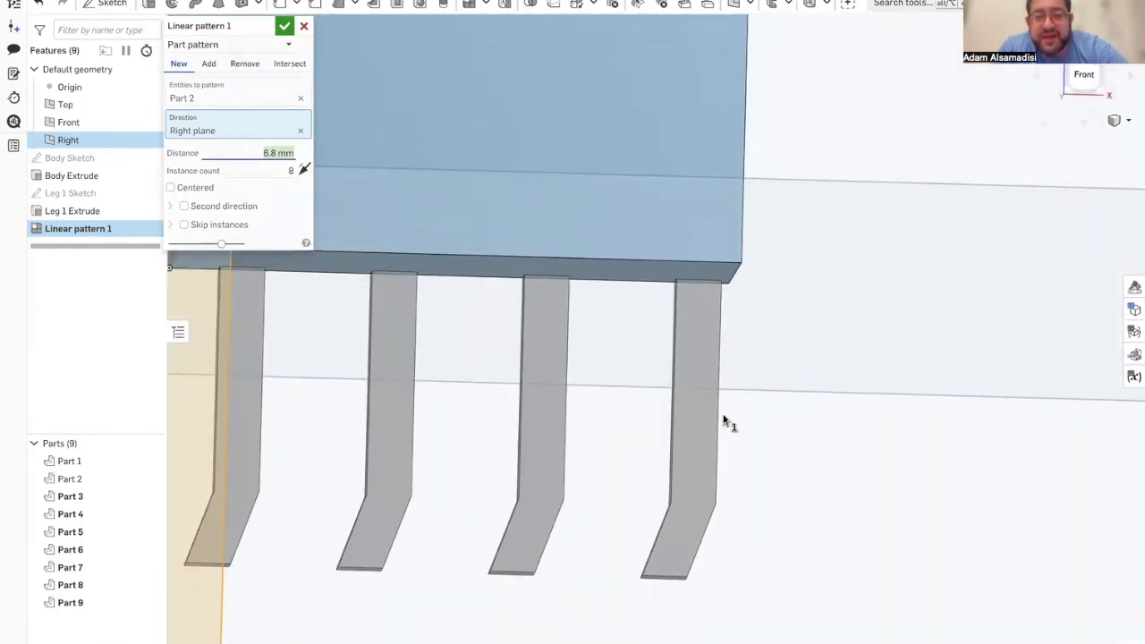
{"action": "scroll", "coordinate": [726, 421], "scroll_direction": "down", "scroll_amount": 5}
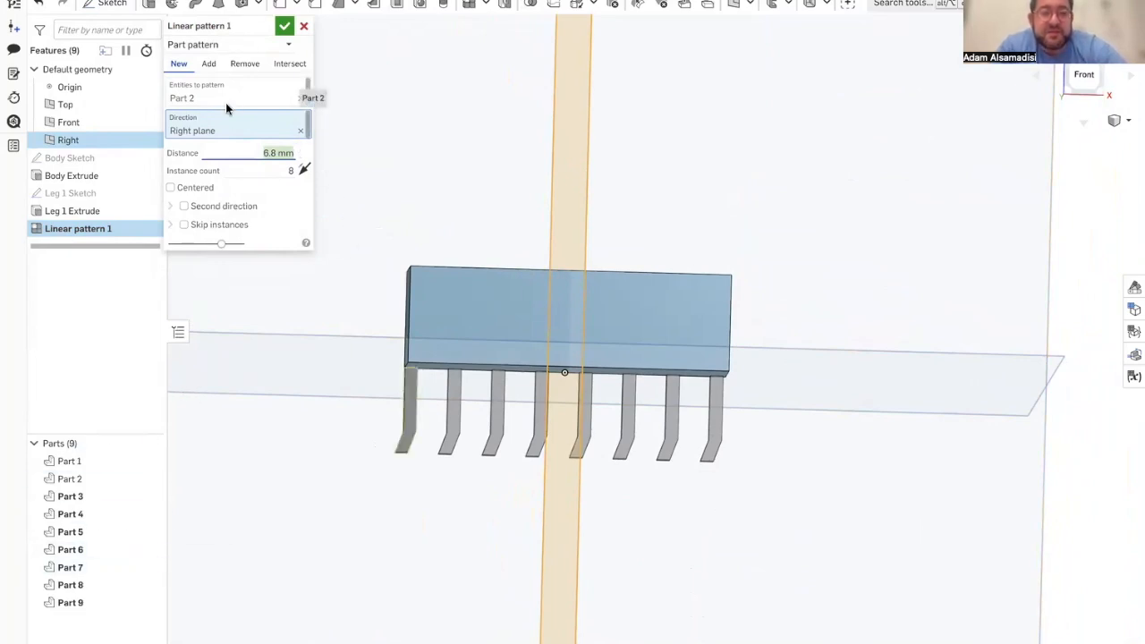
{"action": "left_click", "coordinate": [208, 64]}
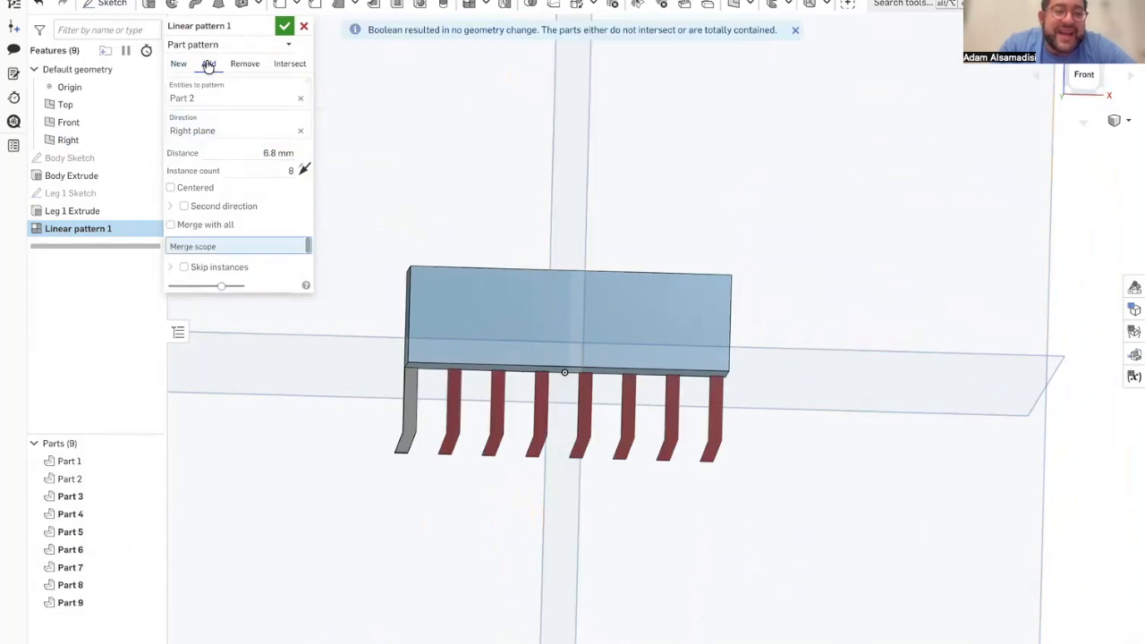
{"action": "left_click", "coordinate": [199, 226]}
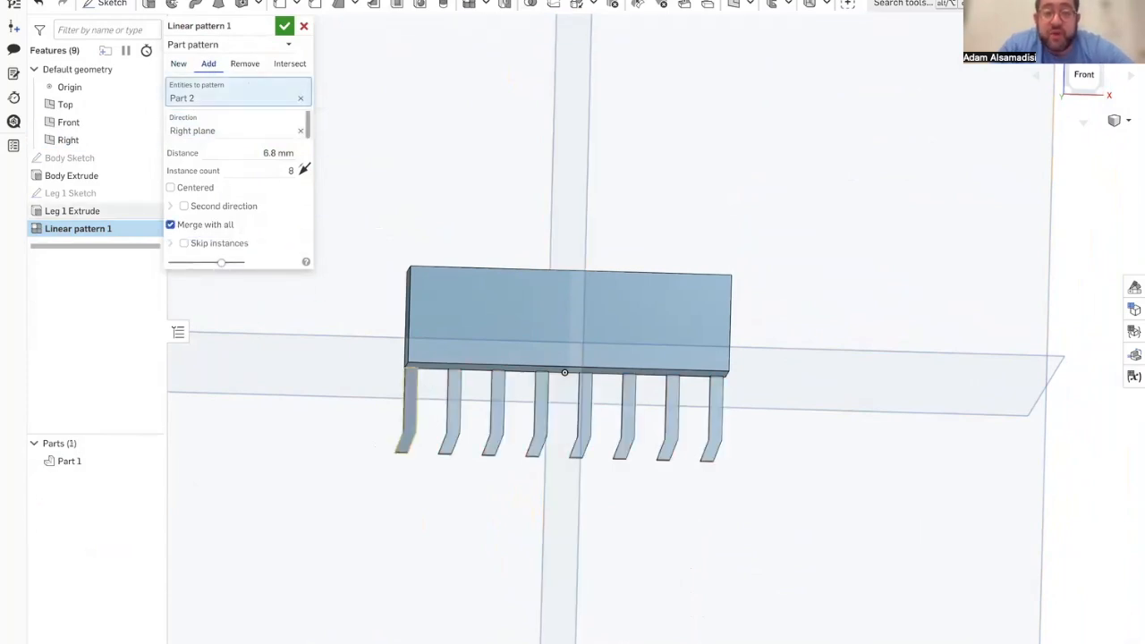
{"action": "left_click", "coordinate": [284, 27]}
Step: Rename the linear pattern feature as Leg Pattern
{"action": "right_click_drag", "start_coordinate": [241, 432], "coordinate": [538, 394]}
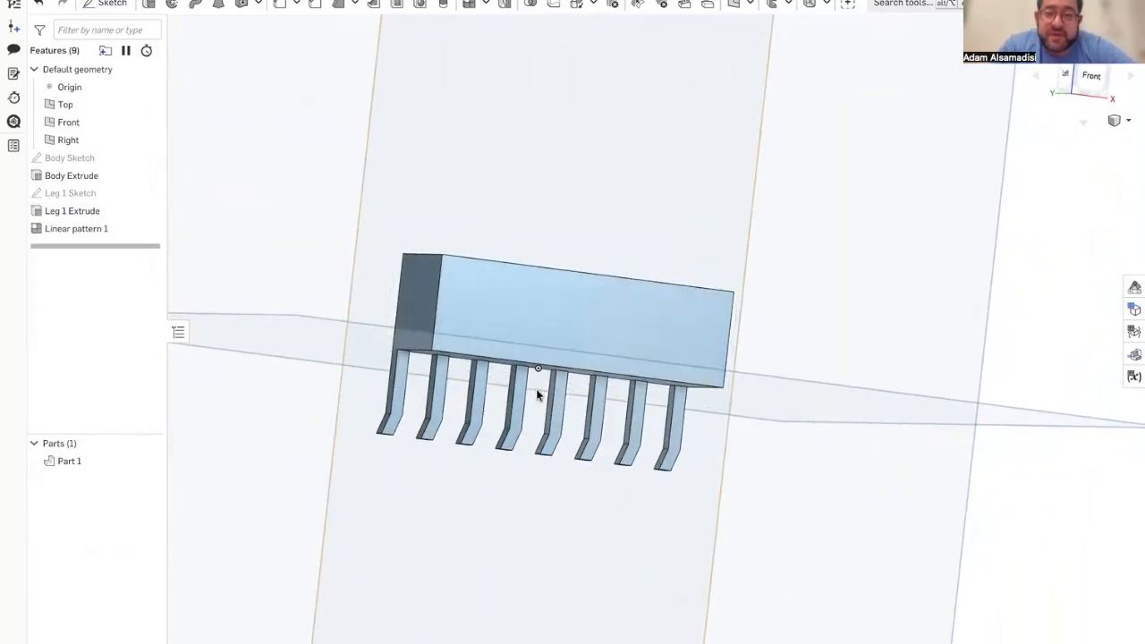
{"action": "right_click_drag", "start_coordinate": [537, 394], "coordinate": [510, 393]}
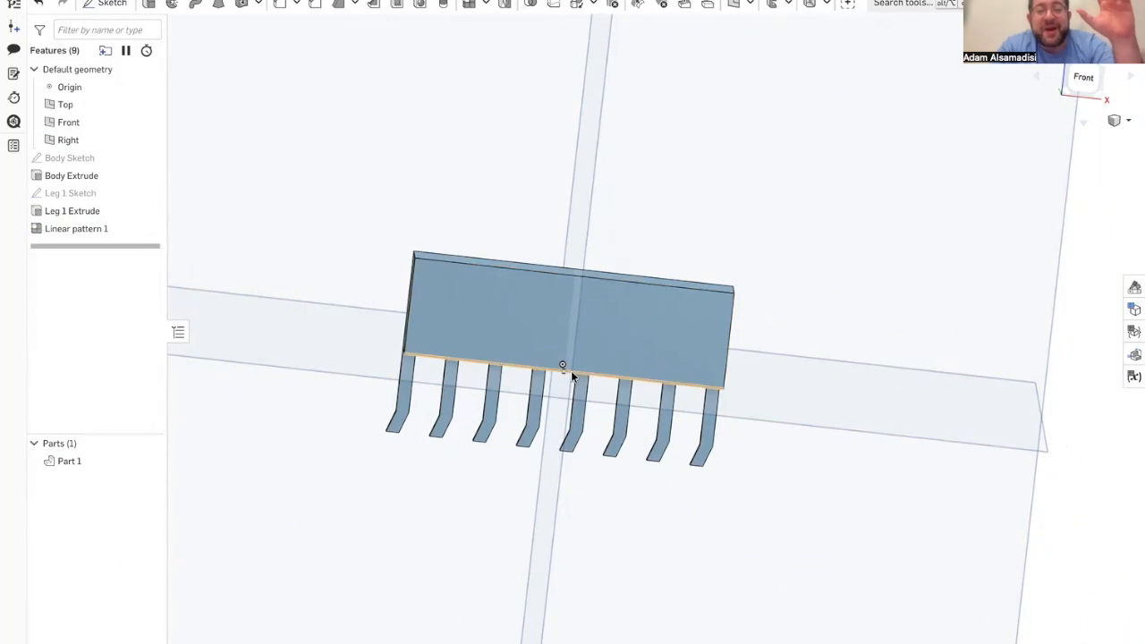
{"action": "right_click", "coordinate": [100, 230]}
{"action": "left_click", "coordinate": [150, 247]}
{"action": "type", "text": "Leg"}
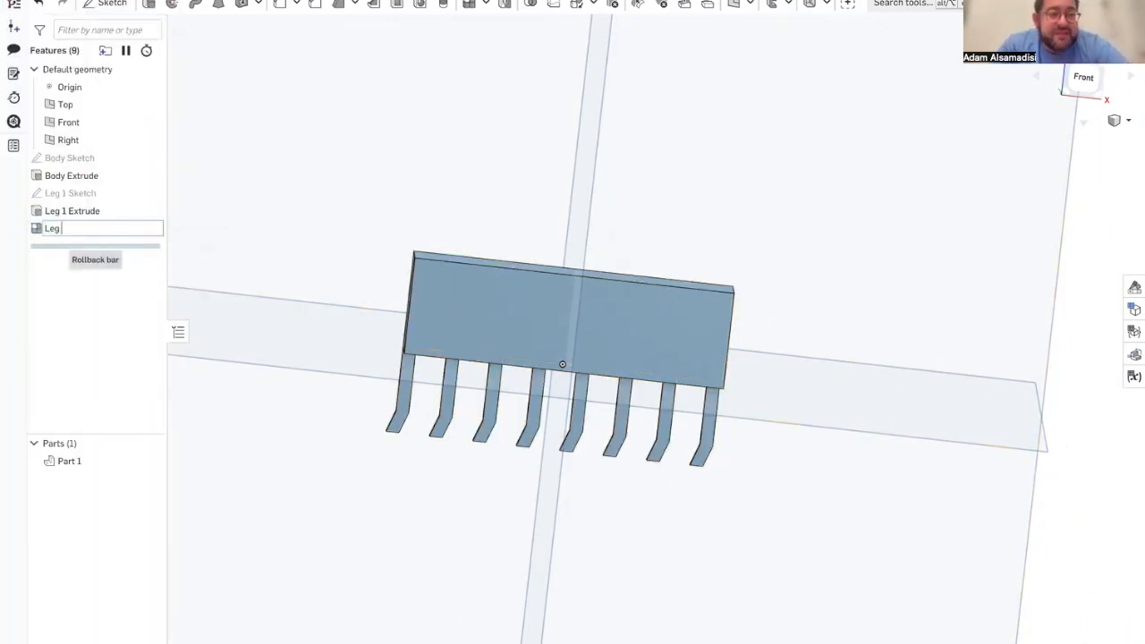
{"action": "type", "text": " Pattern"}
{"action": "key", "text": "Return"}
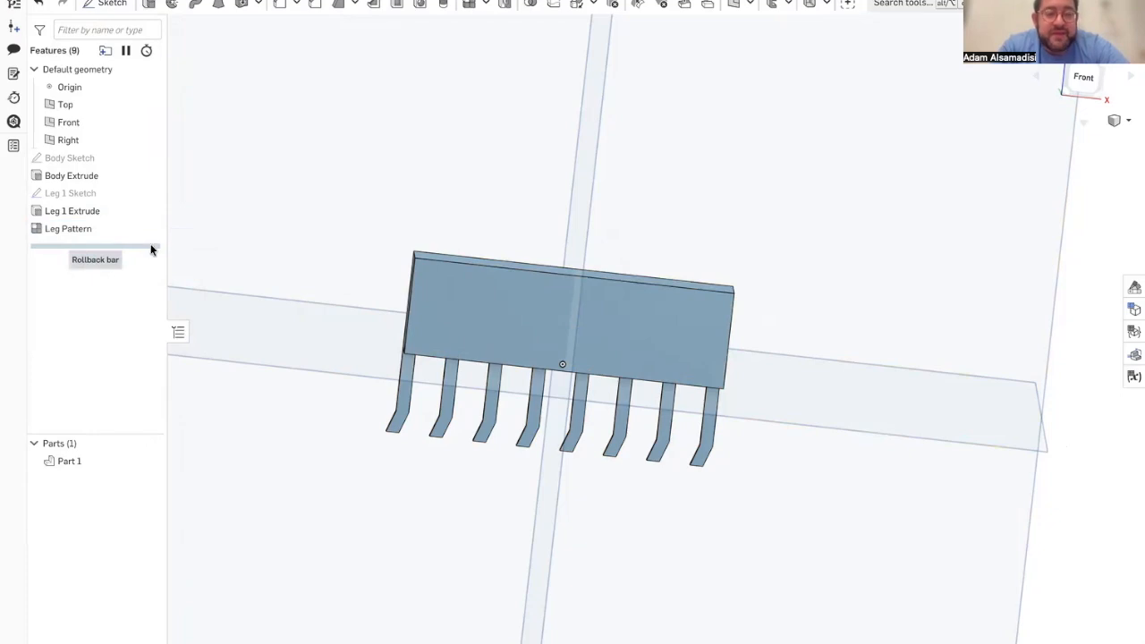
Step: Start a new sketch on the front face of the body, viewed straight on
{"action": "mouse_move", "coordinate": [450, 306]}
{"action": "right_mouse_down"}
{"action": "mouse_move", "coordinate": [471, 295]}
{"action": "mouse_move", "coordinate": [462, 311]}
{"action": "right_mouse_up"}
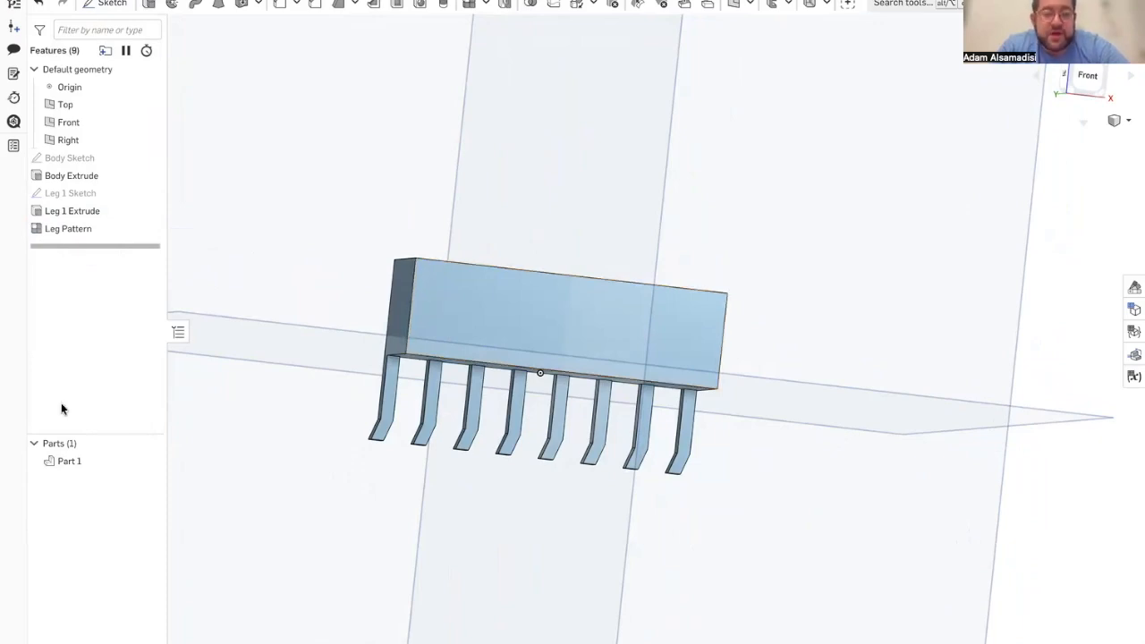
{"action": "left_click", "coordinate": [449, 312]}
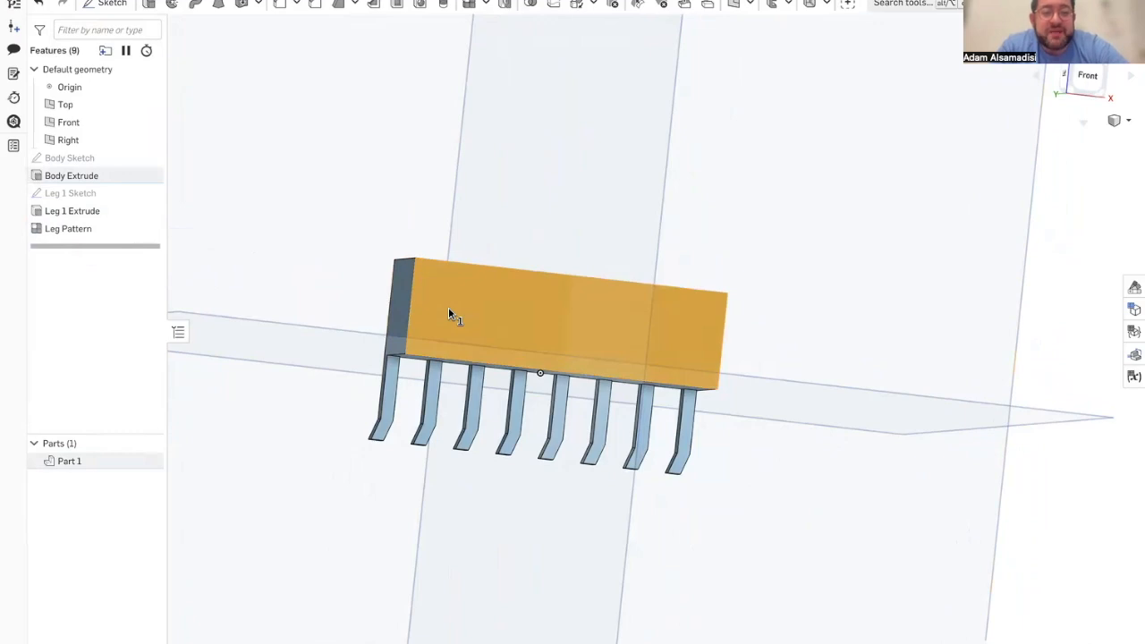
{"action": "key", "text": "n"}
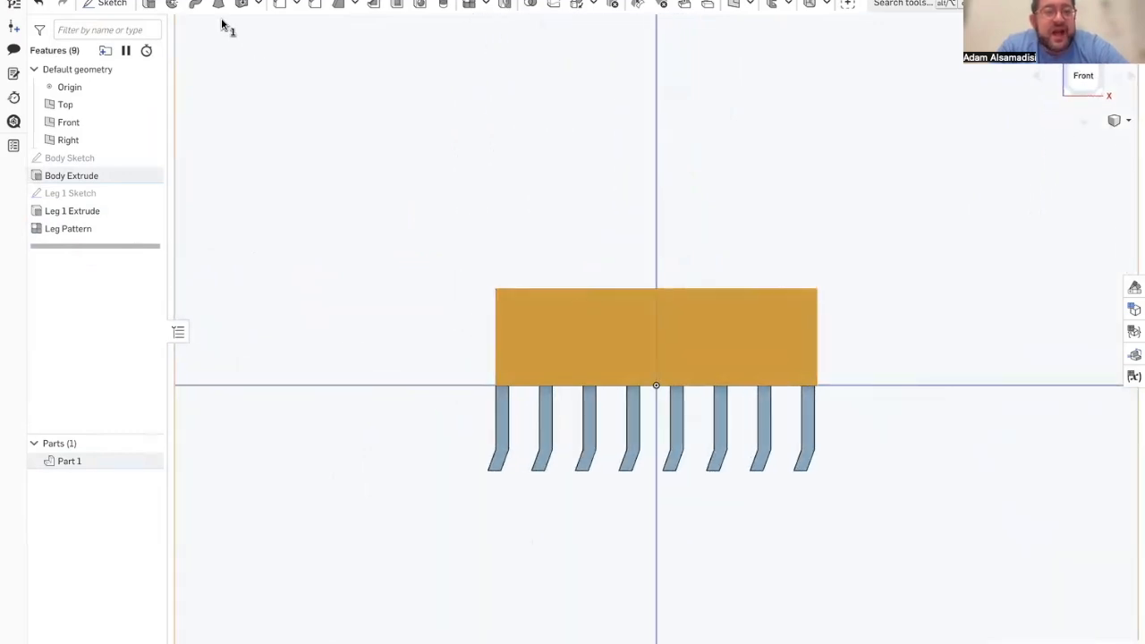
{"action": "scroll", "coordinate": [577, 348], "scroll_direction": "up", "scroll_amount": 5}
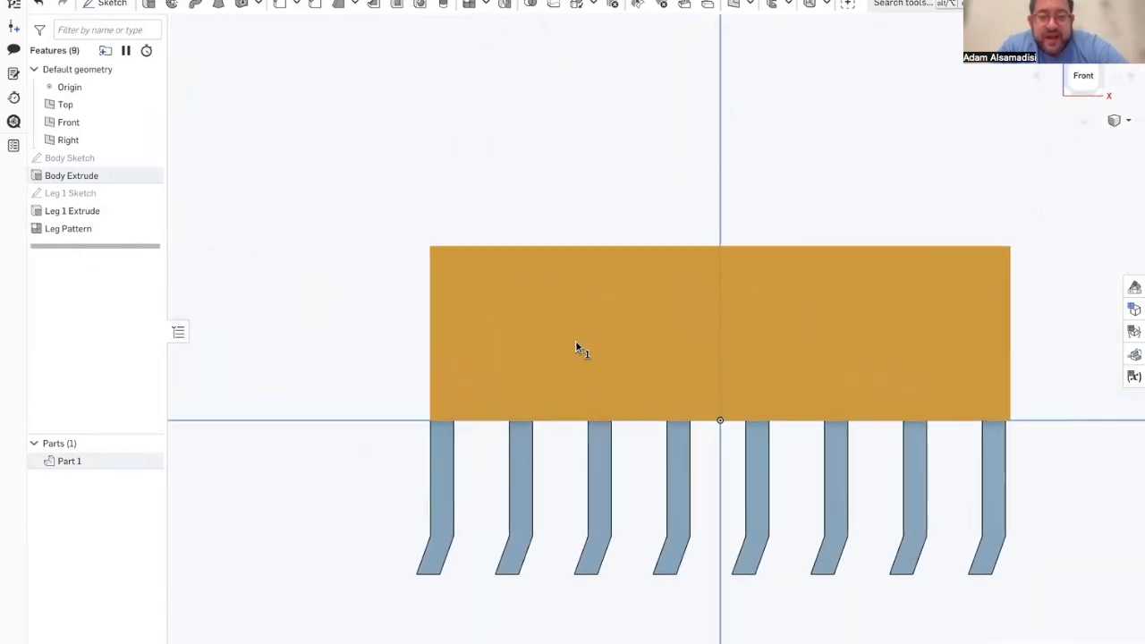
{"action": "mouse_move", "coordinate": [4, 237]}
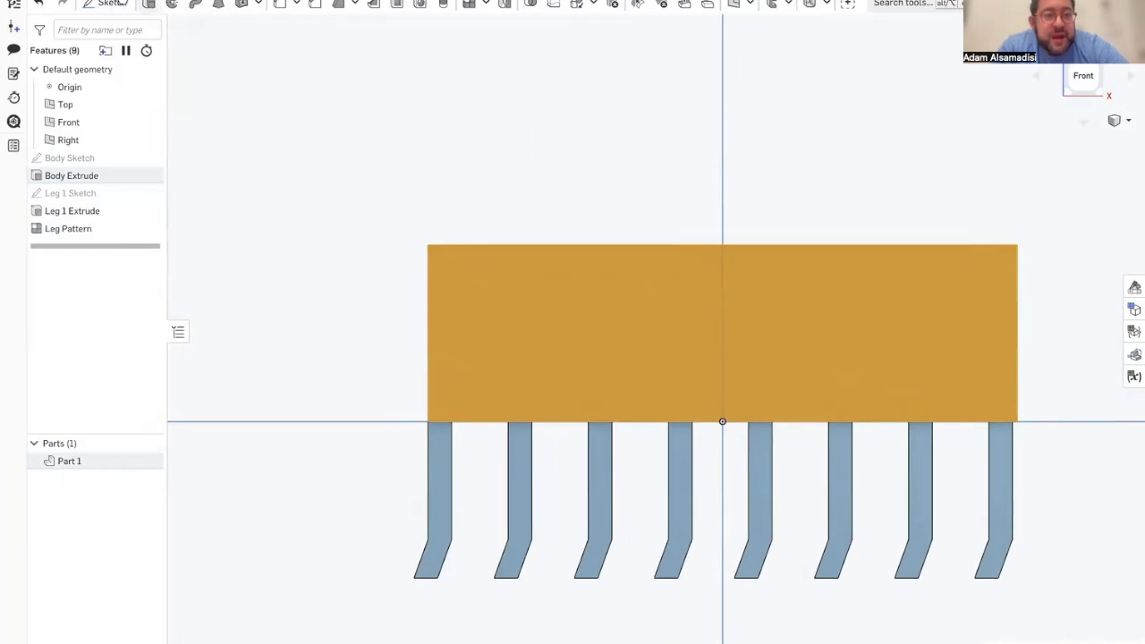
{"action": "left_click", "coordinate": [106, 5]}
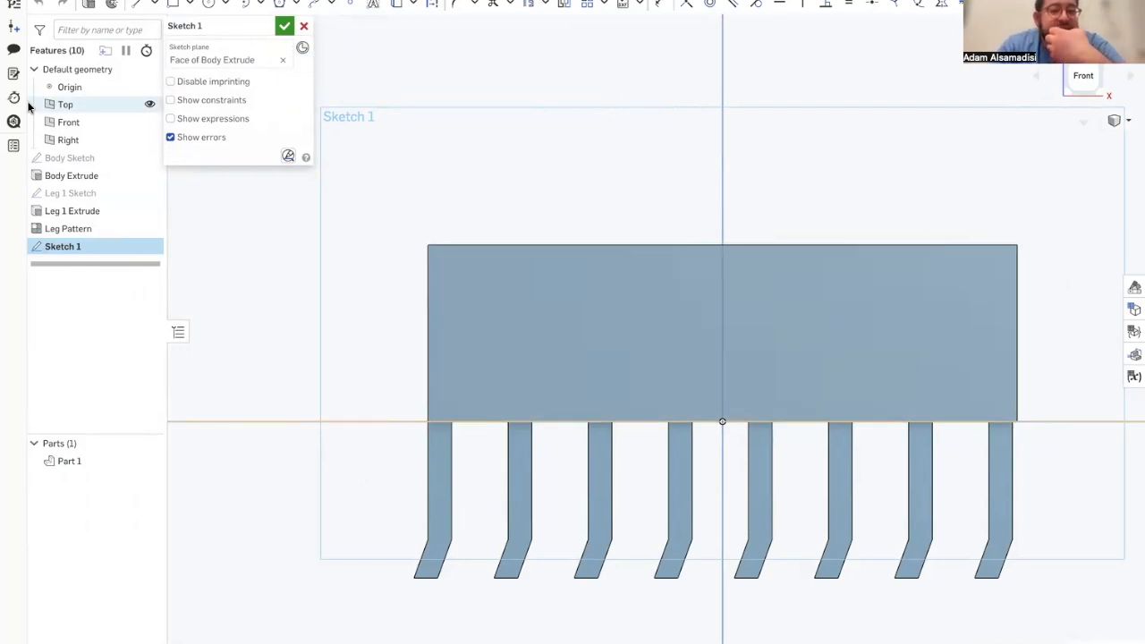
Step: Open the Inner Workings sketch in the reference document Scooterbot_Oct27 and examine its circle and slot dimensions
{"action": "mouse_move", "coordinate": [5, 362]}
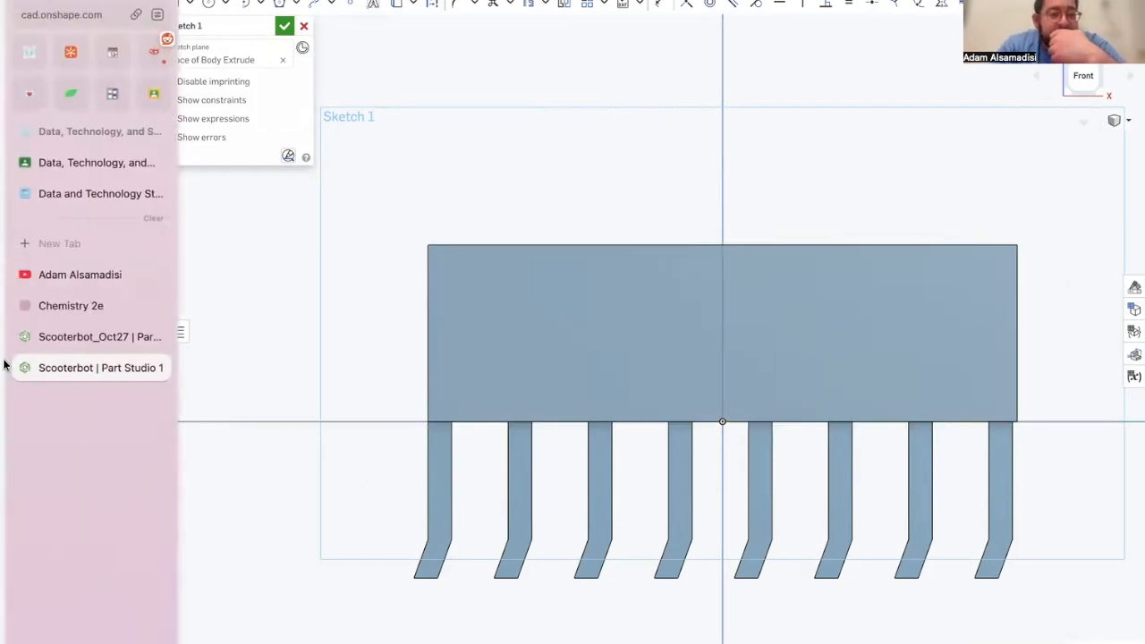
{"action": "left_click", "coordinate": [45, 336]}
{"action": "scroll", "coordinate": [420, 345], "scroll_direction": "down", "scroll_amount": 5}
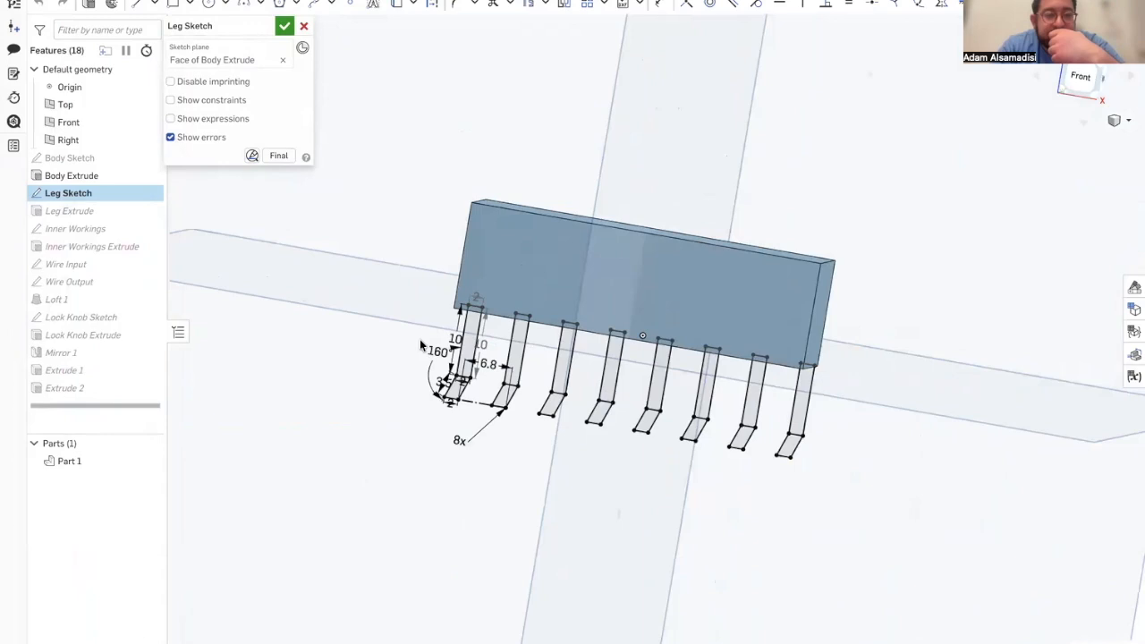
{"action": "double_click", "coordinate": [77, 228]}
{"action": "scroll", "coordinate": [448, 262], "scroll_direction": "up", "scroll_amount": 6}
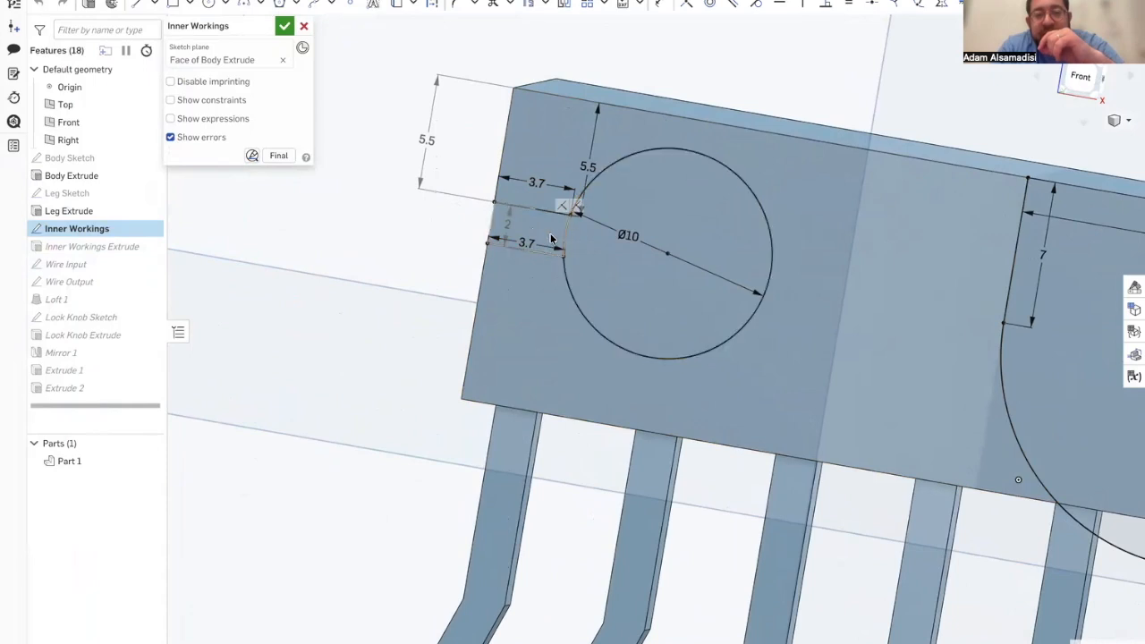
Step: Review the arch profile's line and radius dimensions in the reference sketch, and return to the unfinished front-face sketch
{"action": "scroll", "coordinate": [555, 232], "scroll_direction": "down", "scroll_amount": 3}
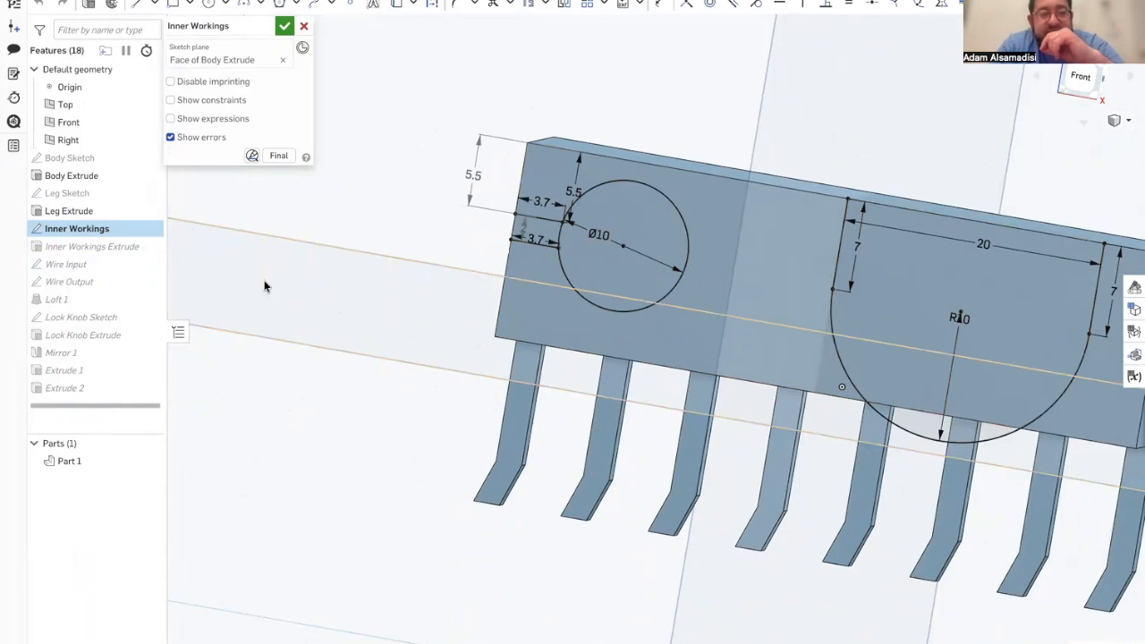
{"action": "mouse_move", "coordinate": [4, 349]}
{"action": "left_click", "coordinate": [68, 367]}
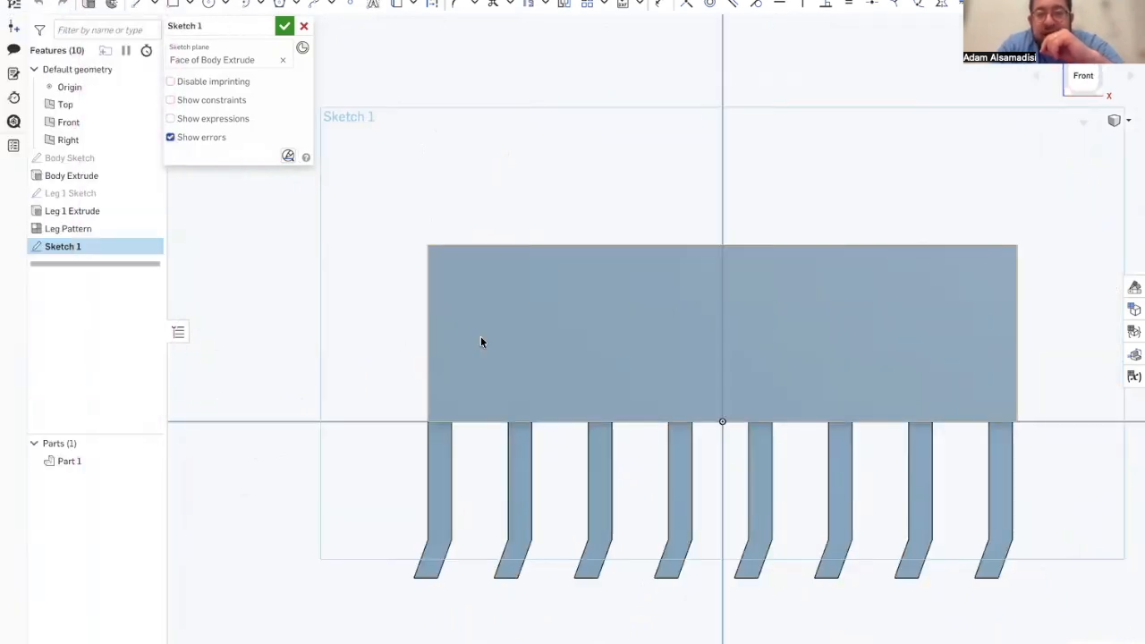
Step: Draw a 7 mm vertical line downward from the midpoint of the body's top edge
{"action": "left_click", "coordinate": [135, 4]}
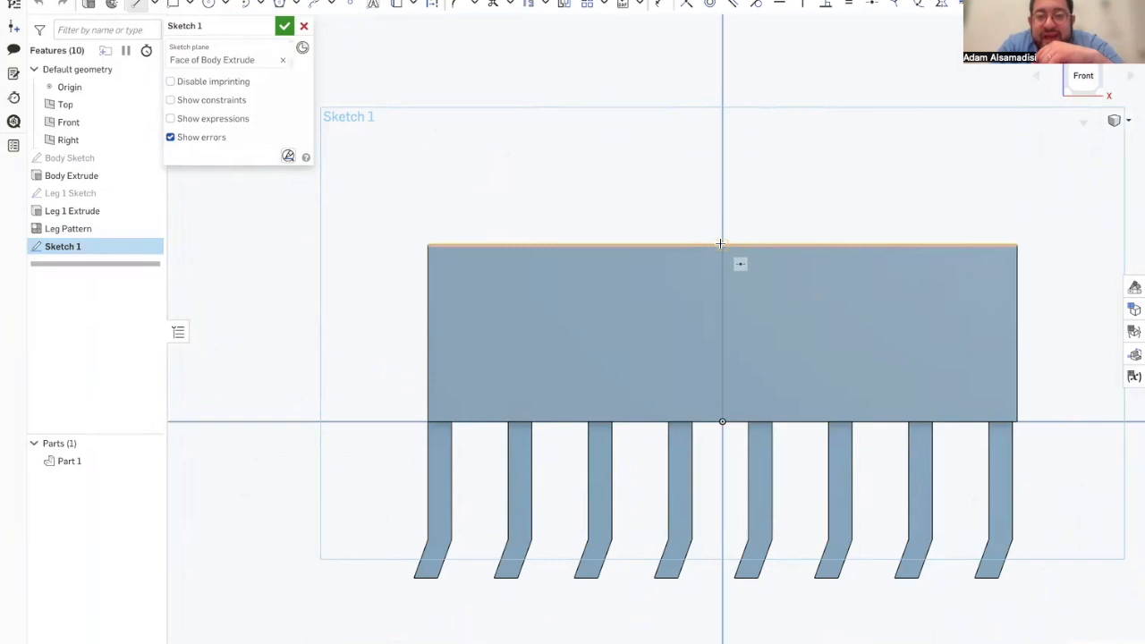
{"action": "scroll", "coordinate": [722, 244], "scroll_direction": "up", "scroll_amount": 4}
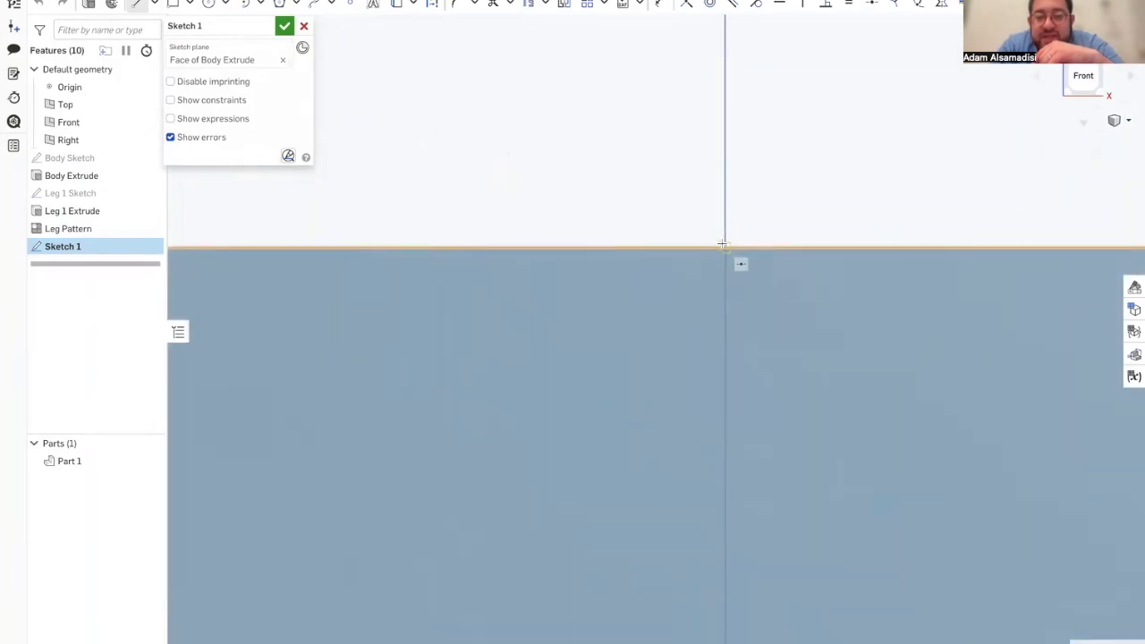
{"action": "scroll", "coordinate": [721, 244], "scroll_direction": "down", "scroll_amount": 1}
{"action": "left_click", "coordinate": [722, 243]}
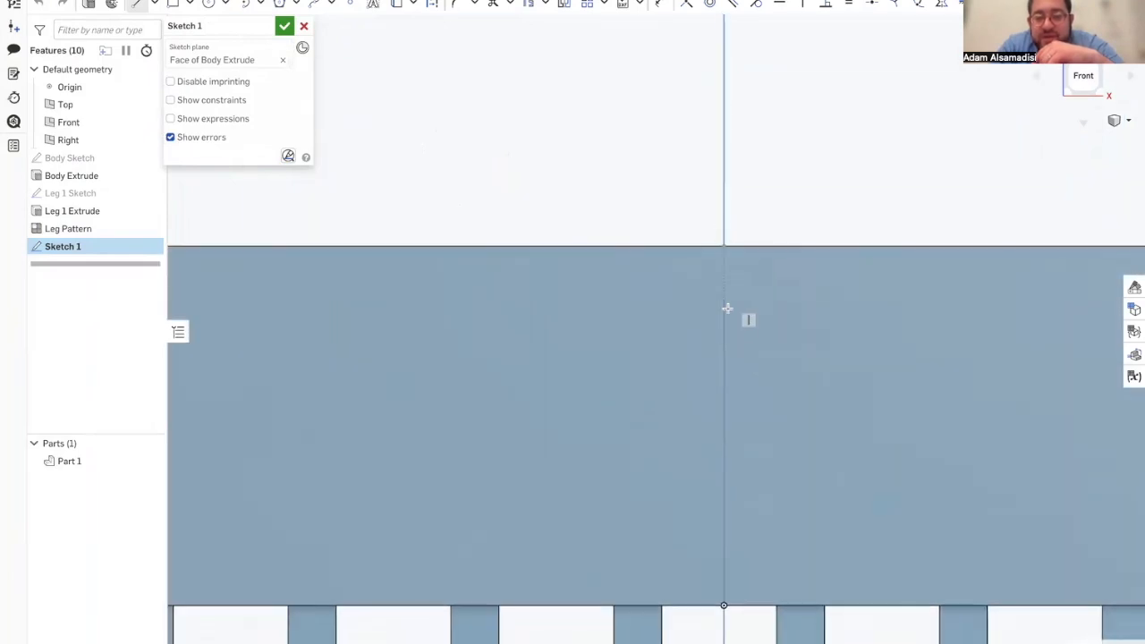
{"action": "left_click", "coordinate": [723, 373]}
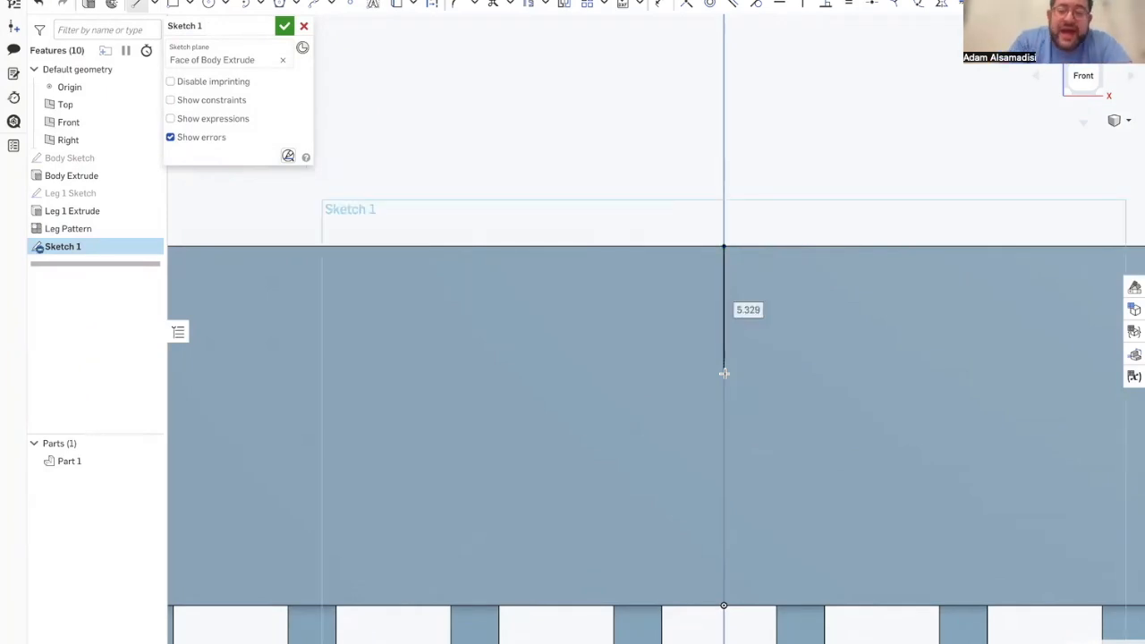
{"action": "type", "text": "7"}
{"action": "key", "text": "Return"}
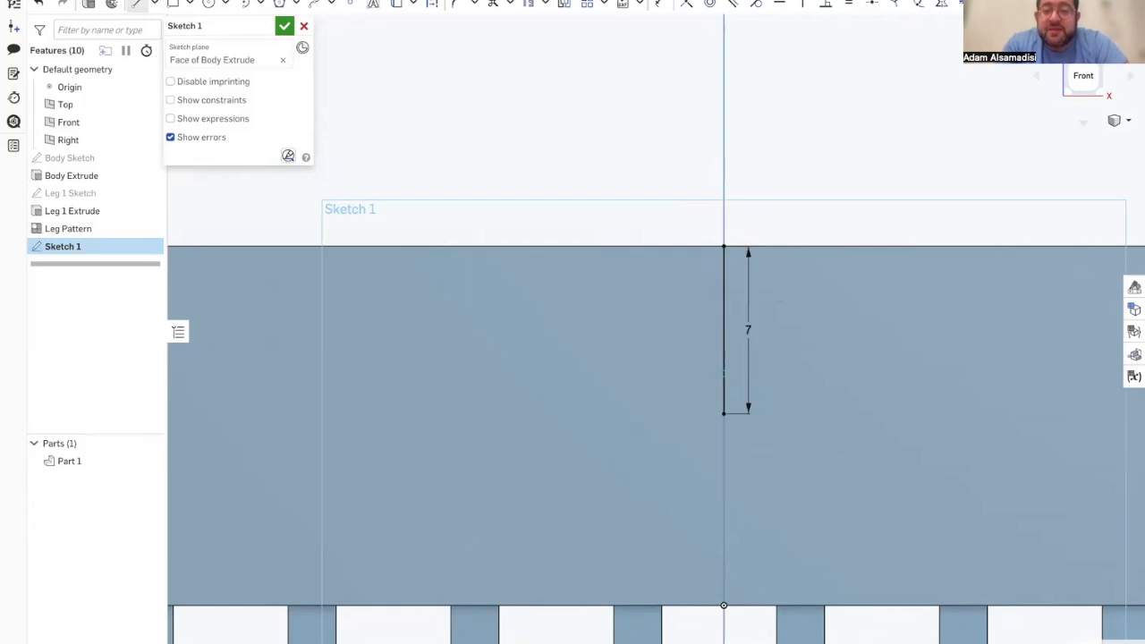
{"action": "scroll", "coordinate": [930, 347], "scroll_direction": "down", "scroll_amount": 2}
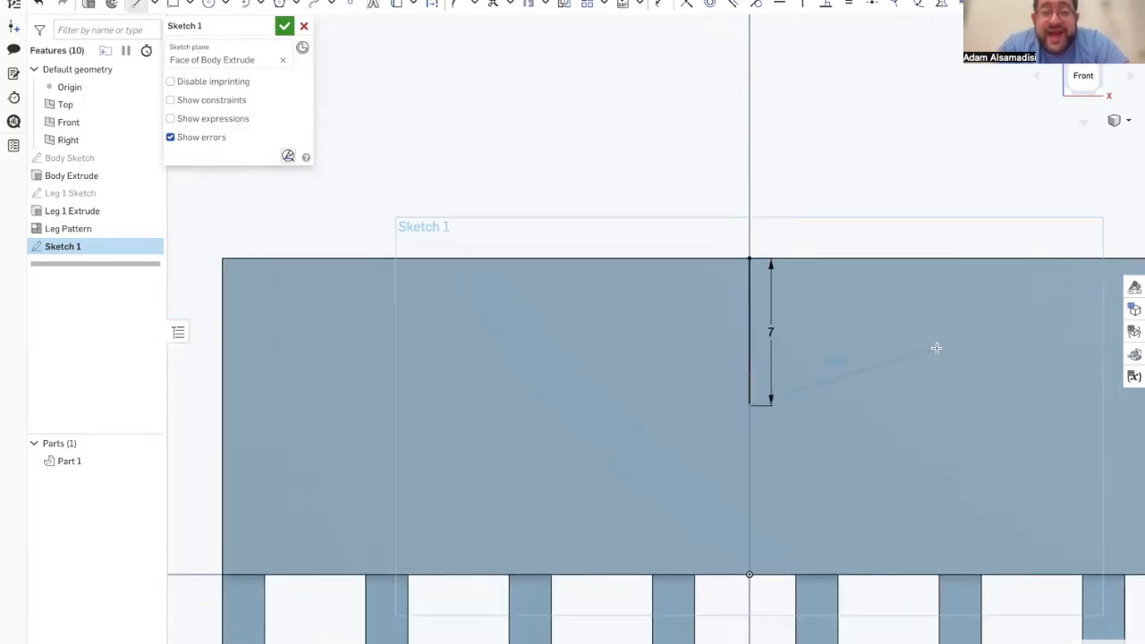
{"action": "key", "text": "Escape"}
Step: Draw a second 7 mm vertical line downward from the body's top edge, to the right of the centre line
{"action": "scroll", "coordinate": [955, 421], "scroll_direction": "down", "scroll_amount": 2}
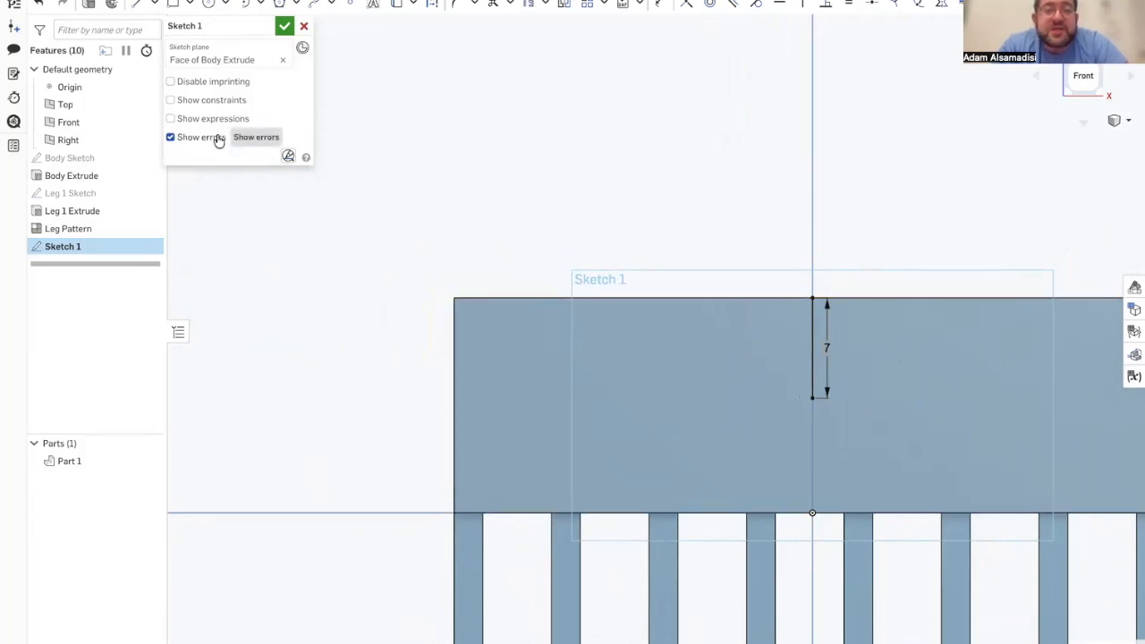
{"action": "left_click", "coordinate": [137, 5]}
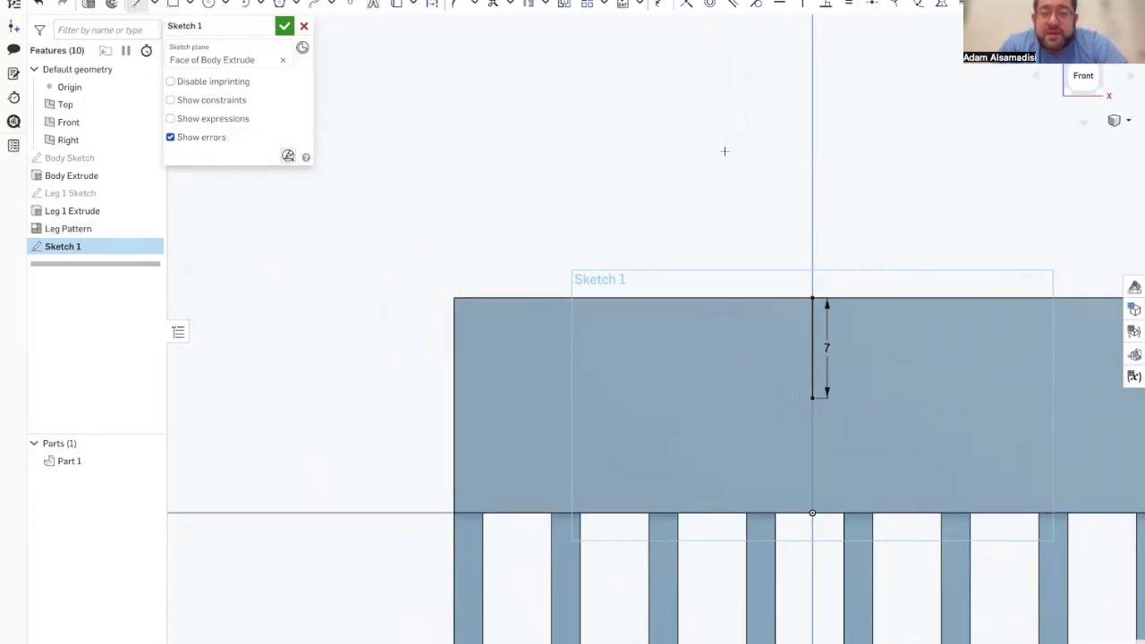
{"action": "left_click", "coordinate": [1005, 298]}
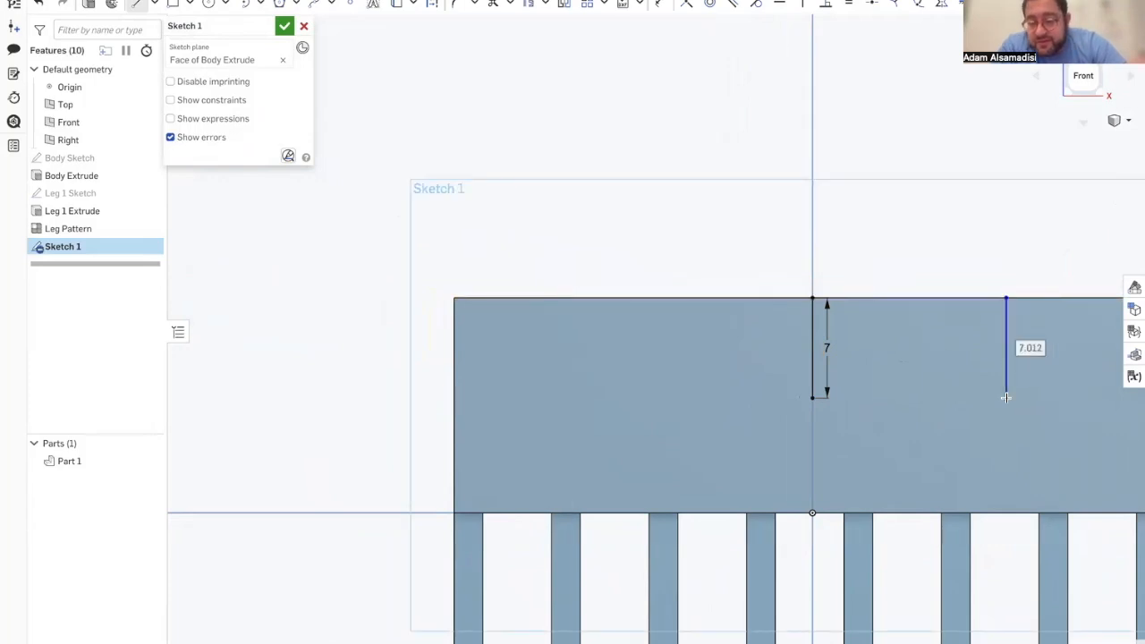
{"action": "type", "text": "7"}
{"action": "key", "text": "Return"}
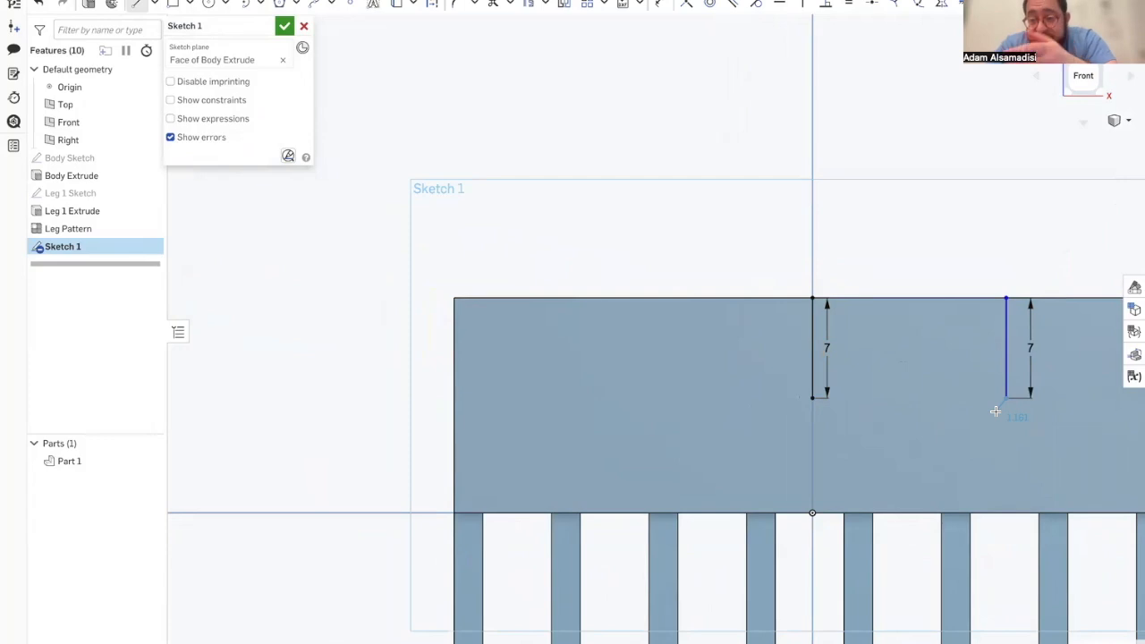
{"action": "key", "text": "Escape"}
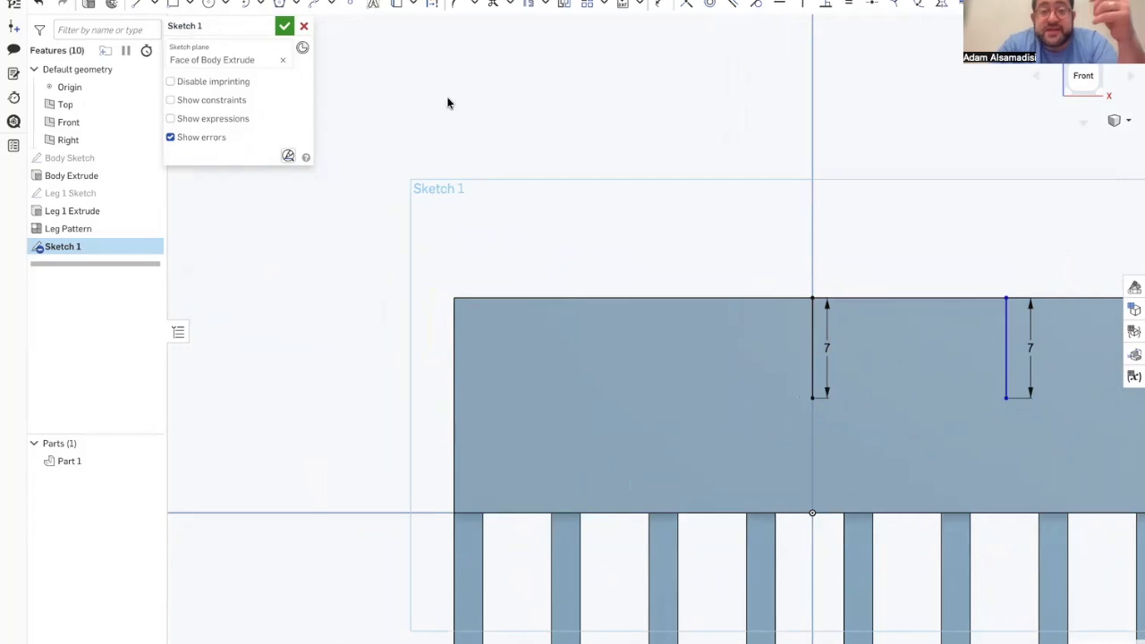
Step: Dimension the horizontal distance between the two vertical lines as 20 mm
{"action": "left_click", "coordinate": [654, 6]}
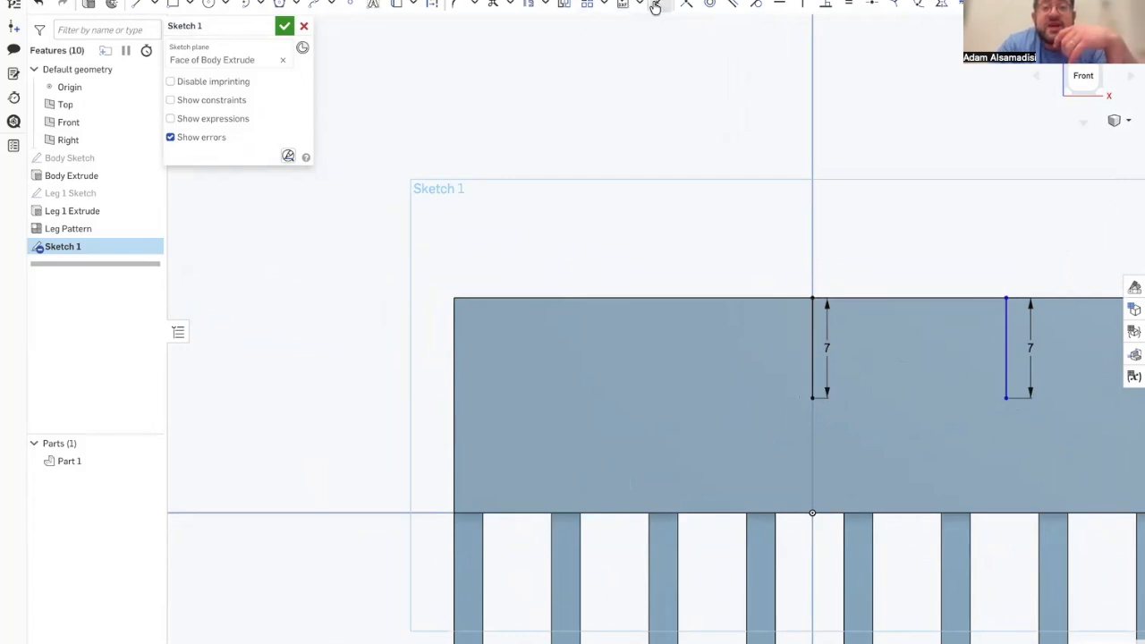
{"action": "left_click", "coordinate": [812, 344]}
{"action": "left_click", "coordinate": [1005, 345]}
{"action": "left_click", "coordinate": [907, 344]}
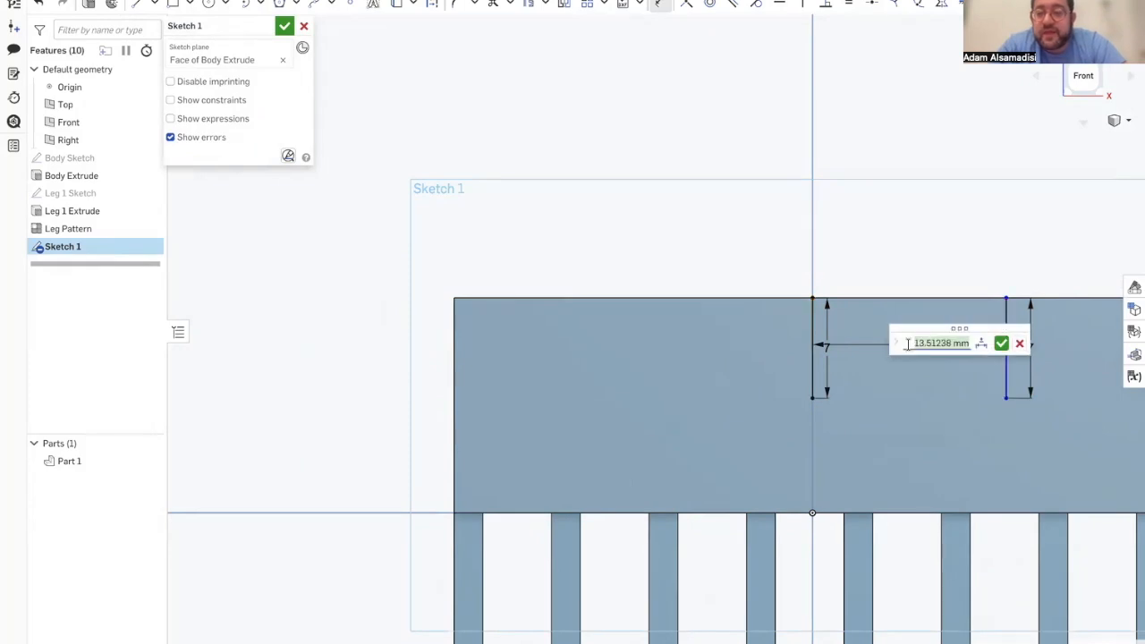
{"action": "type", "text": "20"}
{"action": "key", "text": "Return"}
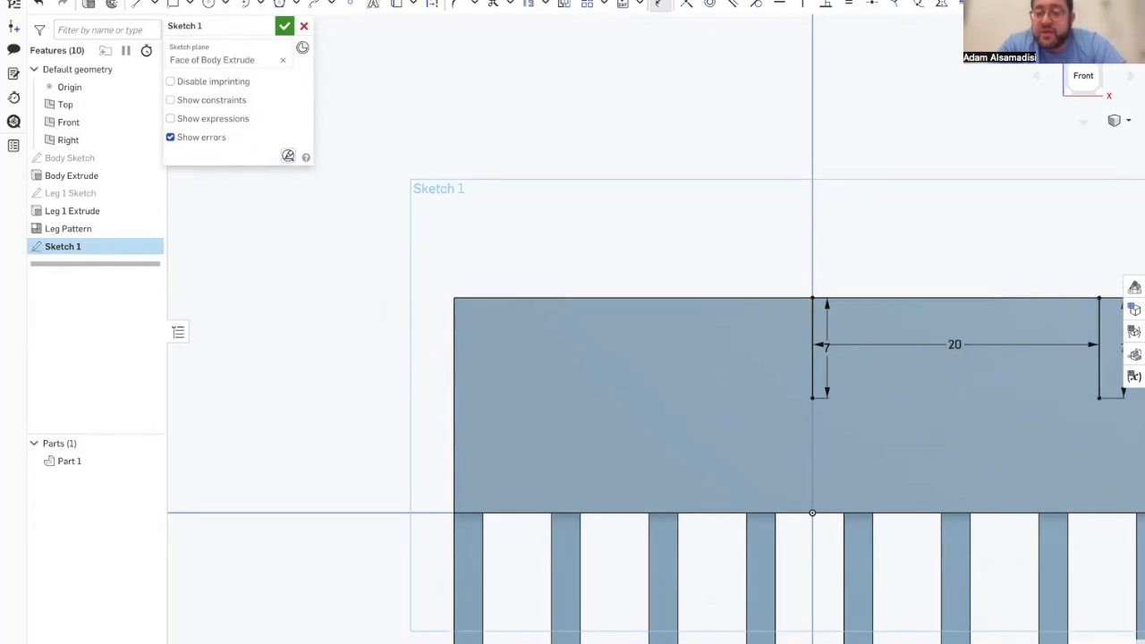
Step: Try to connect the lower ends of the two vertical lines with a tangent arc, and undo it
{"action": "scroll", "coordinate": [985, 374], "scroll_direction": "down", "scroll_amount": 3}
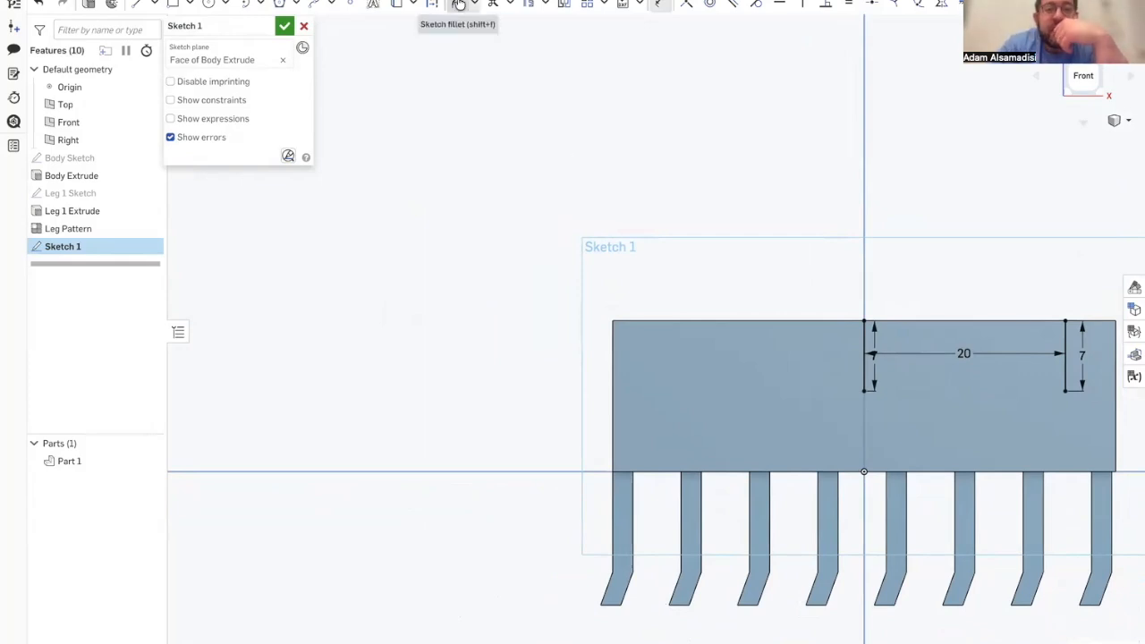
{"action": "left_click", "coordinate": [256, 5]}
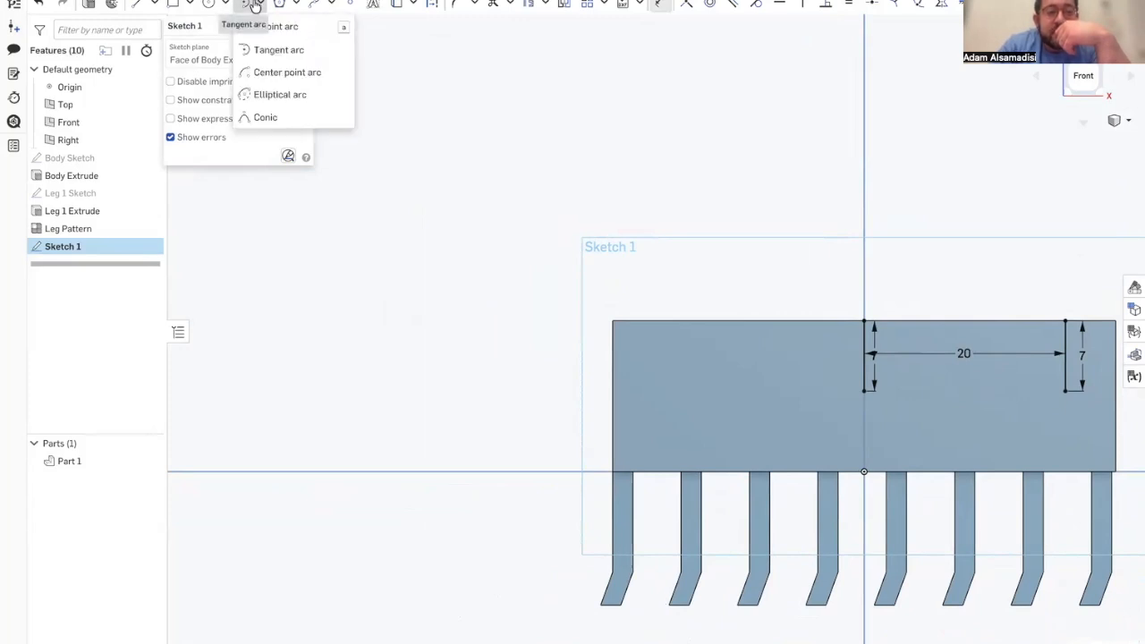
{"action": "left_click", "coordinate": [268, 49]}
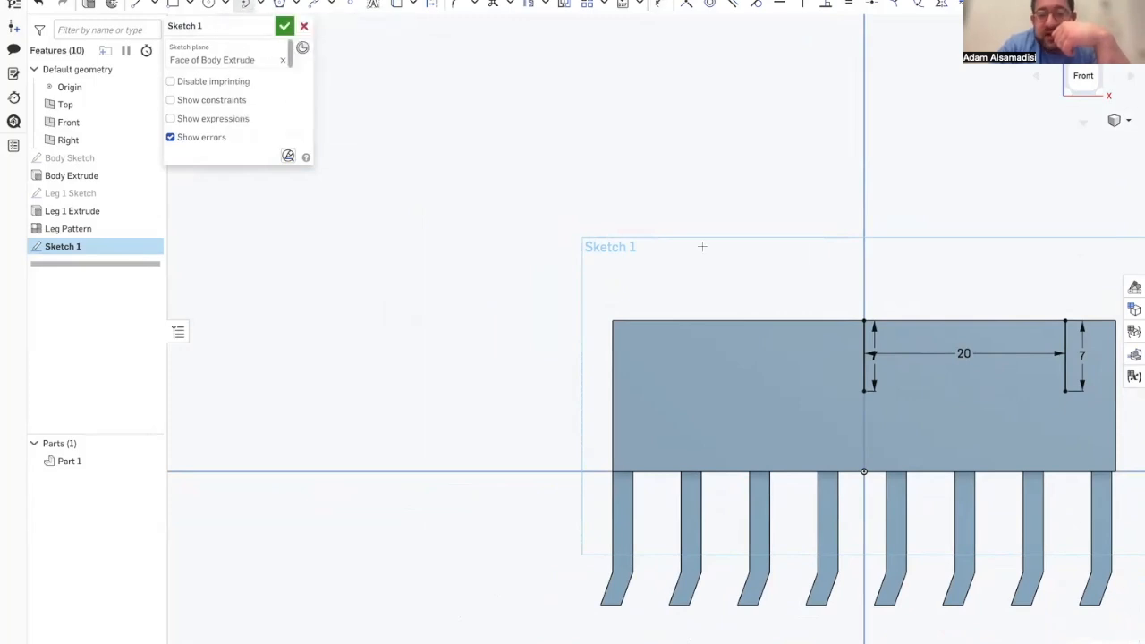
{"action": "left_click", "coordinate": [861, 390]}
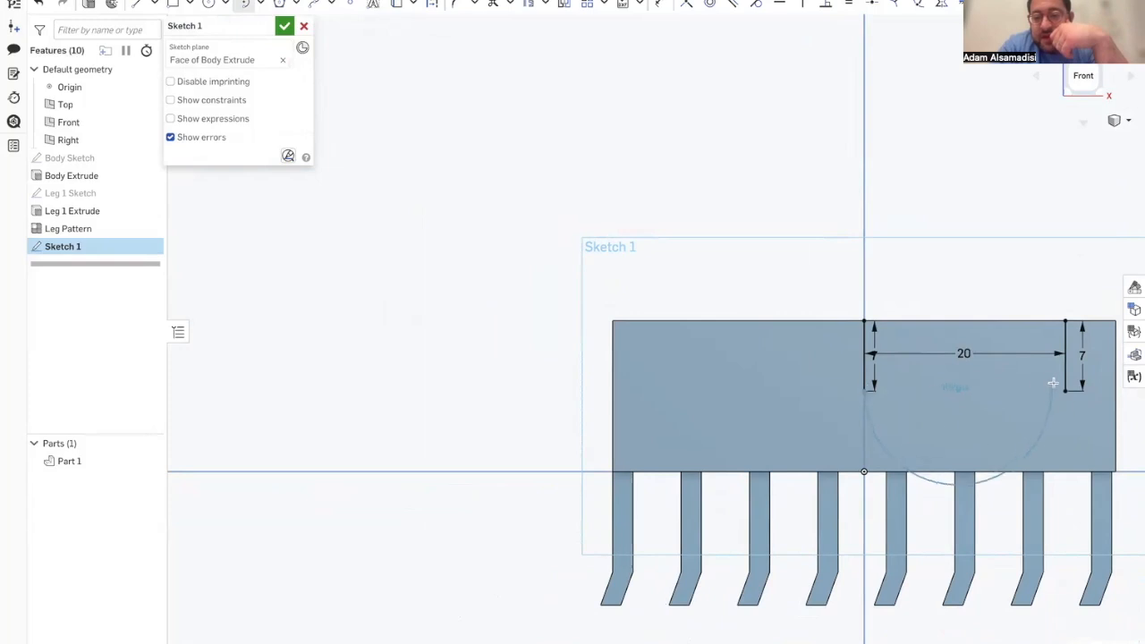
{"action": "left_click", "coordinate": [1064, 390]}
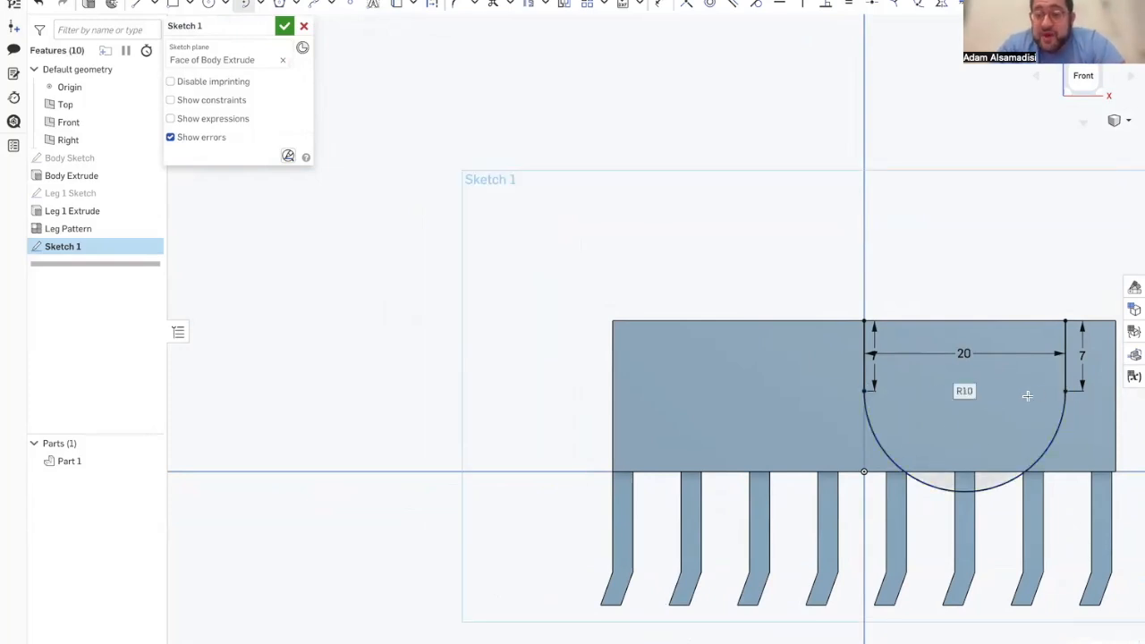
{"action": "key", "text": "Escape"}
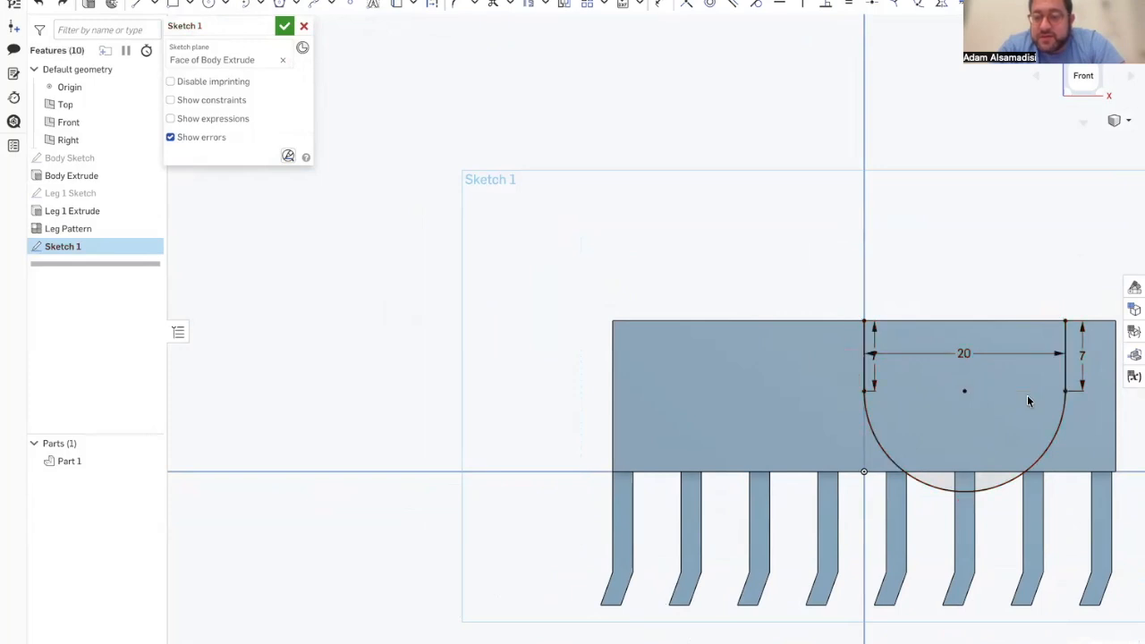
{"action": "key", "text": "ctrl+z"}
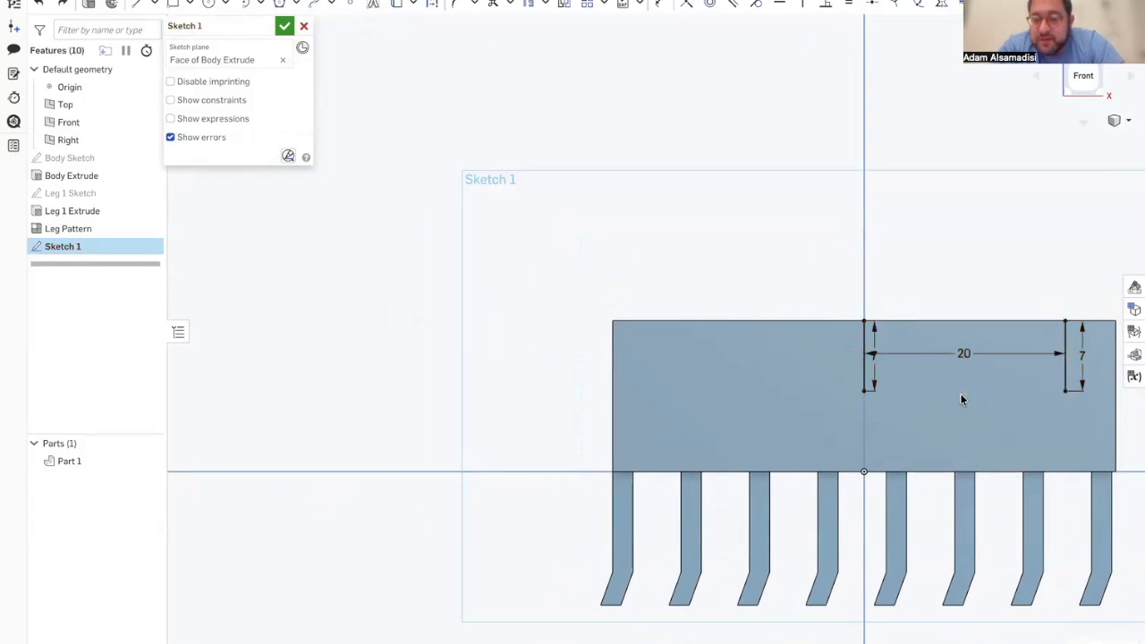
Step: Connect the lower ends of the two vertical lines with a downward-bulging three-point arc of 10 mm radius
{"action": "left_click", "coordinate": [260, 9]}
{"action": "left_click", "coordinate": [282, 69]}
{"action": "left_click", "coordinate": [864, 389]}
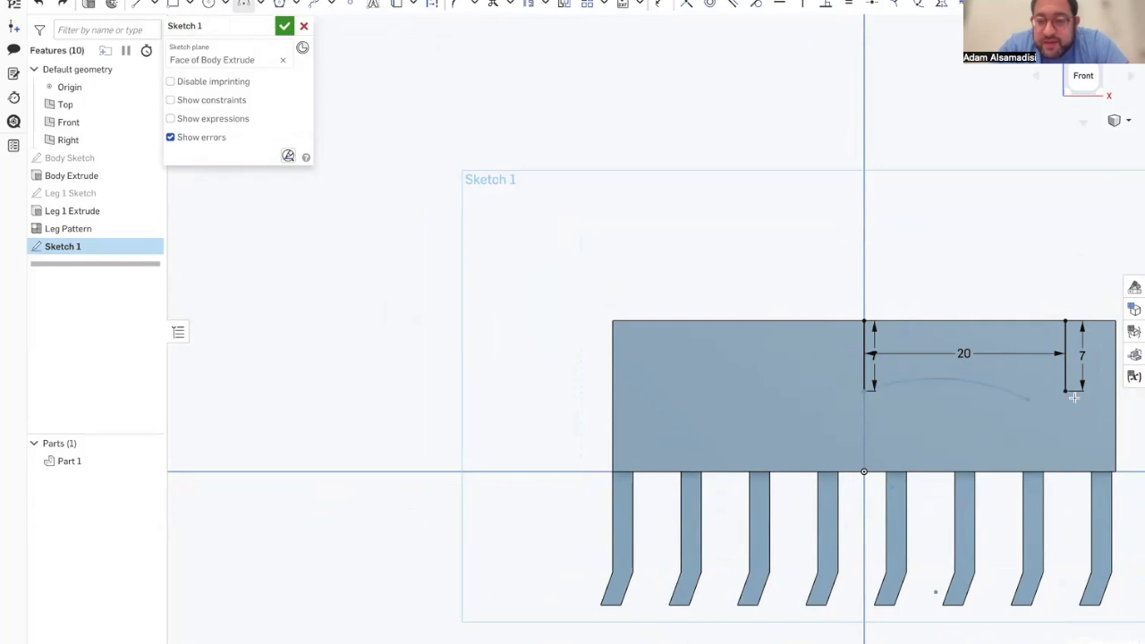
{"action": "left_click", "coordinate": [1064, 390]}
{"action": "left_click", "coordinate": [1009, 439]}
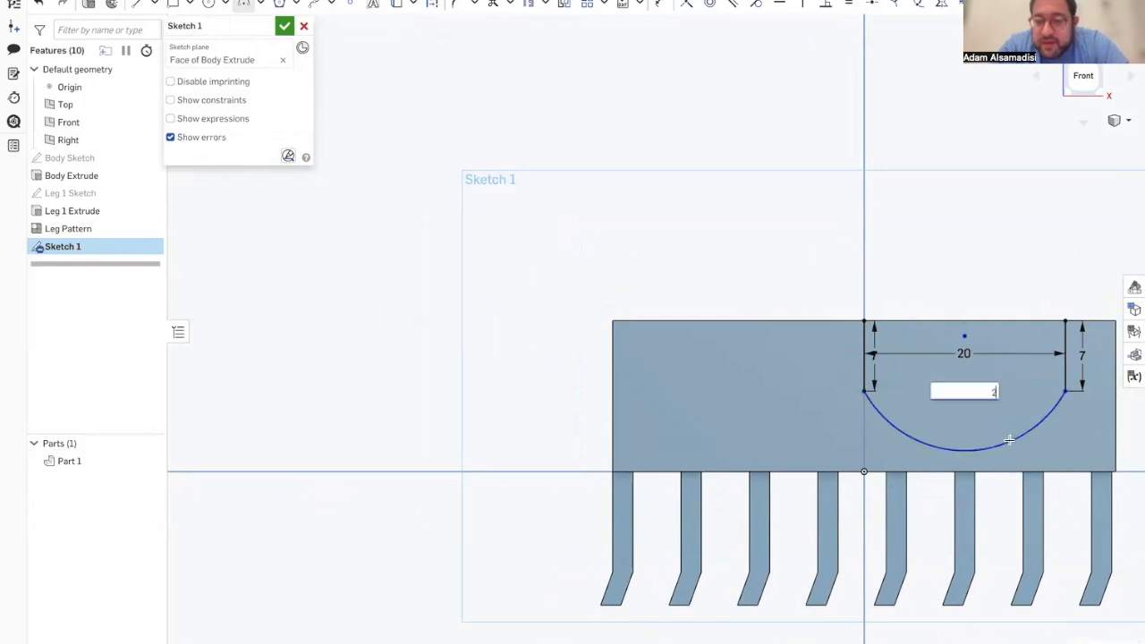
{"action": "type", "text": "10"}
{"action": "key", "text": "Return"}
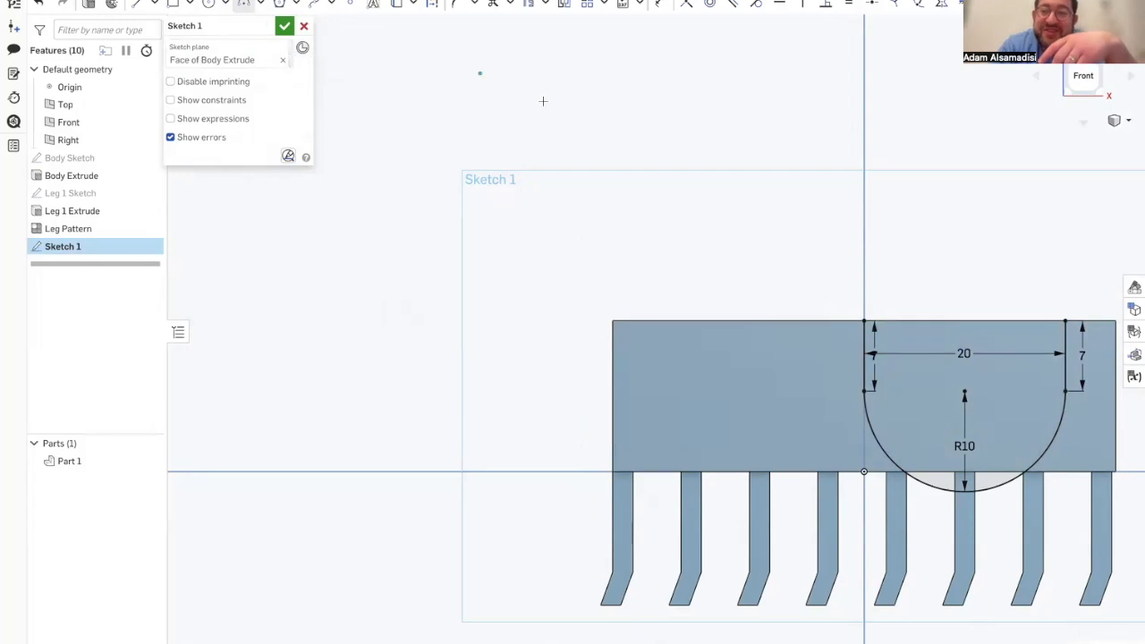
{"action": "left_click", "coordinate": [259, 4]}
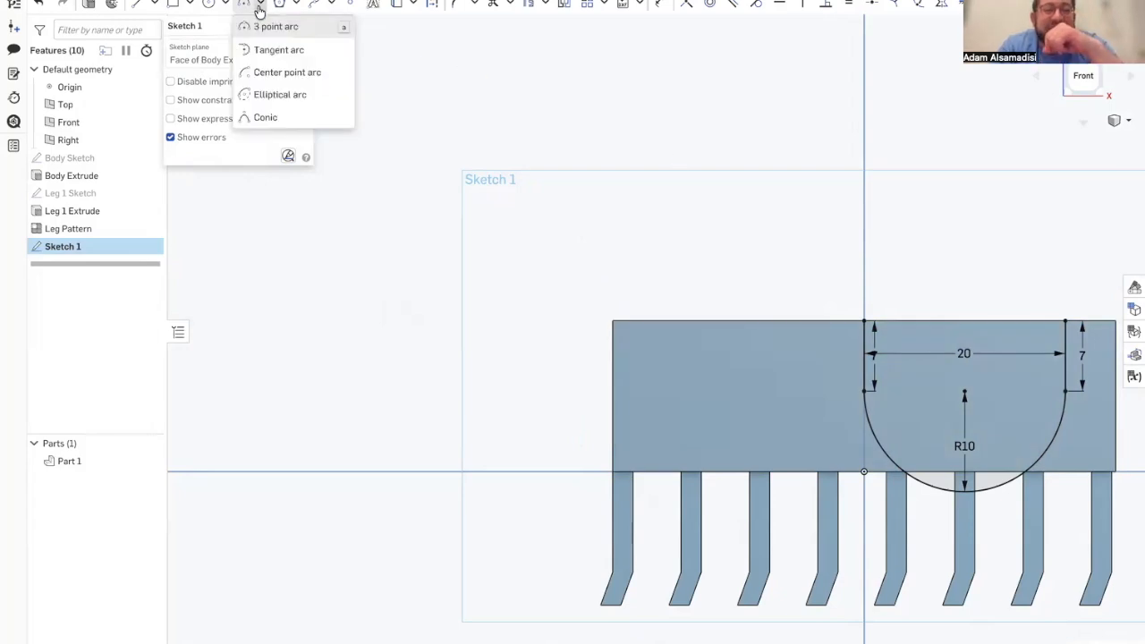
{"action": "left_click", "coordinate": [271, 27]}
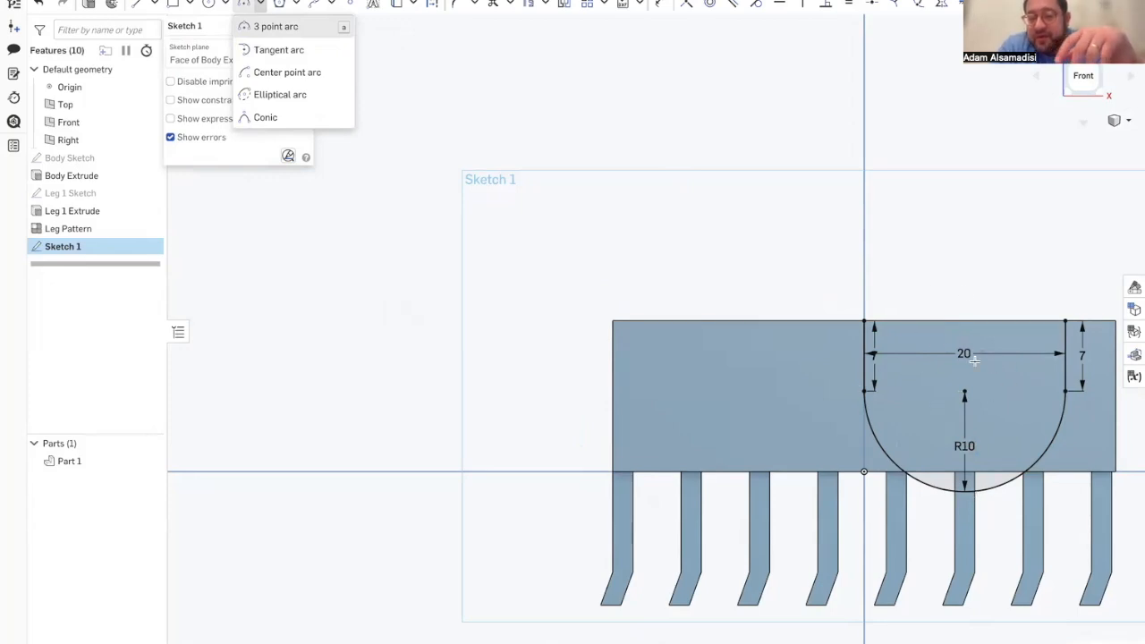
{"action": "left_click", "coordinate": [597, 100]}
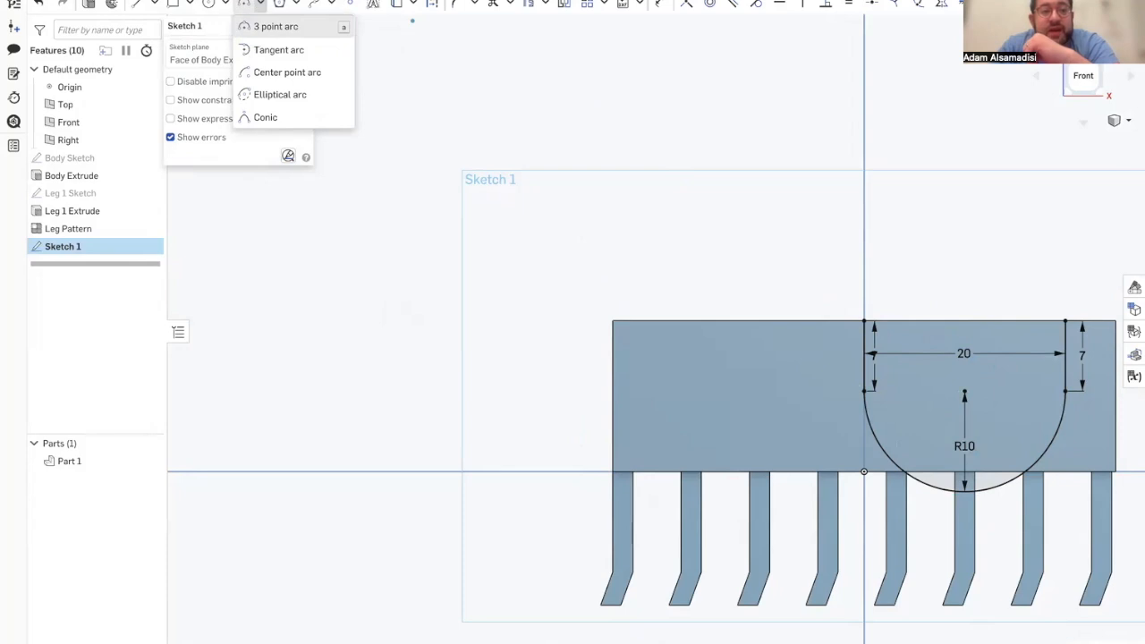
{"action": "left_click", "coordinate": [273, 27]}
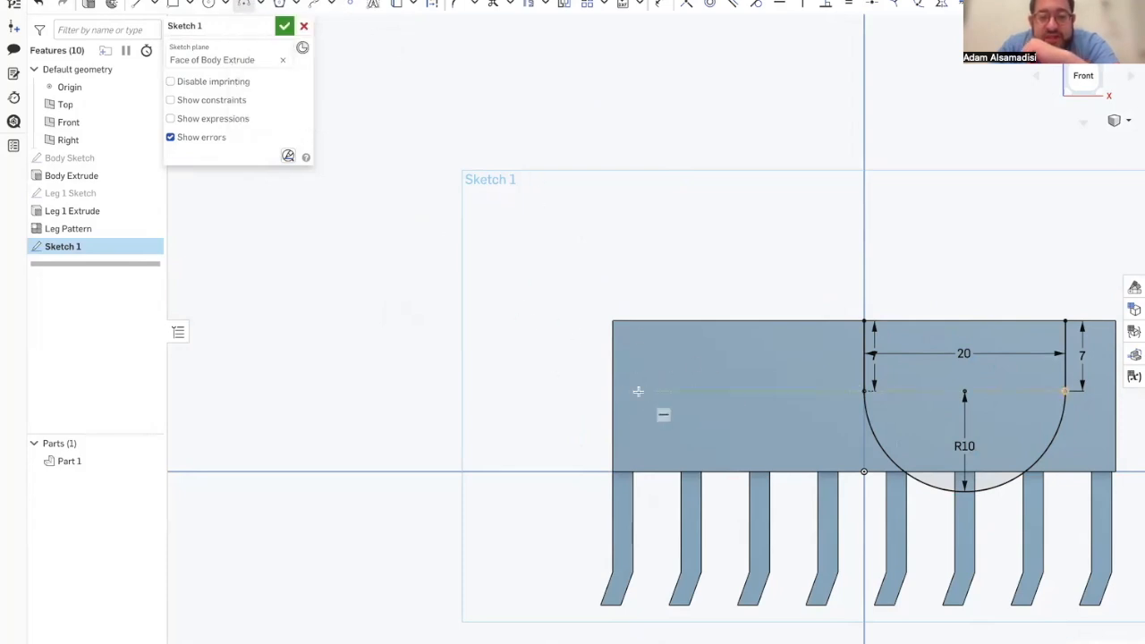
Step: Draw a 3.7 mm horizontal line inward from the upper part of the body's left edge
{"action": "left_click", "coordinate": [136, 6]}
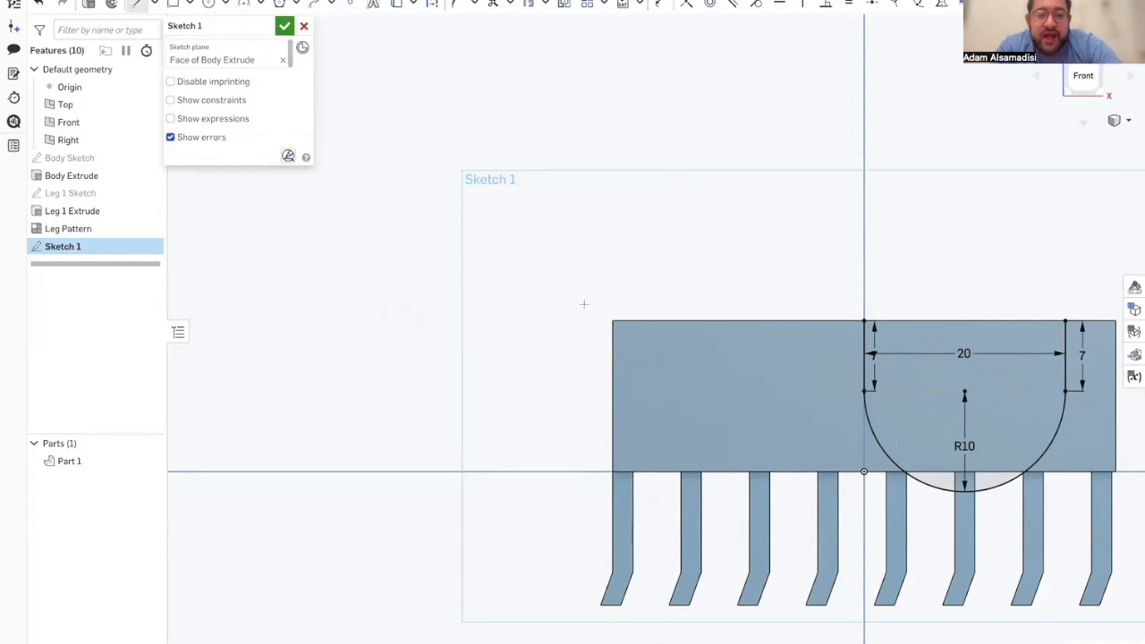
{"action": "left_click", "coordinate": [613, 361]}
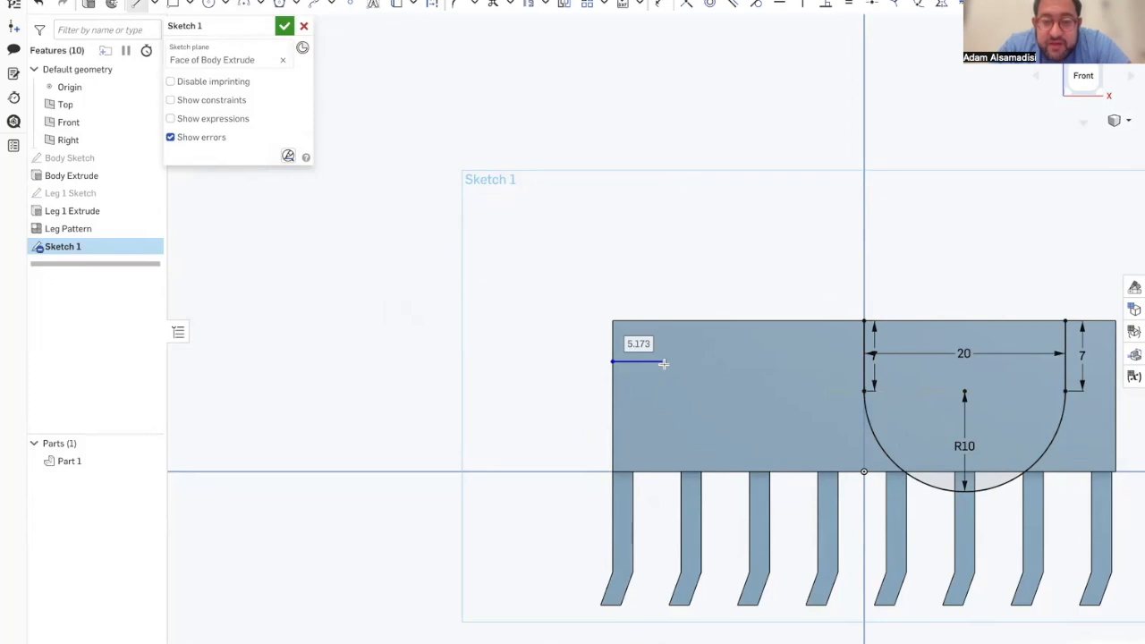
{"action": "type", "text": "3.7"}
{"action": "key", "text": "Return"}
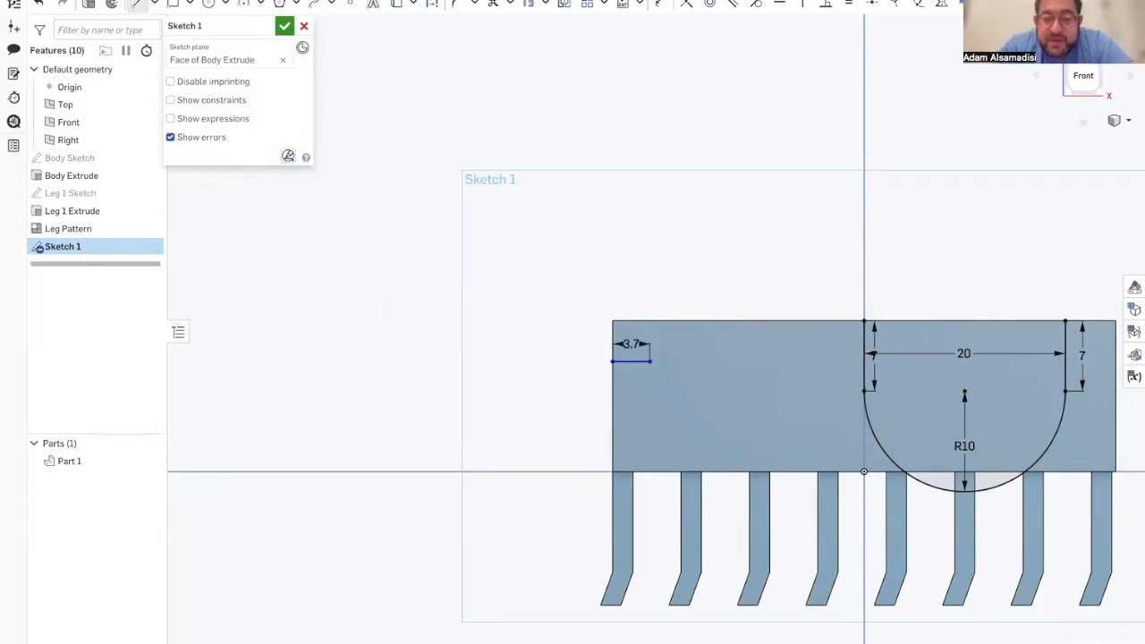
{"action": "key", "text": "a"}
{"action": "left_click", "coordinate": [649, 361]}
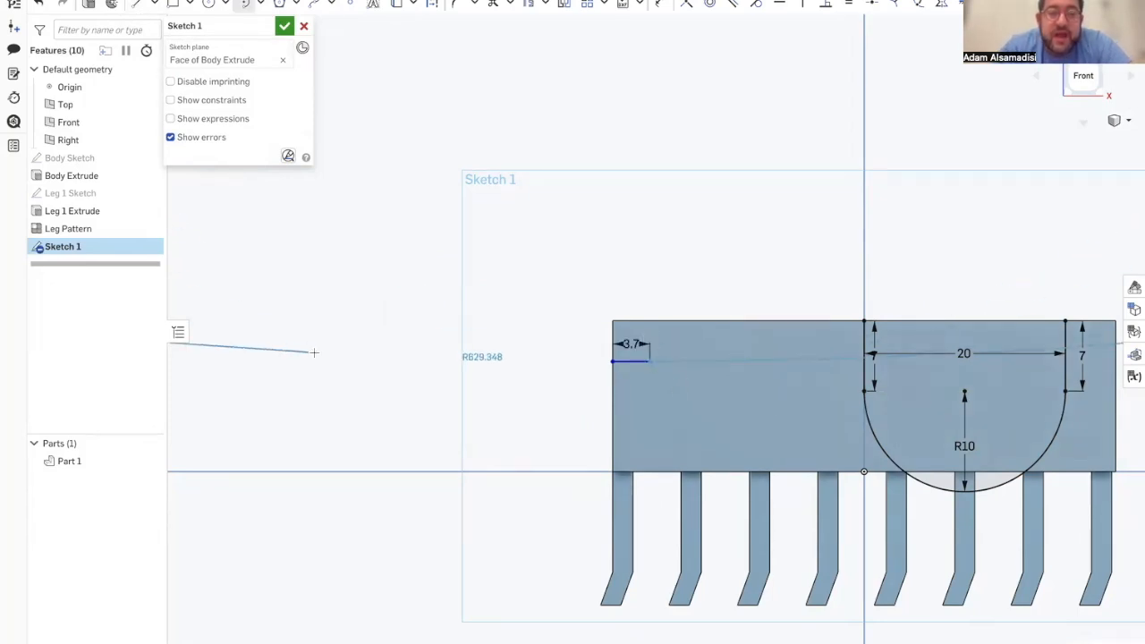
{"action": "key", "text": "Escape"}
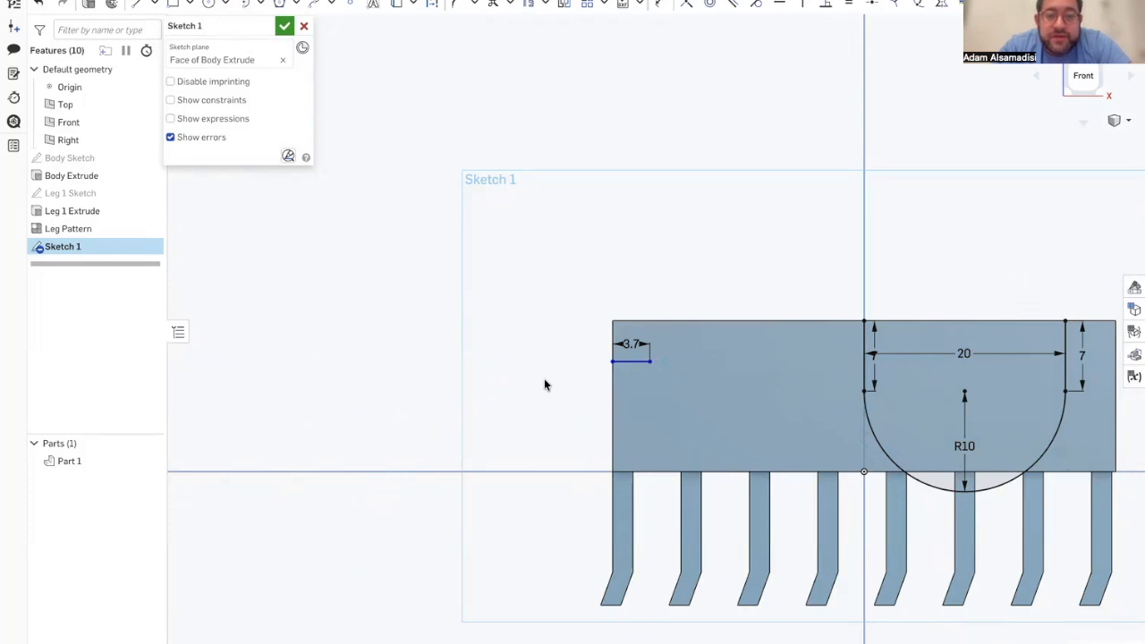
Step: Check the reference Scooterbot model and dimension the short horizontal line 5.5 mm below the body's top edge
{"action": "mouse_move", "coordinate": [4, 206]}
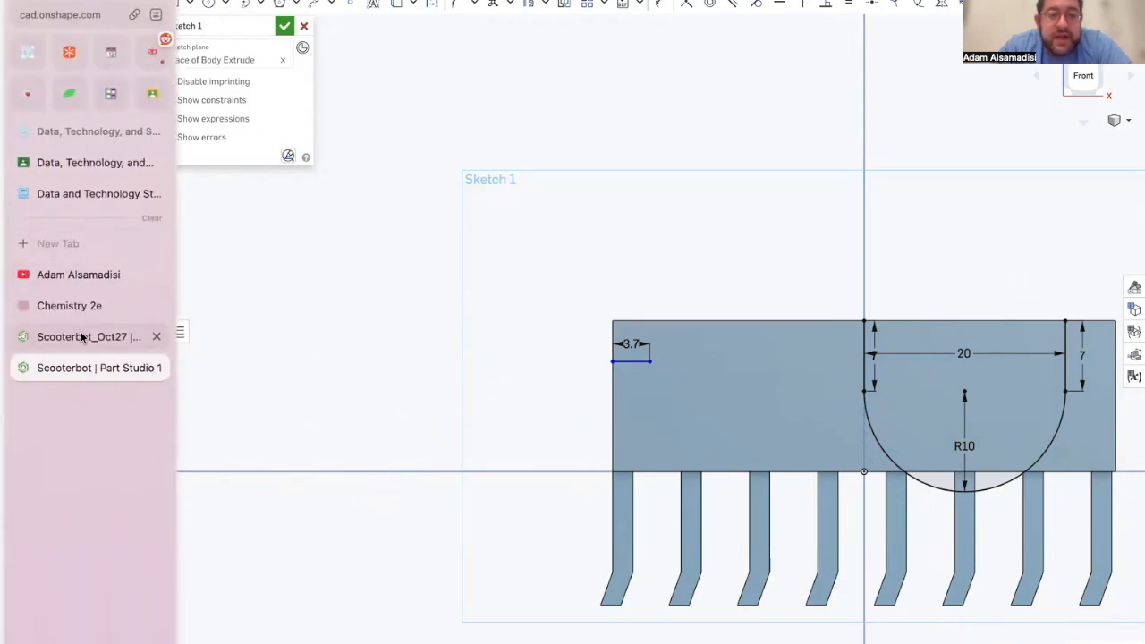
{"action": "left_click", "coordinate": [80, 336]}
{"action": "left_click", "coordinate": [90, 368]}
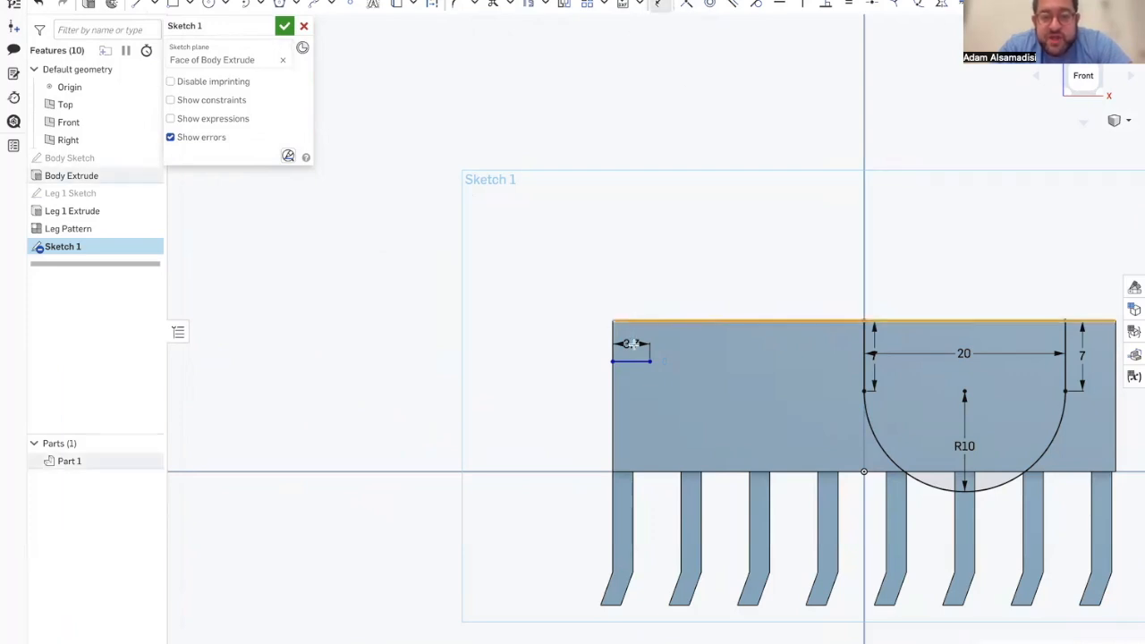
{"action": "left_click", "coordinate": [634, 360]}
{"action": "left_click", "coordinate": [662, 349]}
{"action": "type", "text": "5.5"}
{"action": "key", "text": "Return"}
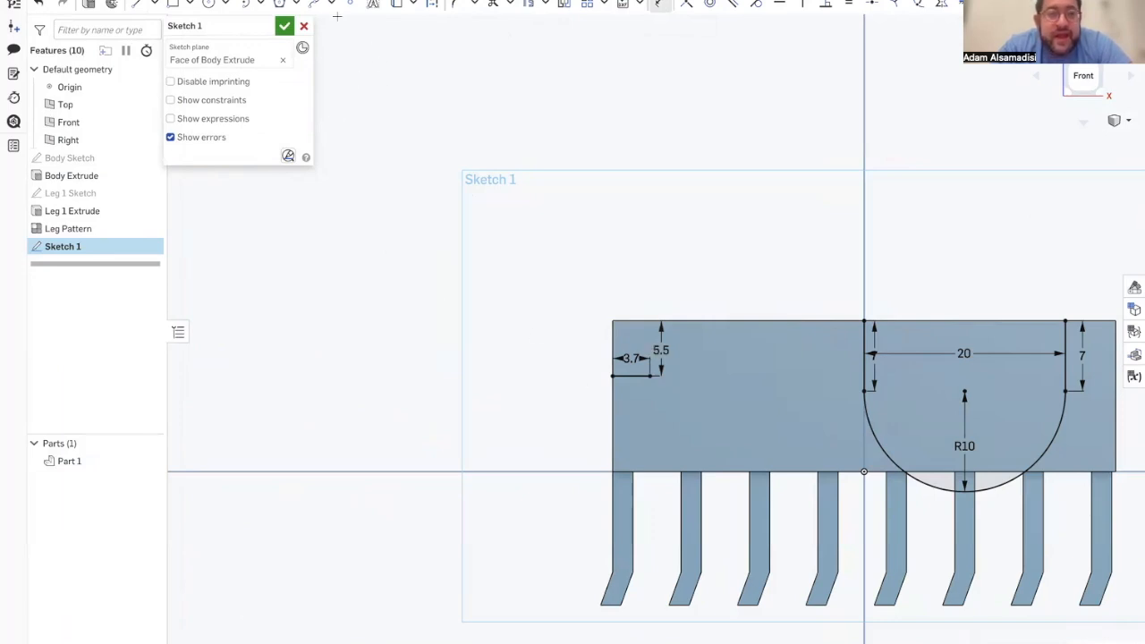
Step: Draw a second 3.7 mm horizontal line inward from the body's left edge, just below the first short line
{"action": "left_click", "coordinate": [136, 4]}
{"action": "left_click", "coordinate": [613, 408]}
{"action": "type", "text": "3.7"}
{"action": "key", "text": "Return"}
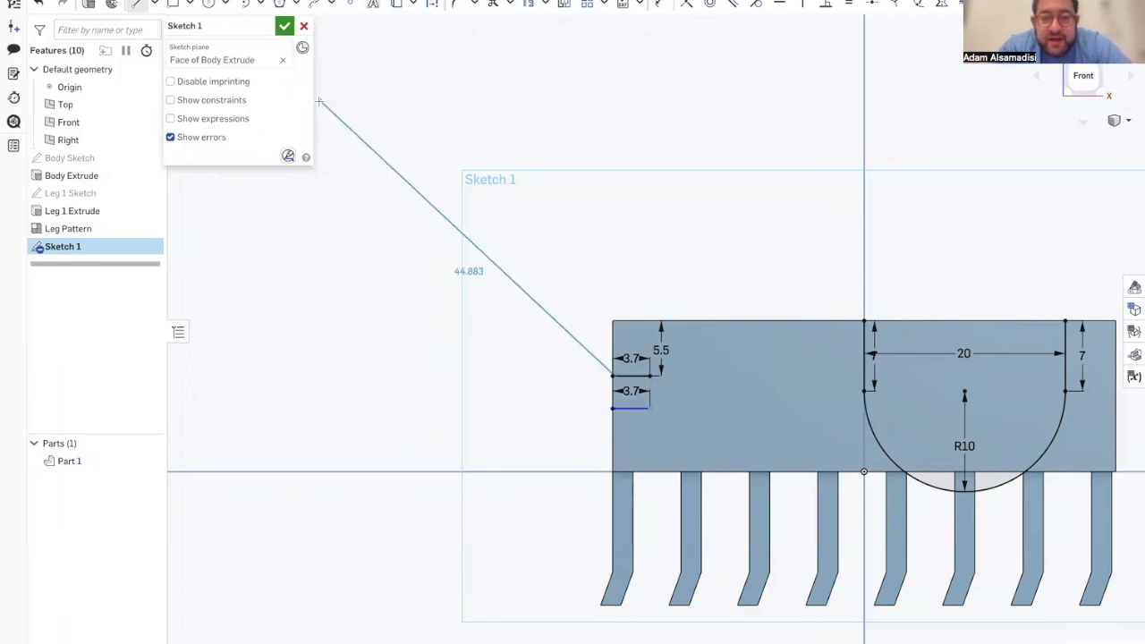
{"action": "key", "text": "Escape"}
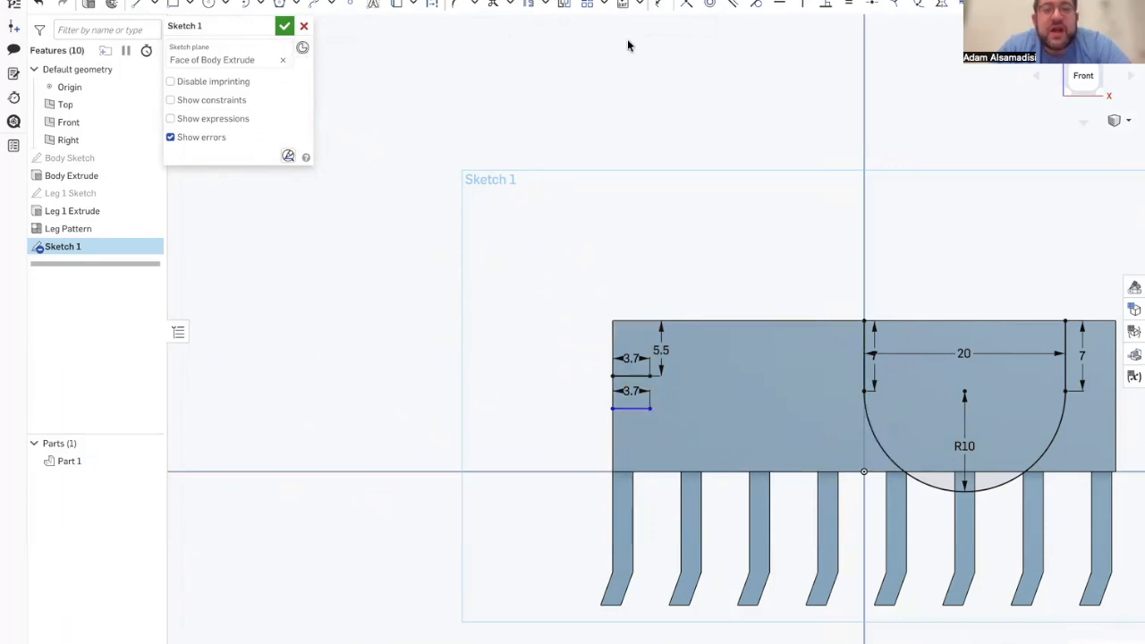
Step: Dimension the vertical spacing between the two short horizontal lines as 2 mm
{"action": "left_click", "coordinate": [658, 4]}
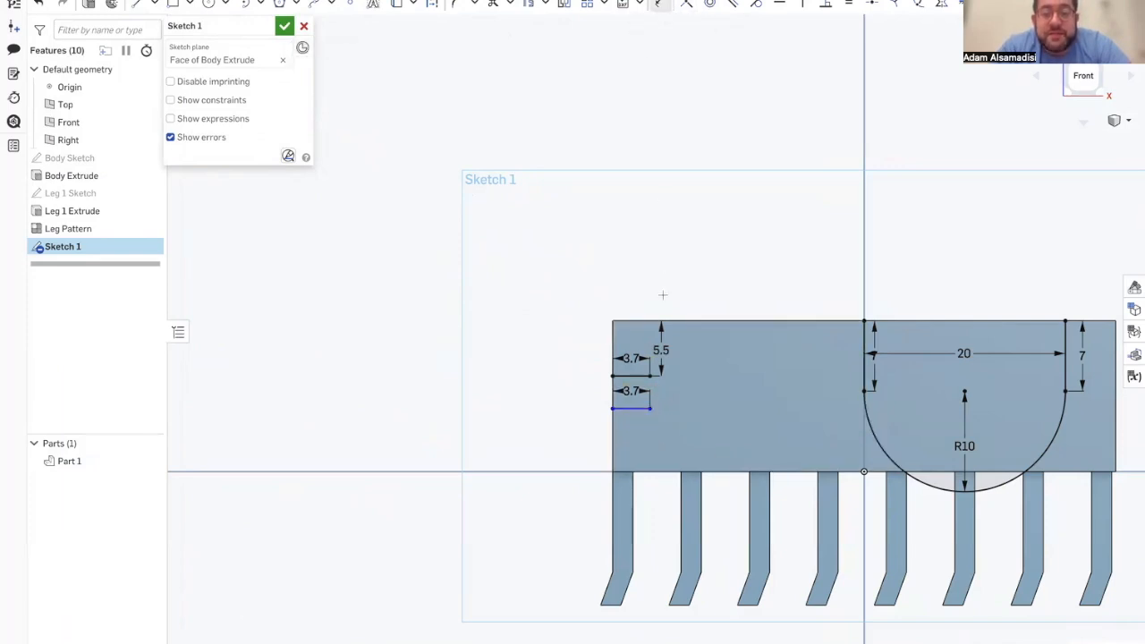
{"action": "left_click", "coordinate": [631, 376]}
{"action": "left_click", "coordinate": [632, 407]}
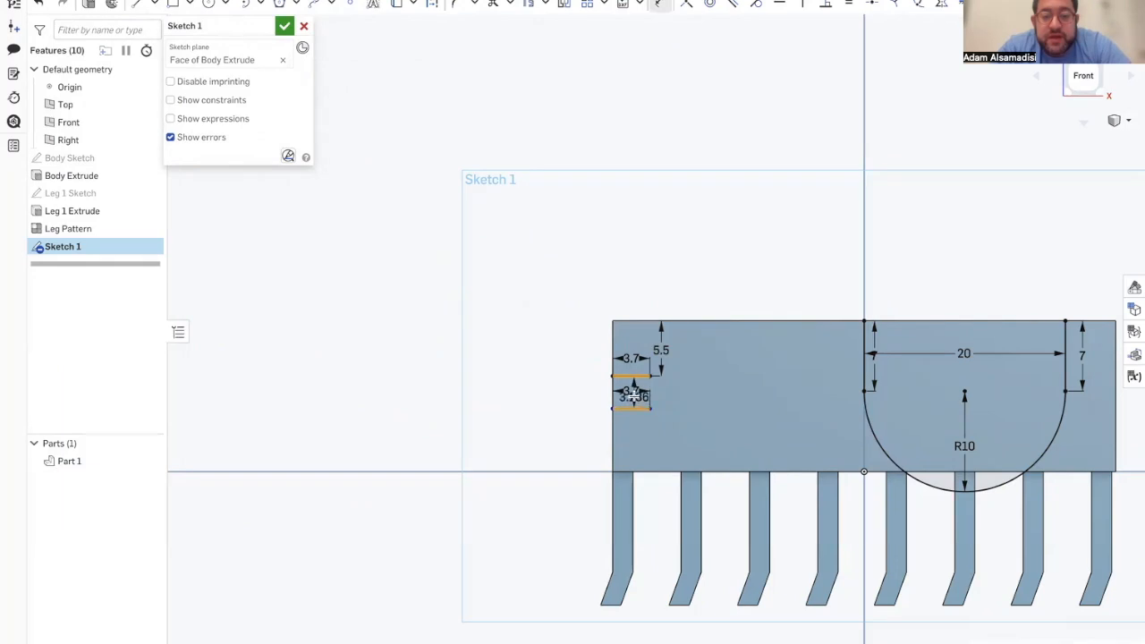
{"action": "left_click", "coordinate": [633, 394]}
{"action": "key", "text": "Return"}
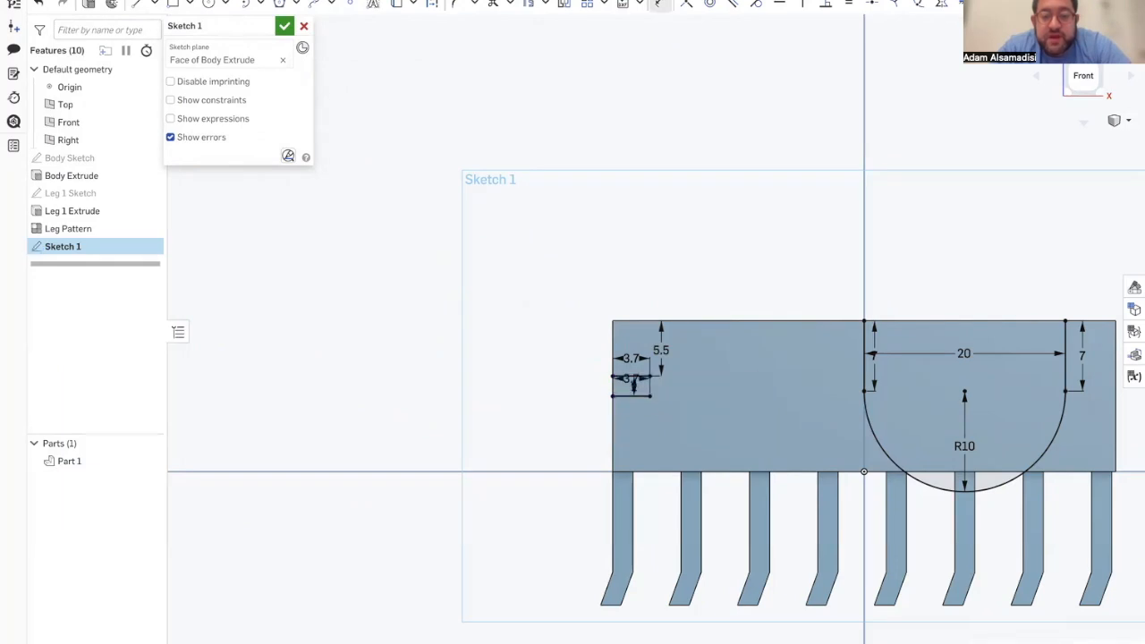
Step: Check the reference model and draw a three-point circle about 10.4 mm in diameter through the inner ends of the two short lines
{"action": "mouse_move", "coordinate": [6, 247]}
{"action": "left_click", "coordinate": [91, 335]}
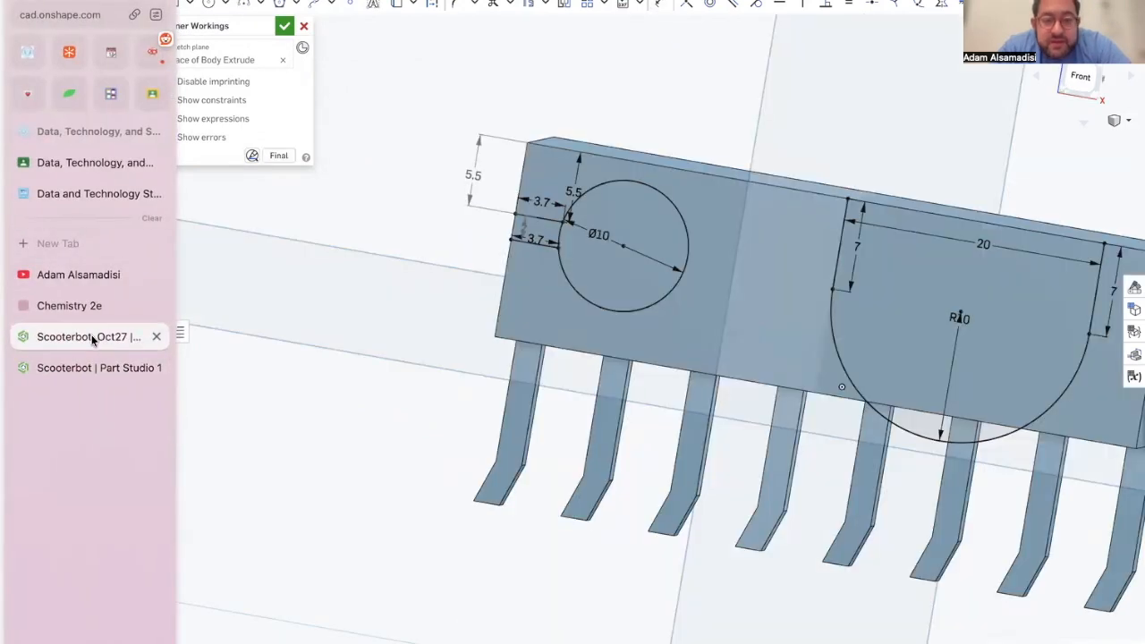
{"action": "left_click", "coordinate": [96, 368]}
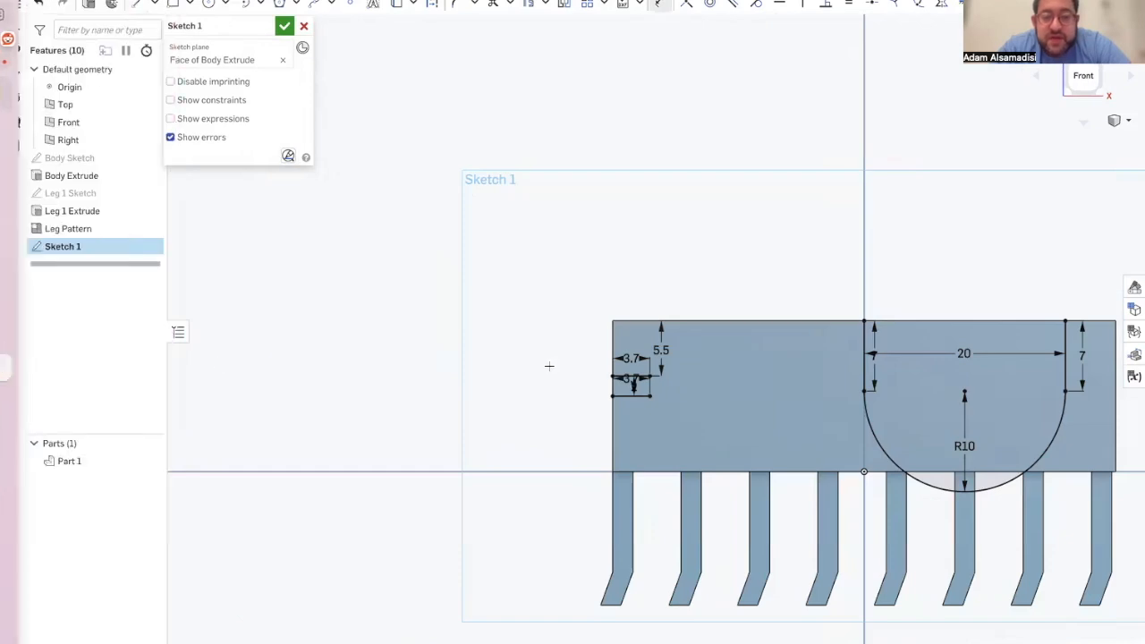
{"action": "scroll", "coordinate": [685, 393], "scroll_direction": "up", "scroll_amount": 3}
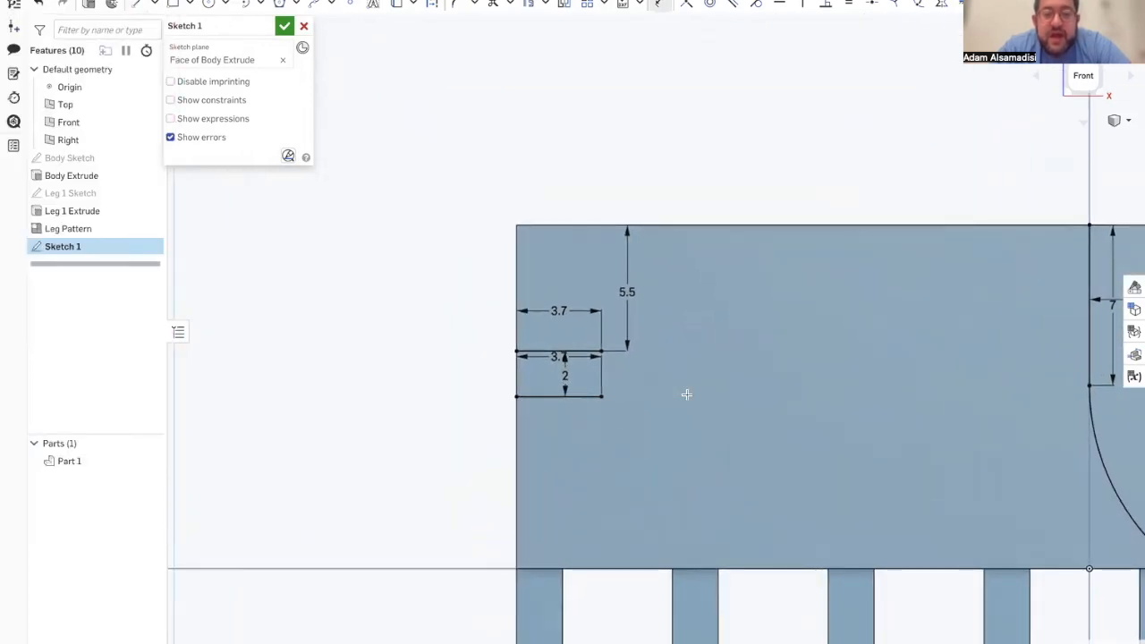
{"action": "left_click", "coordinate": [224, 5]}
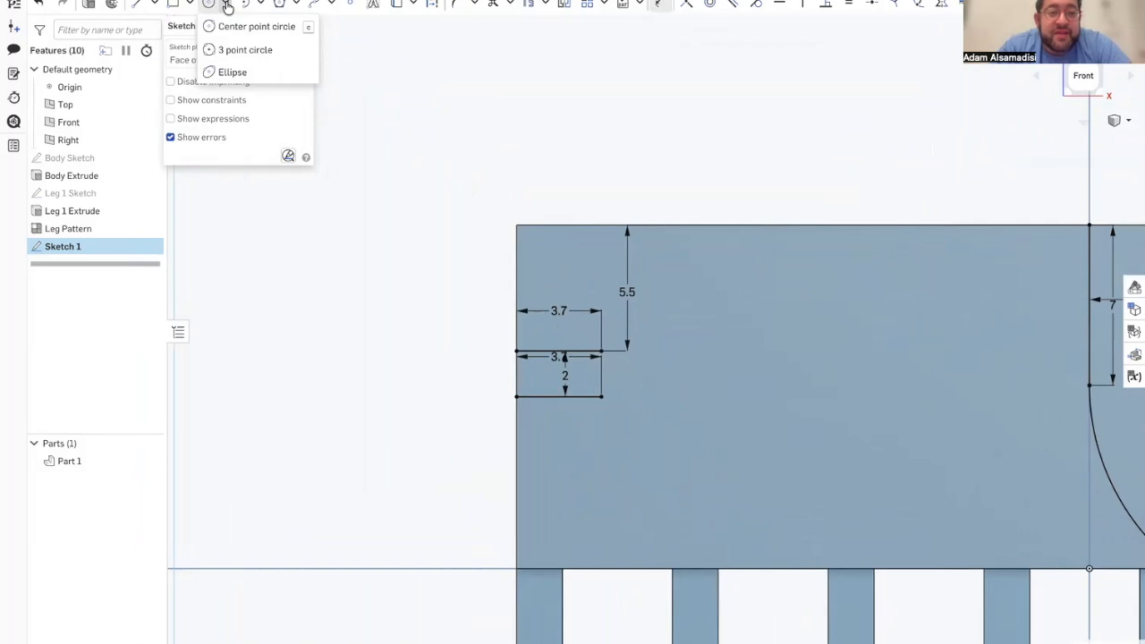
{"action": "left_click", "coordinate": [234, 47]}
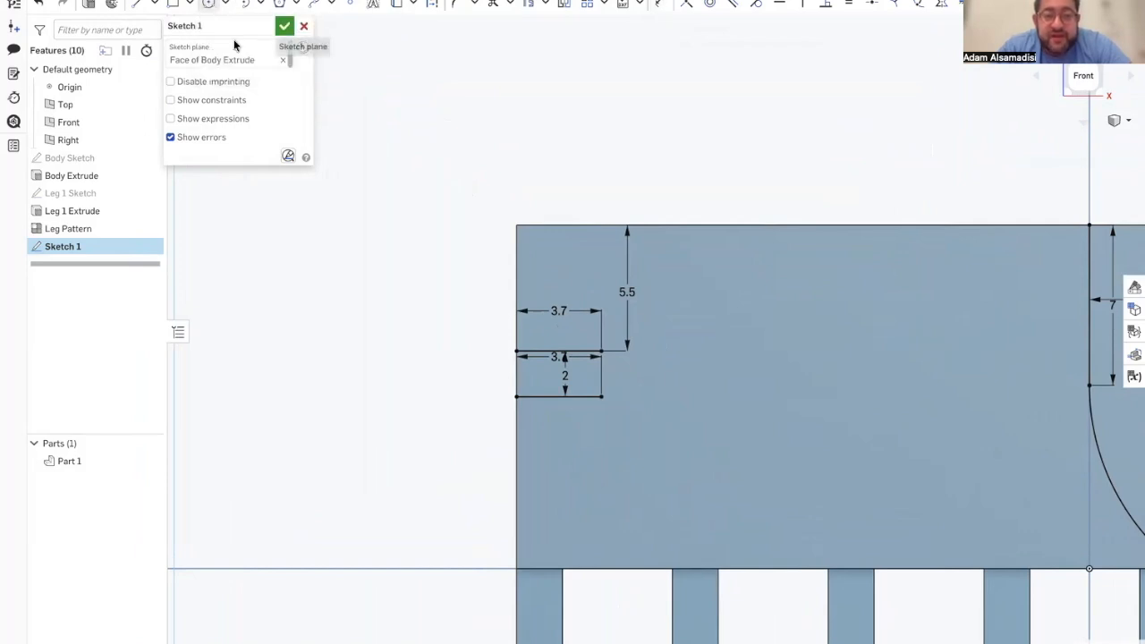
{"action": "left_click", "coordinate": [600, 351]}
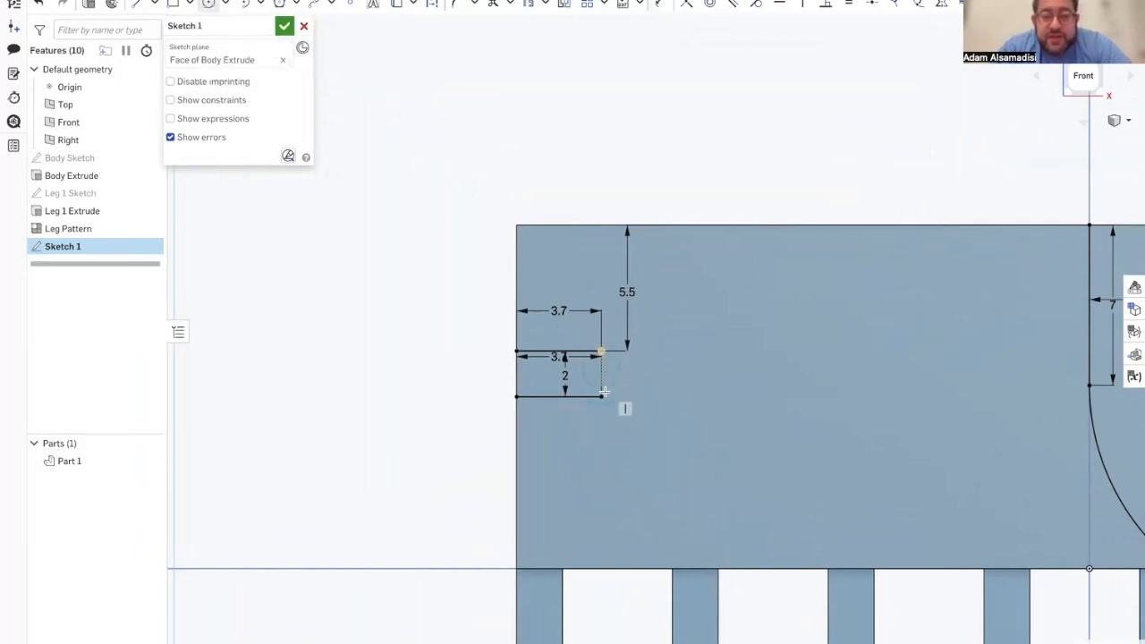
{"action": "left_click", "coordinate": [602, 396]}
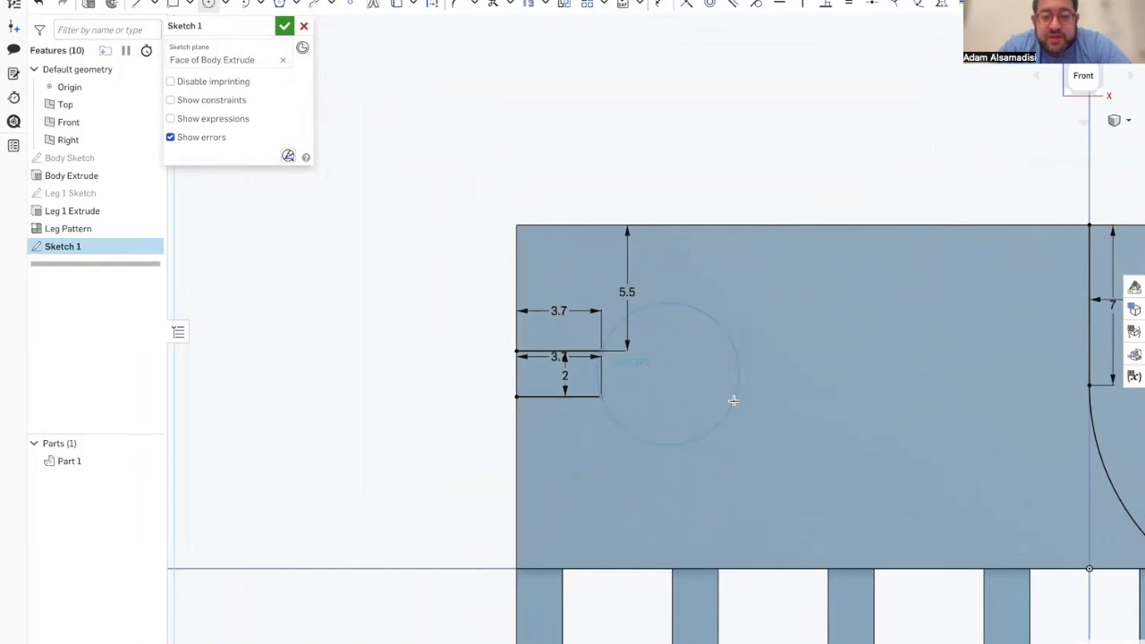
{"action": "left_click", "coordinate": [818, 437]}
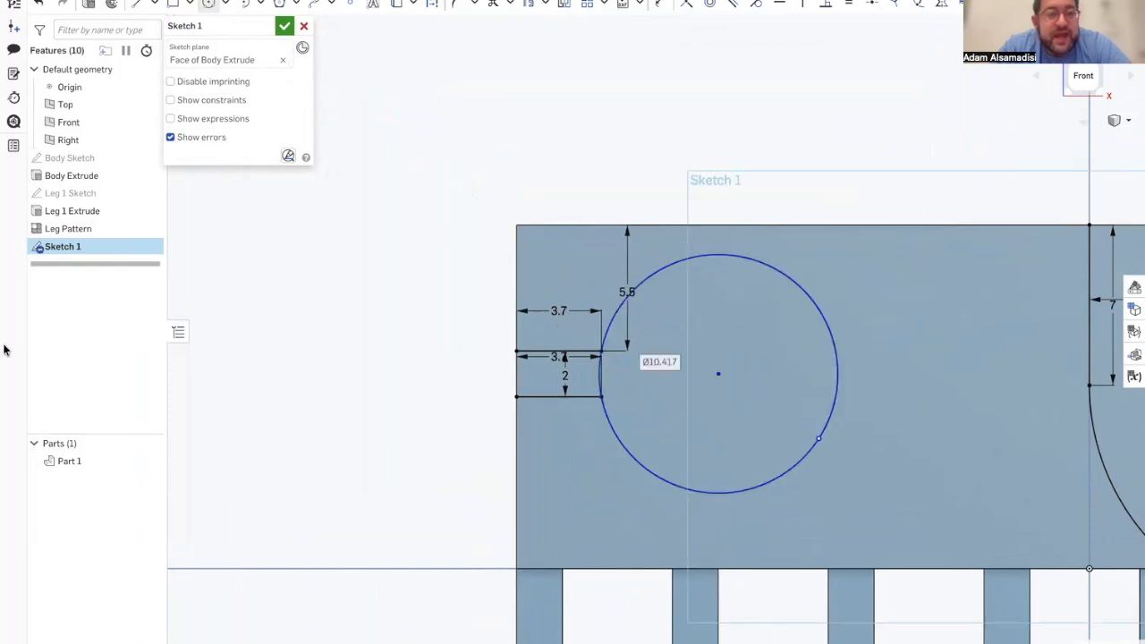
Step: Compare with the reference model and set the circle's diameter to 10.5 mm
{"action": "mouse_move", "coordinate": [4, 349]}
{"action": "left_click", "coordinate": [77, 338]}
{"action": "left_click", "coordinate": [95, 368]}
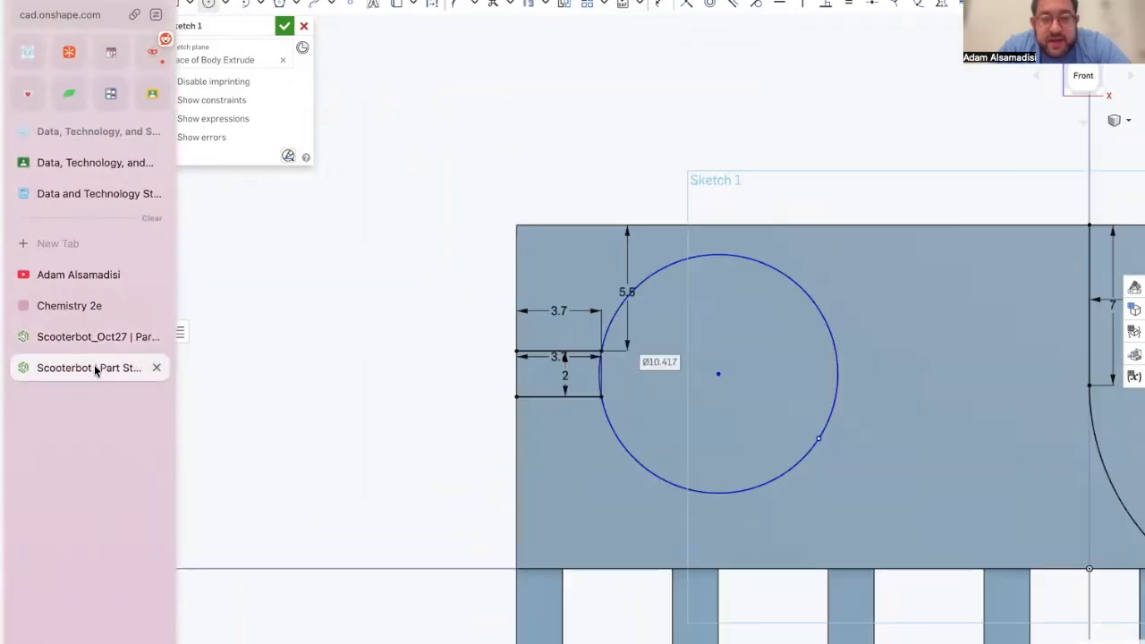
{"action": "type", "text": "10.5"}
{"action": "key", "text": "Return"}
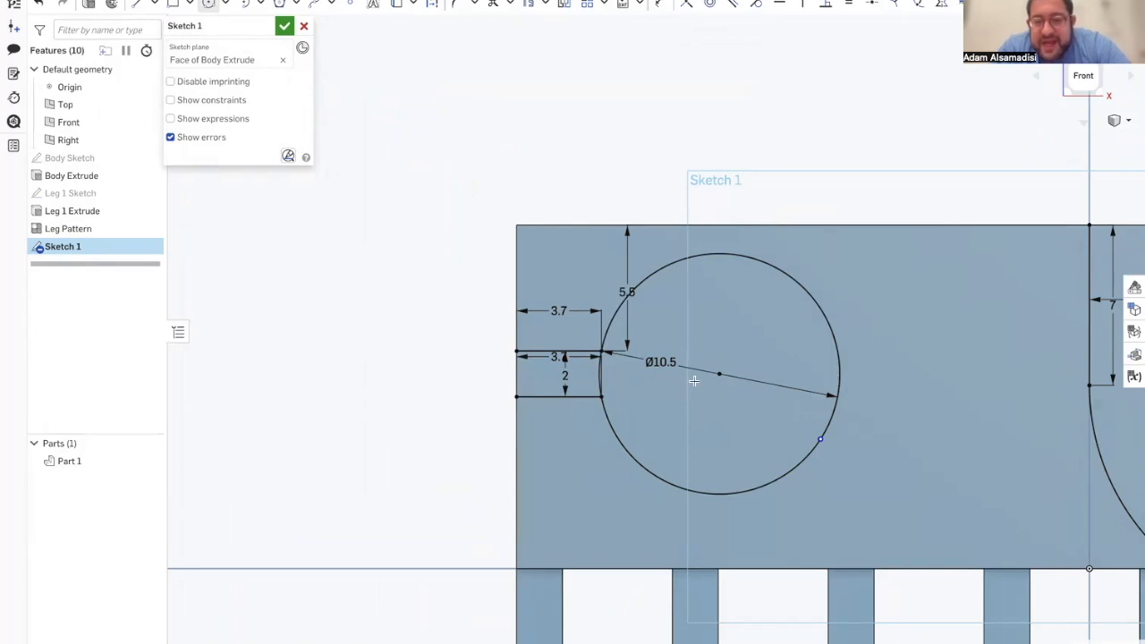
Step: Dimension the point on the circle's lower right as 9.5 mm below the body's top edge
{"action": "left_click", "coordinate": [820, 439]}
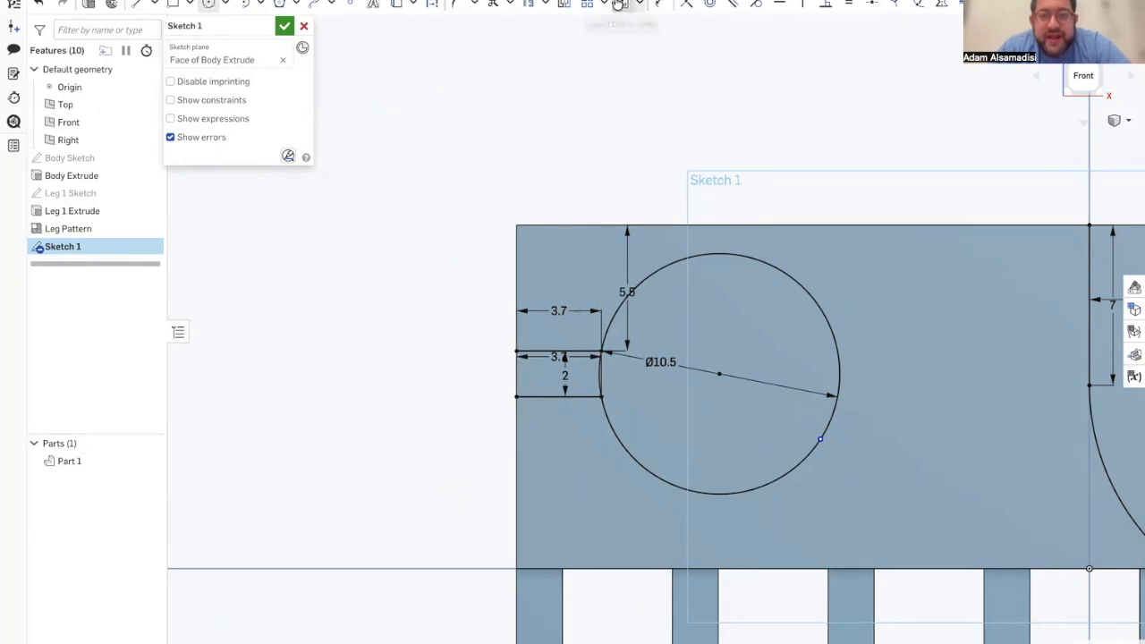
{"action": "left_click", "coordinate": [659, 4]}
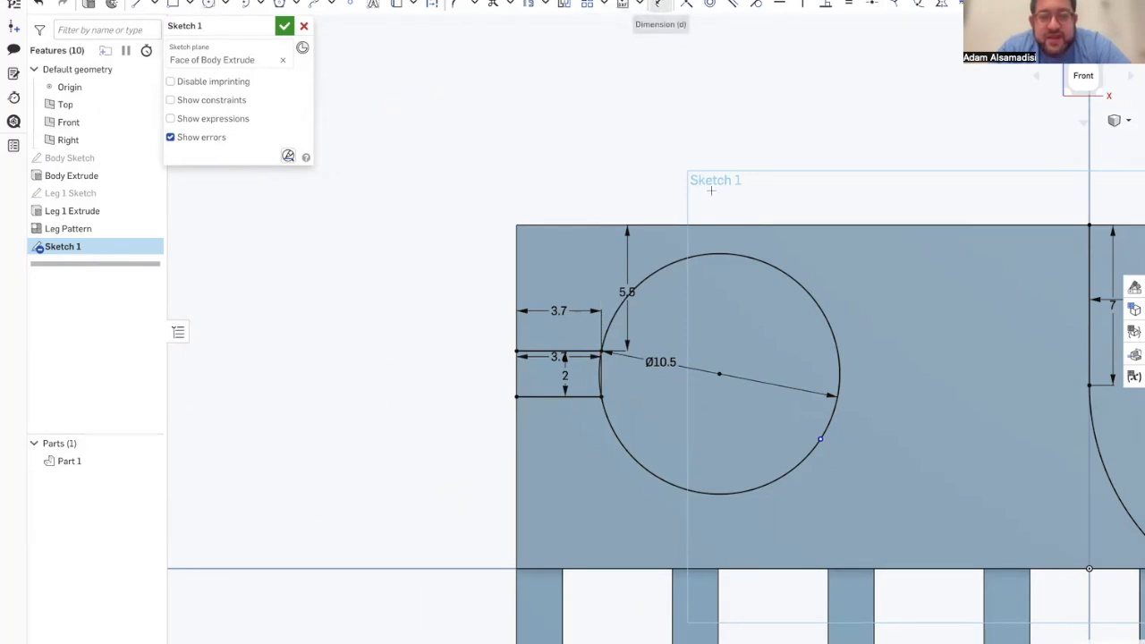
{"action": "left_click", "coordinate": [820, 439]}
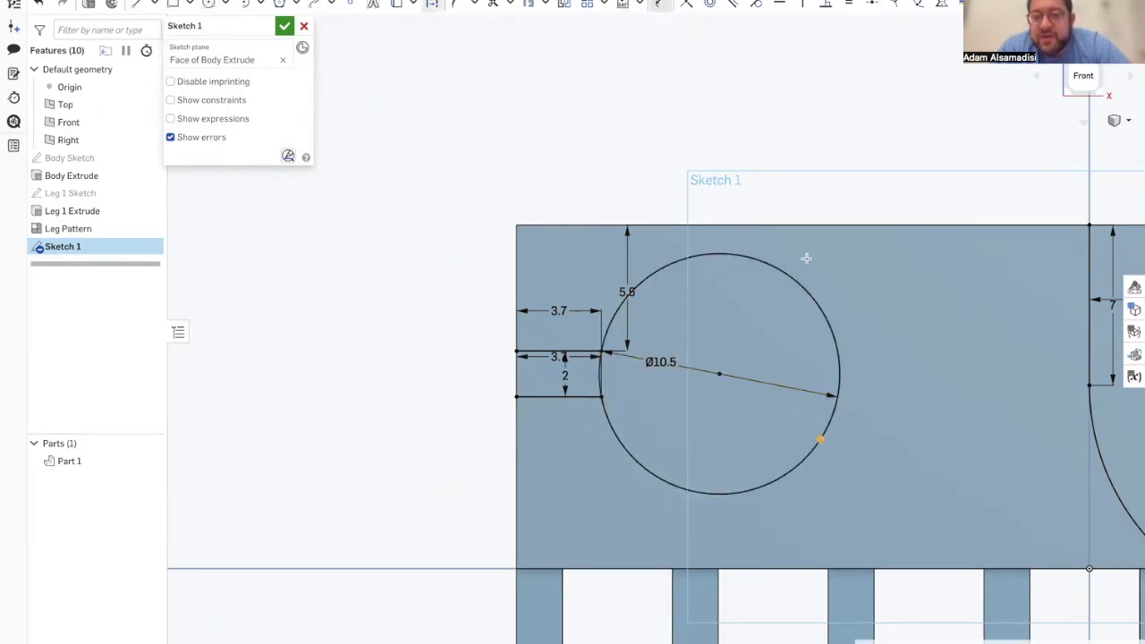
{"action": "left_click", "coordinate": [813, 225]}
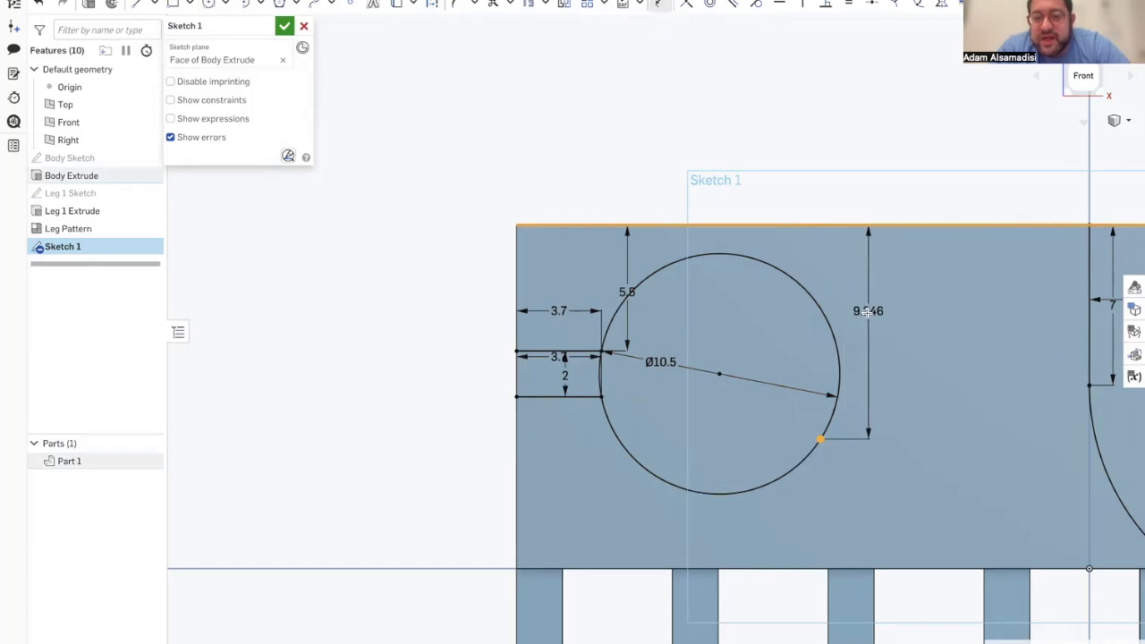
{"action": "left_click", "coordinate": [865, 314]}
{"action": "type", "text": "9.5"}
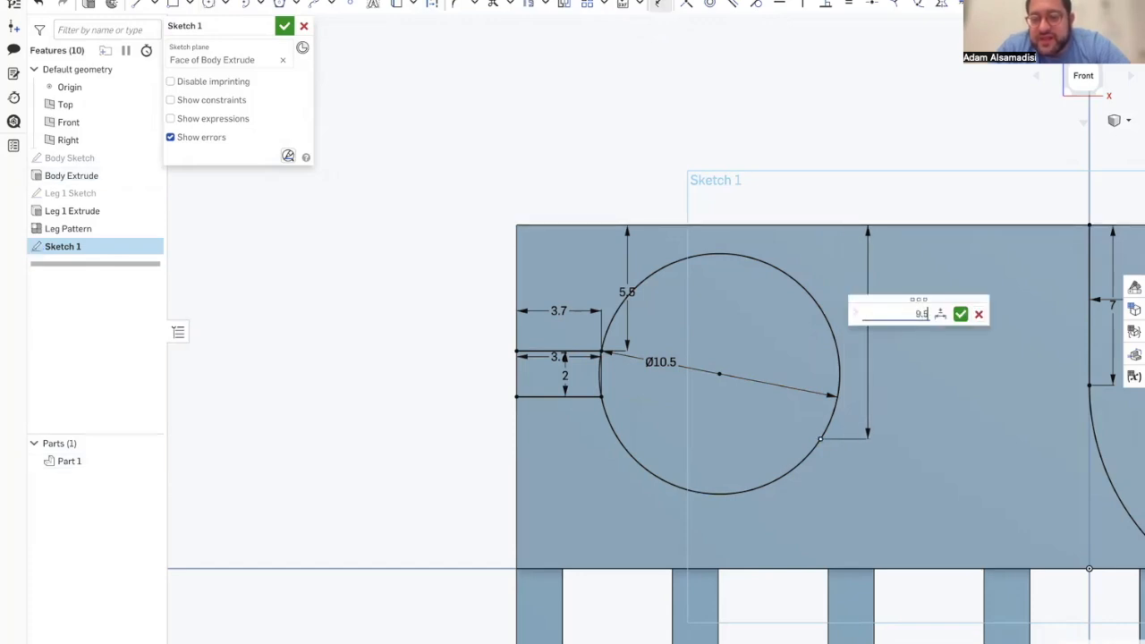
{"action": "key", "text": "Return"}
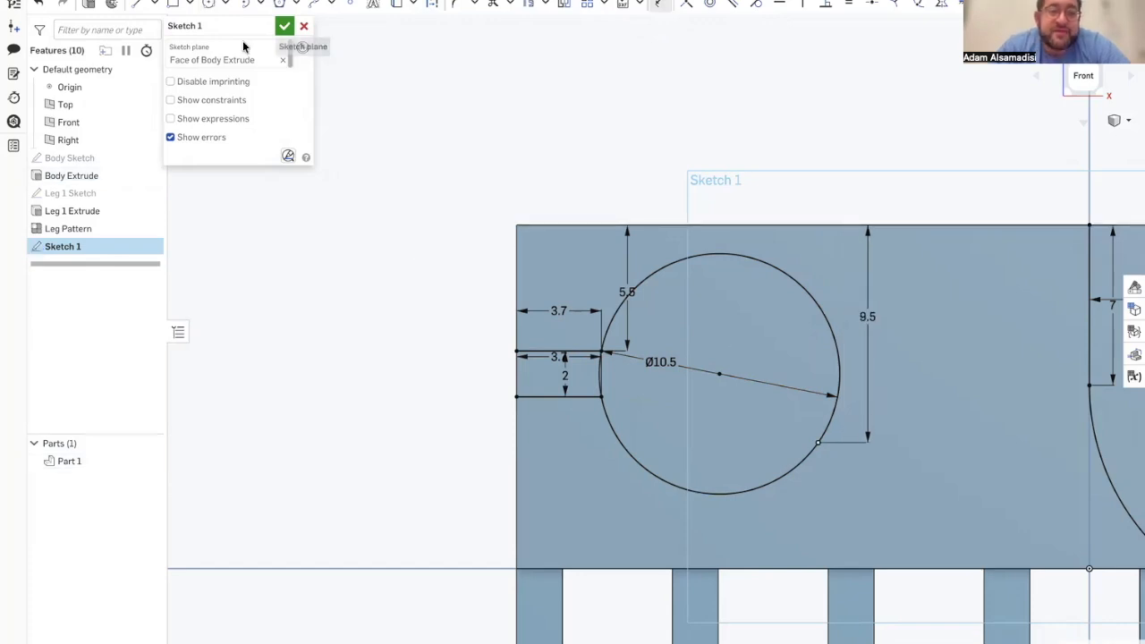
Step: Accept the sketch and rename it Inner Workings Sketch
{"action": "left_click", "coordinate": [284, 25]}
{"action": "scroll", "coordinate": [558, 352], "scroll_direction": "down", "scroll_amount": 3}
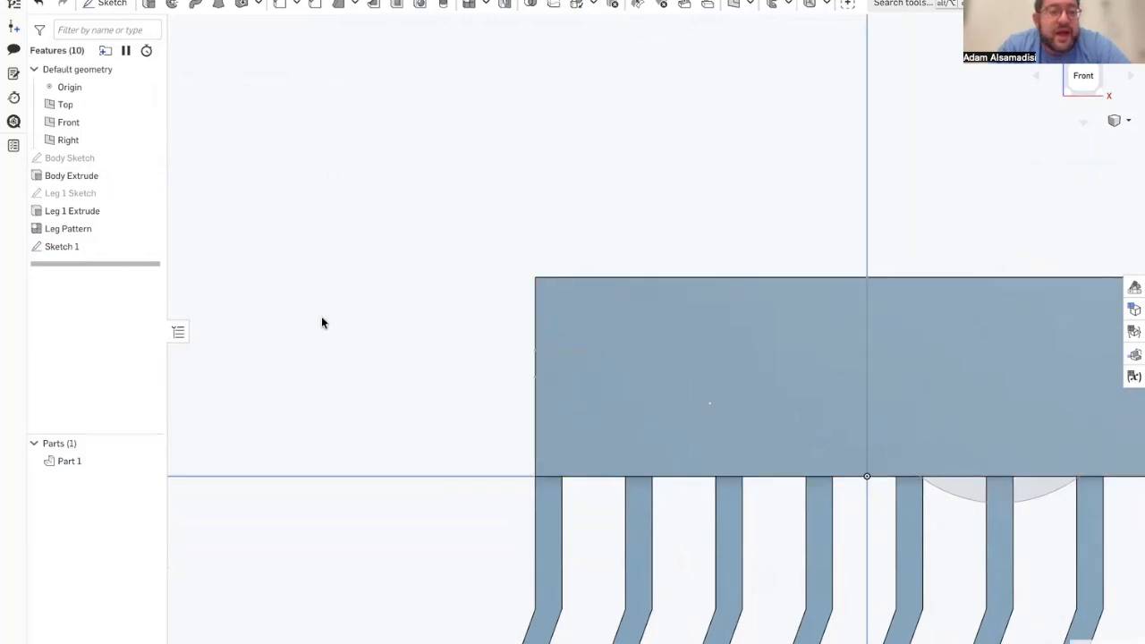
{"action": "mouse_move", "coordinate": [7, 283]}
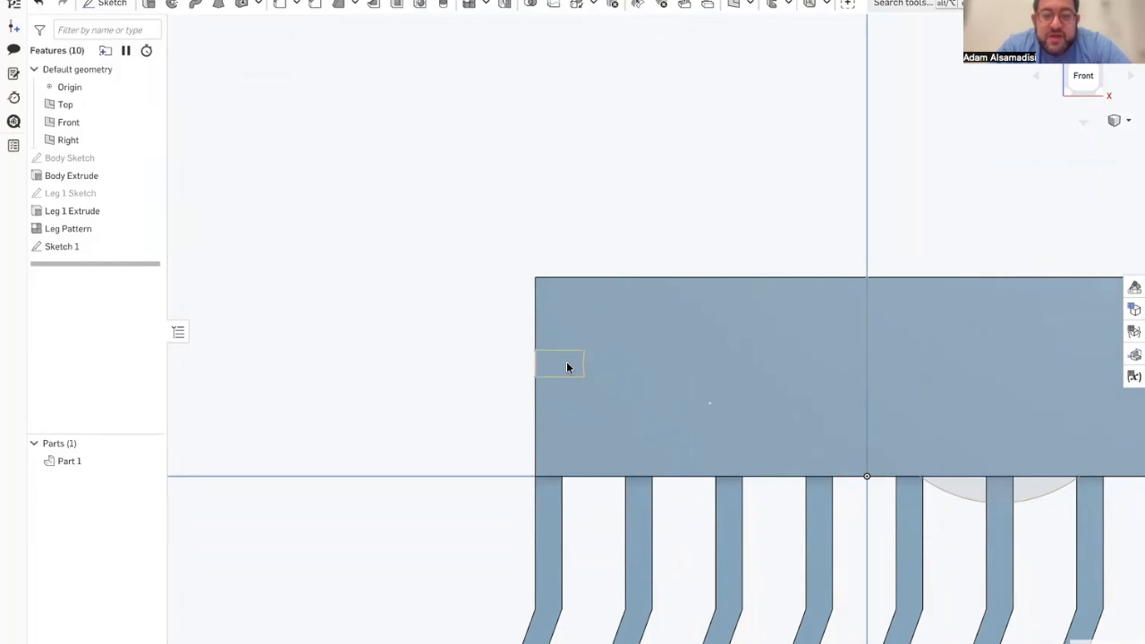
{"action": "scroll", "coordinate": [611, 363], "scroll_direction": "down", "scroll_amount": 2}
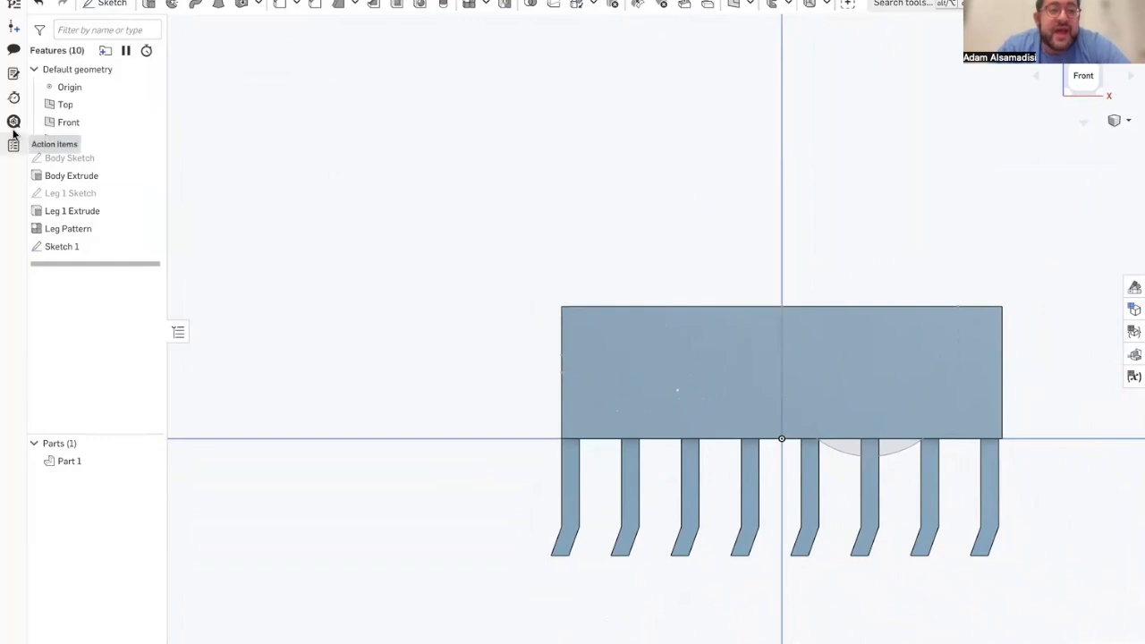
{"action": "right_click", "coordinate": [81, 246]}
{"action": "left_click", "coordinate": [112, 261]}
{"action": "type", "text": "Inner Workings Sketch"}
{"action": "key", "text": "Return"}
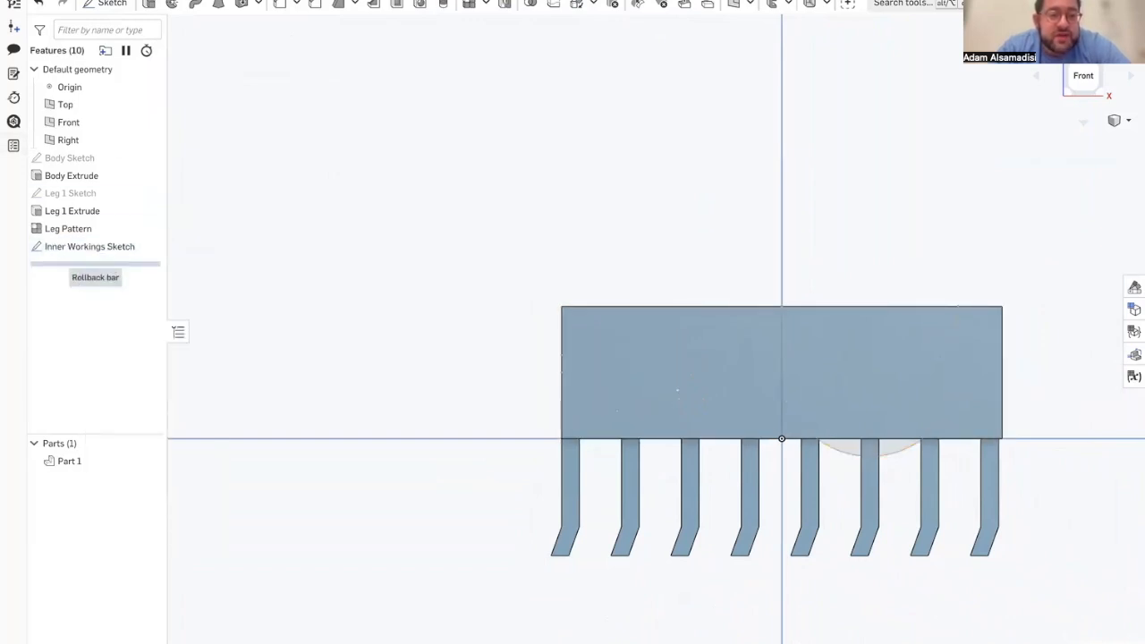
Step: Start an Extrude that removes material and set its depth to 2 mm
{"action": "left_click", "coordinate": [148, 5]}
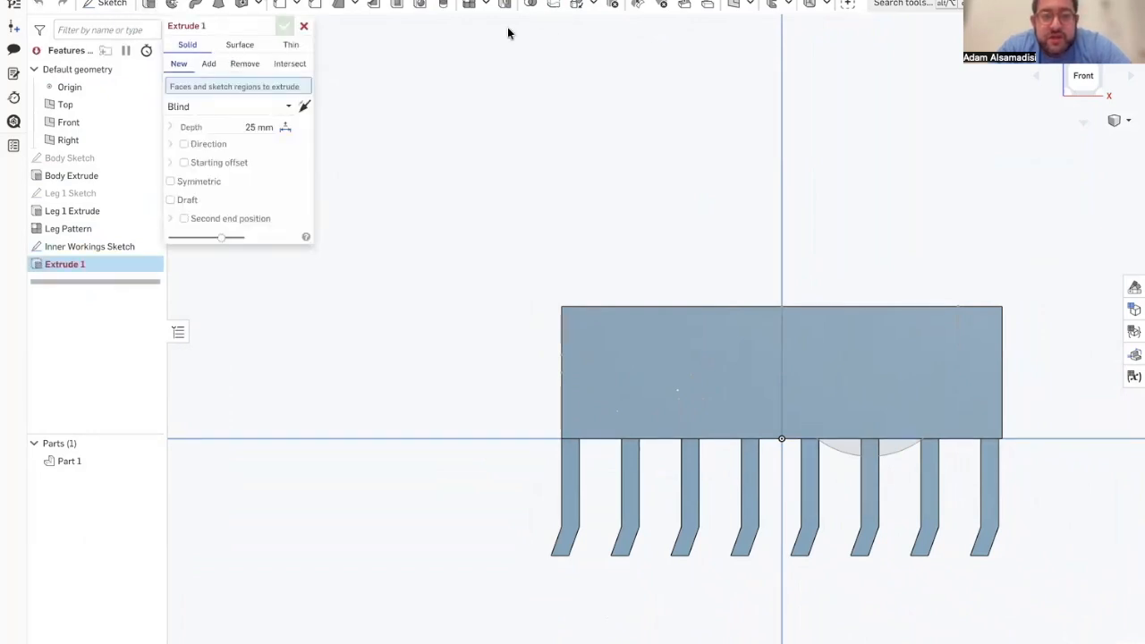
{"action": "right_click_drag", "start_coordinate": [486, 310], "coordinate": [509, 314]}
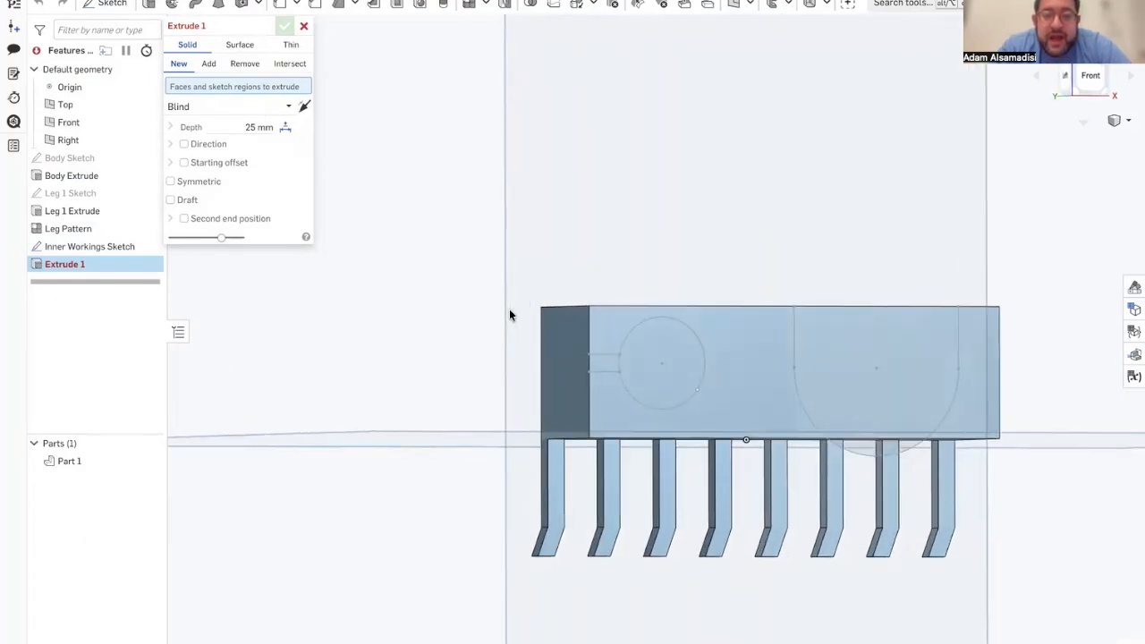
{"action": "left_click", "coordinate": [242, 63]}
{"action": "left_click", "coordinate": [251, 127]}
{"action": "left_click", "coordinate": [251, 127]}
{"action": "key", "text": "BackSpace"}
{"action": "key", "text": "Return"}
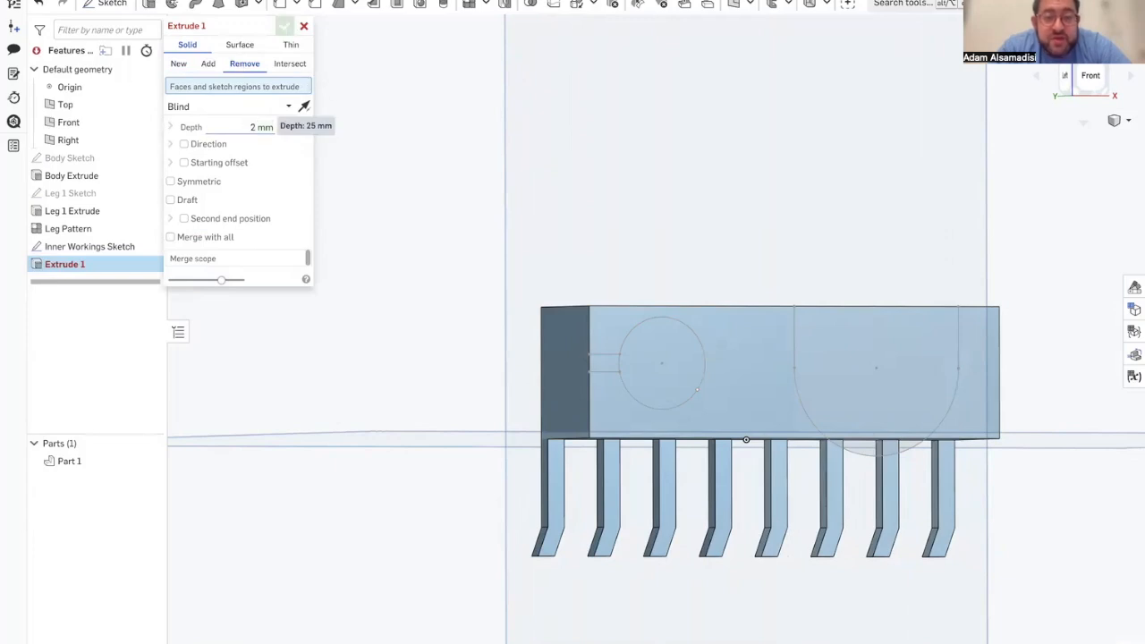
Step: Enable Merge with all for the removal and briefly reopen the Inner Workings Sketch to check its profiles
{"action": "mouse_move", "coordinate": [541, 281]}
{"action": "right_mouse_down"}
{"action": "mouse_move", "coordinate": [537, 309]}
{"action": "mouse_move", "coordinate": [544, 300]}
{"action": "right_mouse_up"}
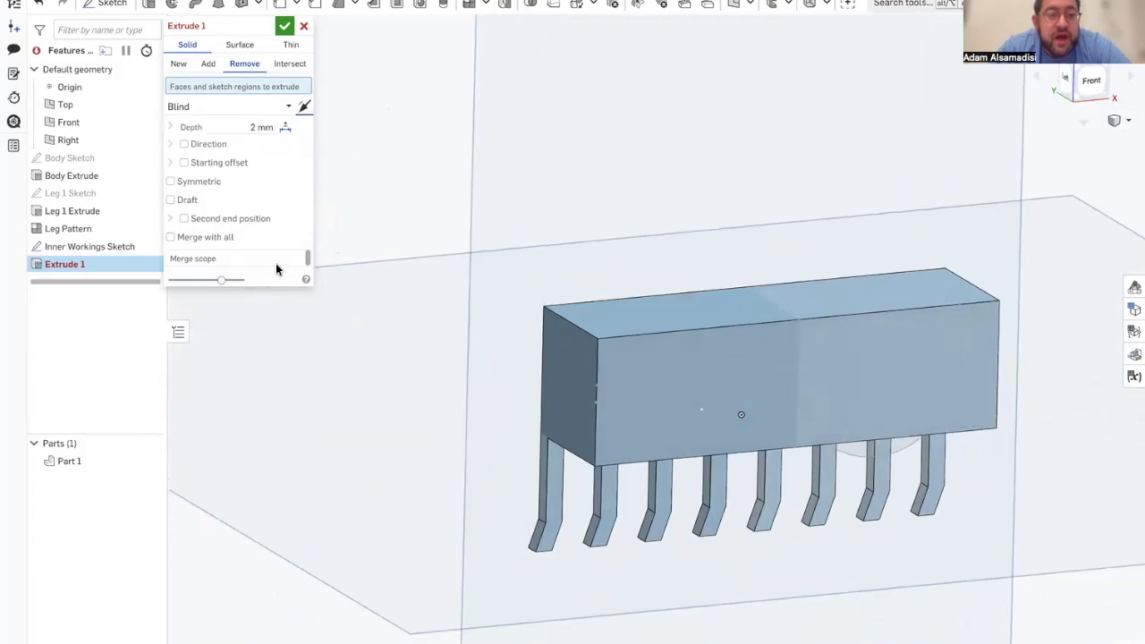
{"action": "left_click", "coordinate": [171, 237]}
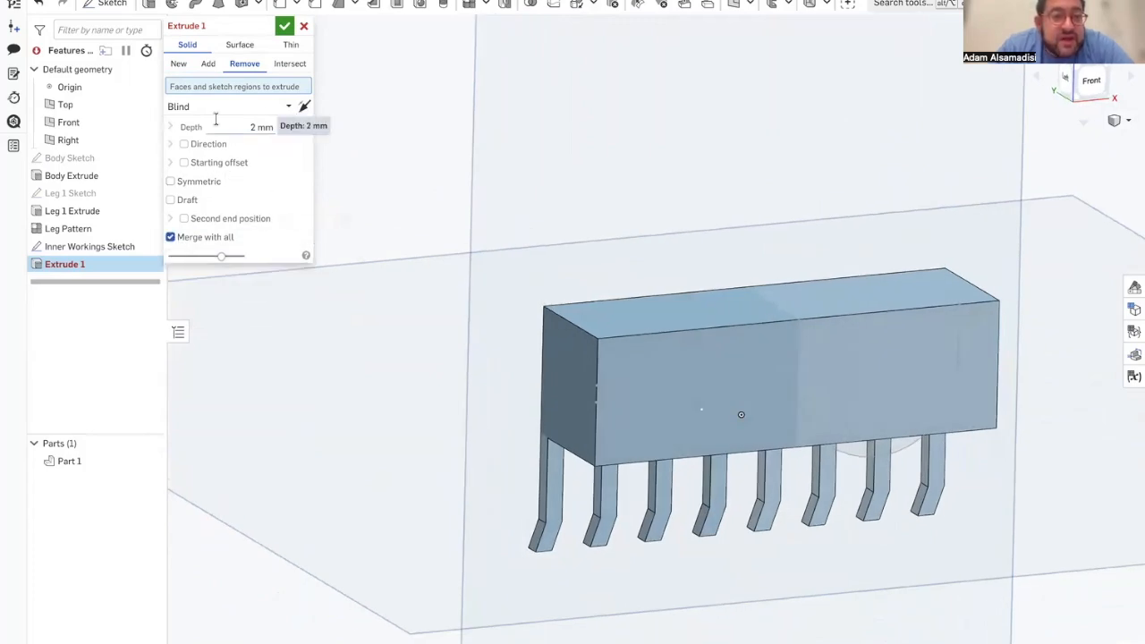
{"action": "left_click", "coordinate": [201, 71]}
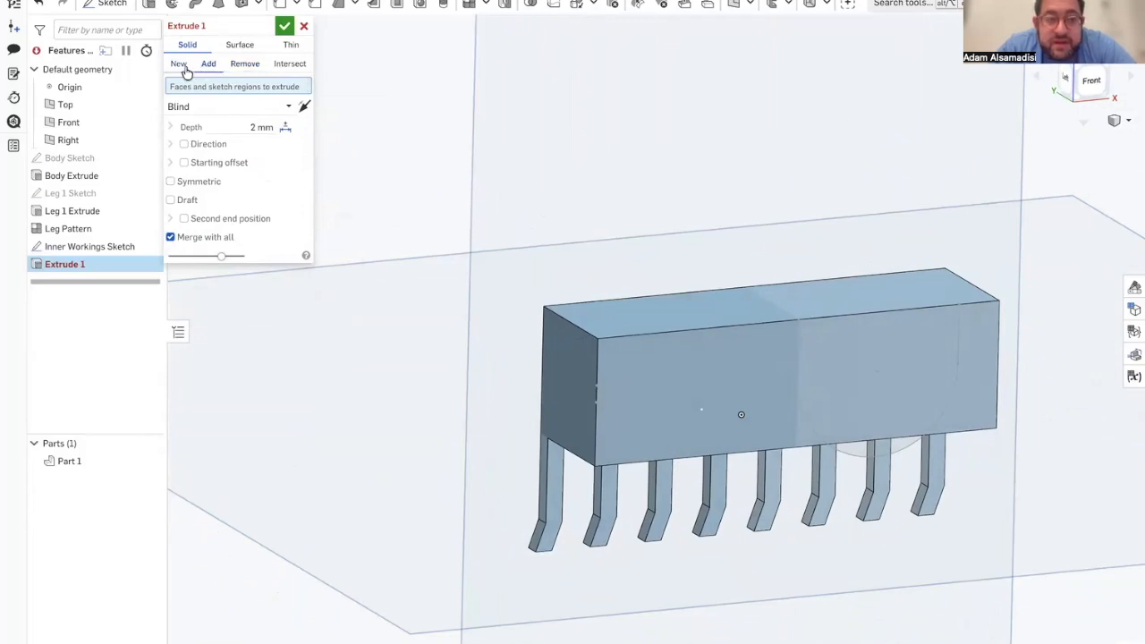
{"action": "left_click", "coordinate": [231, 64]}
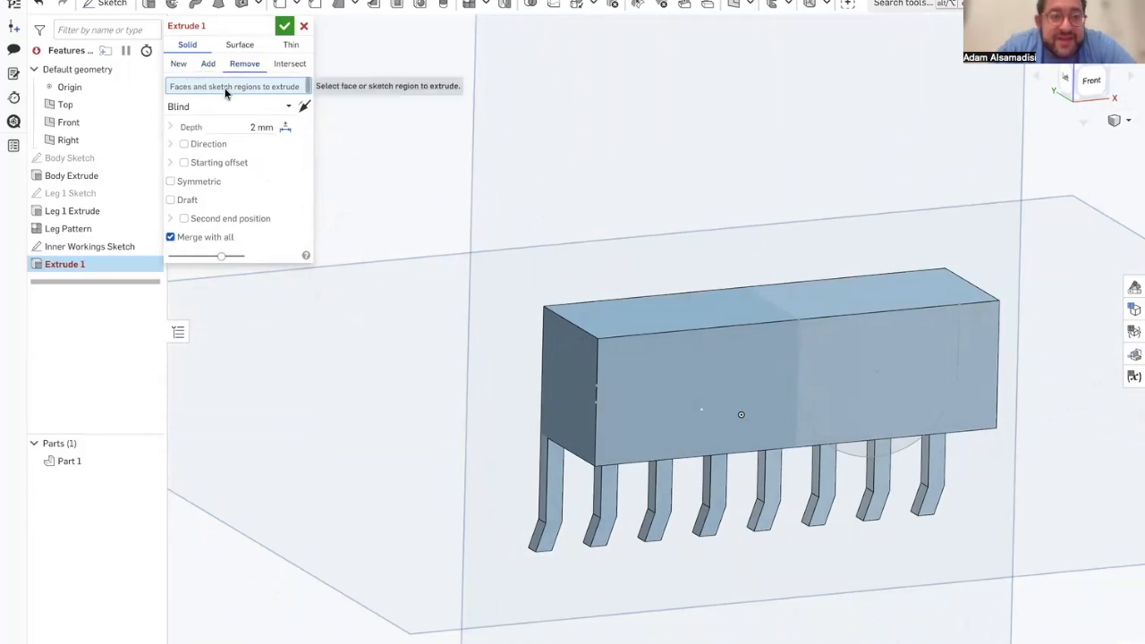
{"action": "double_click", "coordinate": [94, 247]}
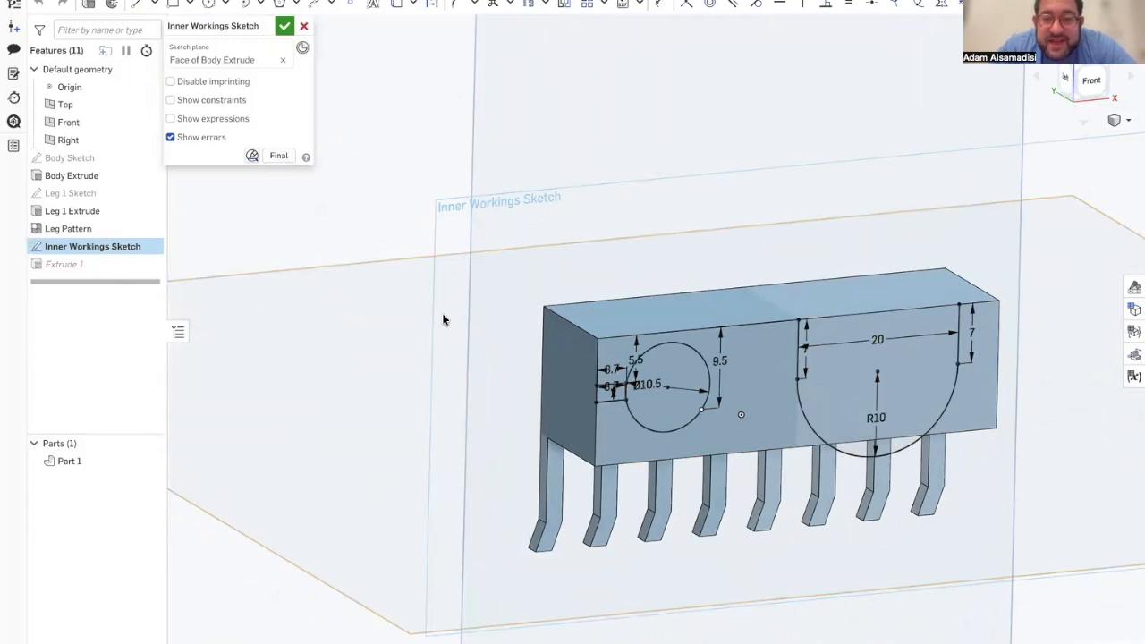
{"action": "double_click", "coordinate": [127, 263]}
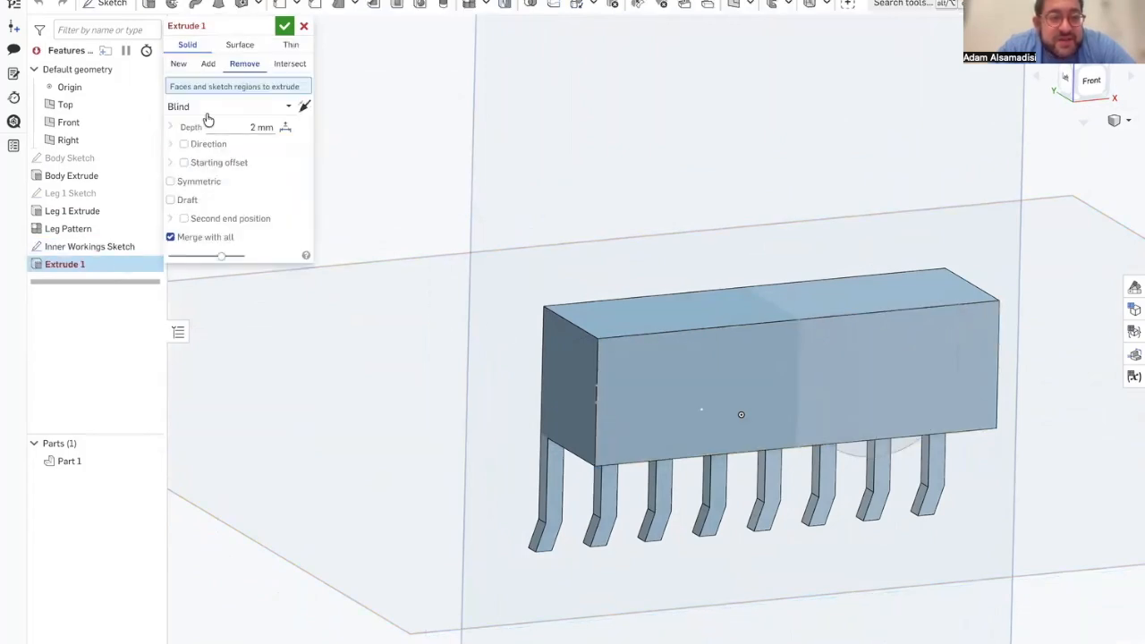
Step: Cut the short slot, circle and U-shaped regions 2 mm into the body's front face, reversing the extrude direction, and accept
{"action": "left_click", "coordinate": [614, 397]}
{"action": "left_click", "coordinate": [661, 393]}
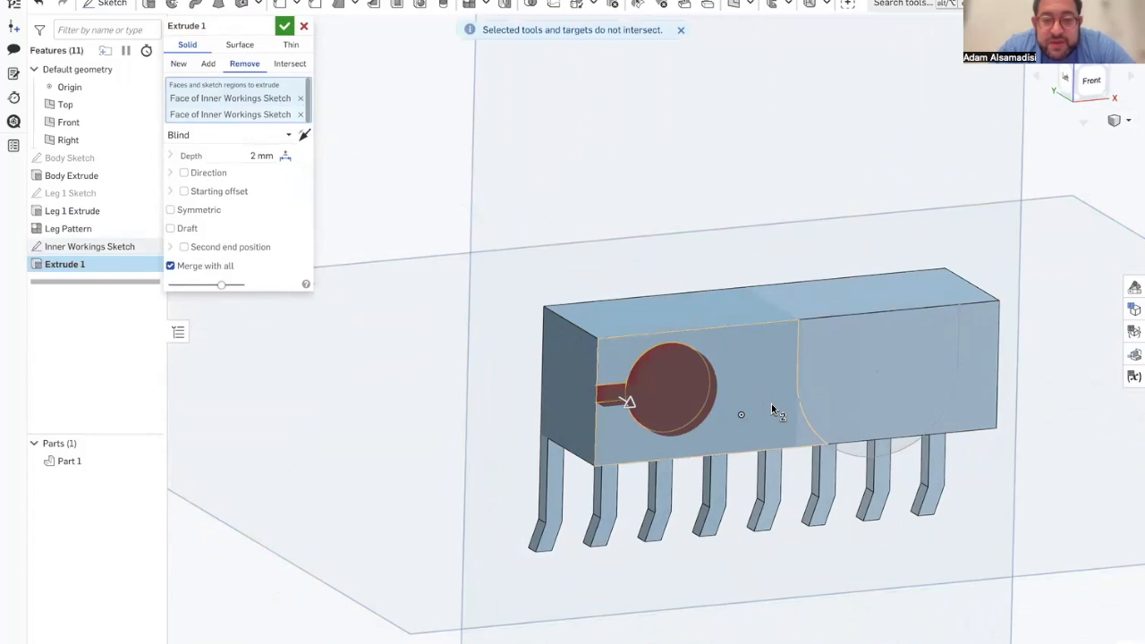
{"action": "left_click", "coordinate": [879, 397]}
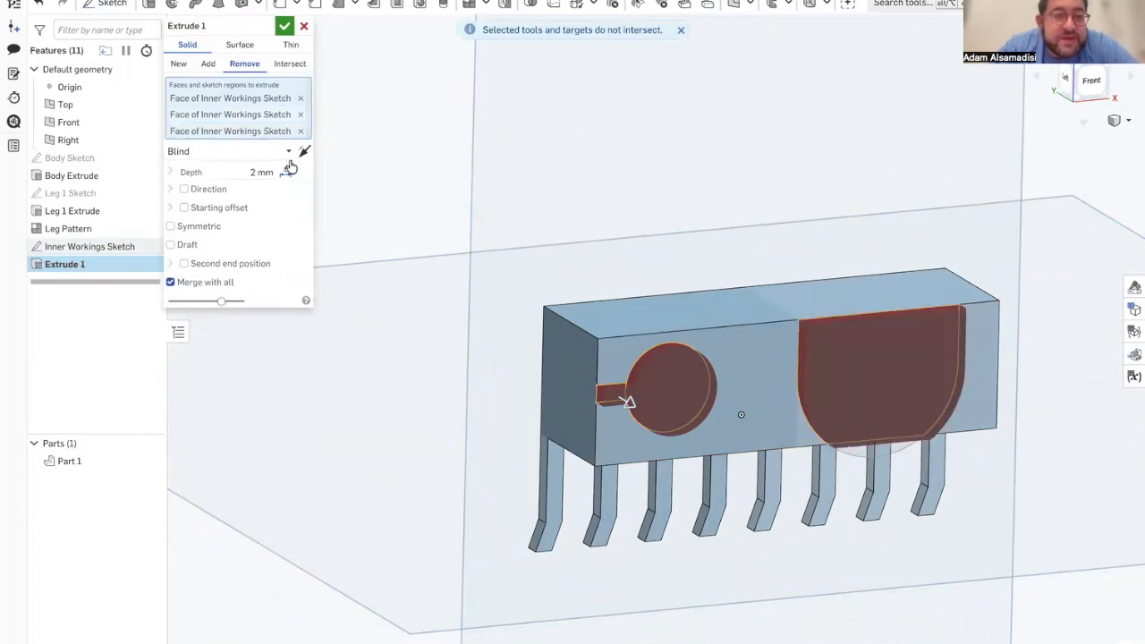
{"action": "left_click", "coordinate": [304, 152]}
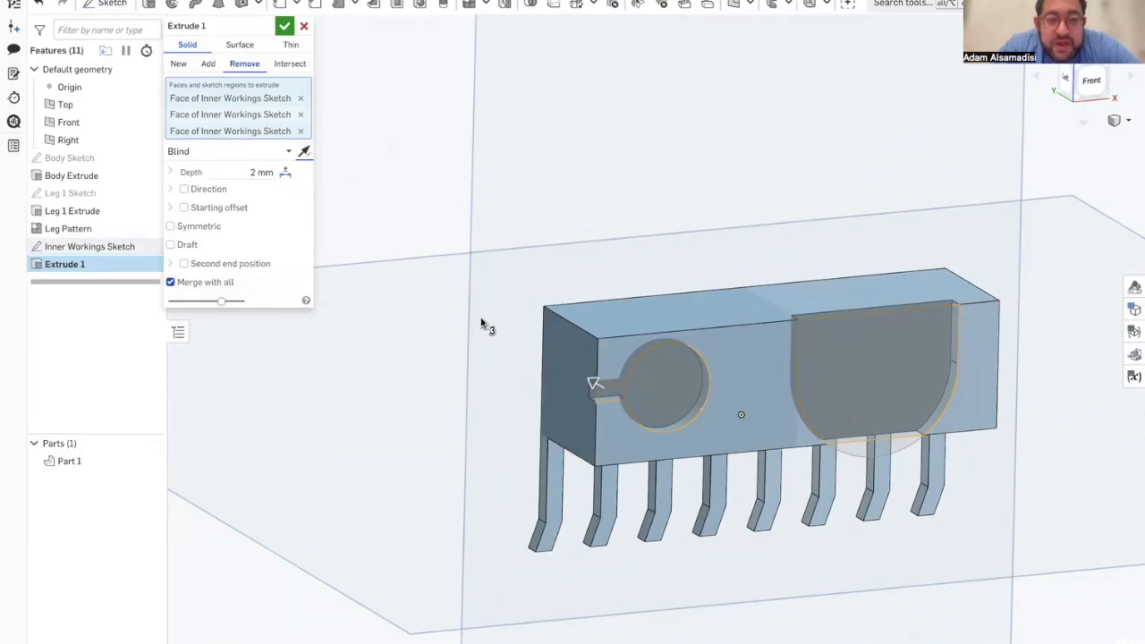
{"action": "right_click_drag", "start_coordinate": [648, 408], "coordinate": [643, 385]}
{"action": "left_click", "coordinate": [284, 31]}
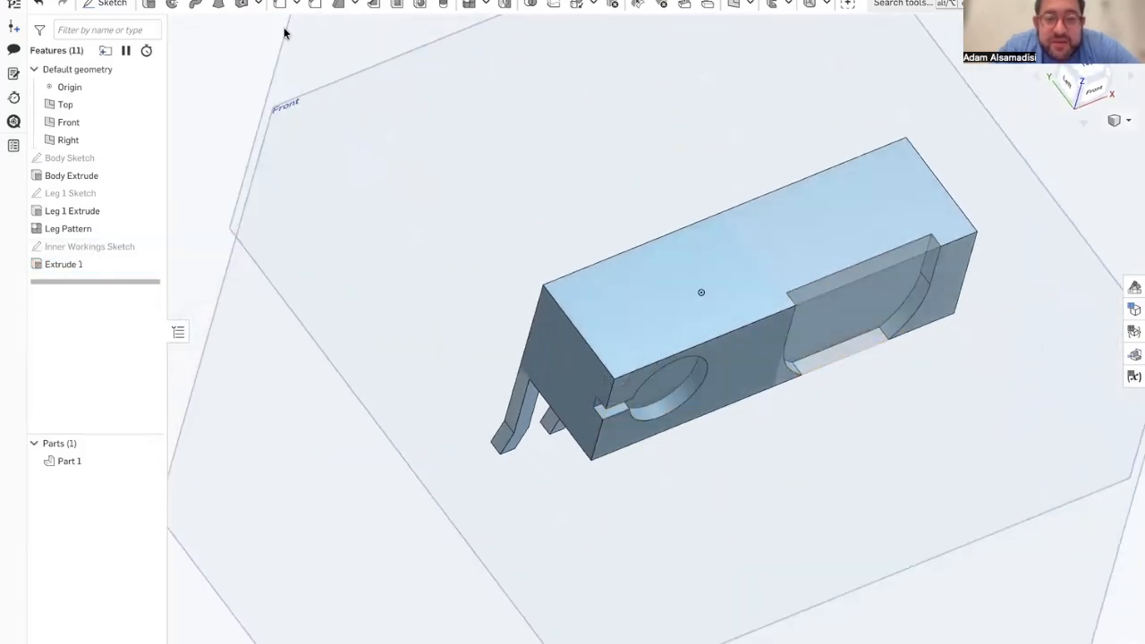
Step: Examine the inner workings cuts and the body's end face from several angles
{"action": "right_click_drag", "start_coordinate": [582, 383], "coordinate": [645, 339]}
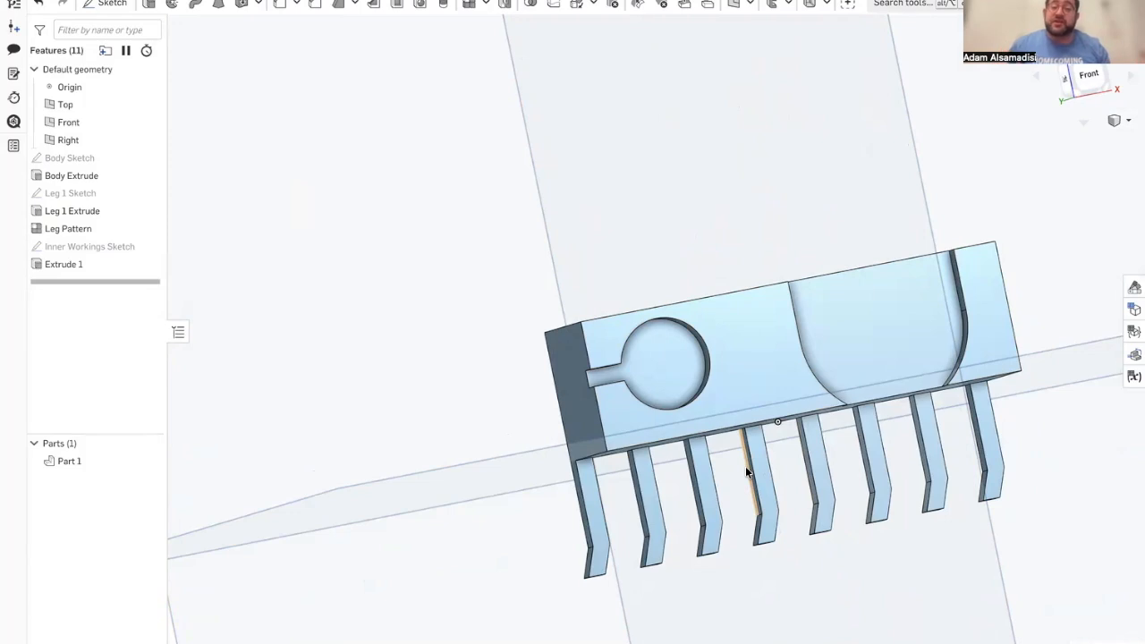
{"action": "right_click_drag", "start_coordinate": [745, 466], "coordinate": [767, 481]}
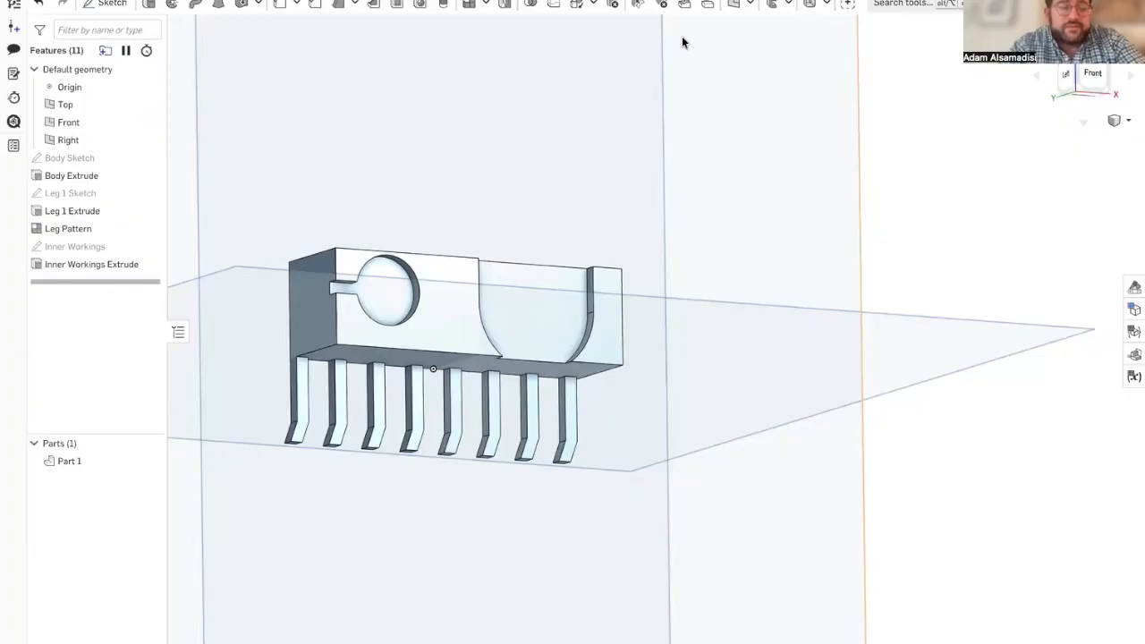
{"action": "mouse_move", "coordinate": [249, 374]}
{"action": "right_mouse_down"}
{"action": "mouse_move", "coordinate": [328, 378]}
{"action": "mouse_move", "coordinate": [258, 391]}
{"action": "right_mouse_up"}
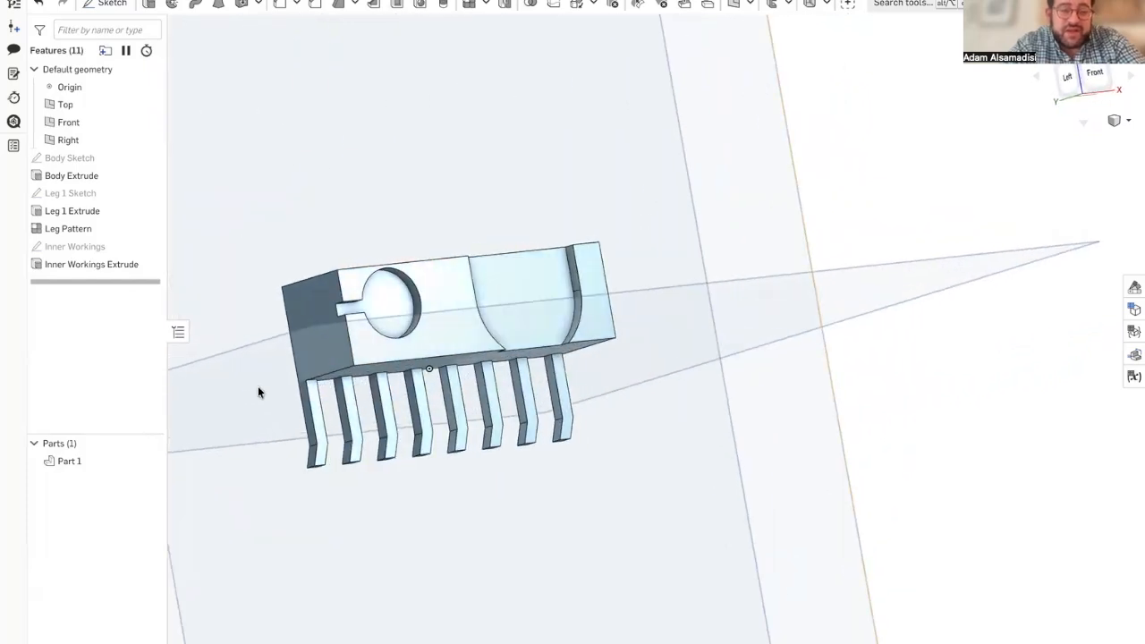
{"action": "scroll", "coordinate": [359, 298], "scroll_direction": "up", "scroll_amount": 3}
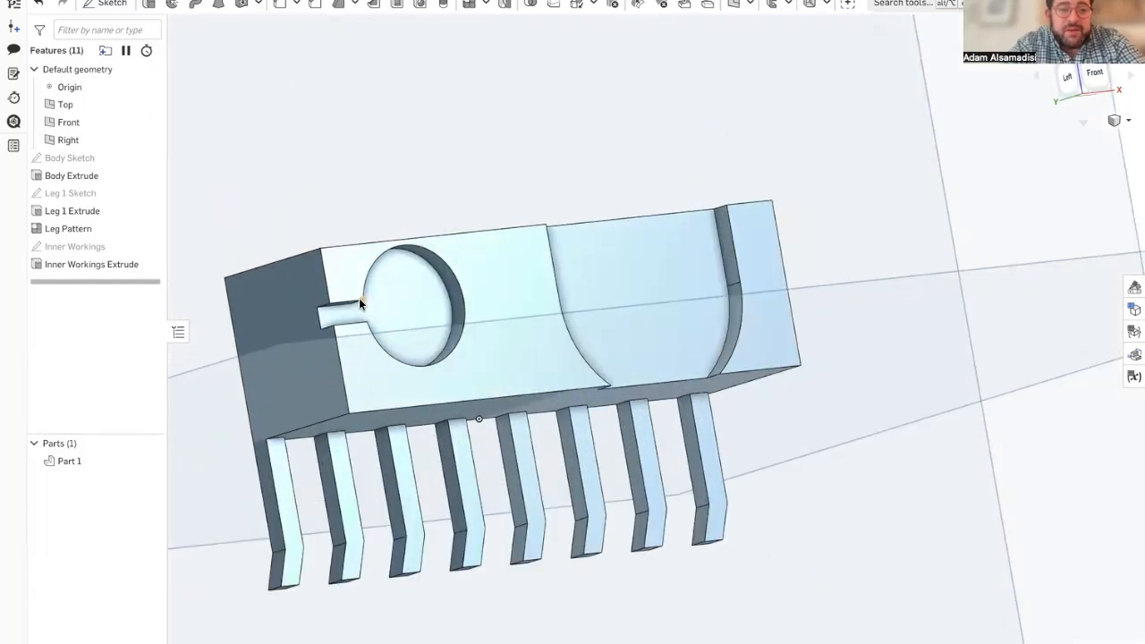
{"action": "scroll", "coordinate": [358, 298], "scroll_direction": "up", "scroll_amount": 5}
{"action": "scroll", "coordinate": [472, 299], "scroll_direction": "down", "scroll_amount": 3}
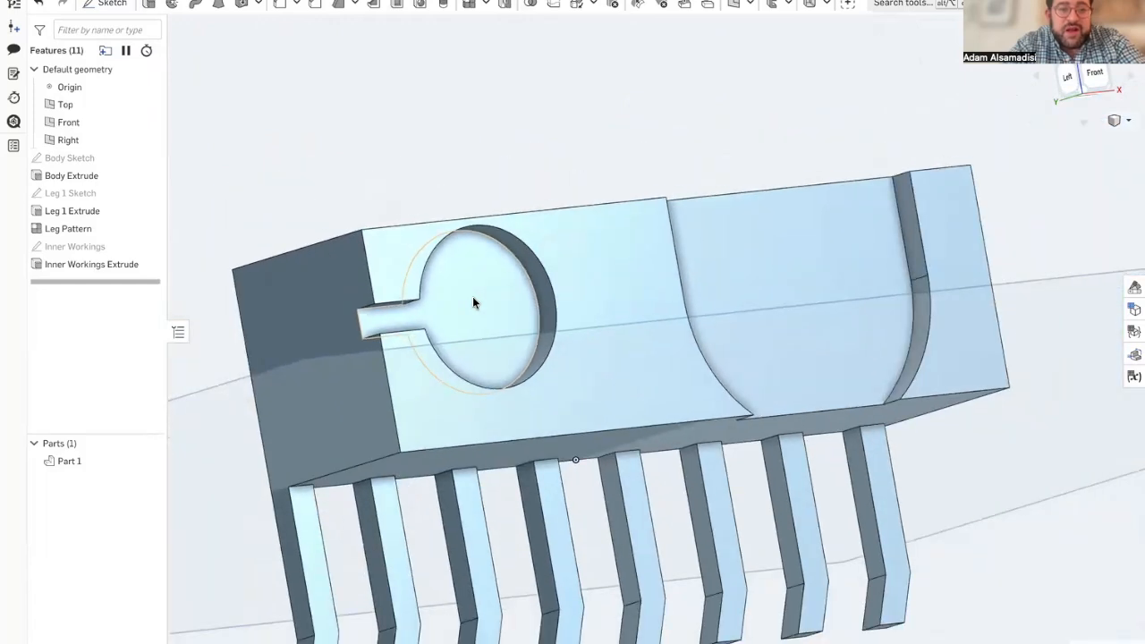
{"action": "scroll", "coordinate": [473, 296], "scroll_direction": "down", "scroll_amount": 1}
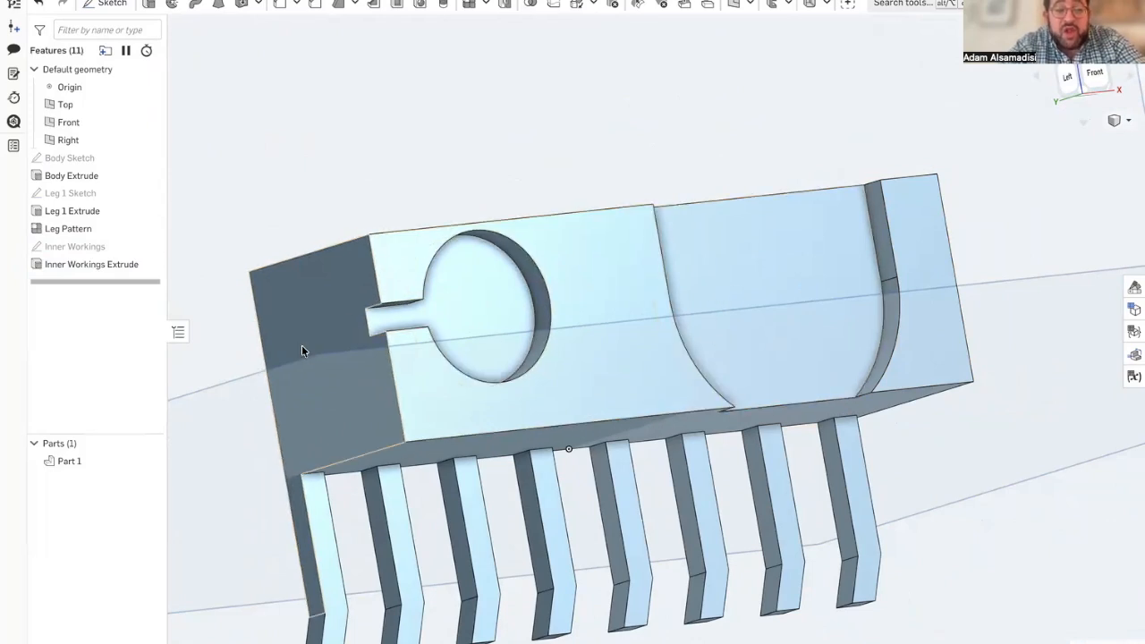
Step: Start a sketch on the body's slotted end face and check the wire input circle's dimensions in the ScooterbotFinale reference model
{"action": "left_click", "coordinate": [104, 4]}
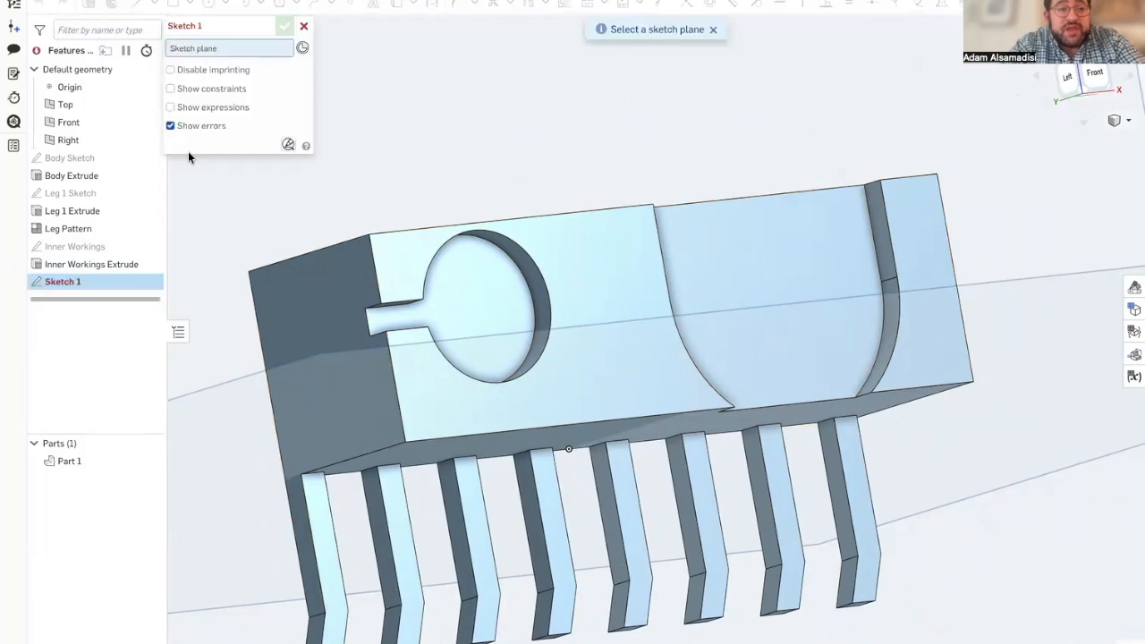
{"action": "left_click", "coordinate": [322, 381]}
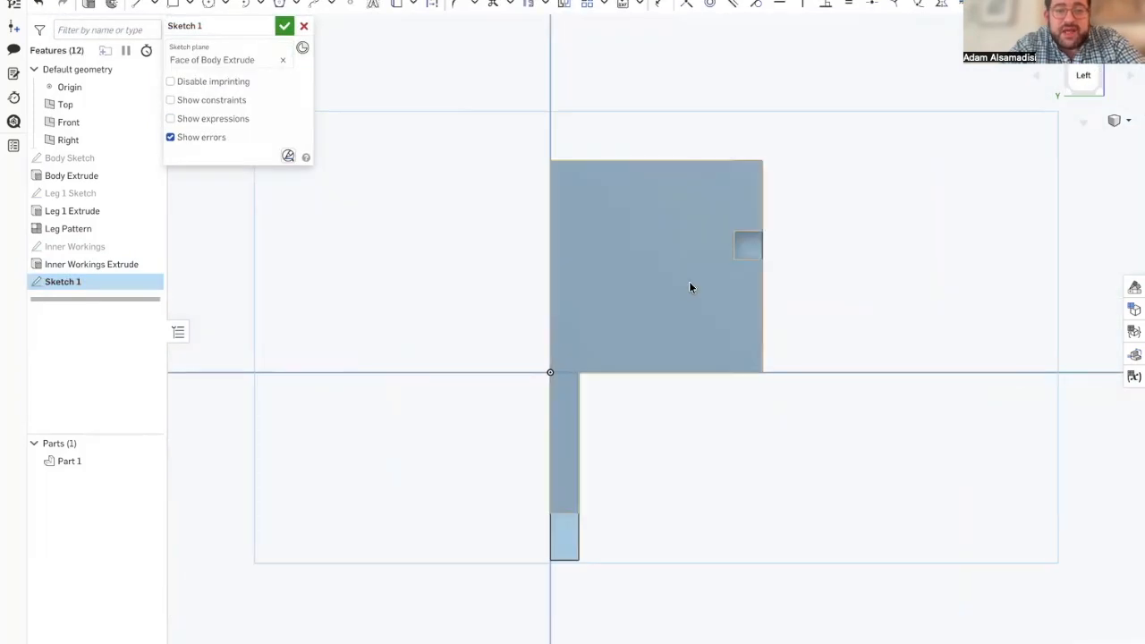
{"action": "mouse_move", "coordinate": [4, 219]}
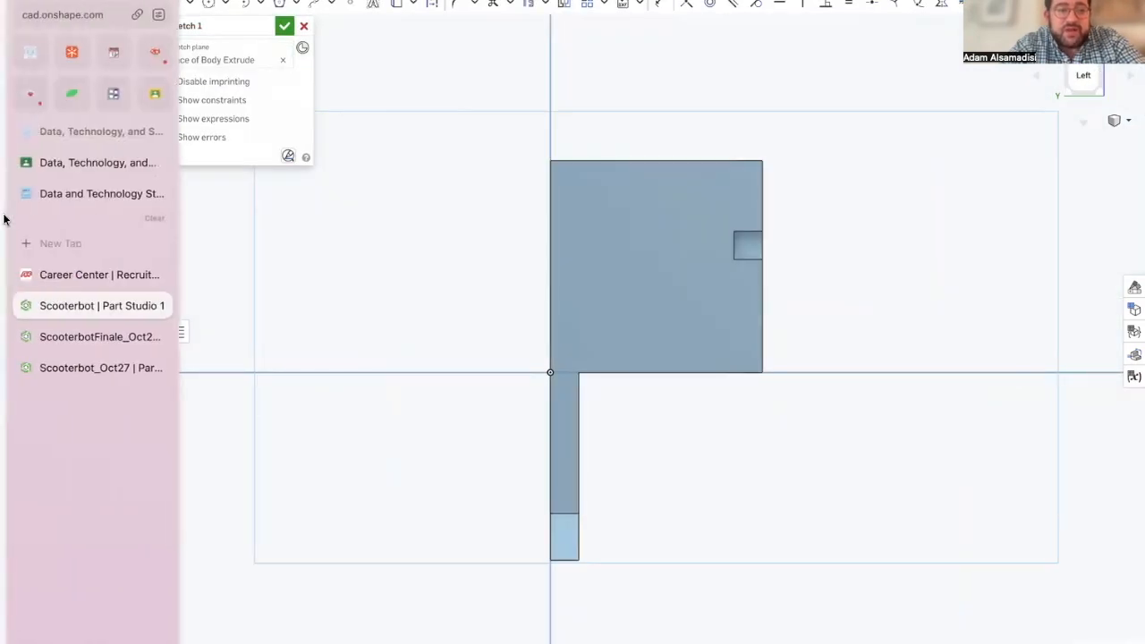
{"action": "left_click", "coordinate": [98, 338]}
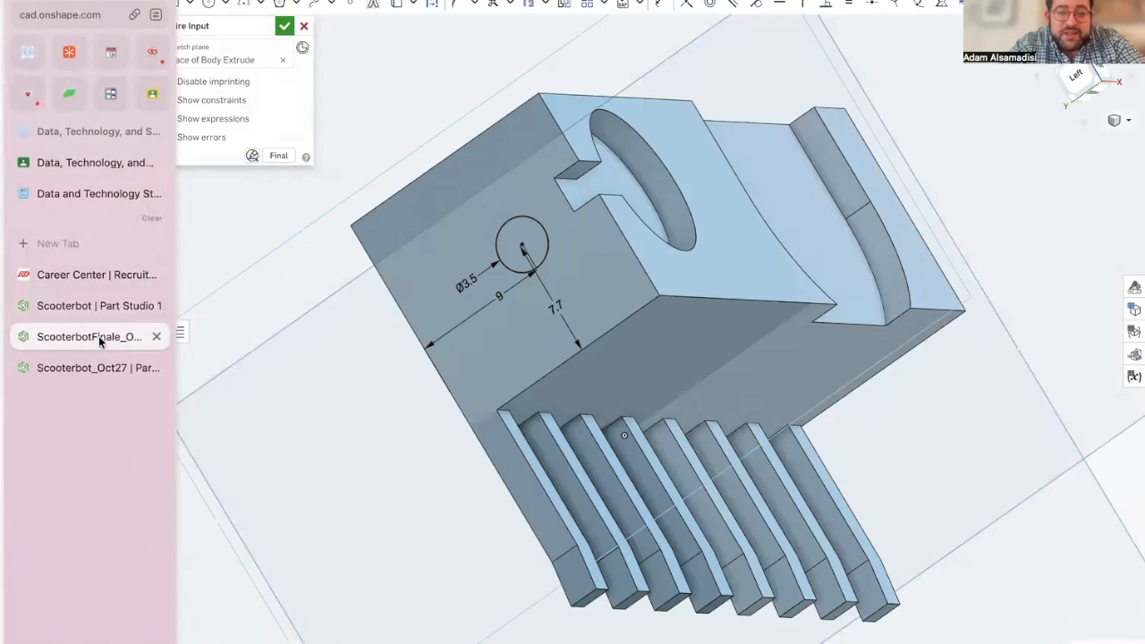
{"action": "left_click", "coordinate": [98, 313]}
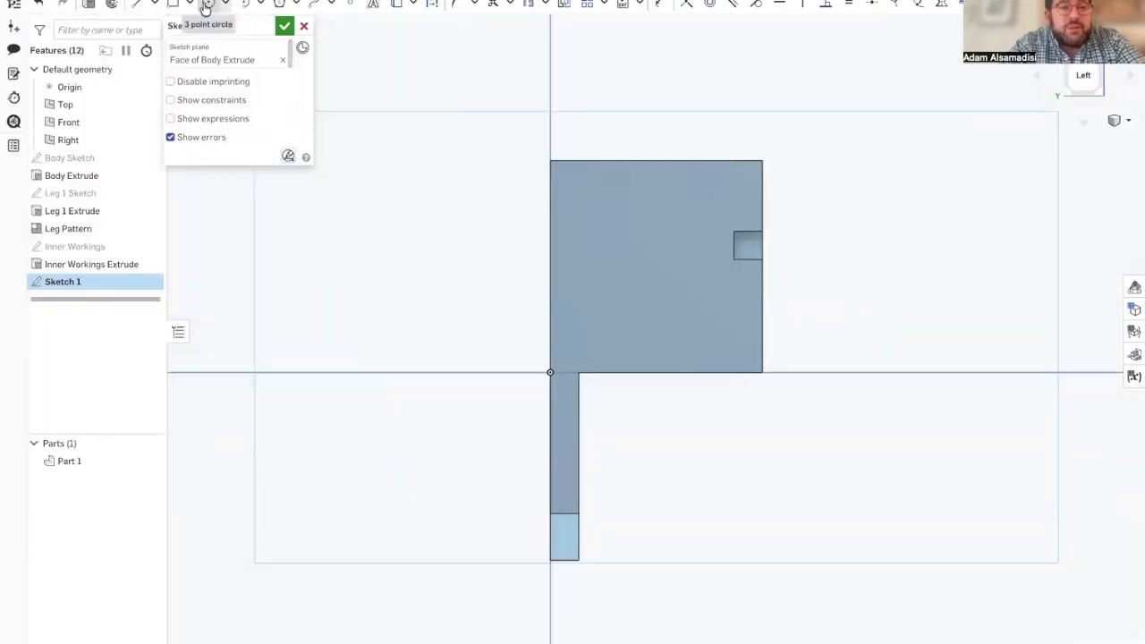
{"action": "mouse_move", "coordinate": [4, 199]}
{"action": "left_click", "coordinate": [65, 345]}
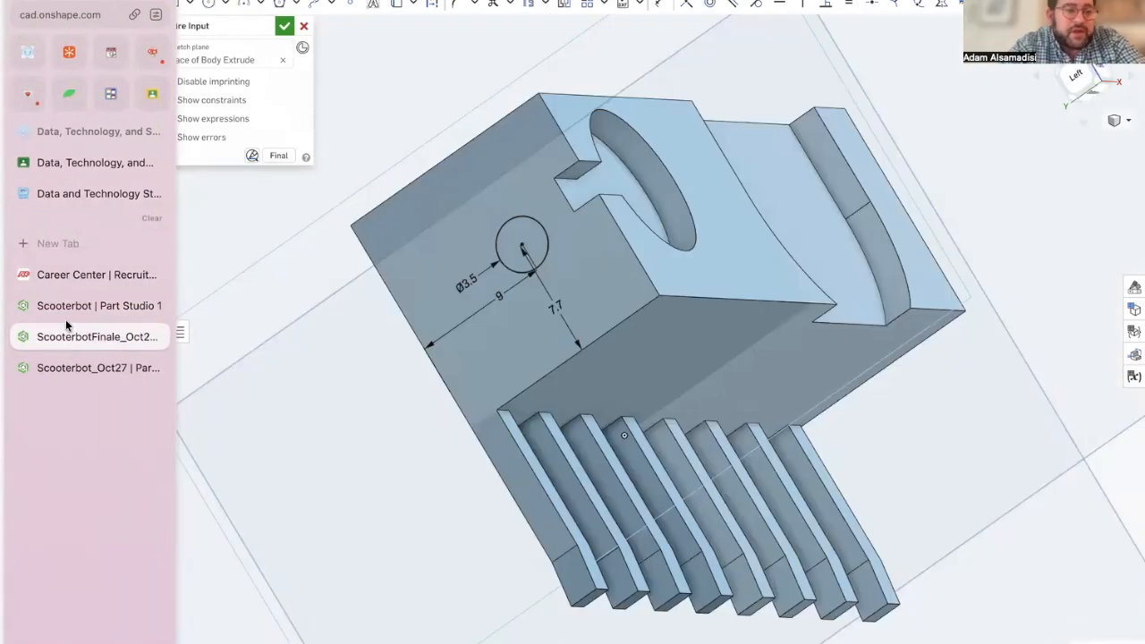
{"action": "left_click", "coordinate": [64, 308]}
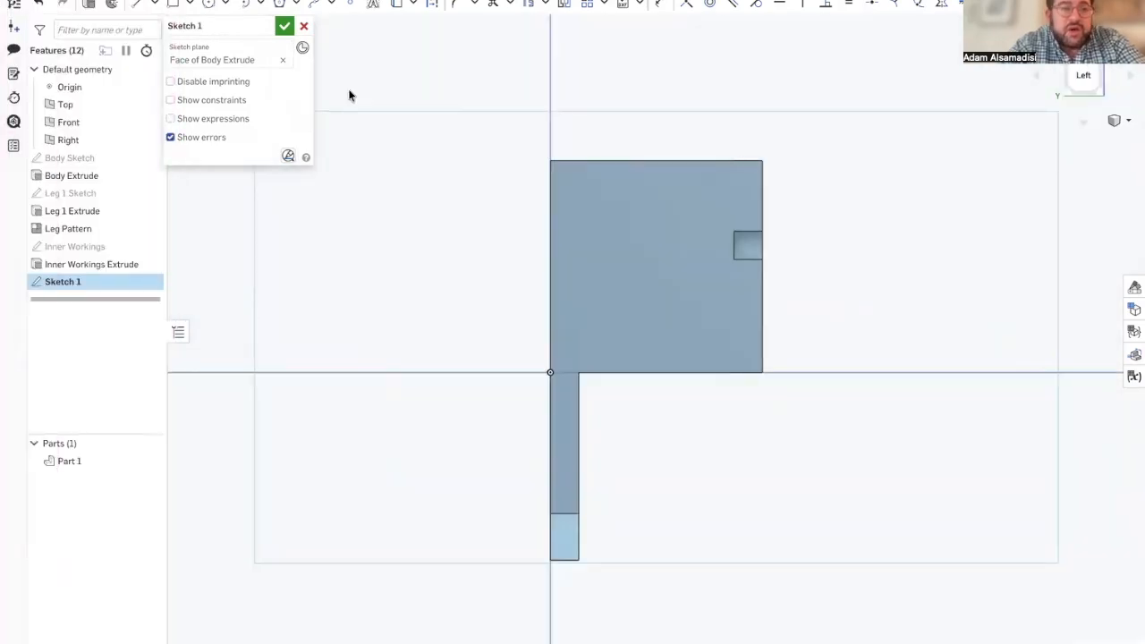
Step: Draw a center point circle 3.5 mm in diameter on the body's end face and accept the sketch
{"action": "left_click", "coordinate": [223, 4]}
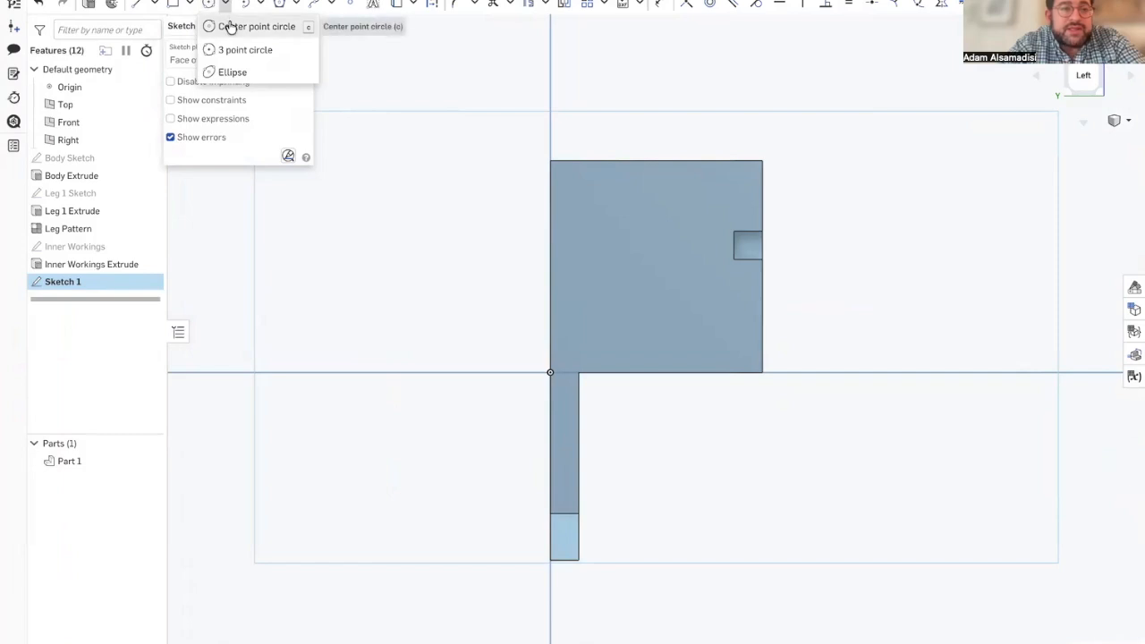
{"action": "left_click", "coordinate": [243, 24]}
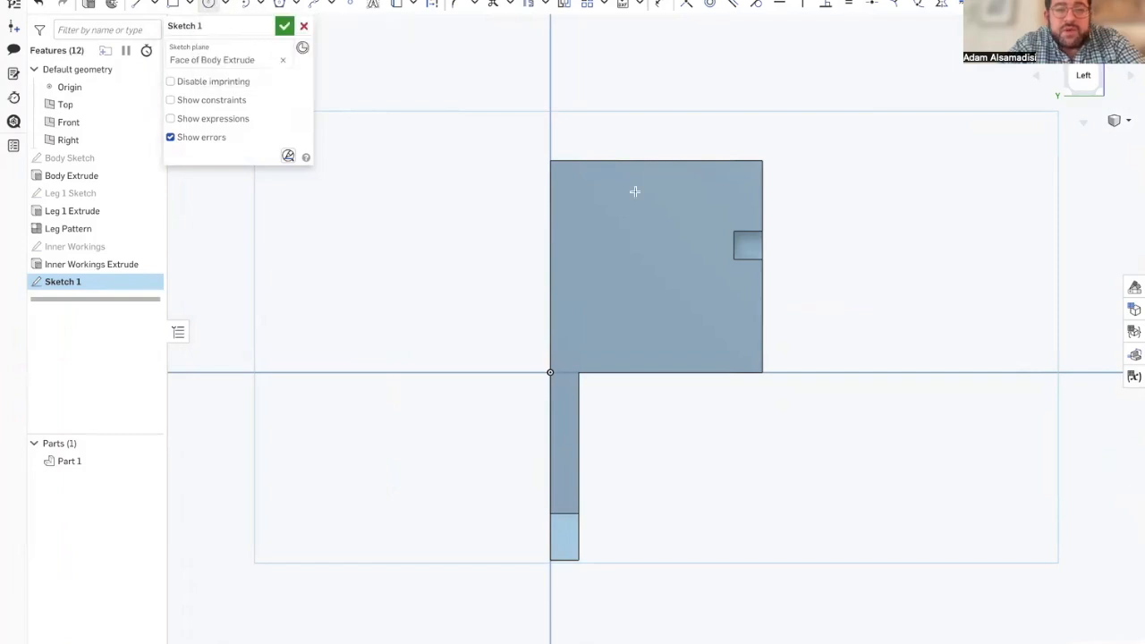
{"action": "left_click", "coordinate": [694, 285]}
{"action": "key", "text": "Return"}
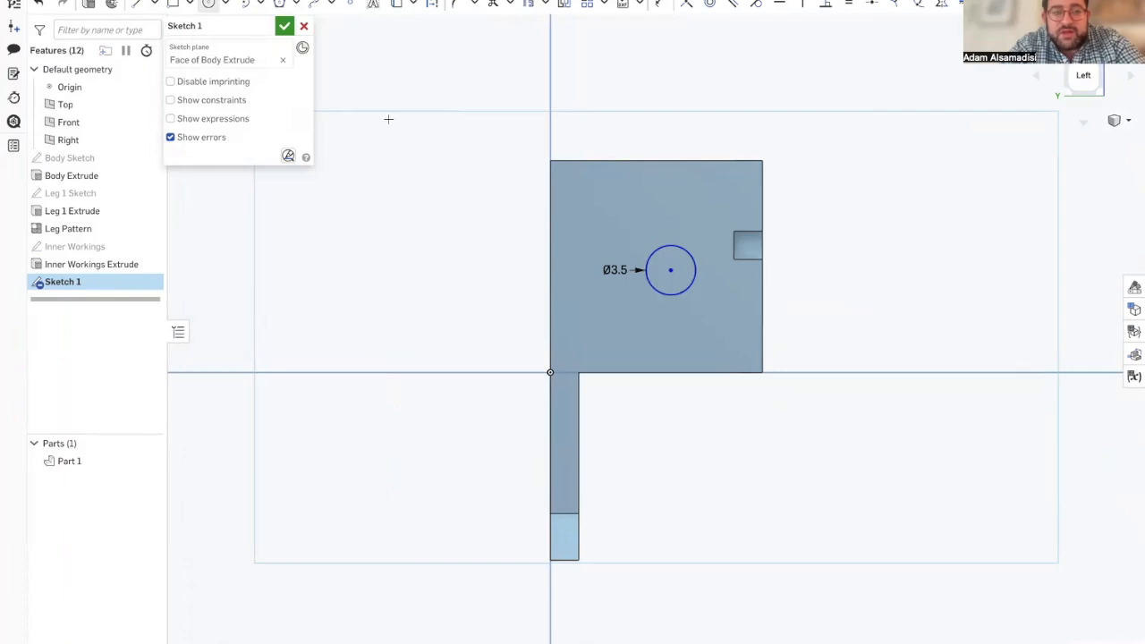
{"action": "left_click", "coordinate": [282, 27]}
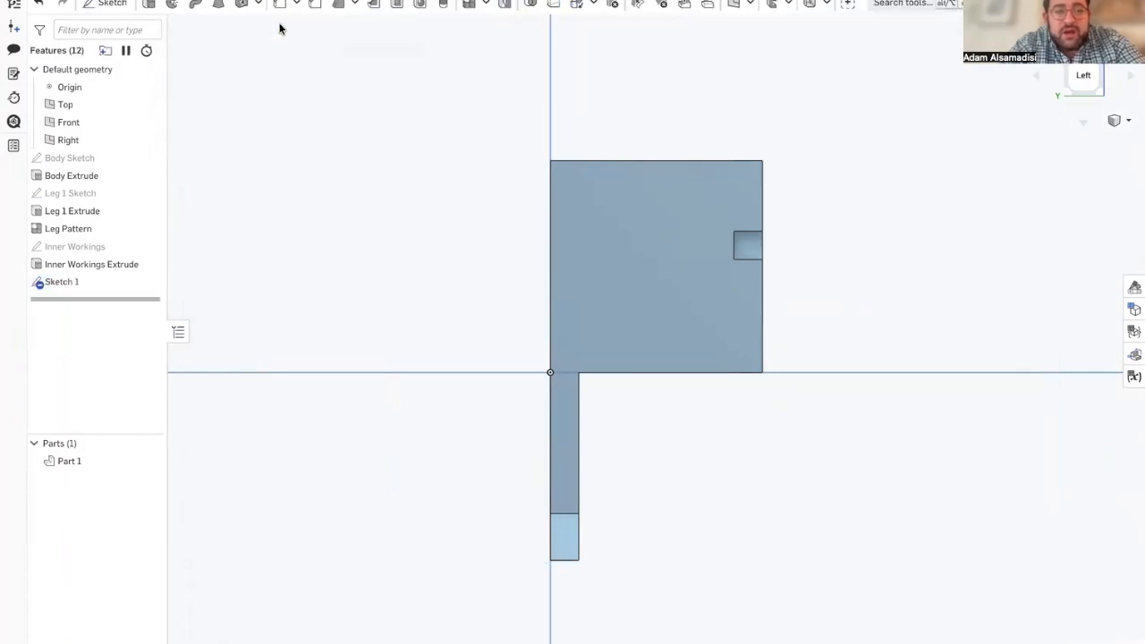
{"action": "left_click", "coordinate": [667, 274]}
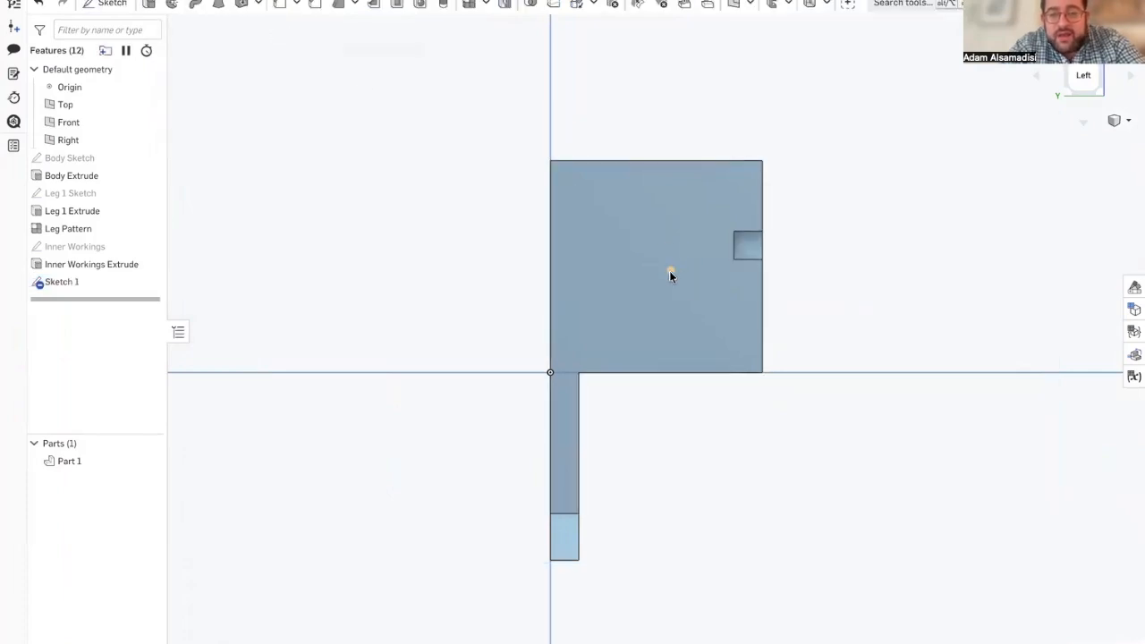
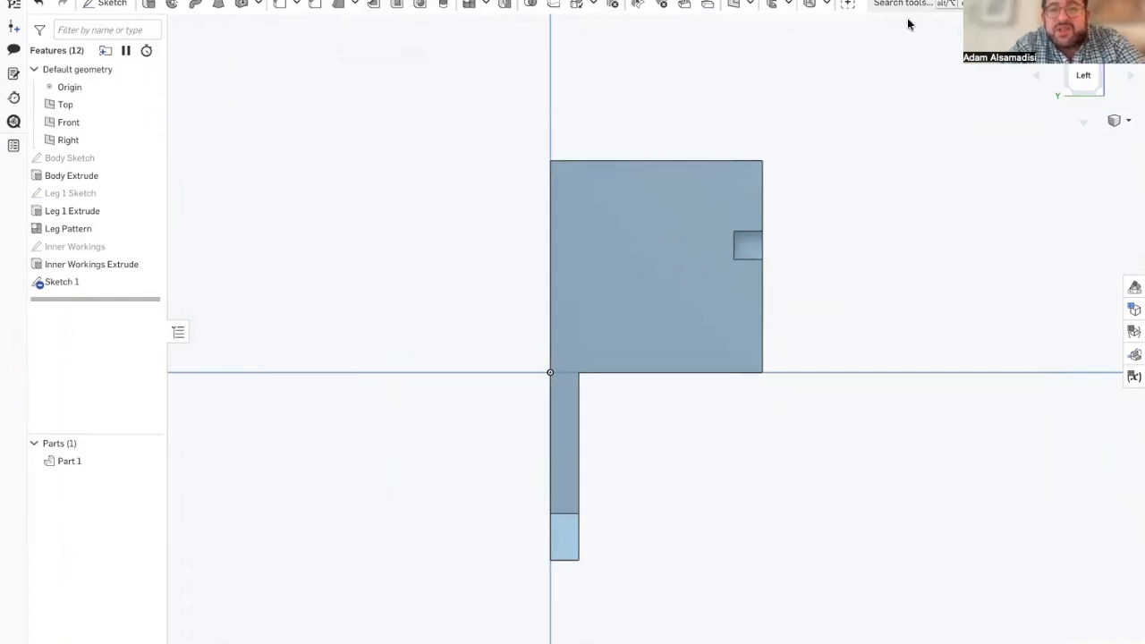
Step: Reopen the end-face circle sketch and dimension the circle's center 7.7 mm above the body's bottom edge
{"action": "double_click", "coordinate": [96, 282]}
{"action": "left_click", "coordinate": [658, 3]}
{"action": "left_click", "coordinate": [670, 270]}
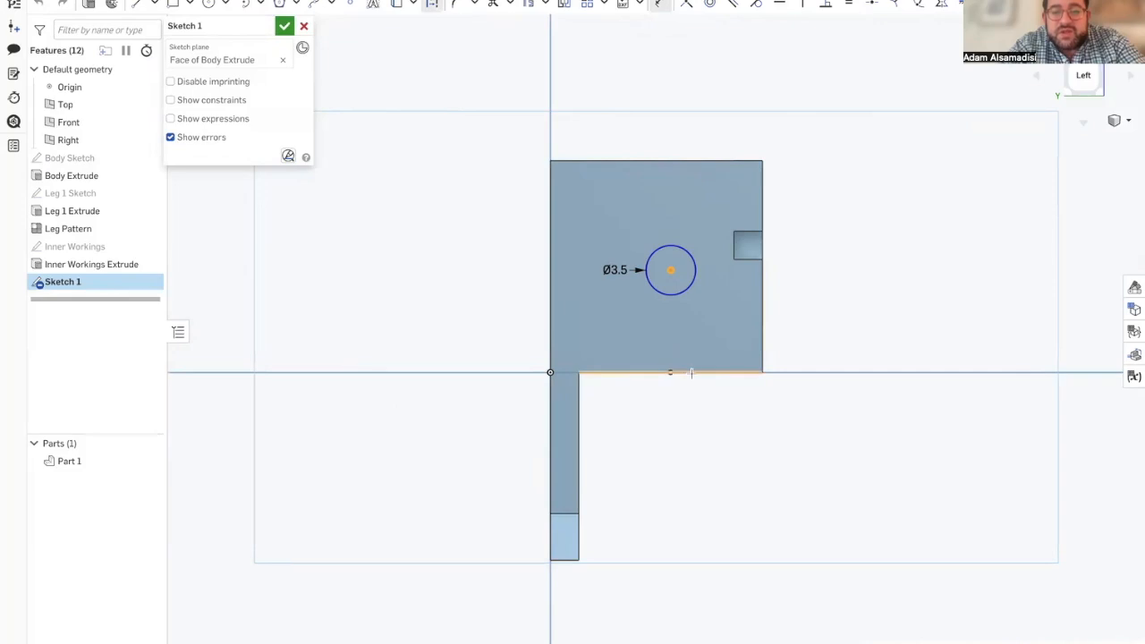
{"action": "left_click", "coordinate": [692, 371]}
{"action": "left_click", "coordinate": [677, 328]}
{"action": "type", "text": "7.7"}
{"action": "key", "text": "Return"}
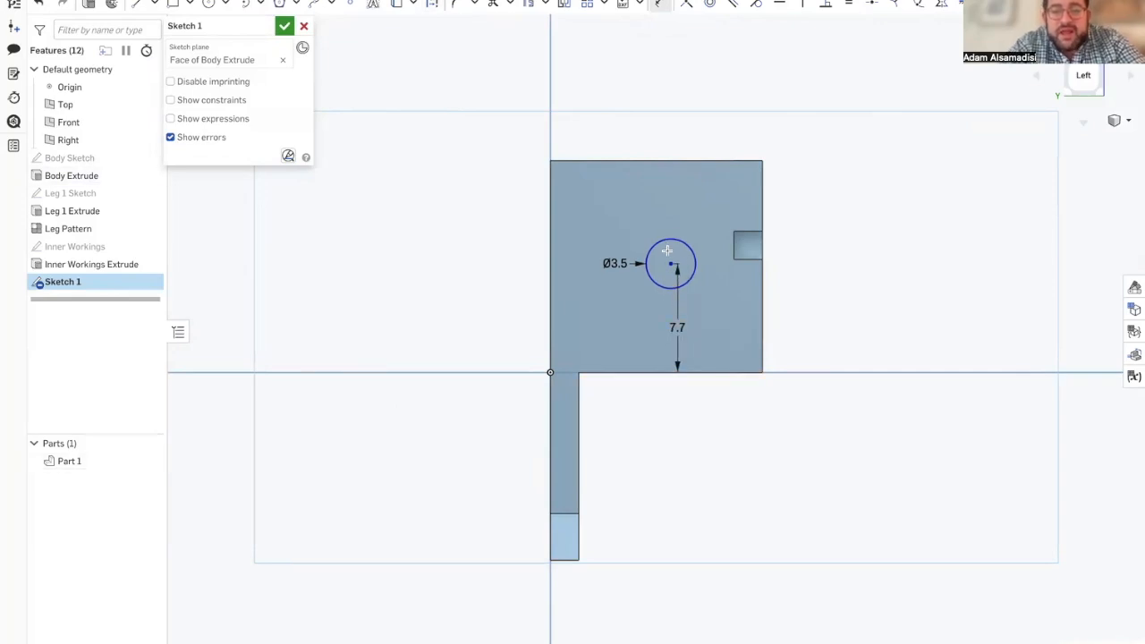
Step: Dimension the circle's center 9 mm from the body's back edge on the end face and accept the sketch
{"action": "left_click", "coordinate": [553, 259]}
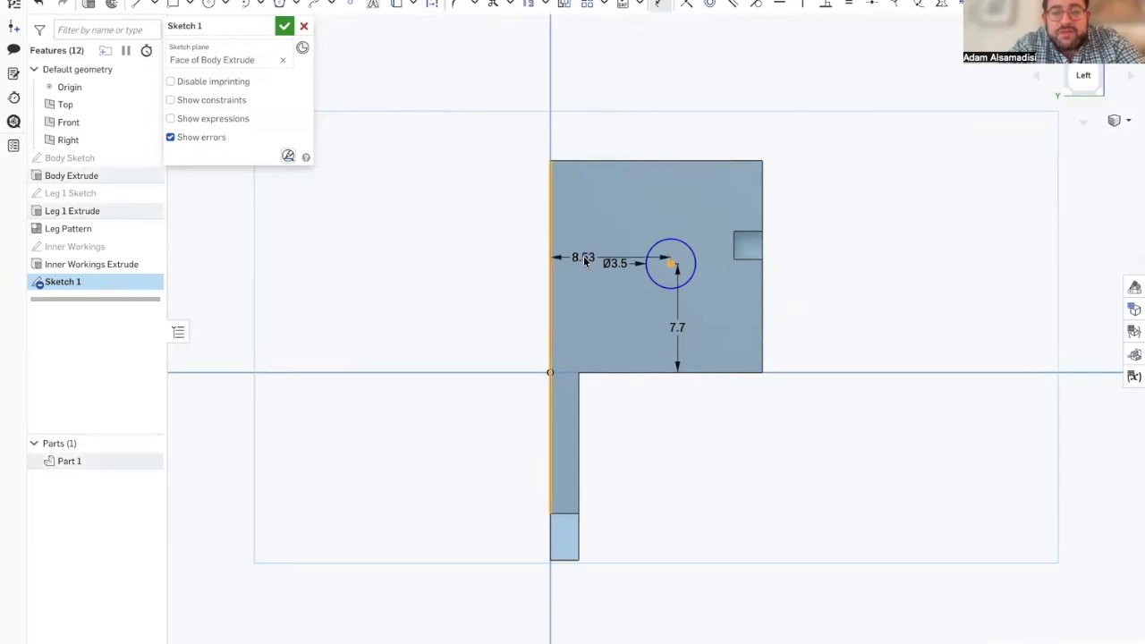
{"action": "left_click", "coordinate": [583, 257]}
{"action": "type", "text": "9"}
{"action": "key", "text": "Return"}
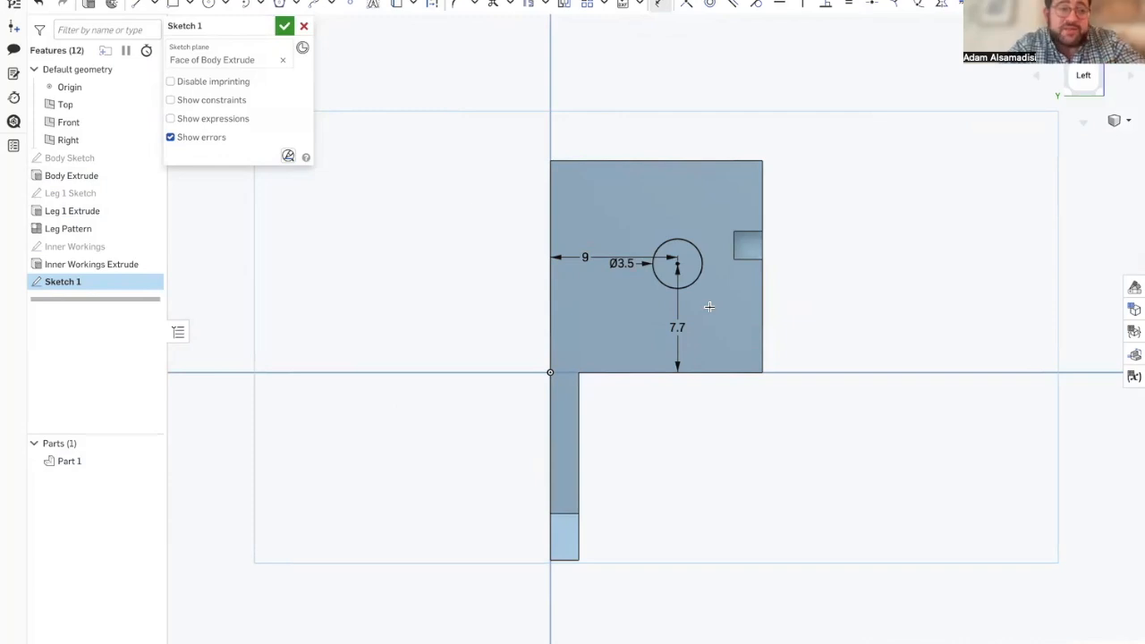
{"action": "left_click", "coordinate": [283, 26]}
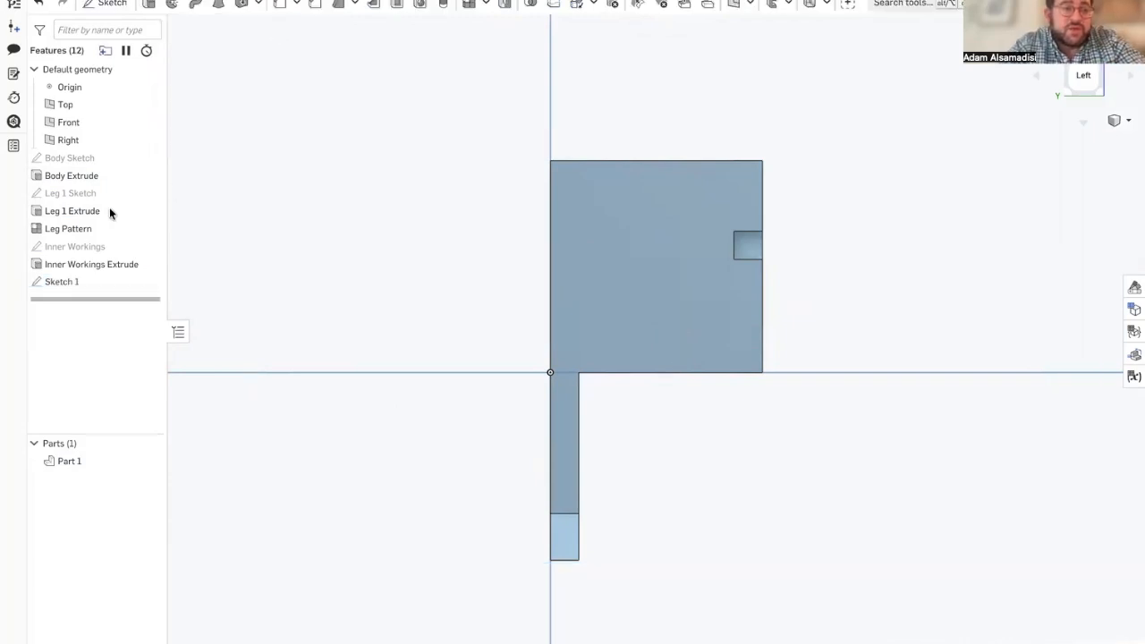
Step: Rename the end-face circle sketch as Wire Input
{"action": "right_click", "coordinate": [83, 280]}
{"action": "left_click", "coordinate": [117, 298]}
{"action": "type", "text": "W"}
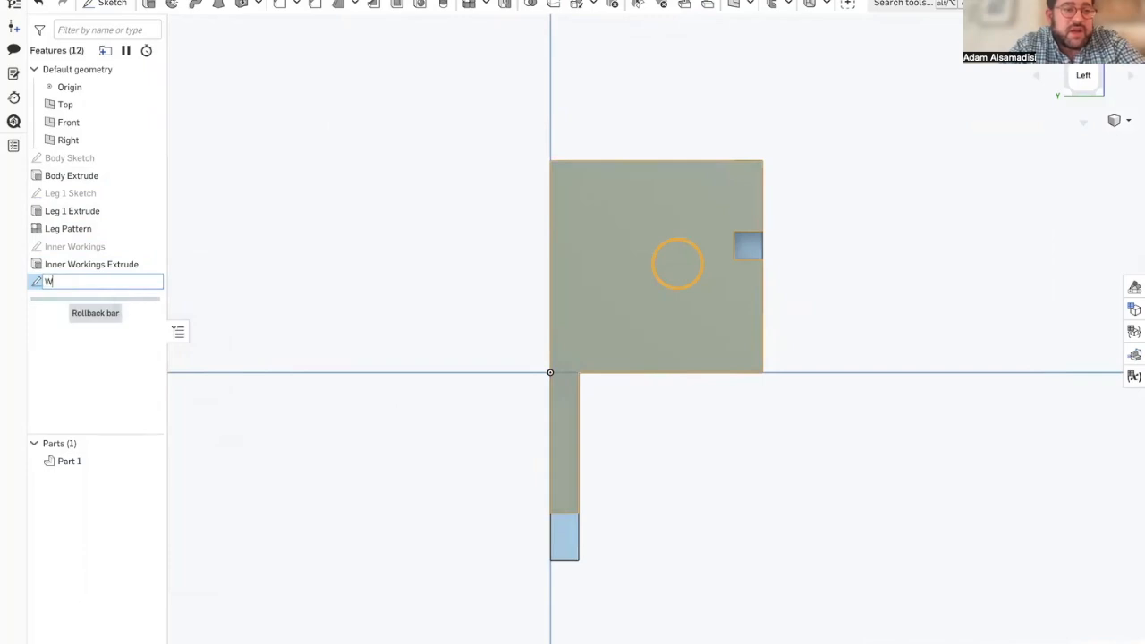
{"action": "type", "text": "ire Input"}
{"action": "key", "text": "Return"}
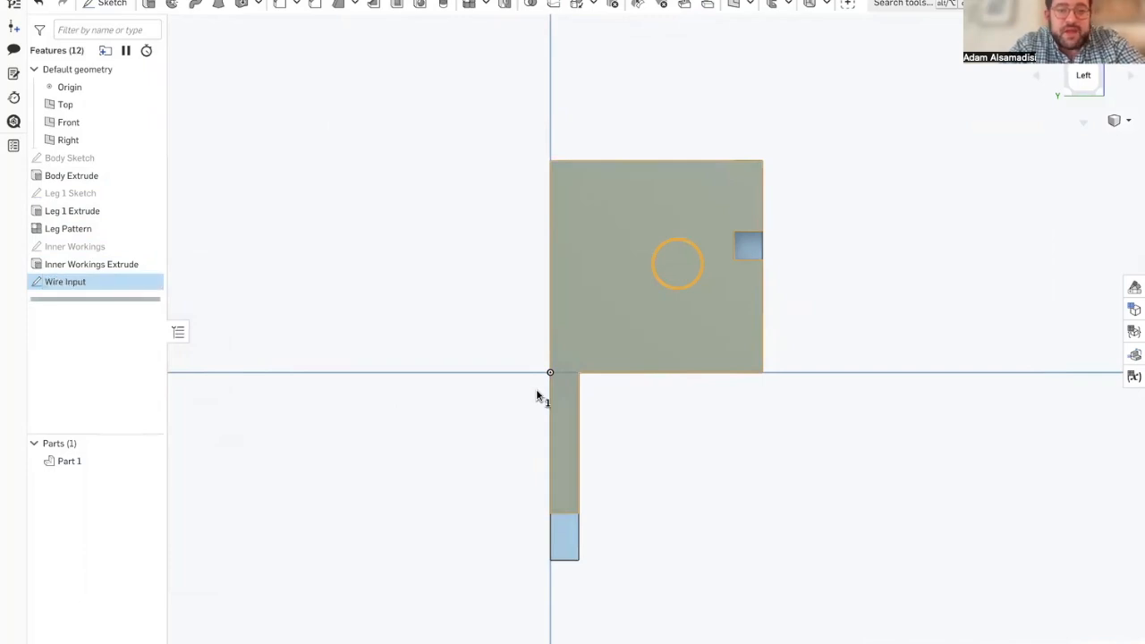
Step: Start a new sketch on the recessed floor of the U-shaped cut and view it face-on
{"action": "right_click_drag", "start_coordinate": [538, 389], "coordinate": [504, 389]}
{"action": "right_click_drag", "start_coordinate": [884, 334], "coordinate": [1001, 294]}
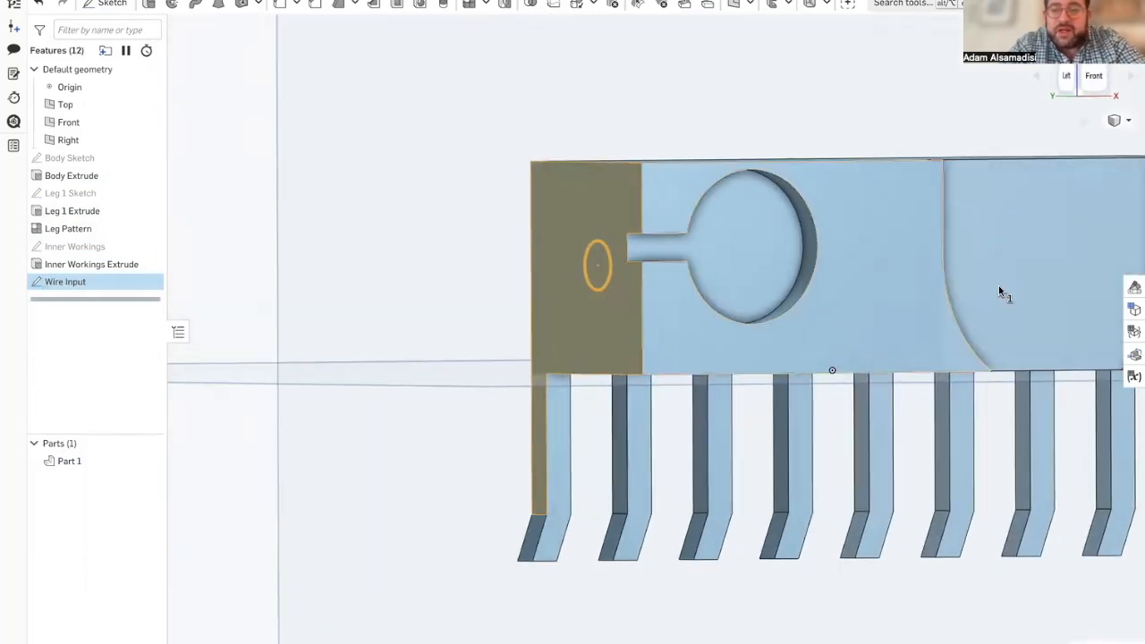
{"action": "left_click", "coordinate": [1066, 266]}
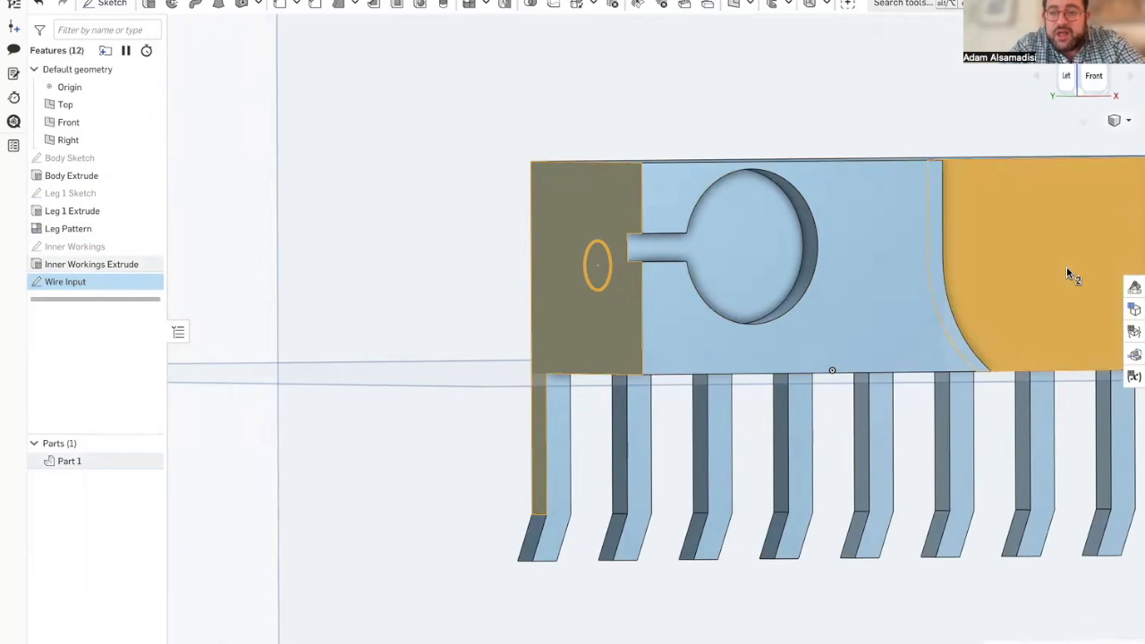
{"action": "scroll", "coordinate": [327, 345], "scroll_direction": "down", "scroll_amount": 10}
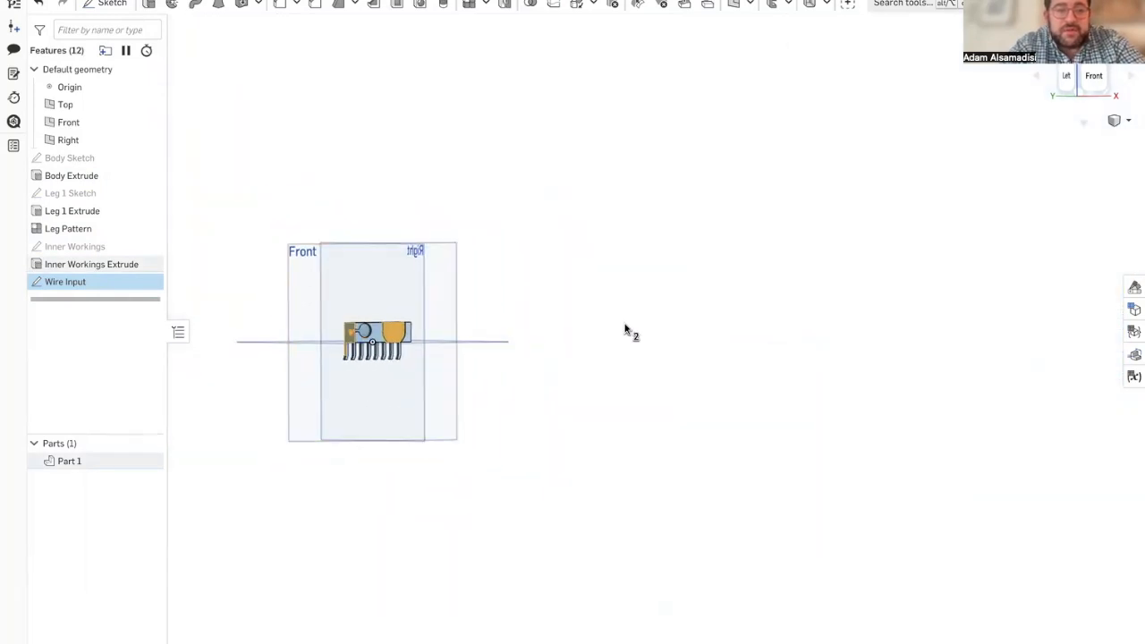
{"action": "left_click", "coordinate": [626, 332]}
{"action": "scroll", "coordinate": [387, 345], "scroll_direction": "up", "scroll_amount": 10}
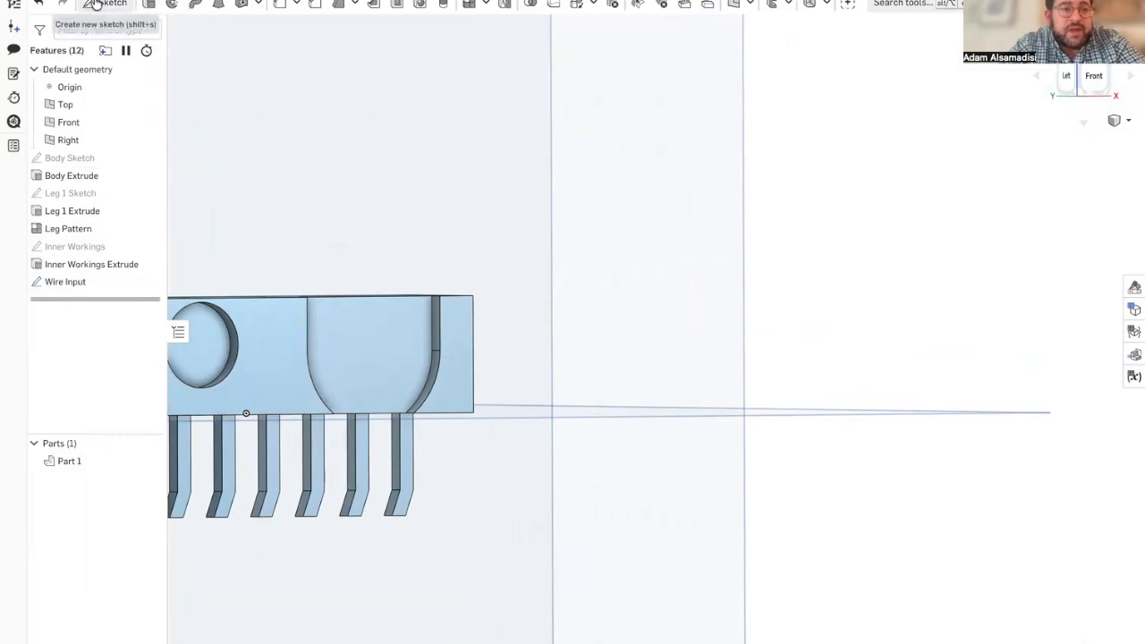
{"action": "left_click", "coordinate": [107, 3]}
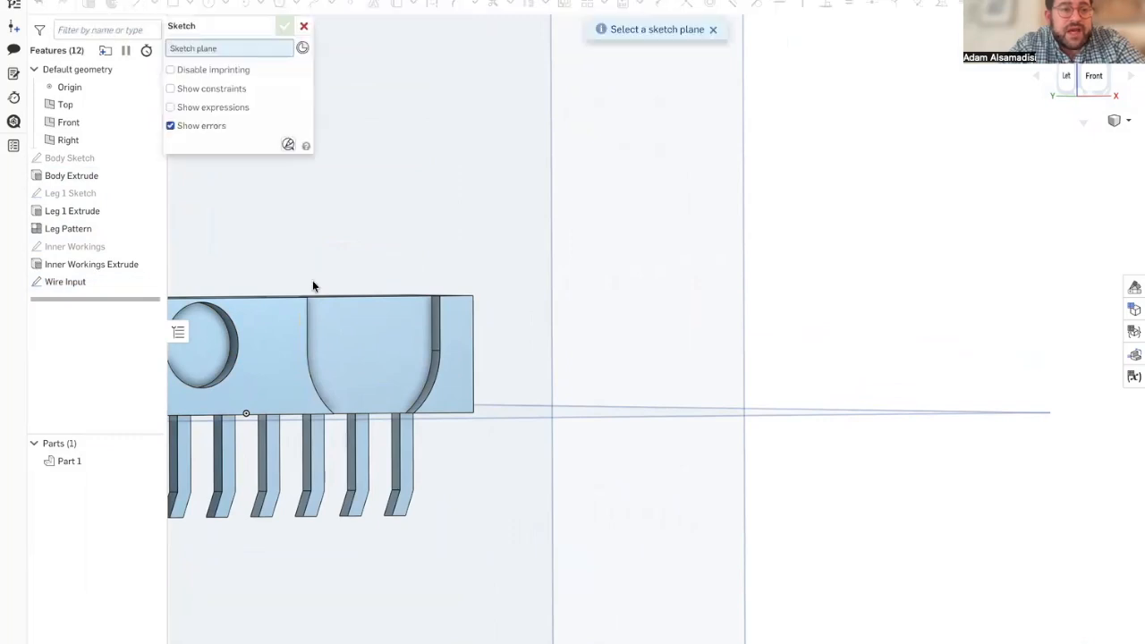
{"action": "left_click", "coordinate": [358, 362]}
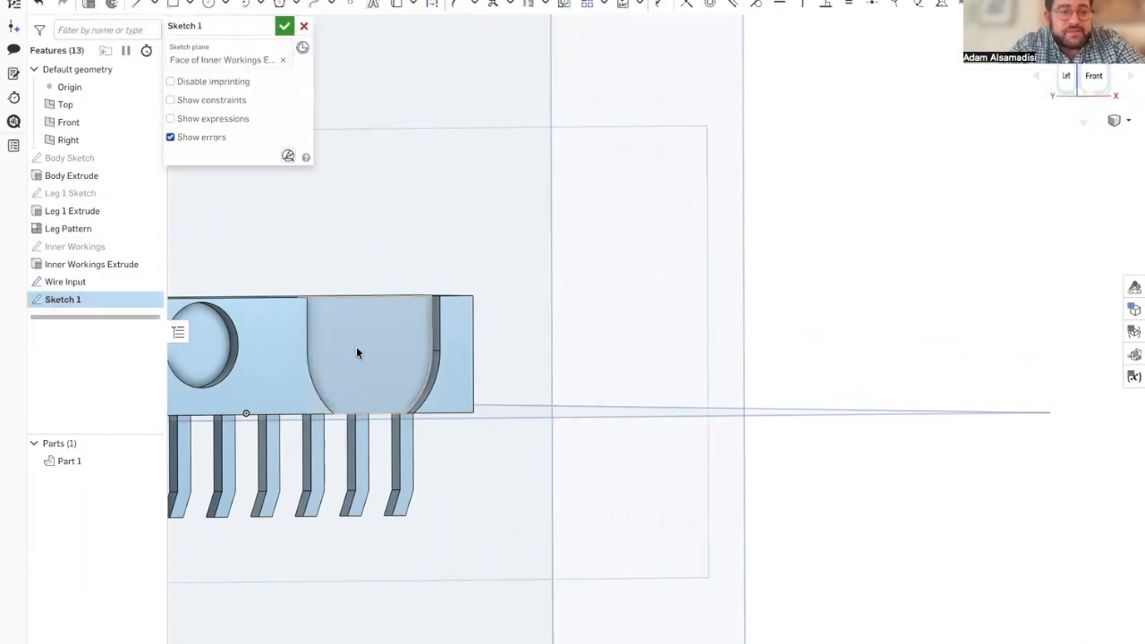
{"action": "right_click", "coordinate": [356, 351]}
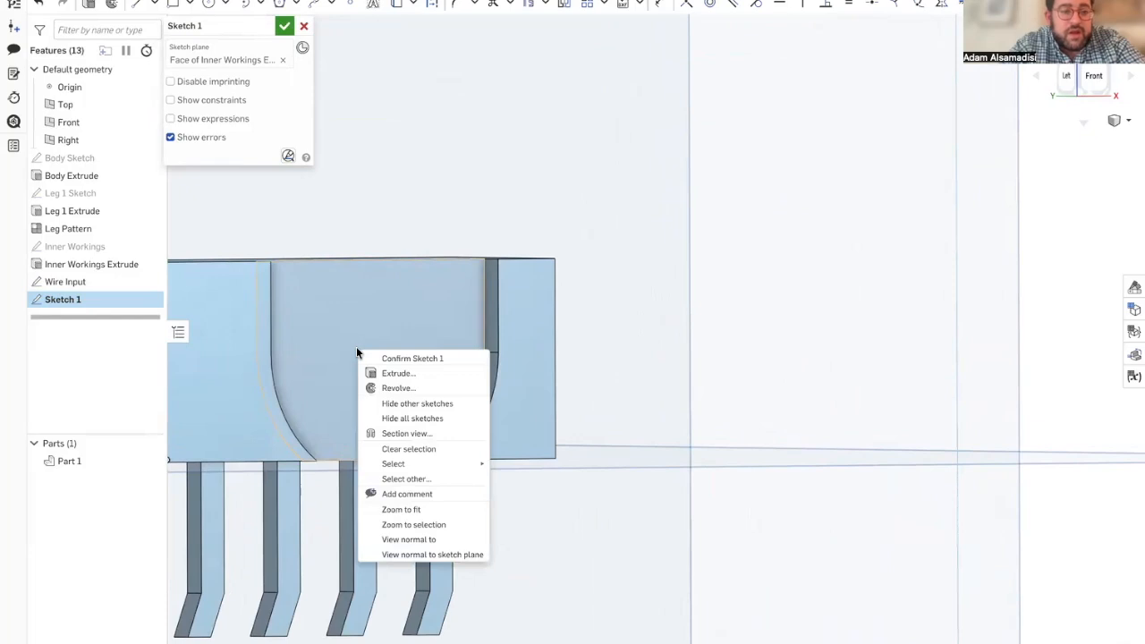
{"action": "key", "text": "n"}
{"action": "scroll", "coordinate": [663, 380], "scroll_direction": "up", "scroll_amount": 2}
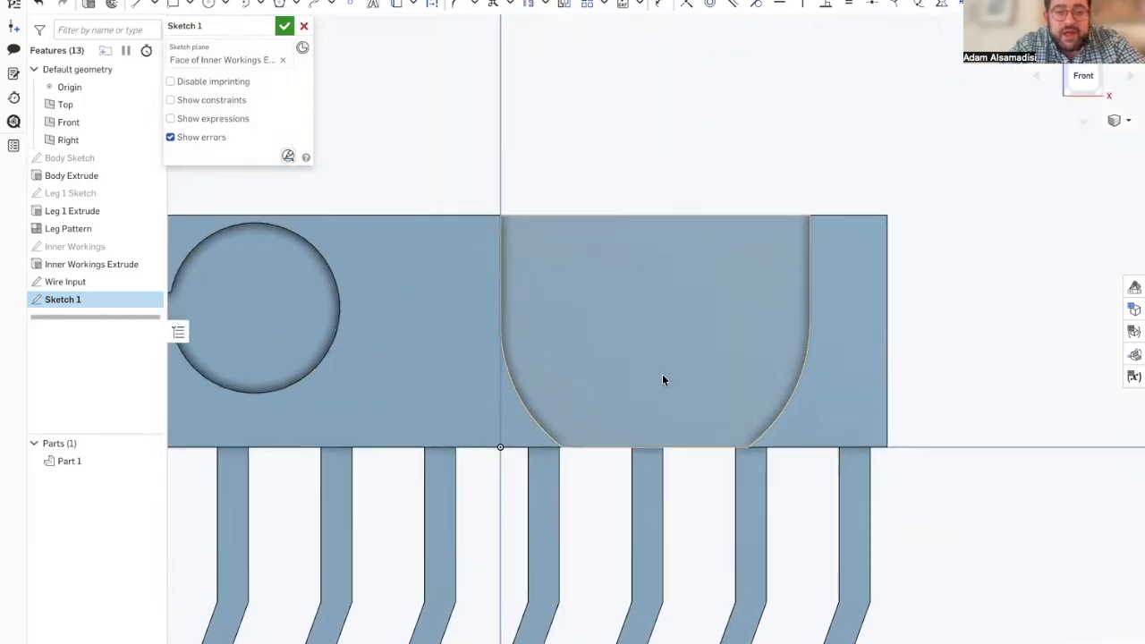
{"action": "scroll", "coordinate": [662, 380], "scroll_direction": "up", "scroll_amount": 3}
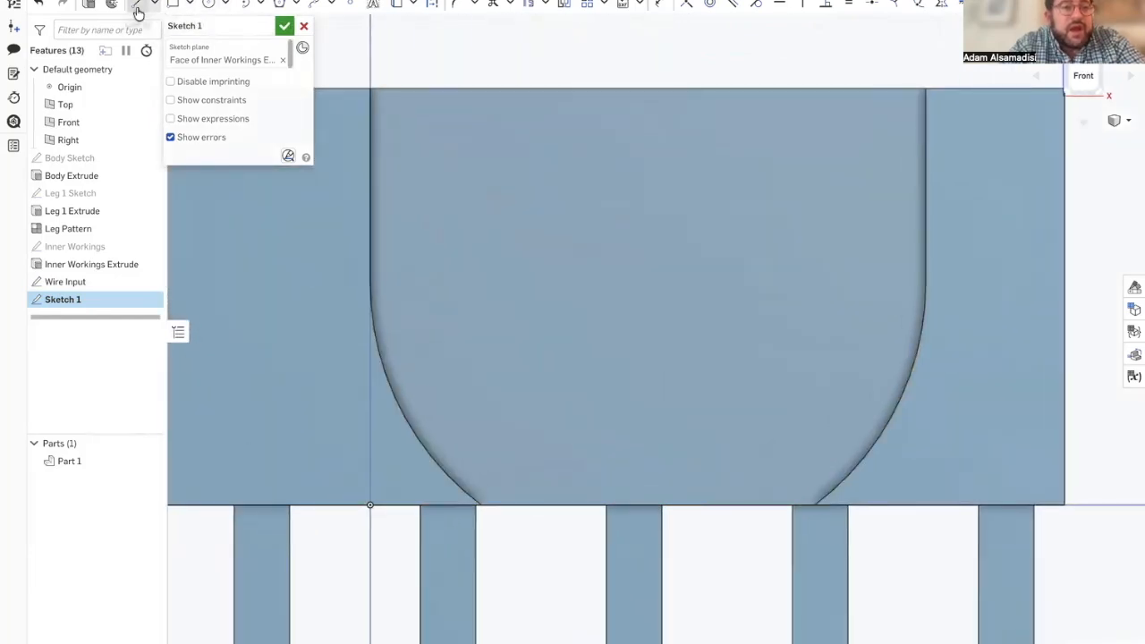
Step: Check the Wire Output circle's diameter and position dimensions in the ScooterbotFinale reference model and return to the Scooterbot part studio
{"action": "mouse_move", "coordinate": [53, 249]}
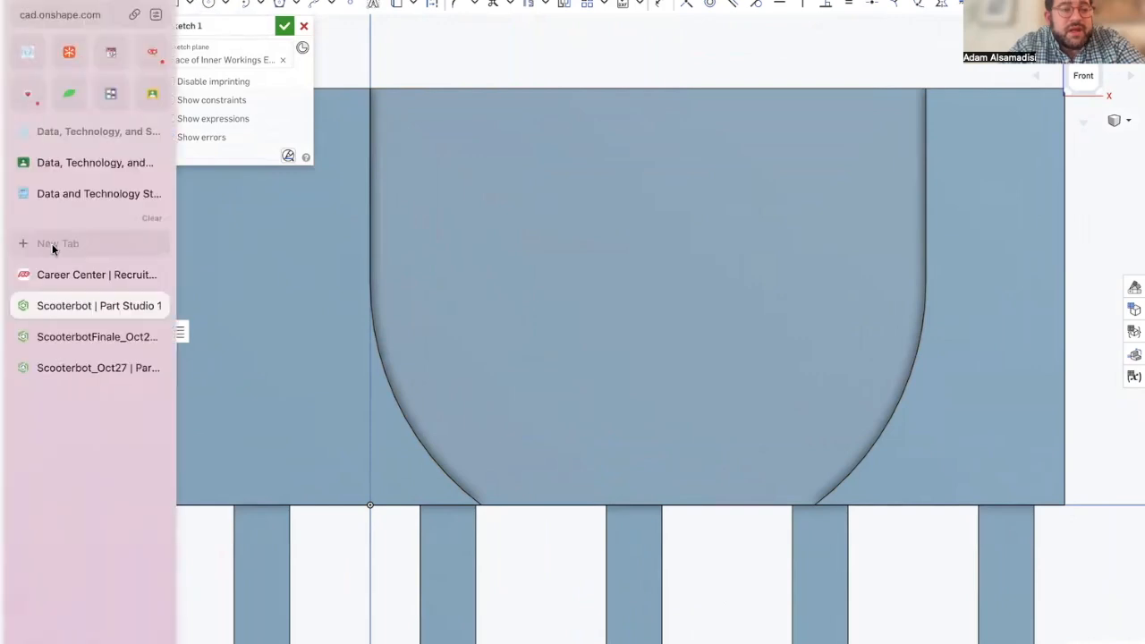
{"action": "left_click", "coordinate": [83, 335]}
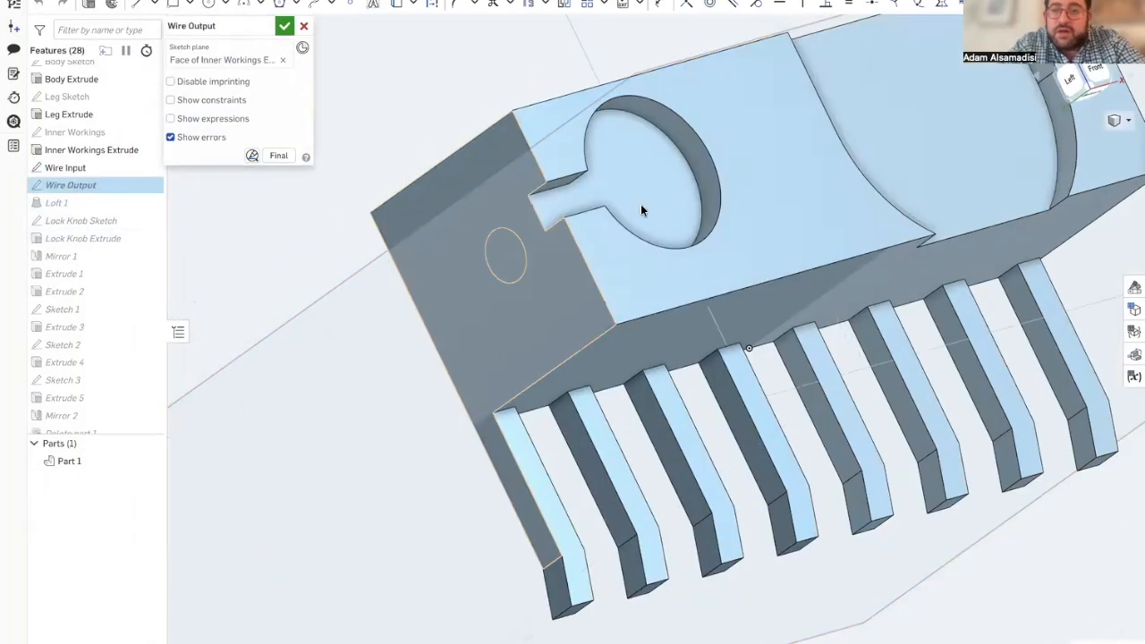
{"action": "mouse_move", "coordinate": [746, 221]}
{"action": "right_mouse_down"}
{"action": "mouse_move", "coordinate": [714, 239]}
{"action": "mouse_move", "coordinate": [761, 199]}
{"action": "right_mouse_up"}
{"action": "scroll", "coordinate": [883, 179], "scroll_direction": "up", "scroll_amount": 4}
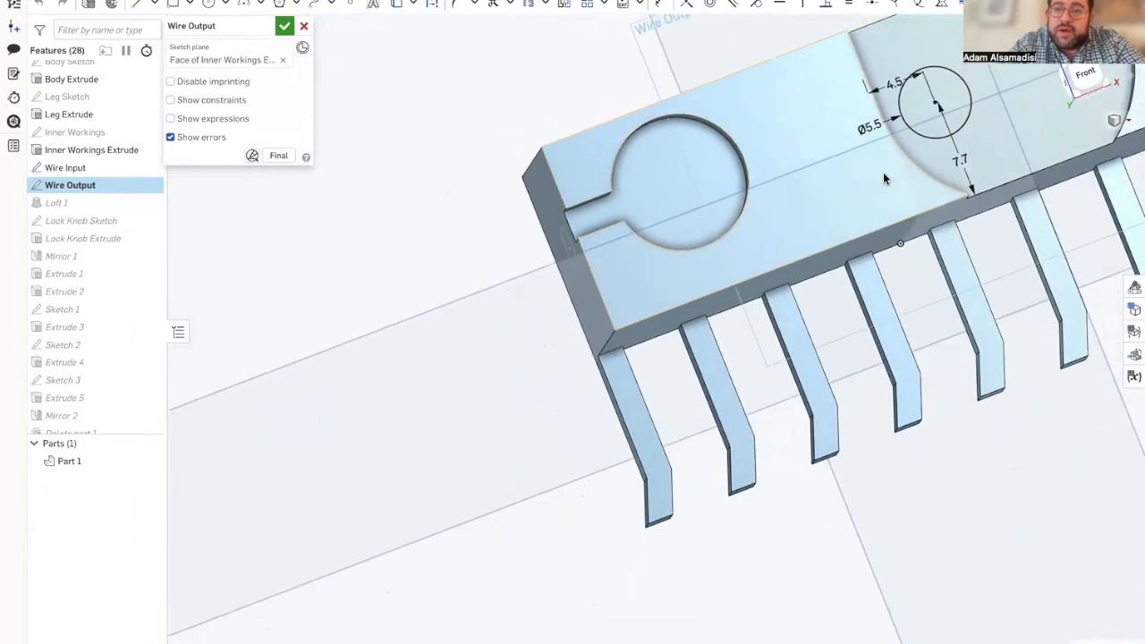
{"action": "right_click_drag", "start_coordinate": [1092, 263], "coordinate": [815, 186]}
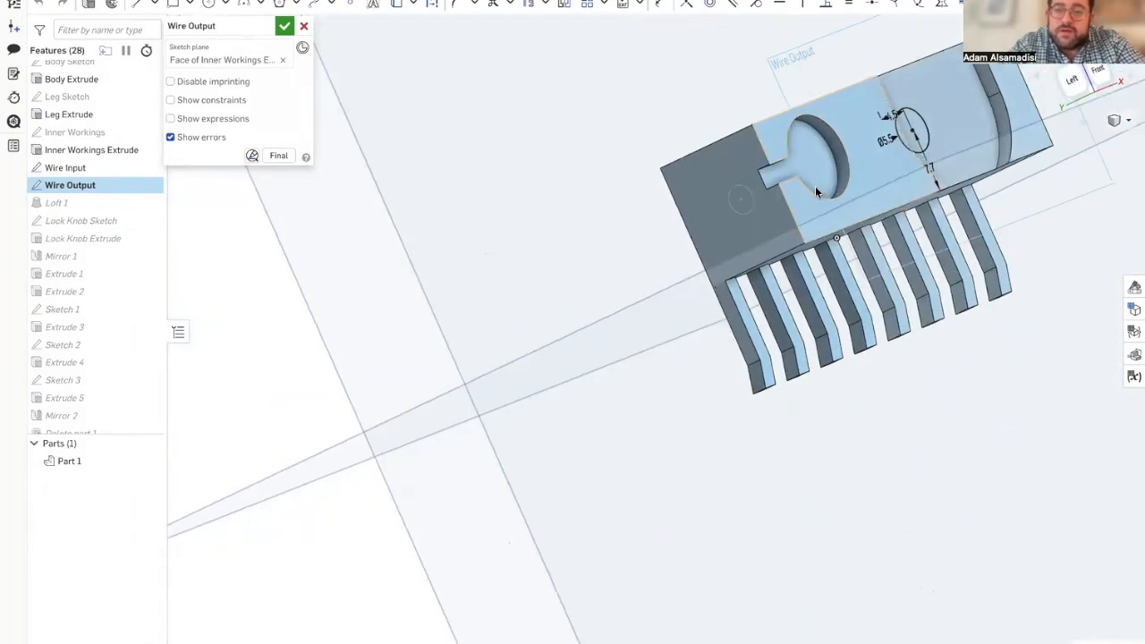
{"action": "double_click", "coordinate": [78, 167]}
{"action": "double_click", "coordinate": [78, 185]}
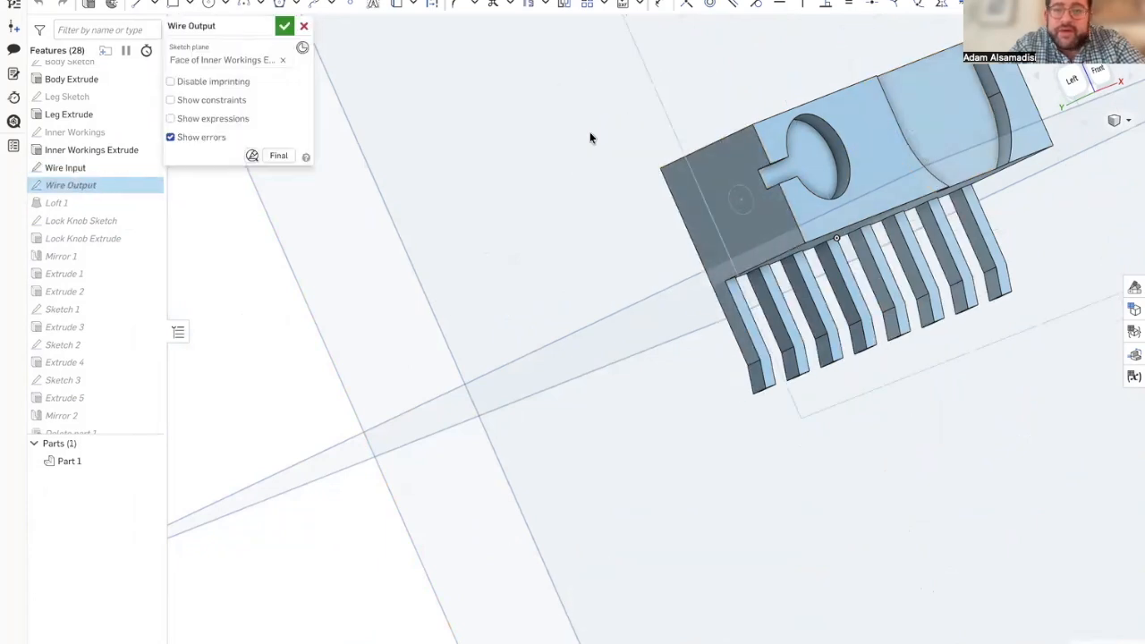
{"action": "right_click_drag", "start_coordinate": [887, 152], "coordinate": [823, 152]}
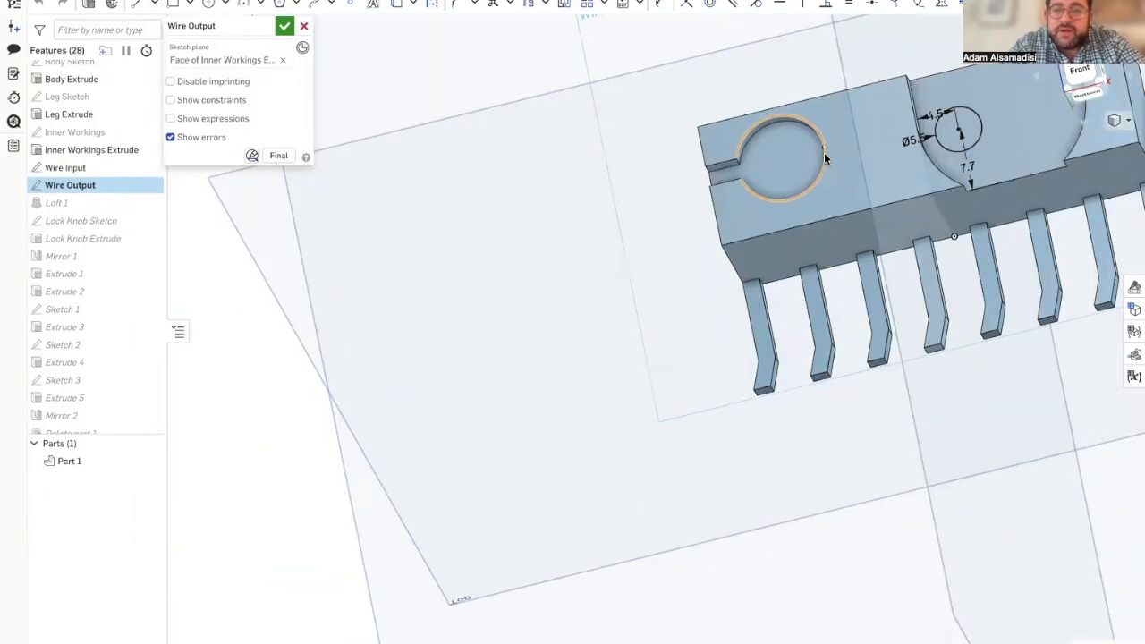
{"action": "right_click_drag", "start_coordinate": [1019, 149], "coordinate": [1021, 180]}
{"action": "mouse_move", "coordinate": [7, 224]}
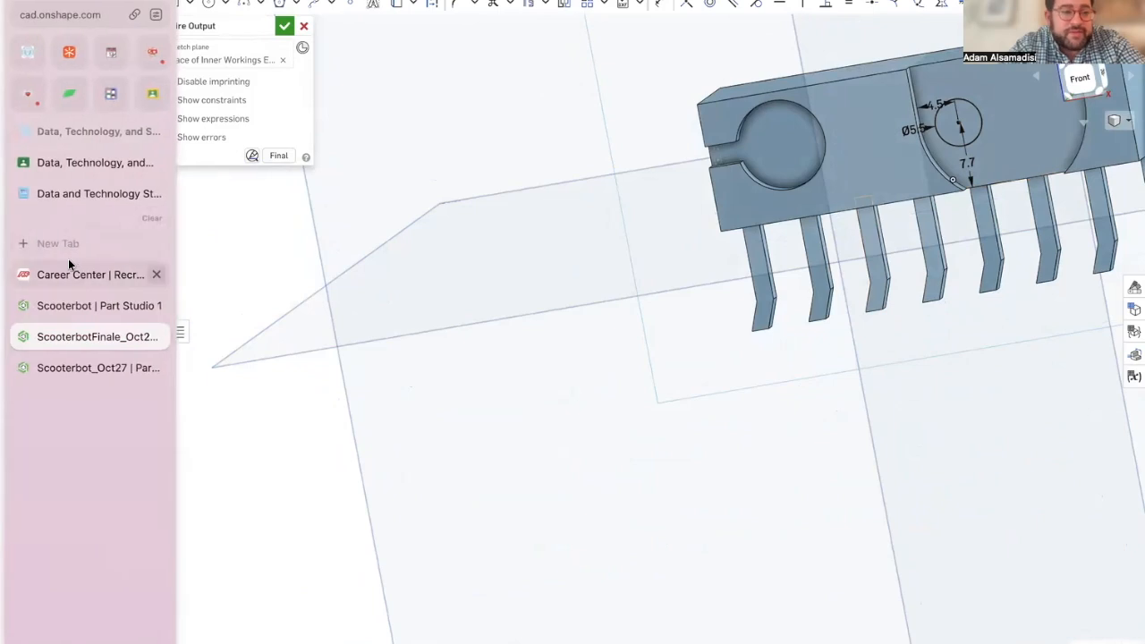
{"action": "left_click", "coordinate": [79, 303]}
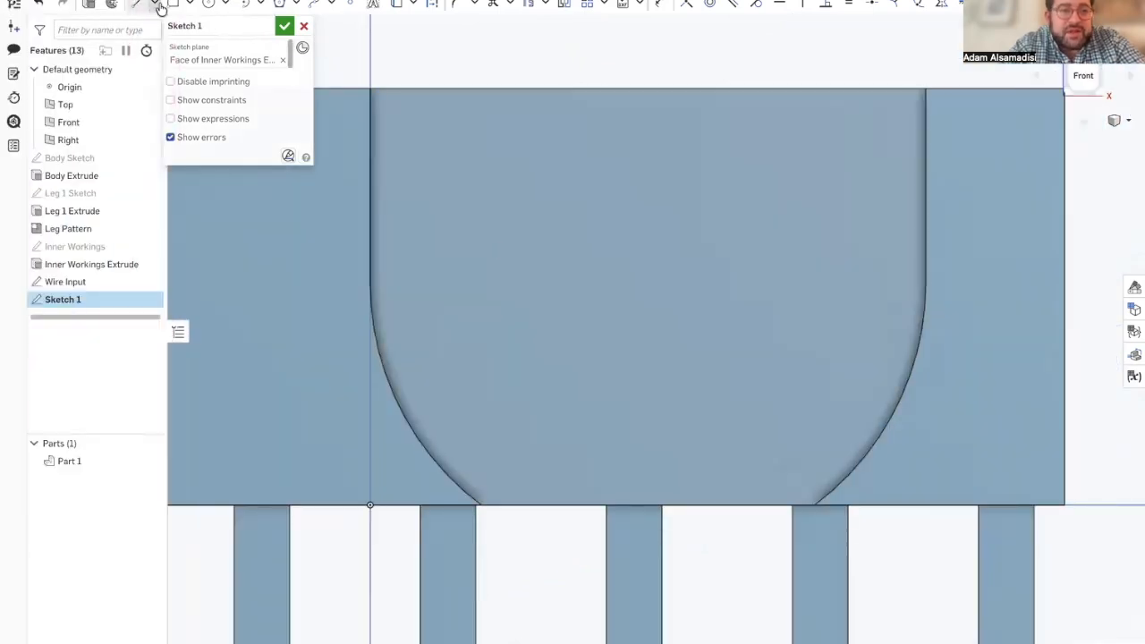
Step: Draw a center point circle 5.5 mm in diameter on the floor of the U-shaped cut
{"action": "left_click", "coordinate": [211, 4]}
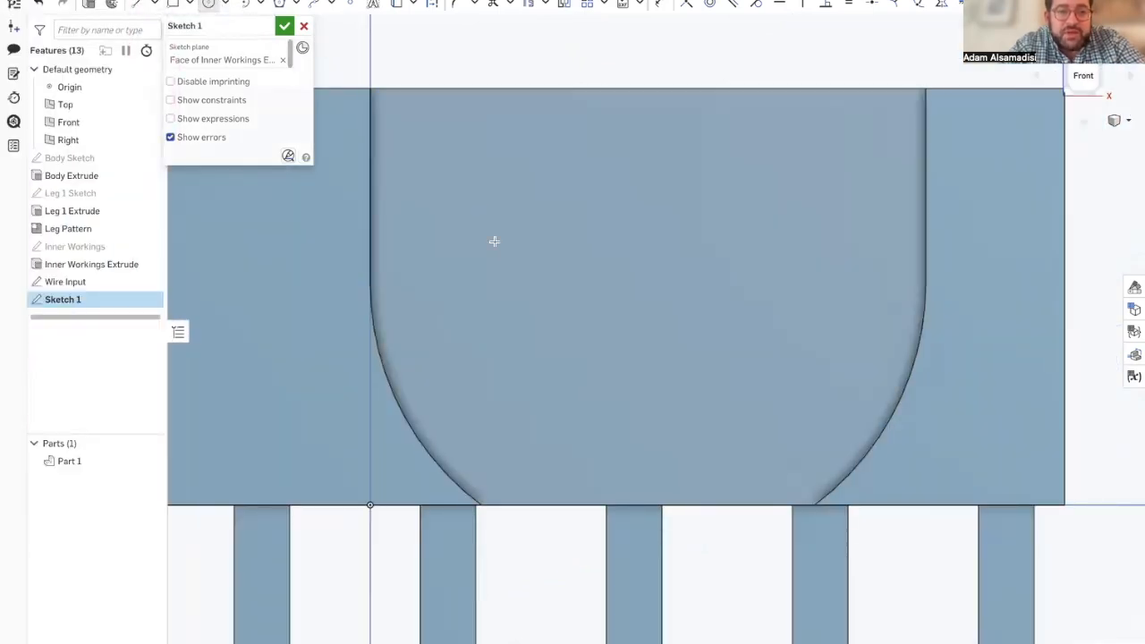
{"action": "type", "text": "5.5"}
{"action": "key", "text": "Return"}
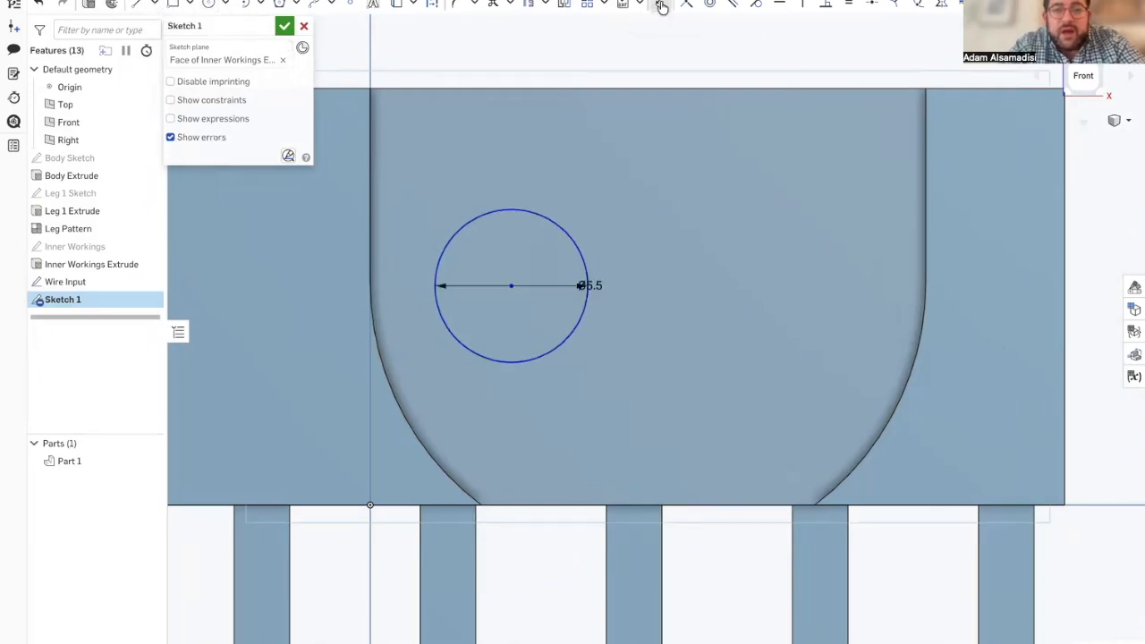
Step: Dimension the 5.5 mm circle's center 7.7 mm above the body's bottom edge
{"action": "left_click", "coordinate": [510, 287]}
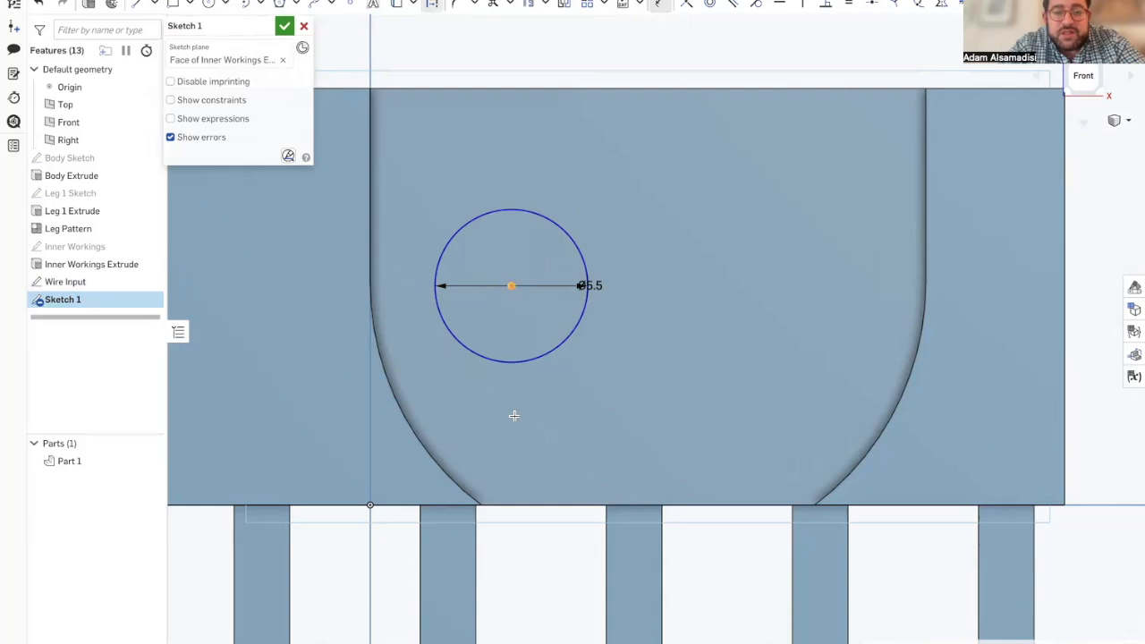
{"action": "left_click", "coordinate": [511, 498]}
{"action": "left_click", "coordinate": [511, 384]}
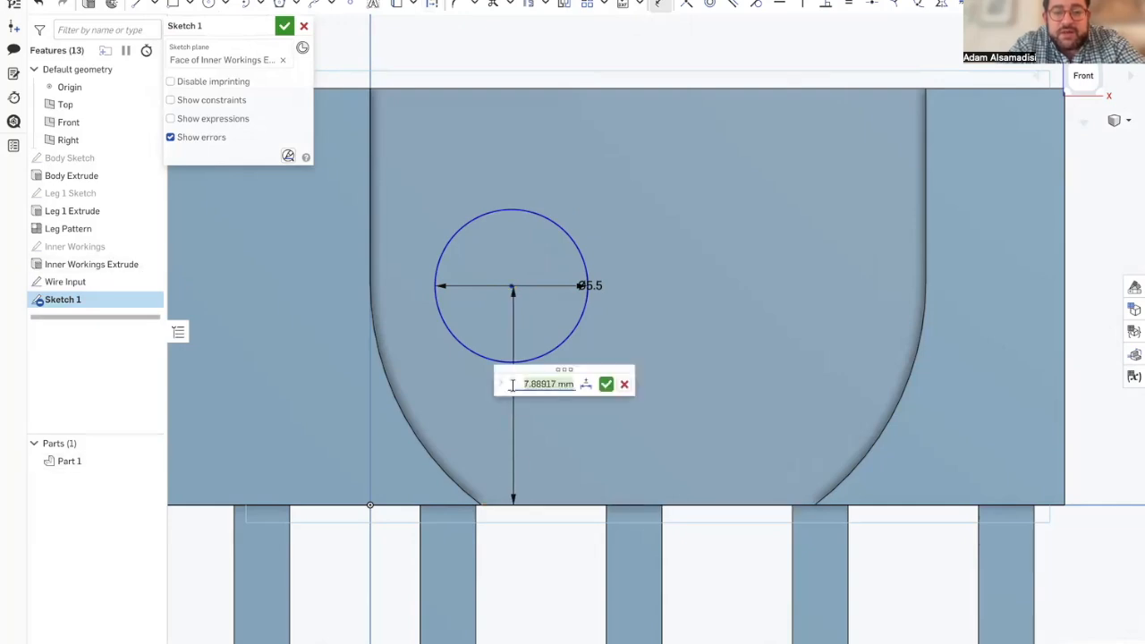
{"action": "type", "text": "7.7"}
{"action": "key", "text": "Return"}
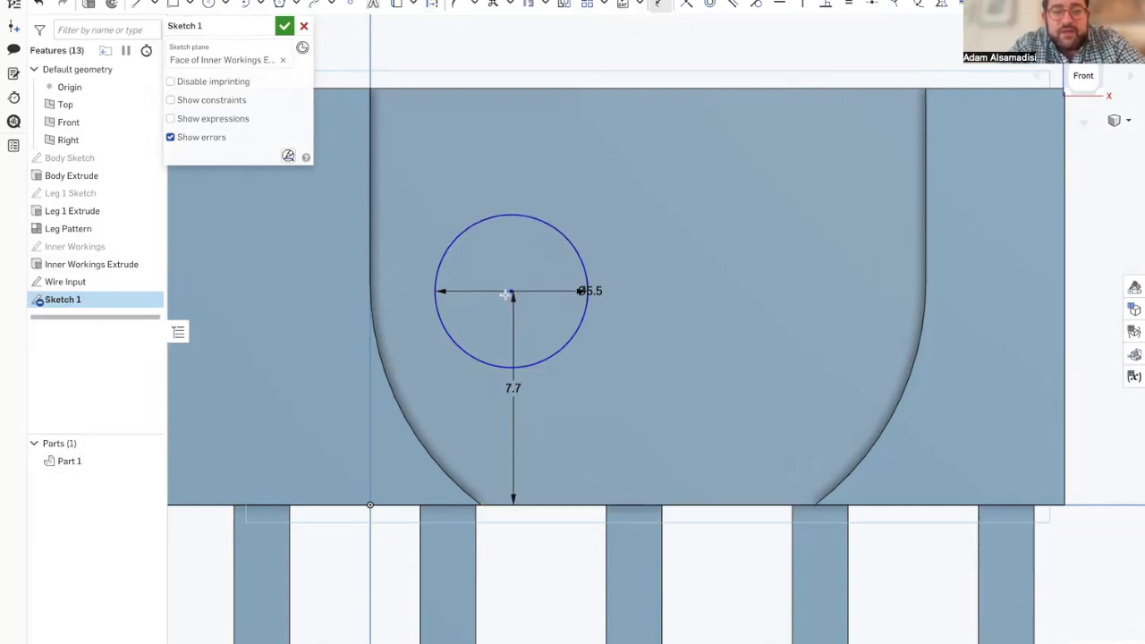
Step: Dimension the circle's center 4.5 mm from the nearer straight side of the U-shaped cut and accept the sketch
{"action": "left_click", "coordinate": [372, 271]}
{"action": "left_click", "coordinate": [436, 279]}
{"action": "left_click", "coordinate": [438, 270]}
{"action": "key", "text": "Return"}
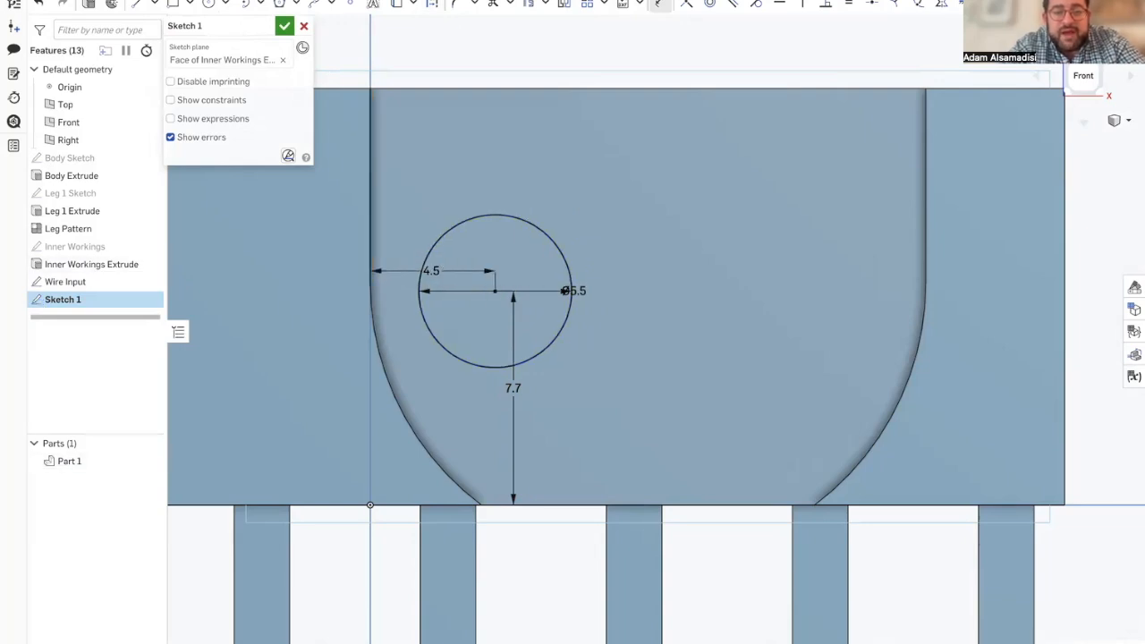
{"action": "left_click", "coordinate": [284, 26]}
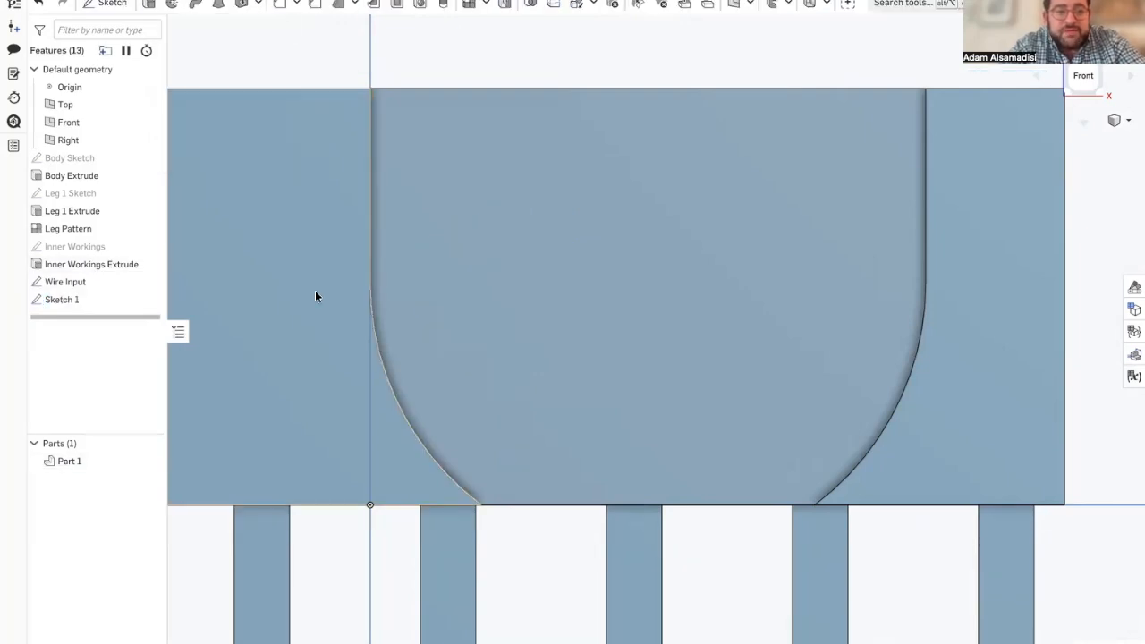
Step: Rename the sketch containing the 5.5 mm circle as Wire Output, correcting any typing error in the name
{"action": "scroll", "coordinate": [315, 297], "scroll_direction": "down", "scroll_amount": 5}
{"action": "right_click_drag", "start_coordinate": [315, 296], "coordinate": [355, 296]}
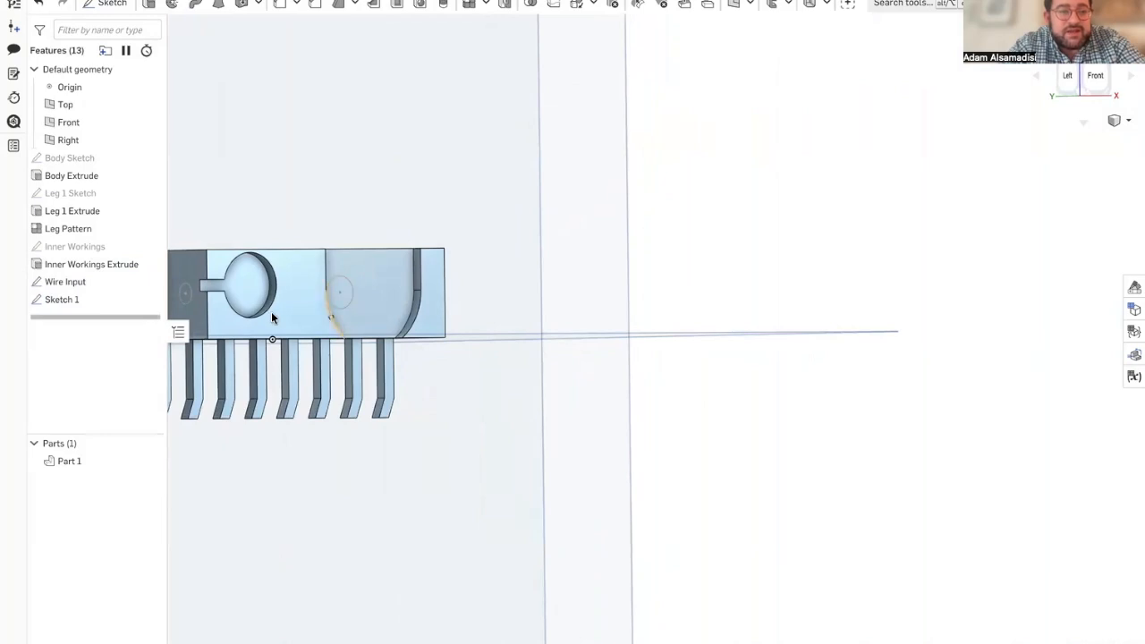
{"action": "middle_click_drag", "start_coordinate": [272, 313], "coordinate": [472, 304]}
{"action": "scroll", "coordinate": [472, 304], "scroll_direction": "up", "scroll_amount": 2}
{"action": "scroll", "coordinate": [472, 308], "scroll_direction": "up", "scroll_amount": 2}
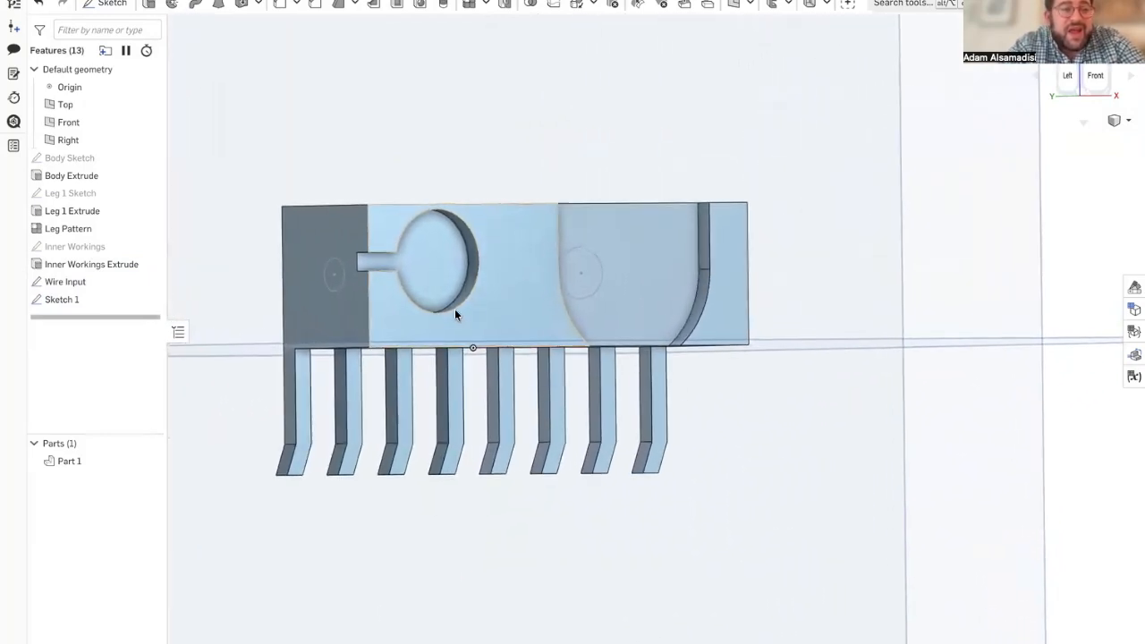
{"action": "right_click", "coordinate": [104, 296]}
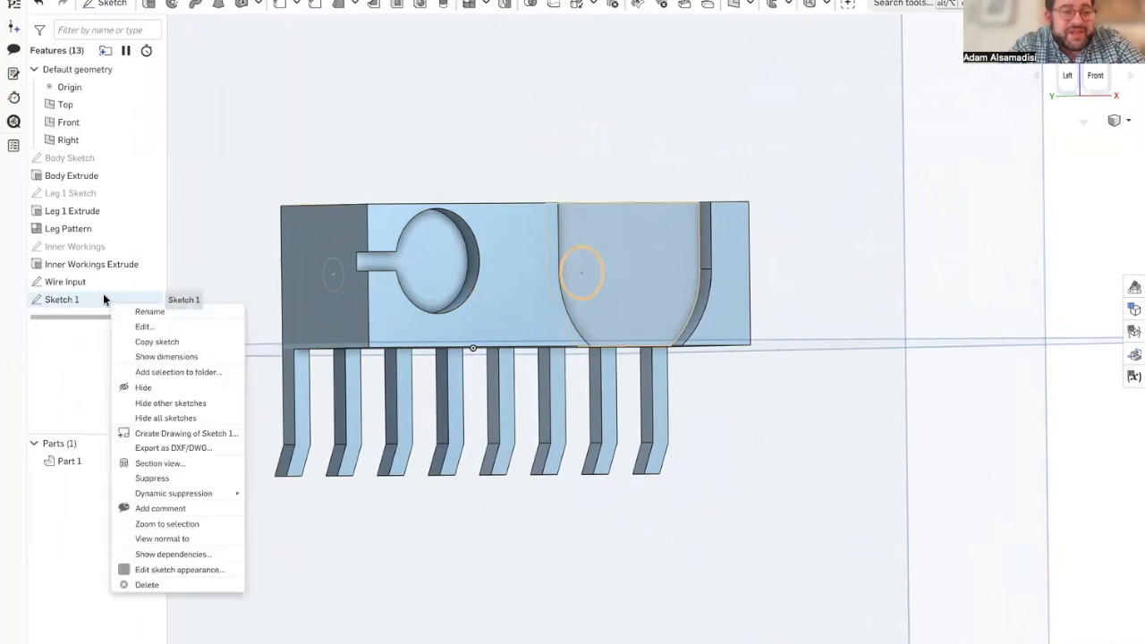
{"action": "left_click", "coordinate": [121, 310]}
{"action": "type", "text": "Wire Outp[ut"}
{"action": "key", "text": "Return"}
{"action": "right_click", "coordinate": [105, 306]}
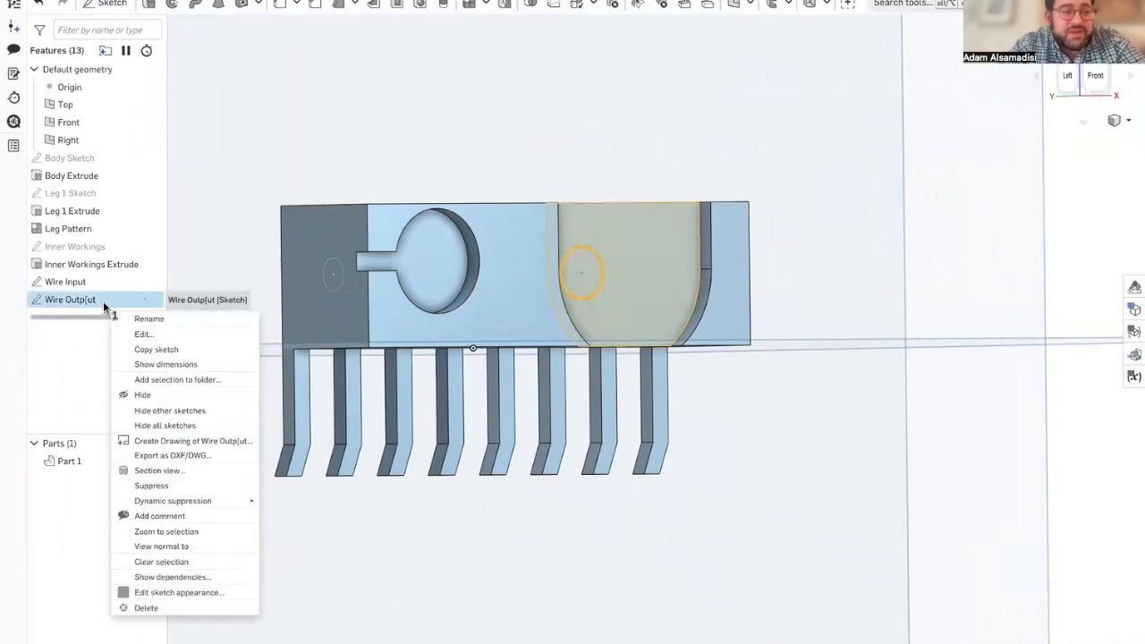
{"action": "left_click", "coordinate": [143, 319]}
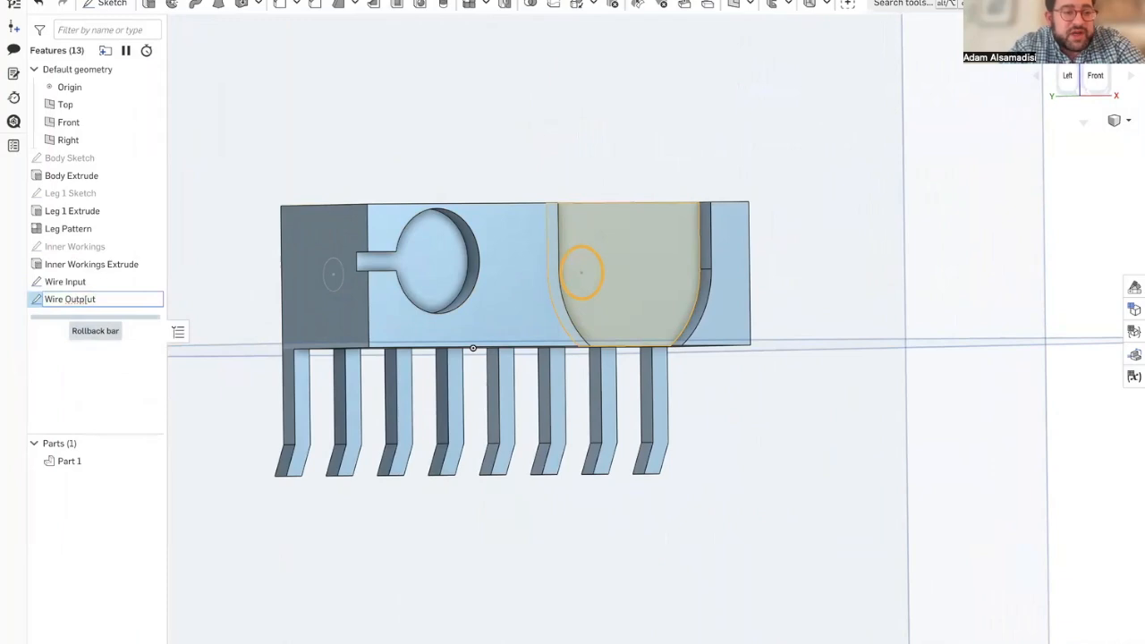
{"action": "key", "text": "Return"}
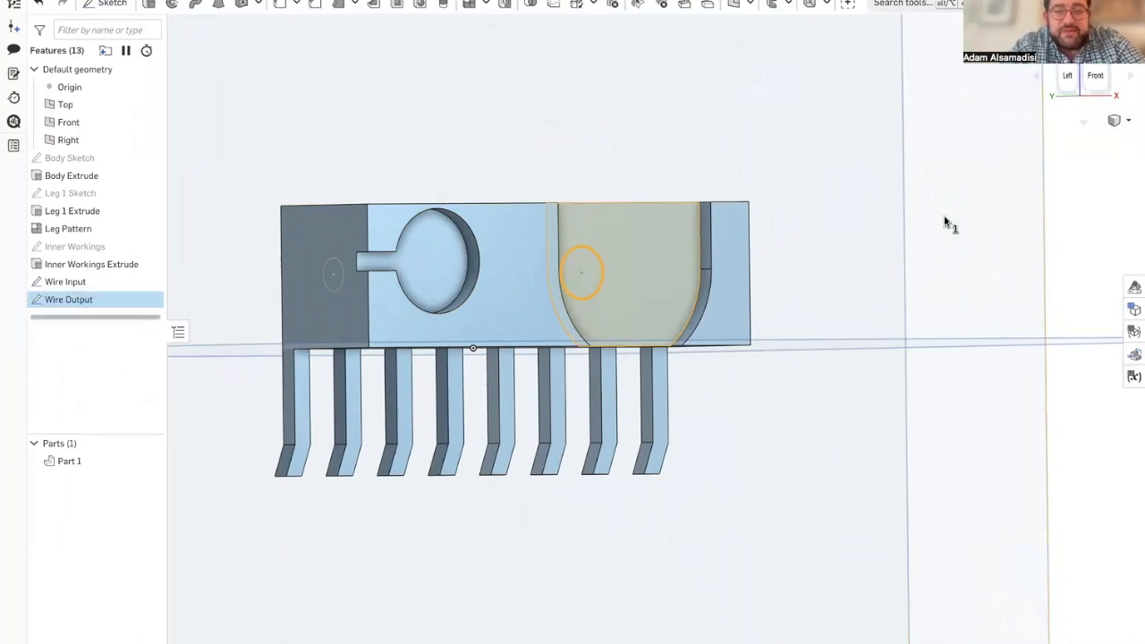
{"action": "left_click", "coordinate": [1087, 180]}
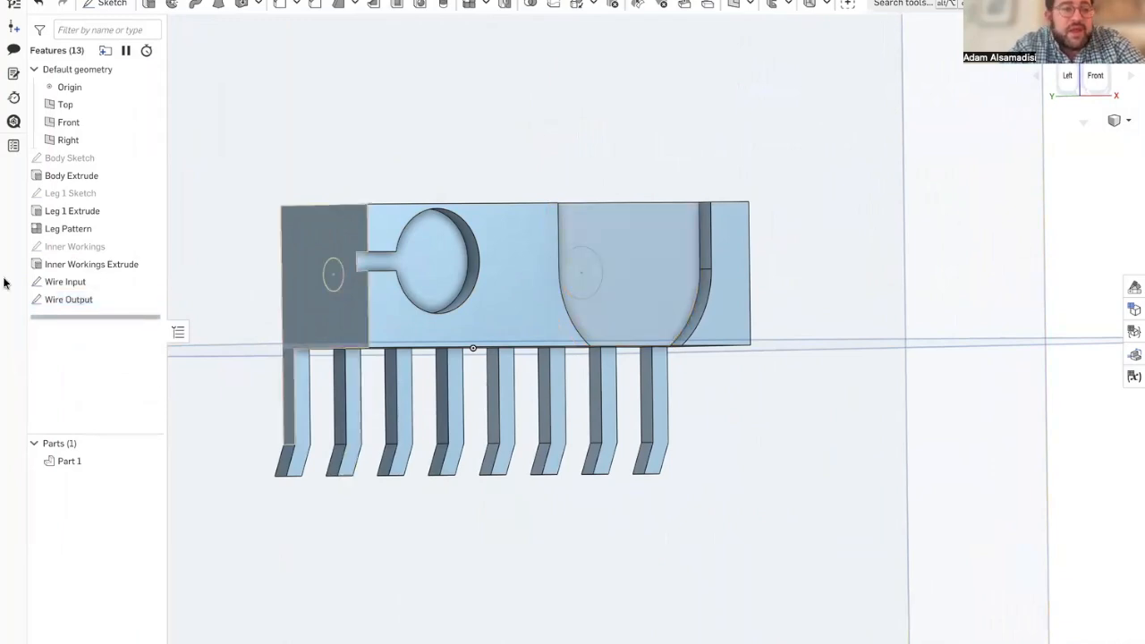
Step: Check the Loft 1 profiles and end conditions in the ScooterbotFinale reference model and return to the Scooterbot part studio
{"action": "mouse_move", "coordinate": [4, 277]}
{"action": "left_click", "coordinate": [63, 334]}
{"action": "left_click", "coordinate": [68, 367]}
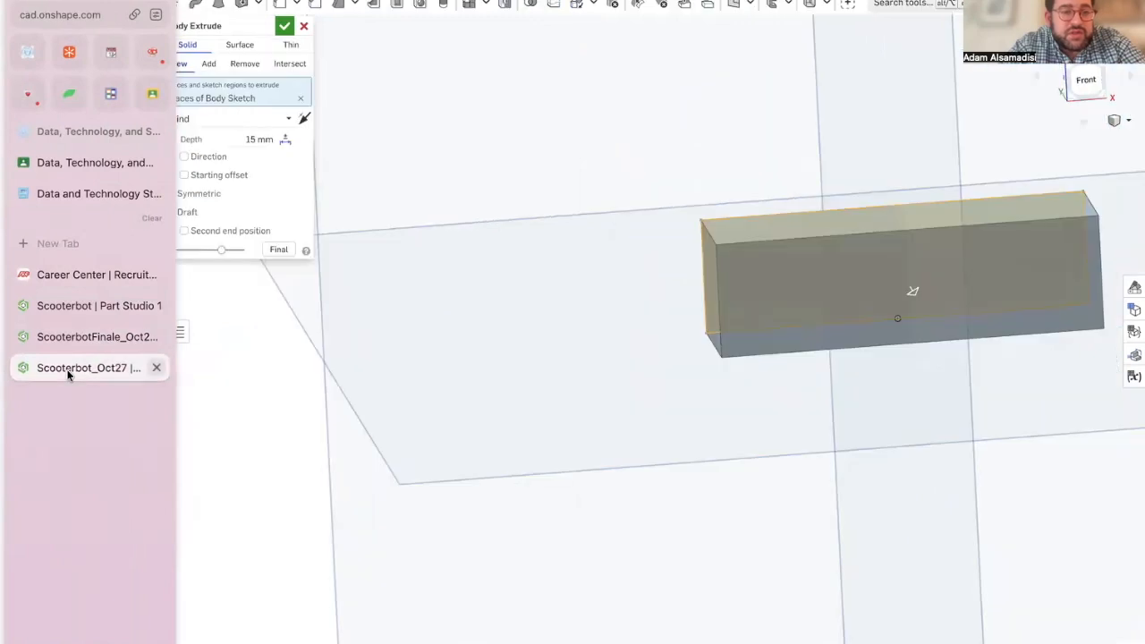
{"action": "left_click", "coordinate": [68, 344]}
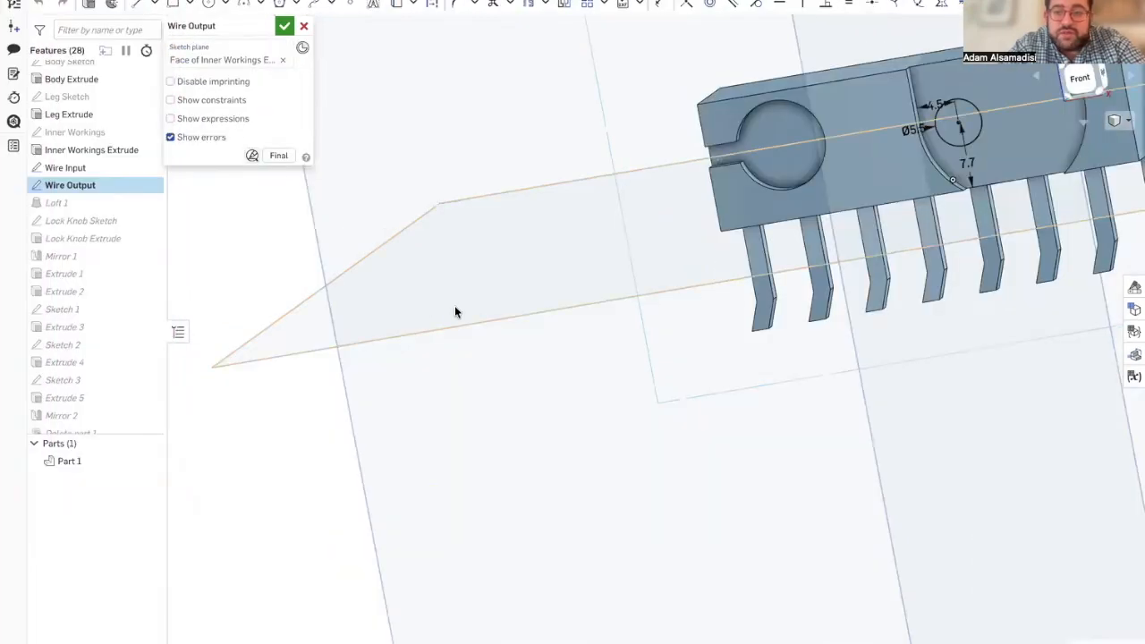
{"action": "double_click", "coordinate": [122, 206]}
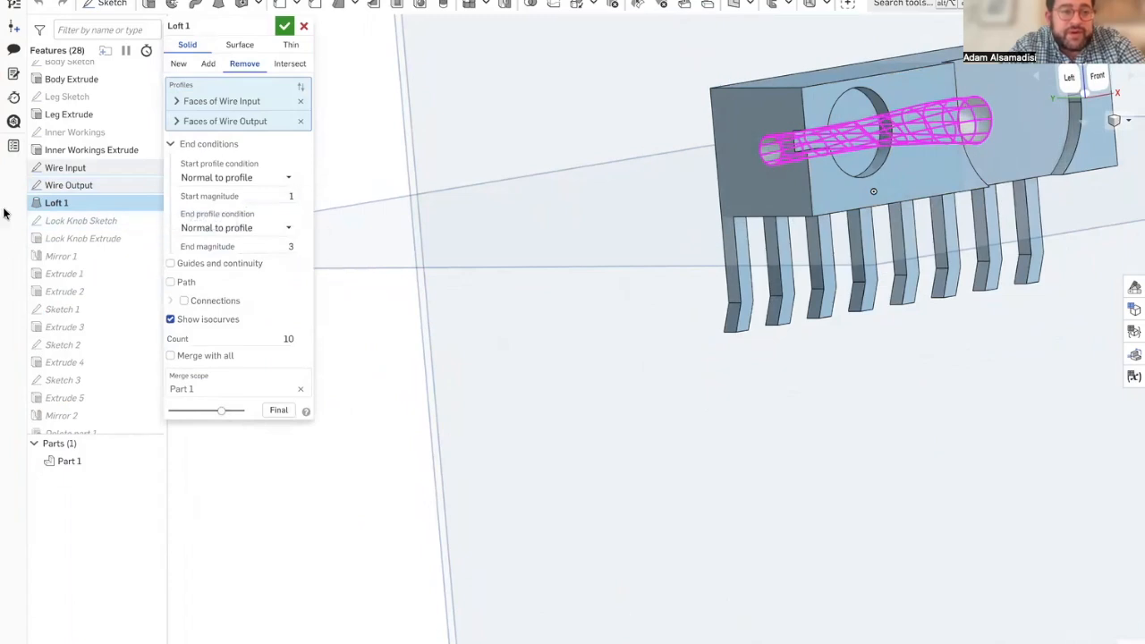
{"action": "mouse_move", "coordinate": [4, 213]}
{"action": "left_click", "coordinate": [83, 308]}
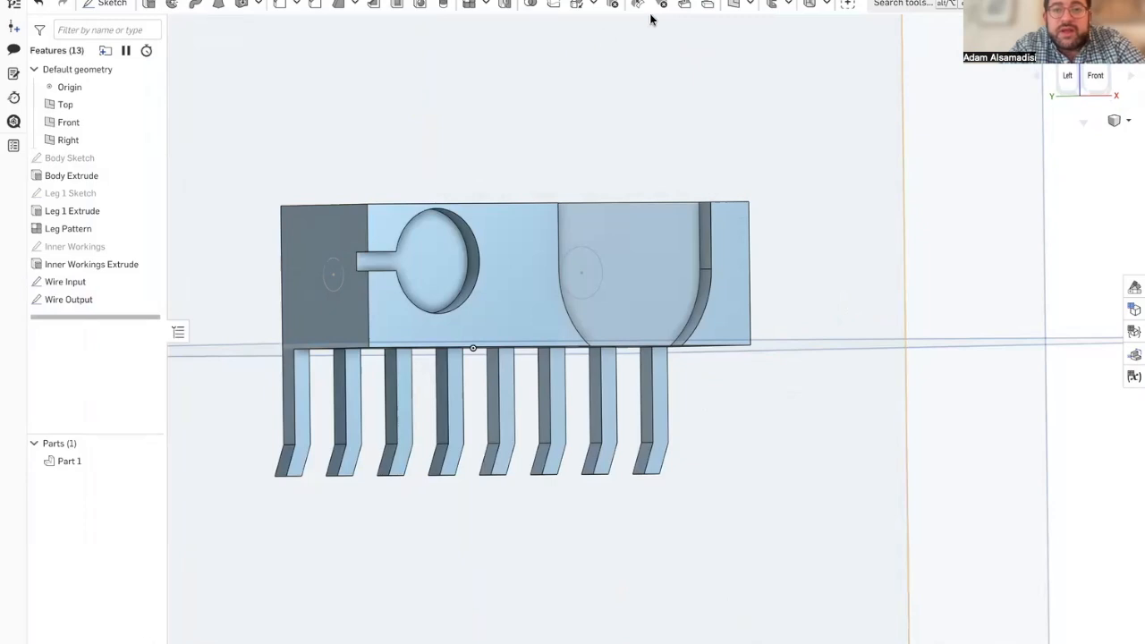
Step: Create a solid Remove loft from the Wire Input circle to the Wire Output circle
{"action": "left_click", "coordinate": [218, 5]}
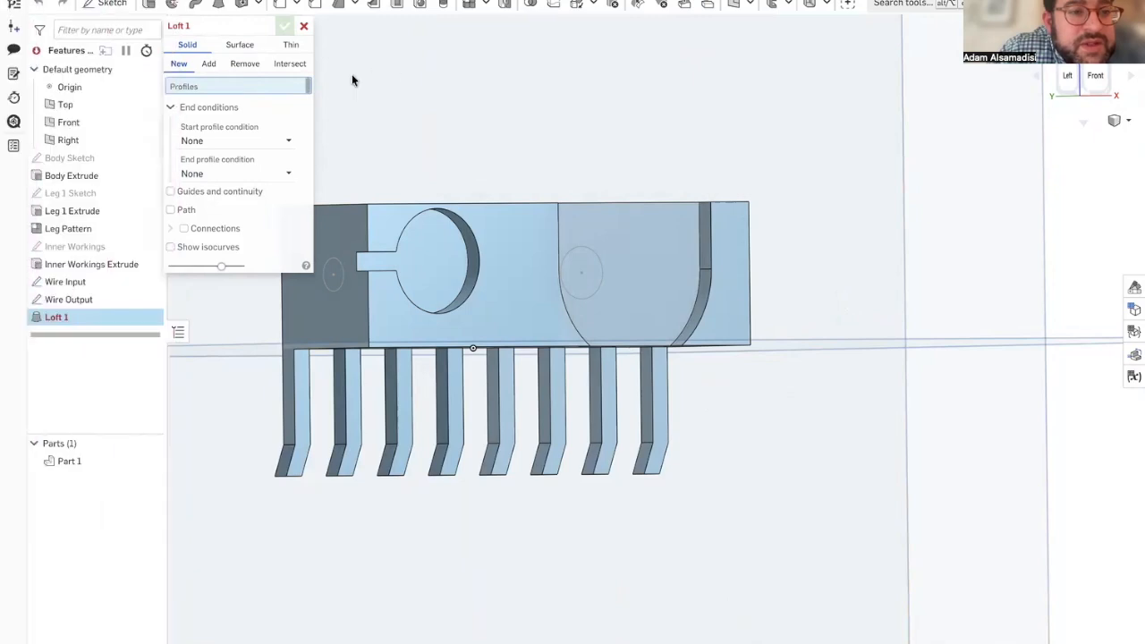
{"action": "left_click", "coordinate": [251, 67]}
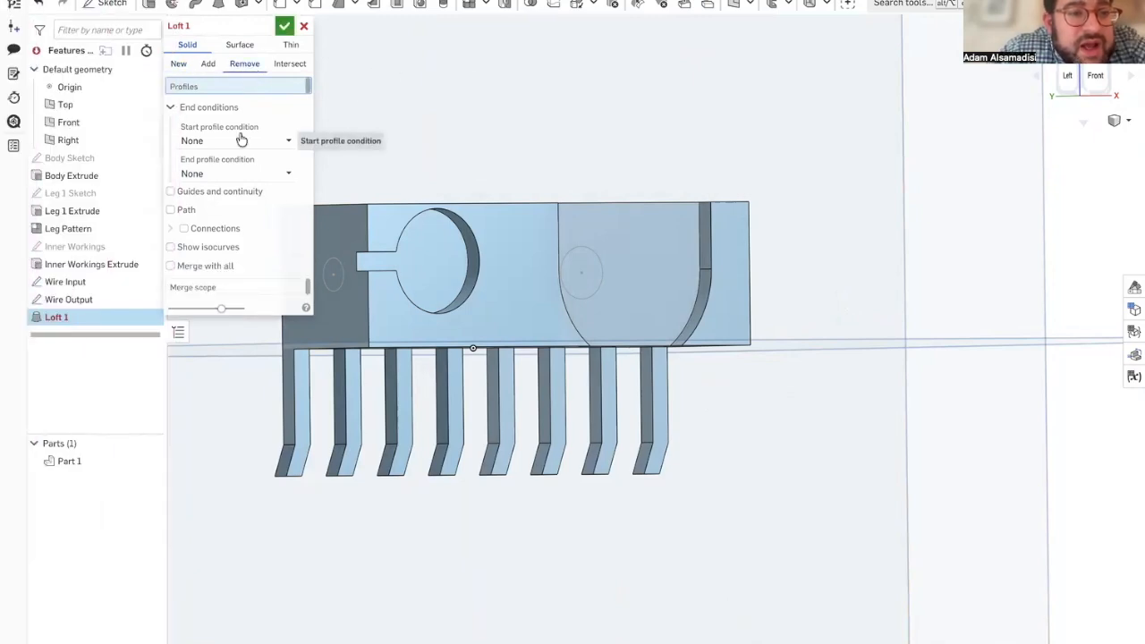
{"action": "left_click", "coordinate": [333, 277]}
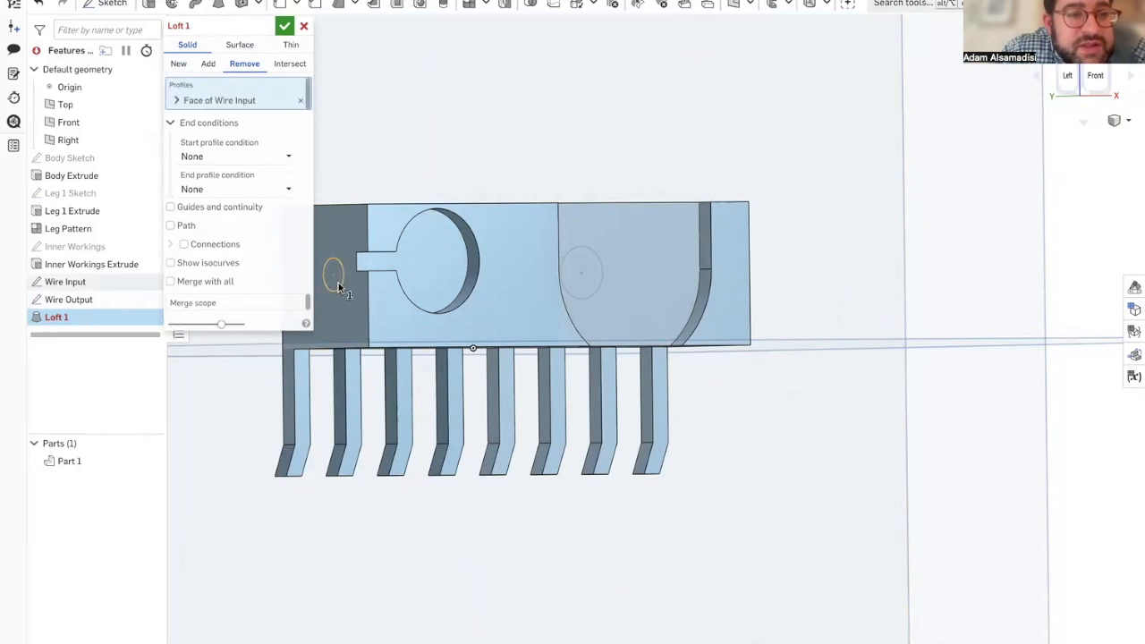
{"action": "left_click", "coordinate": [583, 285]}
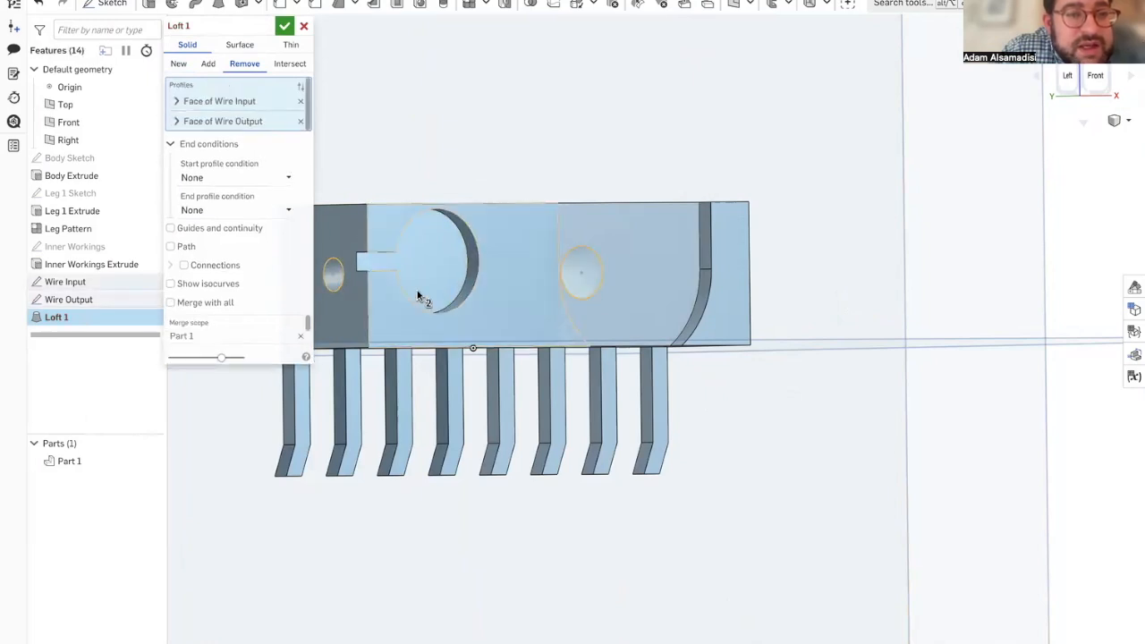
Step: Set the loft's start and end profile conditions to Normal to profile, with start magnitude 3 and end magnitude 10
{"action": "mouse_move", "coordinate": [14, 136]}
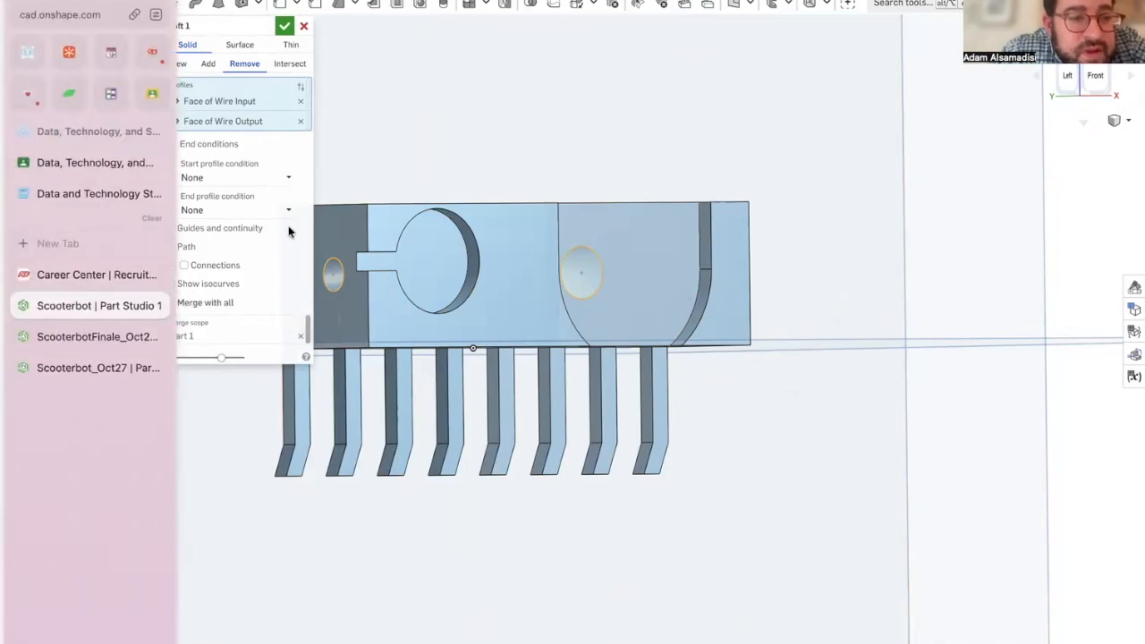
{"action": "left_click", "coordinate": [209, 177]}
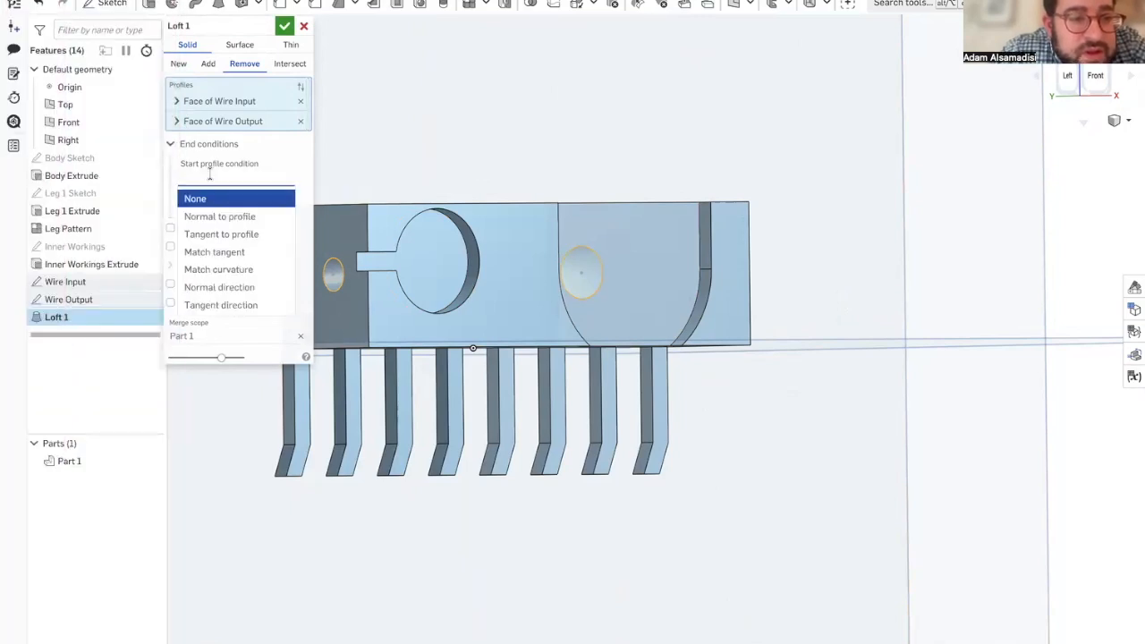
{"action": "left_click", "coordinate": [212, 215]}
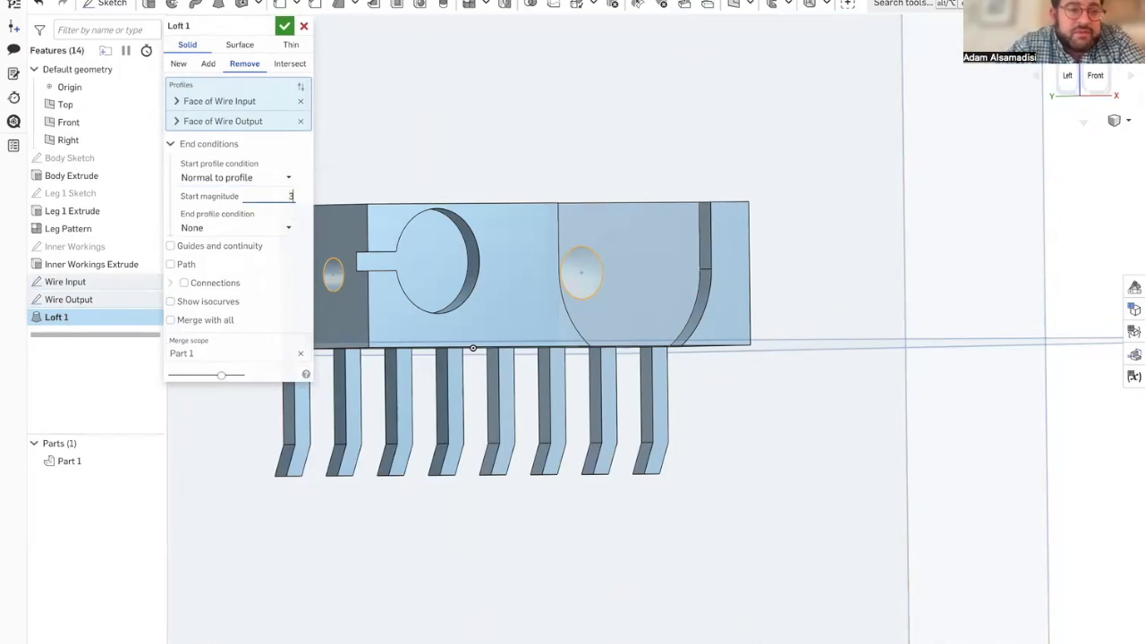
{"action": "left_click", "coordinate": [262, 228]}
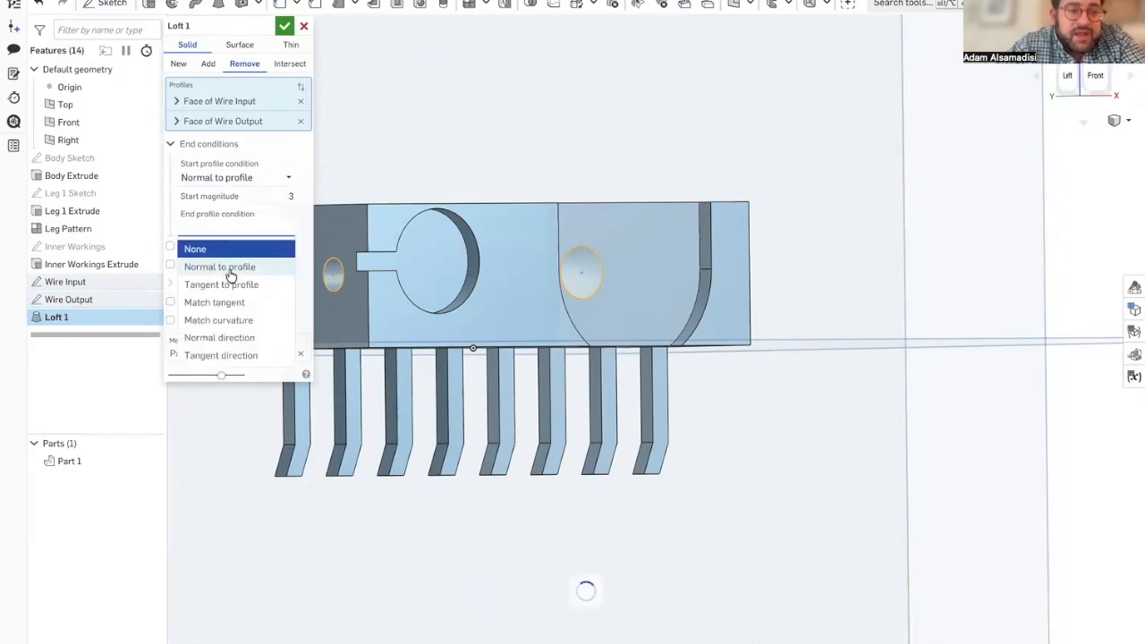
{"action": "left_click", "coordinate": [256, 266]}
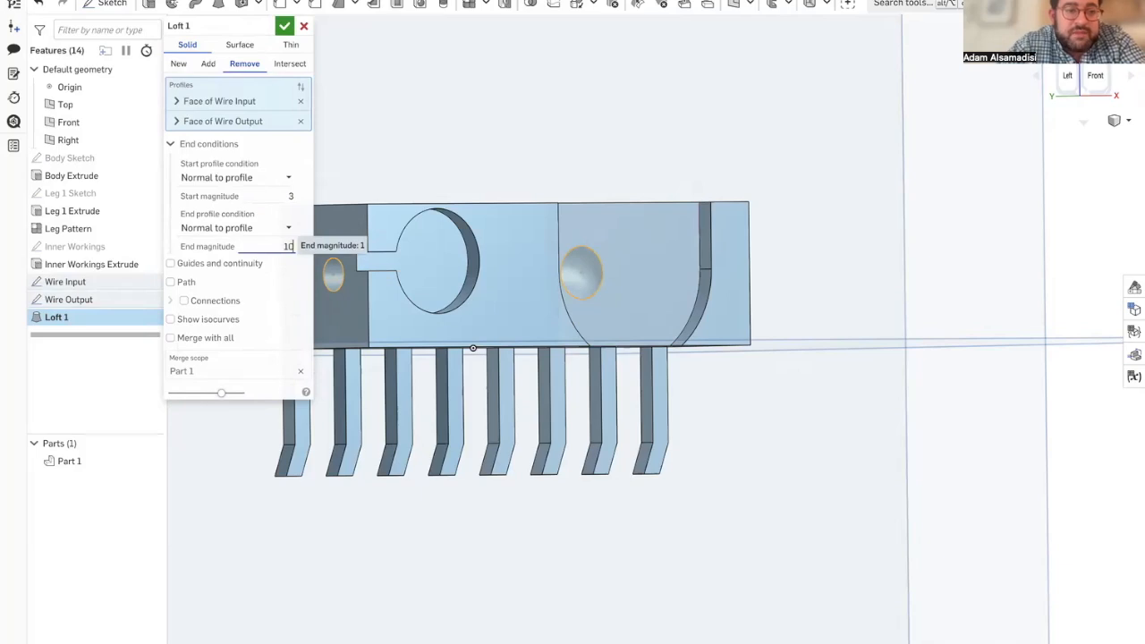
Step: Compare the loft's magnitudes and isocurve setting with Loft 1 in ScooterbotFinale and return to the Scooterbot part studio
{"action": "mouse_move", "coordinate": [3, 268]}
{"action": "left_click", "coordinate": [65, 339]}
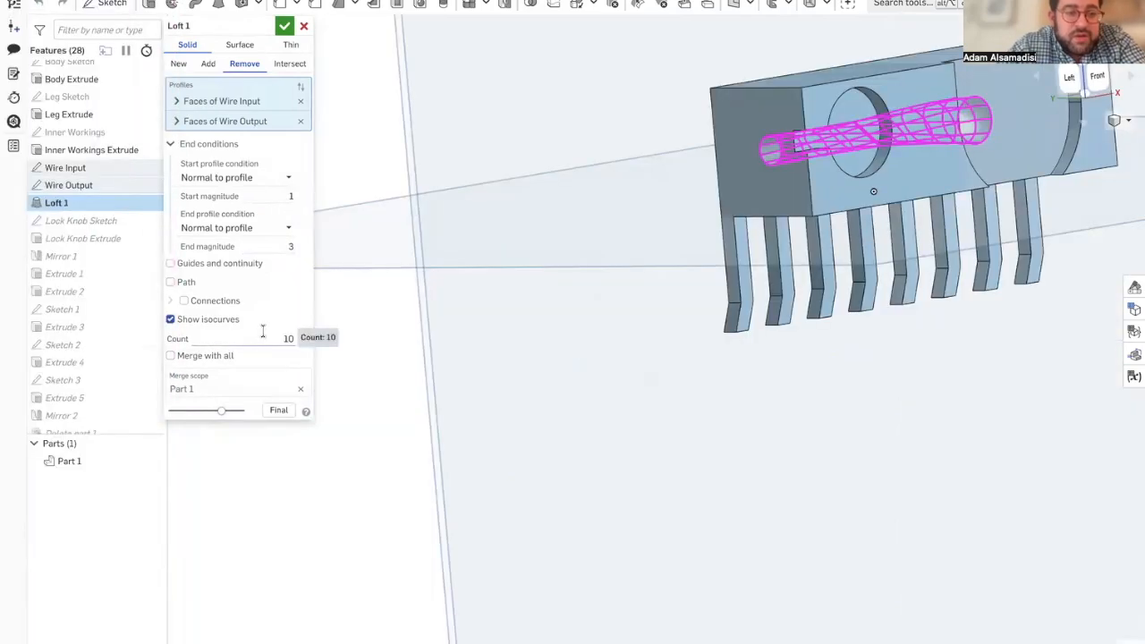
{"action": "mouse_move", "coordinate": [7, 243]}
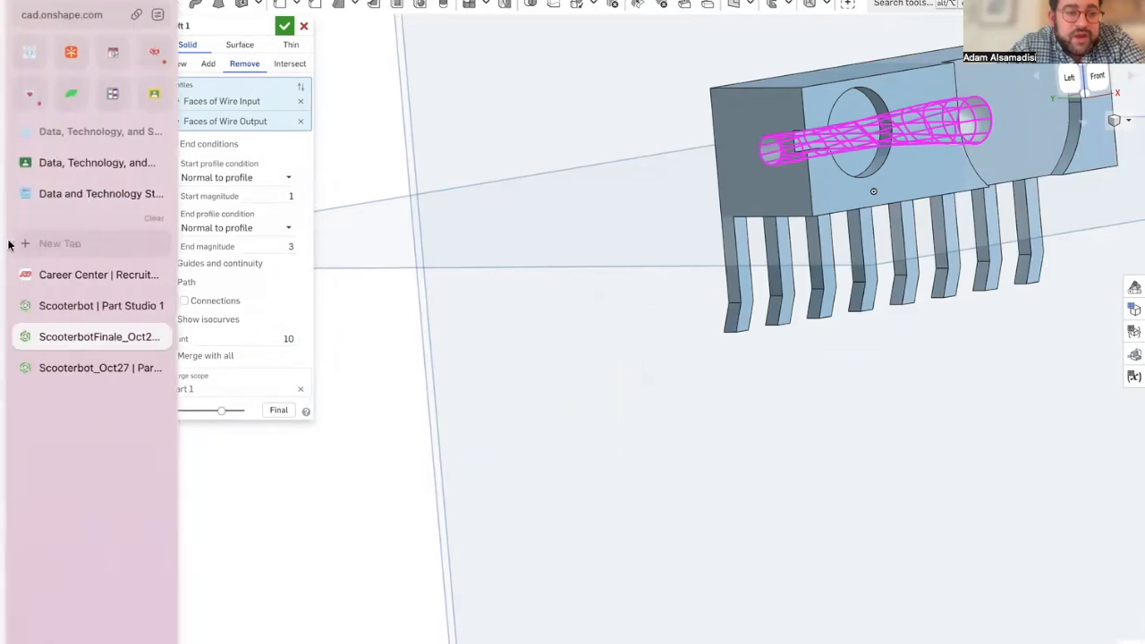
{"action": "left_click", "coordinate": [76, 305]}
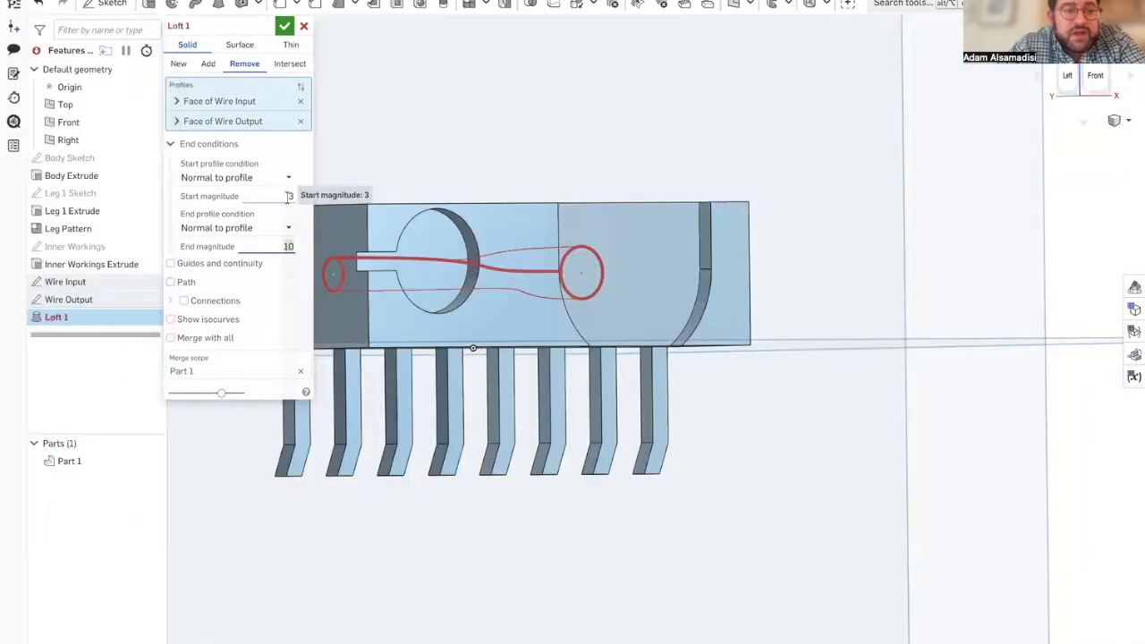
Step: Set the loft's start magnitude to 1 and end magnitude to 3, show isocurves, and accept the loft
{"action": "left_click", "coordinate": [286, 199]}
{"action": "type", "text": "1"}
{"action": "key", "text": "Tab"}
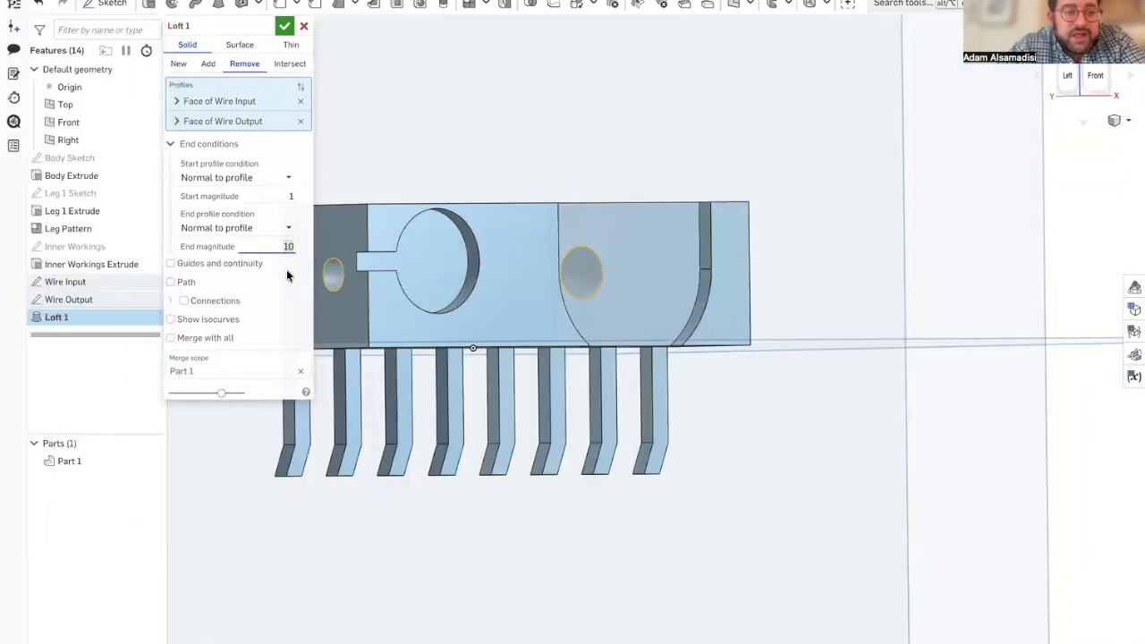
{"action": "type", "text": "3"}
{"action": "left_click", "coordinate": [185, 324]}
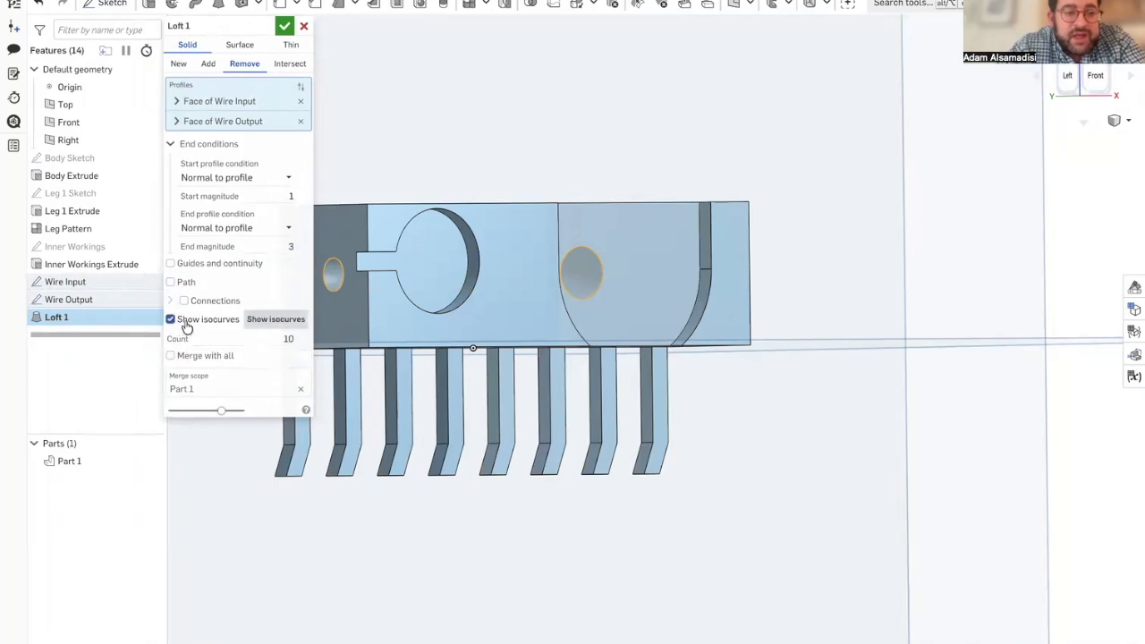
{"action": "right_click_drag", "start_coordinate": [596, 329], "coordinate": [616, 381]}
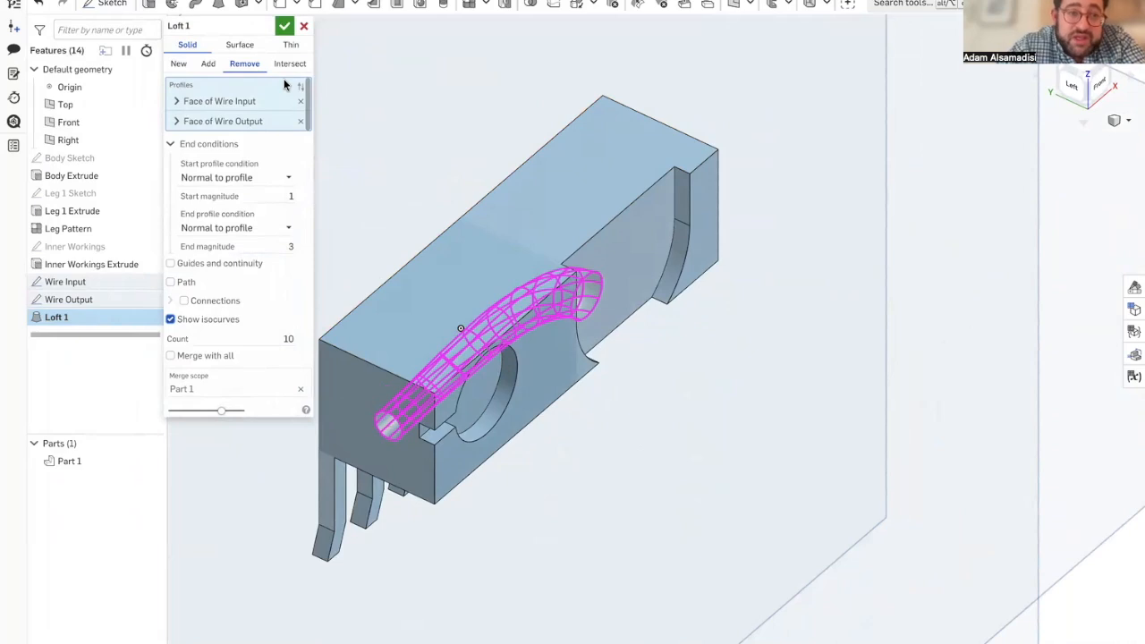
{"action": "left_click", "coordinate": [282, 27]}
Step: Display the part as translucent to inspect the lofted wire channel, and restore the Shaded with edges view
{"action": "right_click_drag", "start_coordinate": [376, 253], "coordinate": [353, 217]}
{"action": "left_click", "coordinate": [1118, 121]}
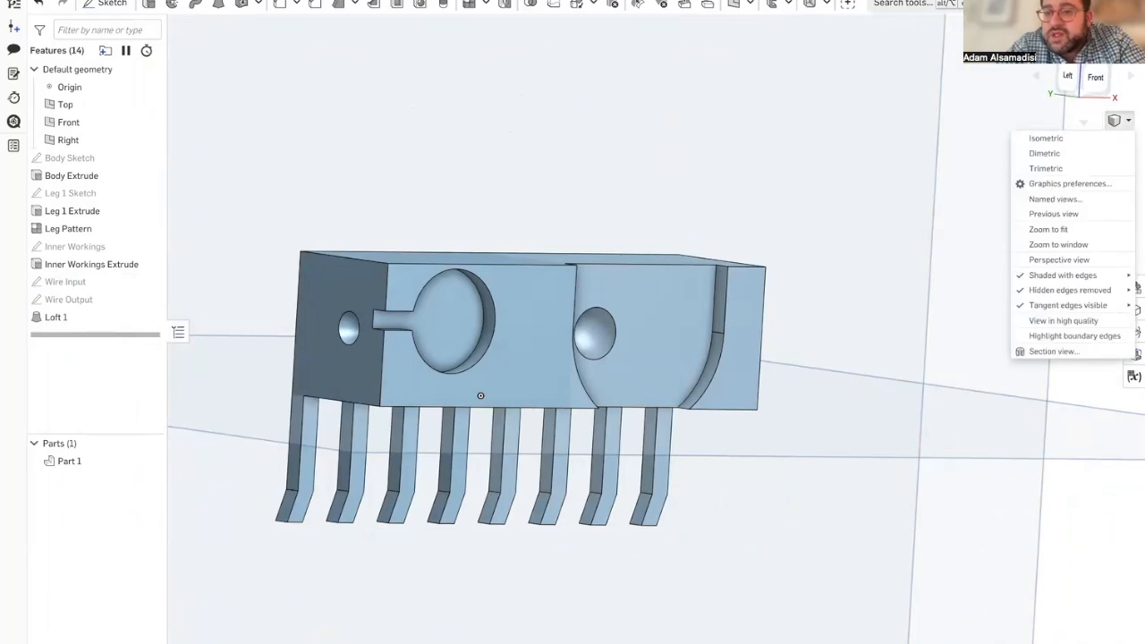
{"action": "mouse_move", "coordinate": [1056, 274]}
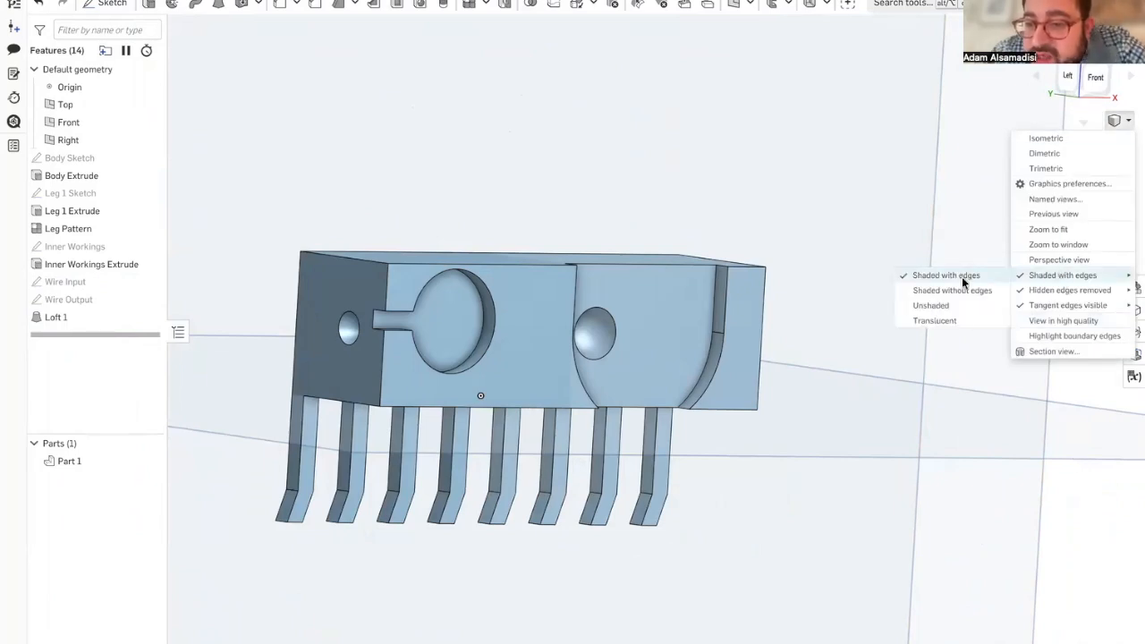
{"action": "left_click", "coordinate": [936, 320]}
{"action": "right_click_drag", "start_coordinate": [576, 401], "coordinate": [799, 212]}
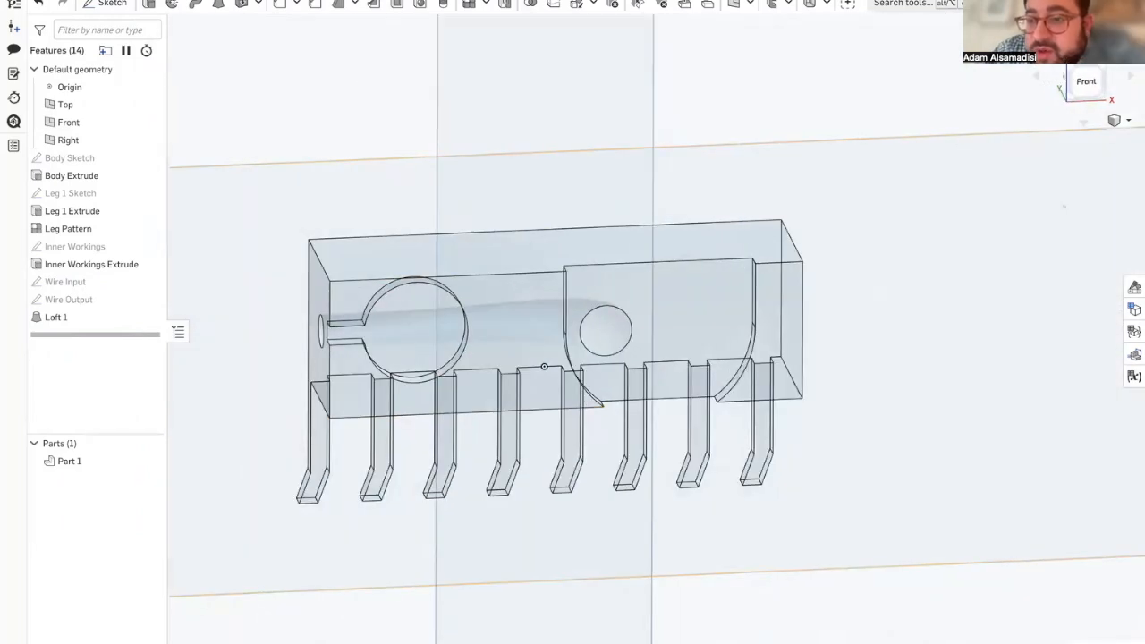
{"action": "left_click", "coordinate": [1126, 120]}
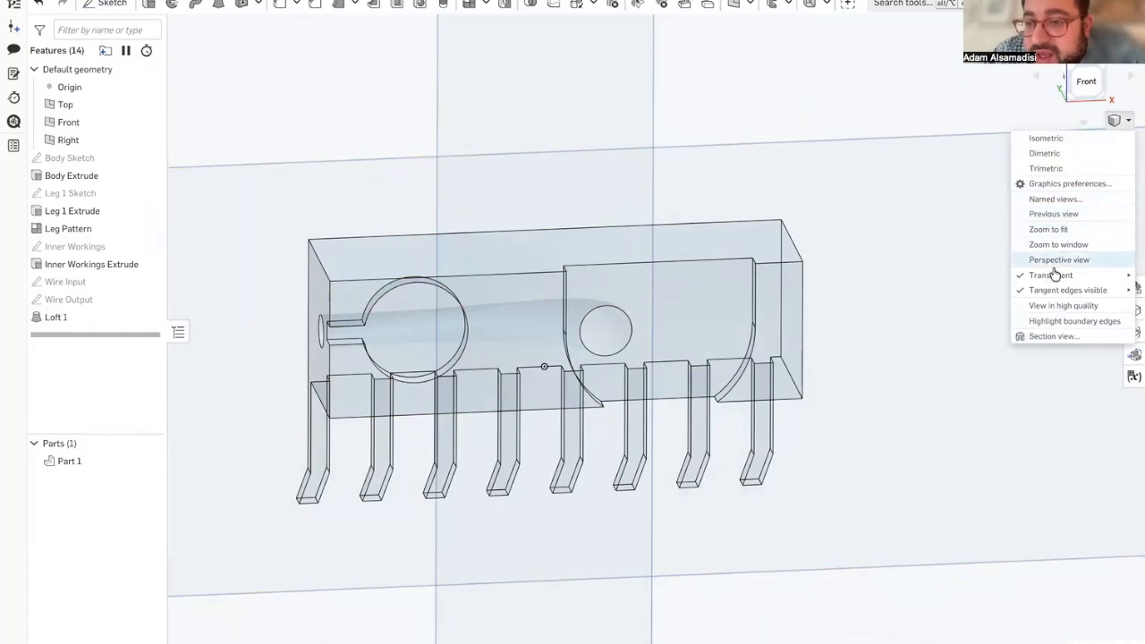
{"action": "mouse_move", "coordinate": [1048, 275]}
{"action": "left_click", "coordinate": [946, 275]}
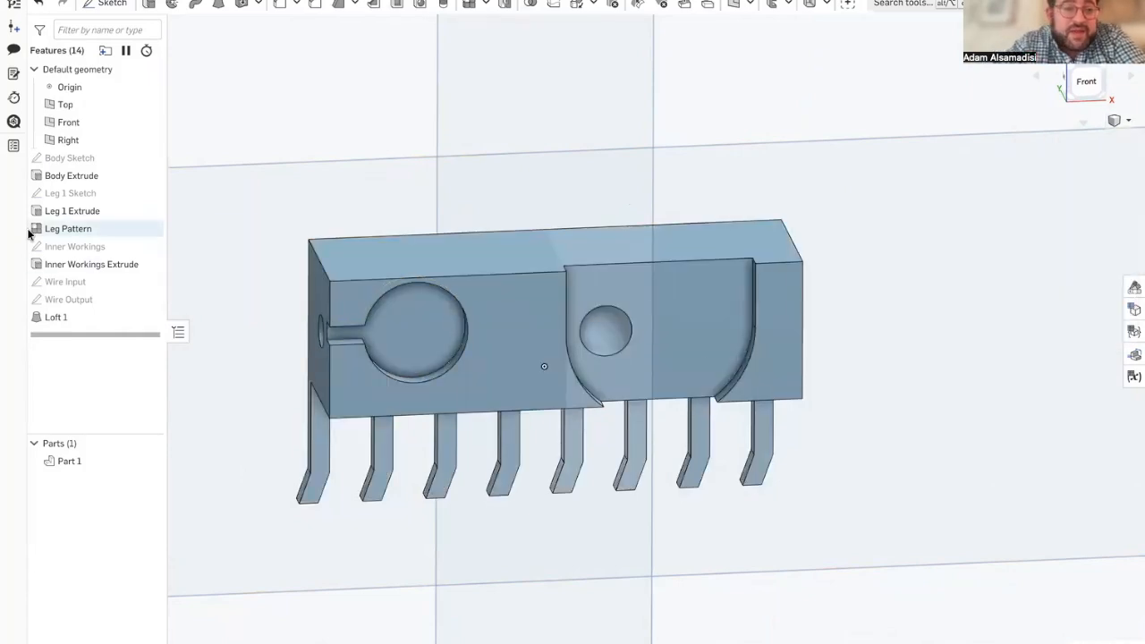
Step: Open the Lock Knob Sketch in the ScooterbotFinale reference model and examine its rectangle's size and position dimensions
{"action": "mouse_move", "coordinate": [4, 212]}
{"action": "left_click", "coordinate": [114, 365]}
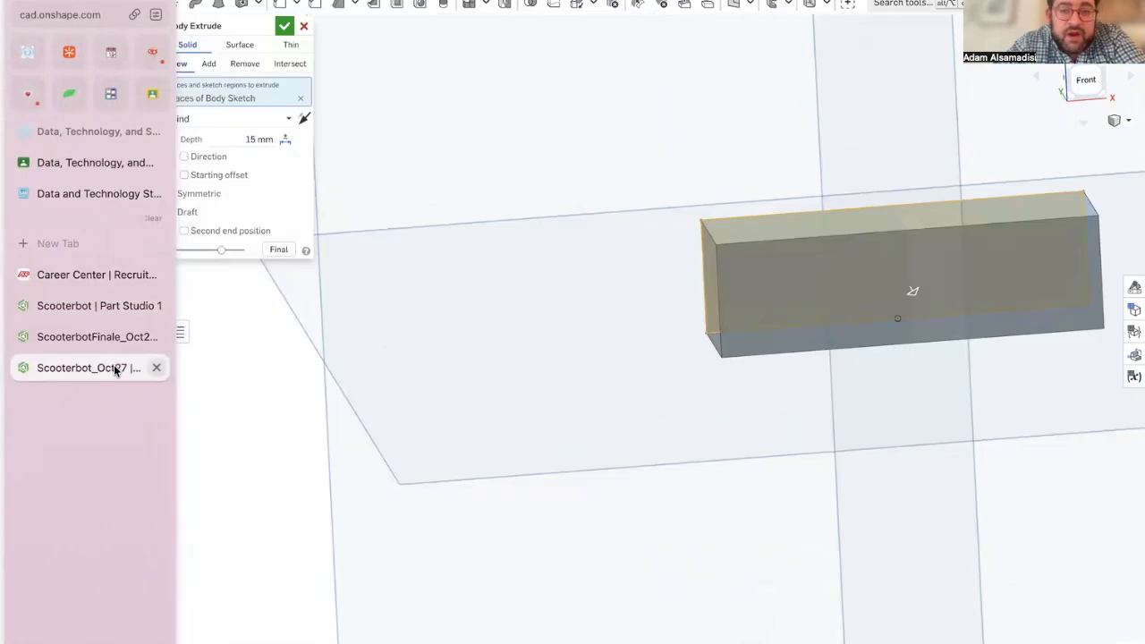
{"action": "left_click", "coordinate": [112, 337]}
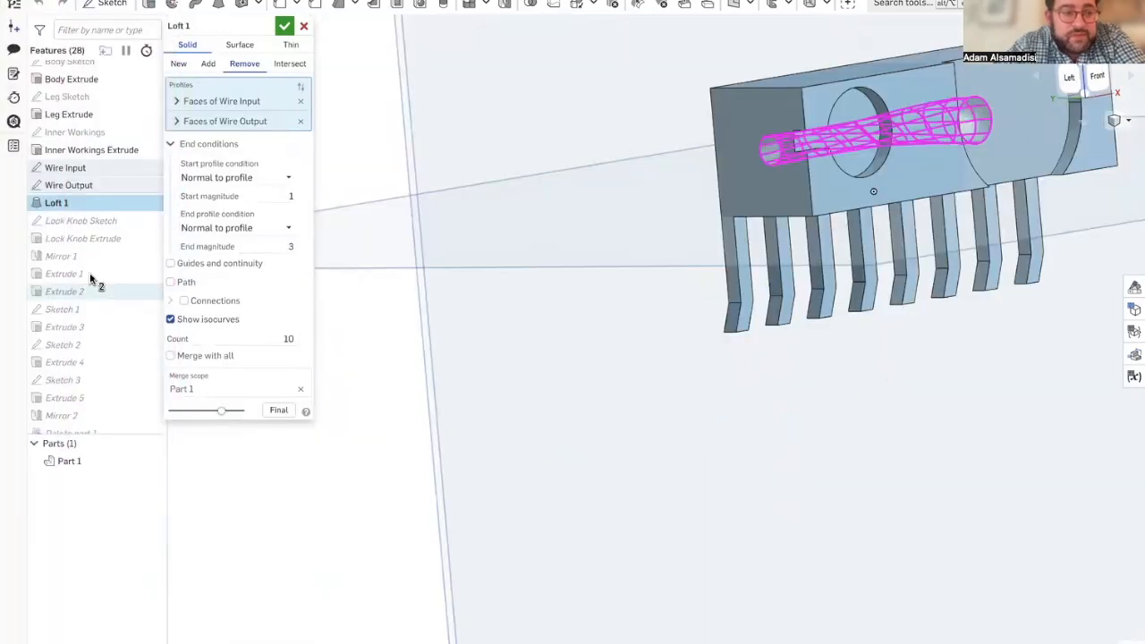
{"action": "double_click", "coordinate": [83, 221]}
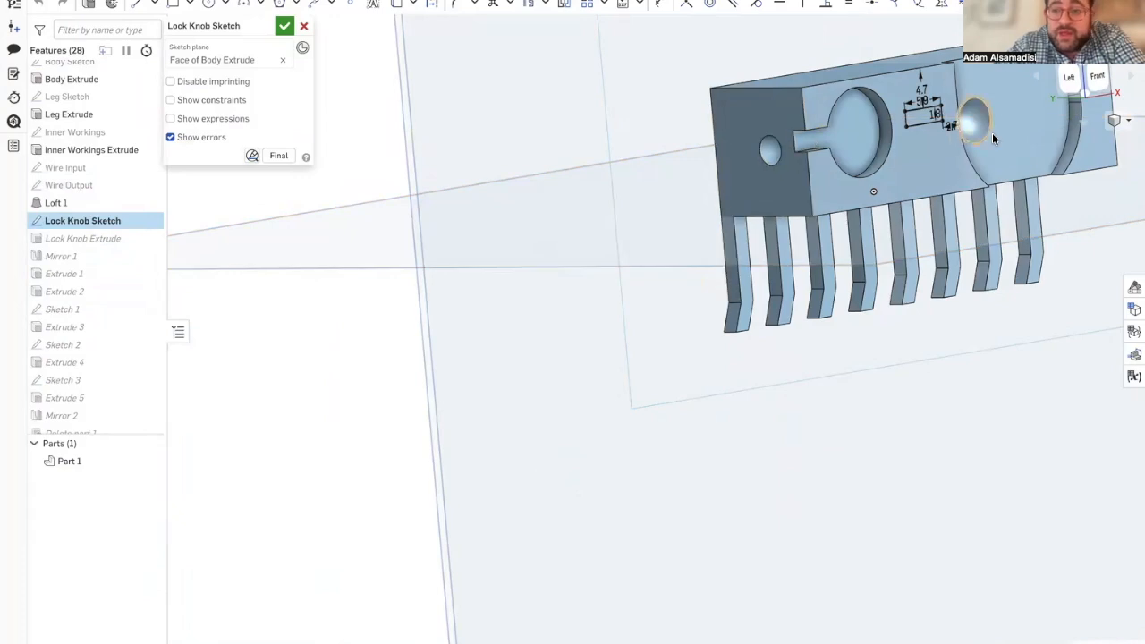
{"action": "scroll", "coordinate": [992, 132], "scroll_direction": "up", "scroll_amount": 5}
{"action": "scroll", "coordinate": [911, 63], "scroll_direction": "up", "scroll_amount": 6}
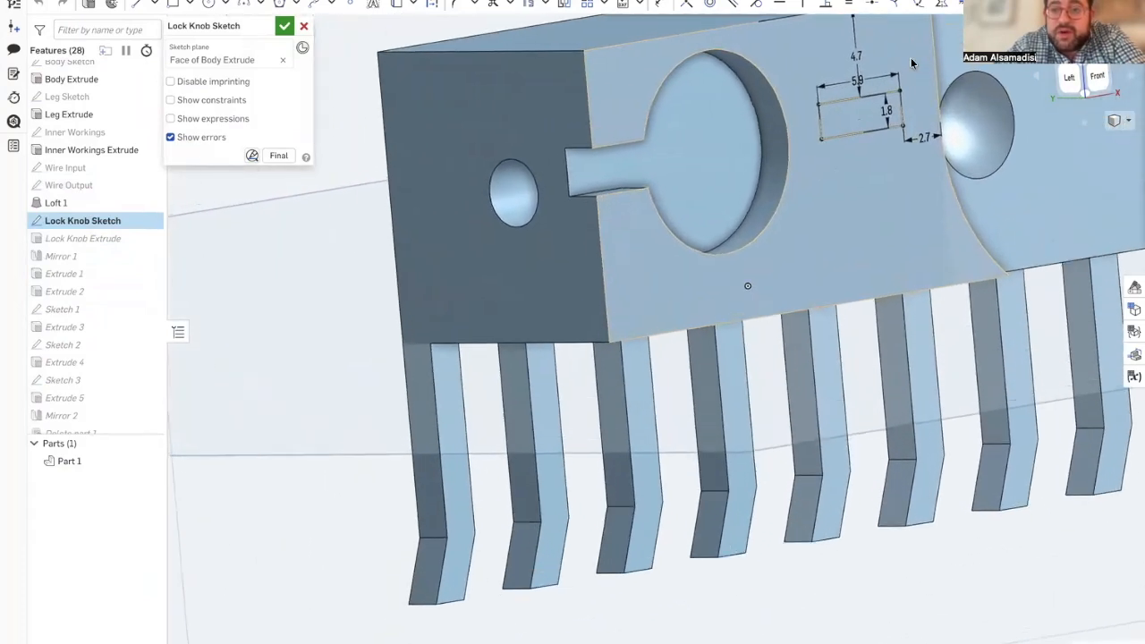
Step: Inspect the Lock Knob Sketch's rectangle and dimensions up close and return to the Scooterbot part studio
{"action": "right_click_drag", "start_coordinate": [1088, 218], "coordinate": [1070, 214]}
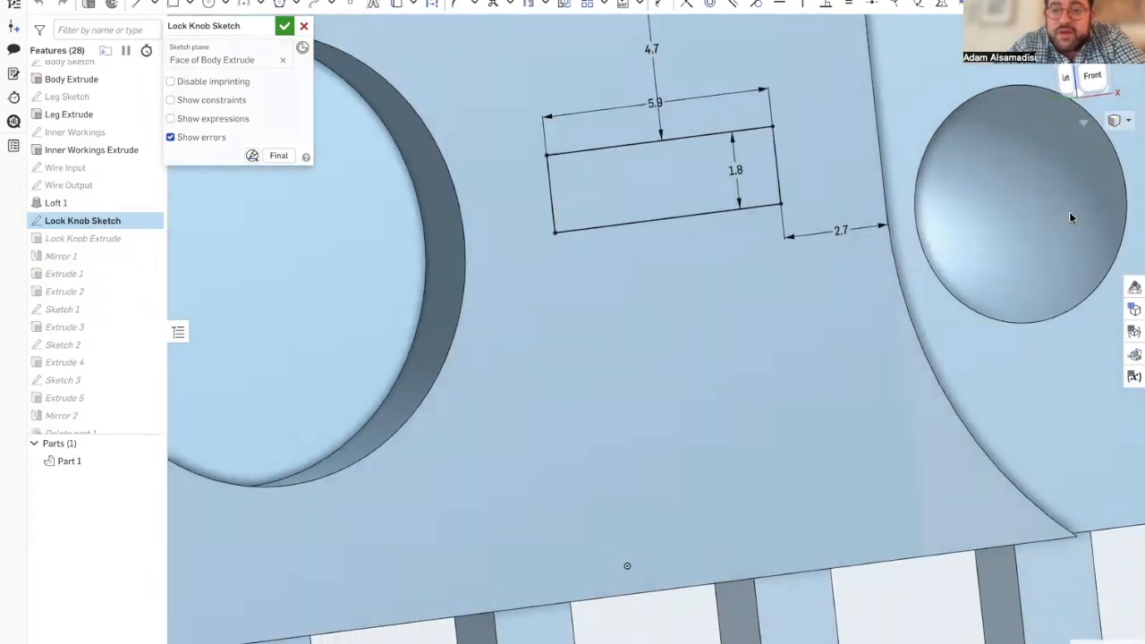
{"action": "scroll", "coordinate": [891, 183], "scroll_direction": "down", "scroll_amount": 8}
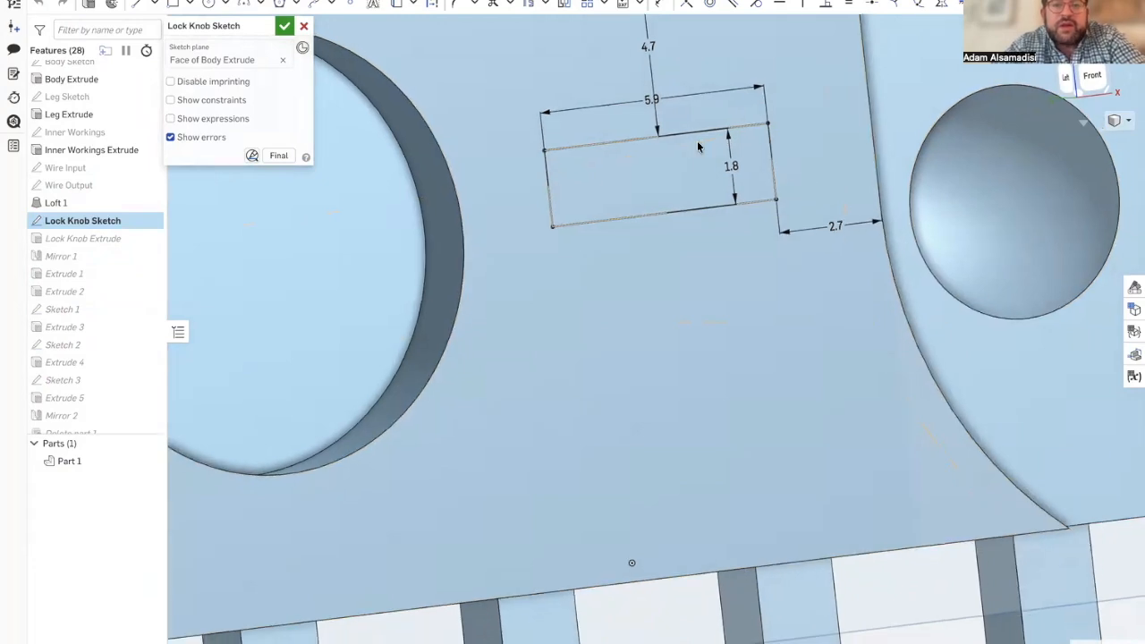
{"action": "scroll", "coordinate": [752, 83], "scroll_direction": "up", "scroll_amount": 3}
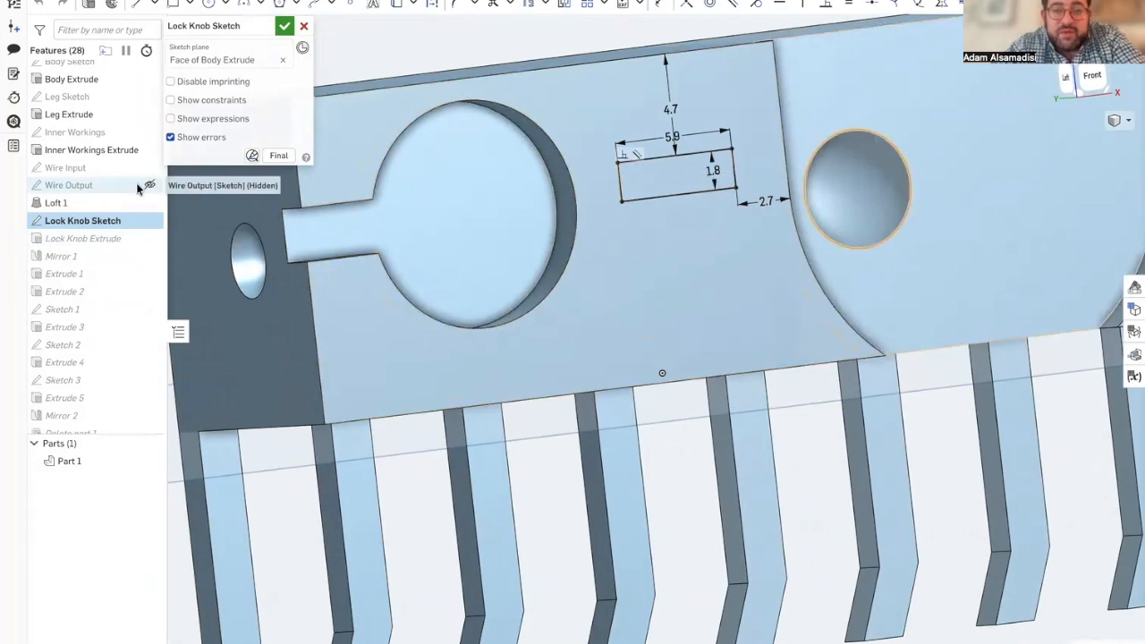
{"action": "mouse_move", "coordinate": [4, 253]}
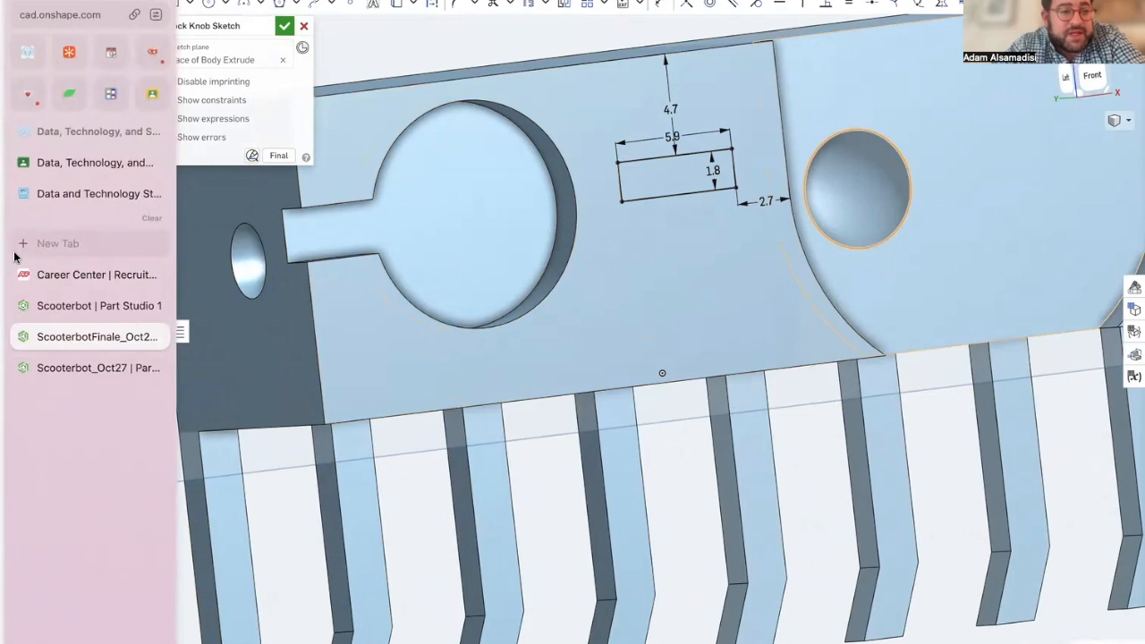
{"action": "left_click", "coordinate": [64, 305]}
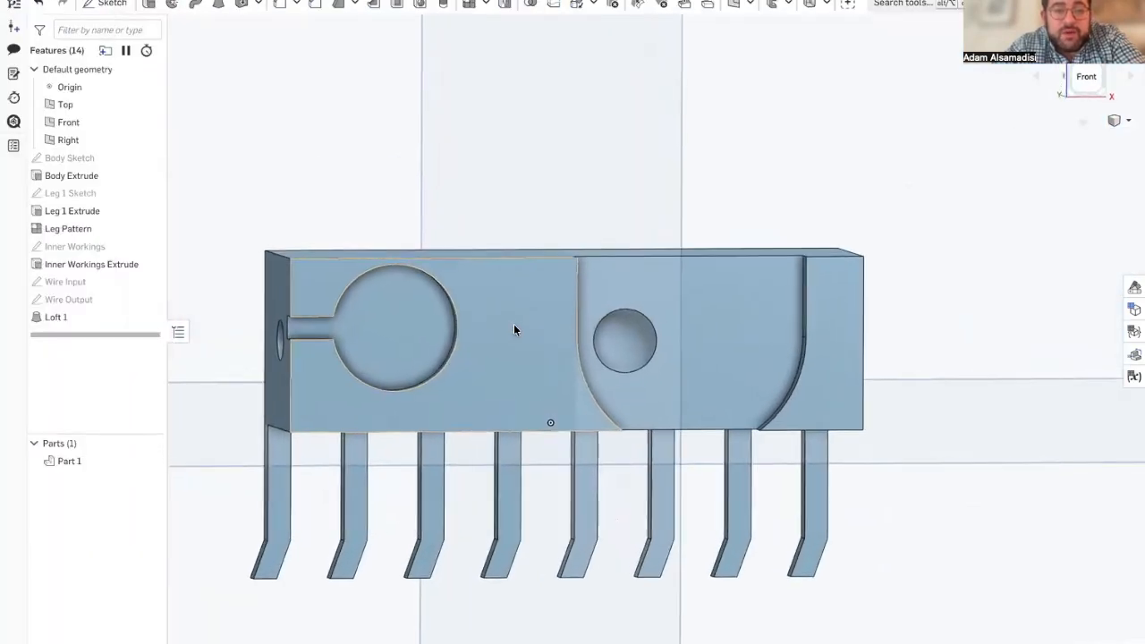
Step: Start a sketch on the body's front face and draw a 5.9 mm wide rectangle between the round pocket and the curved recess
{"action": "left_click", "coordinate": [103, 5]}
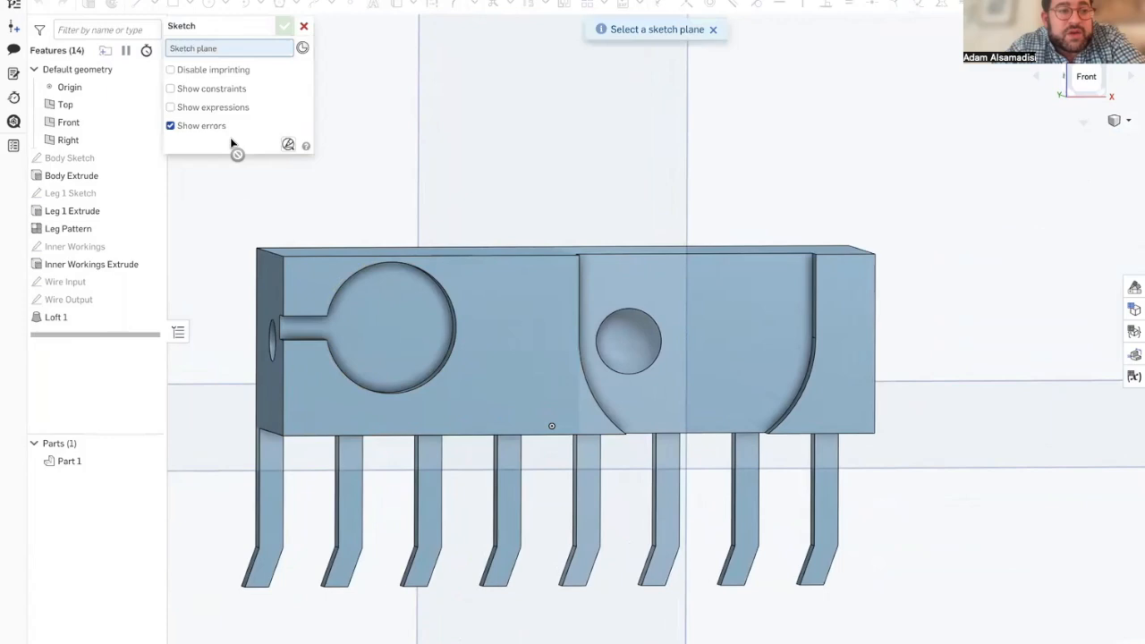
{"action": "left_click", "coordinate": [493, 318]}
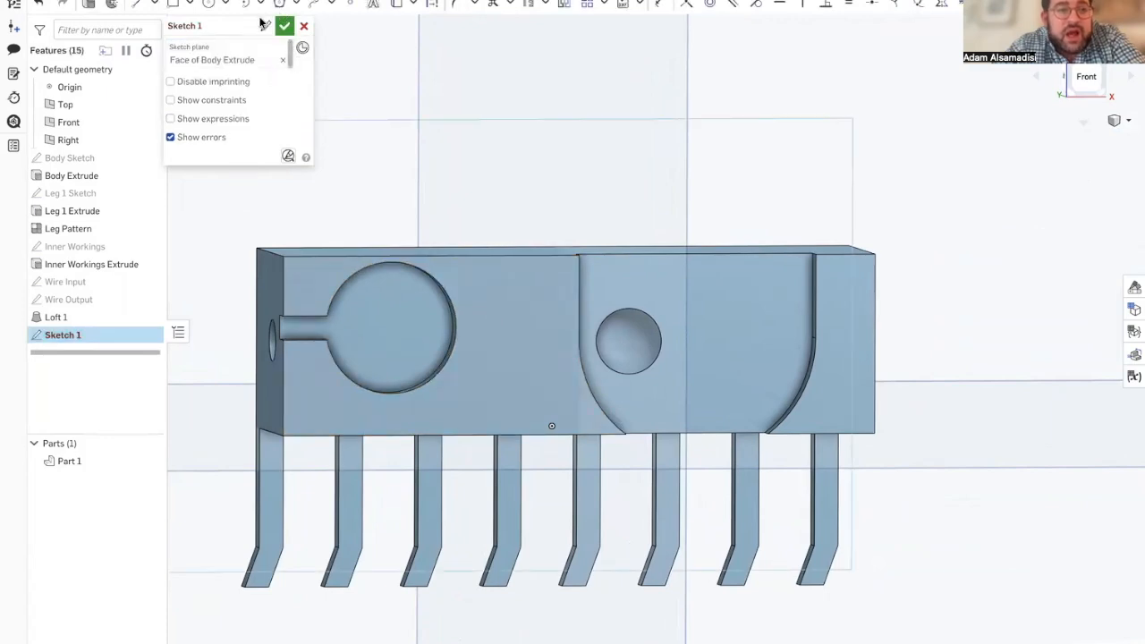
{"action": "left_click", "coordinate": [173, 4]}
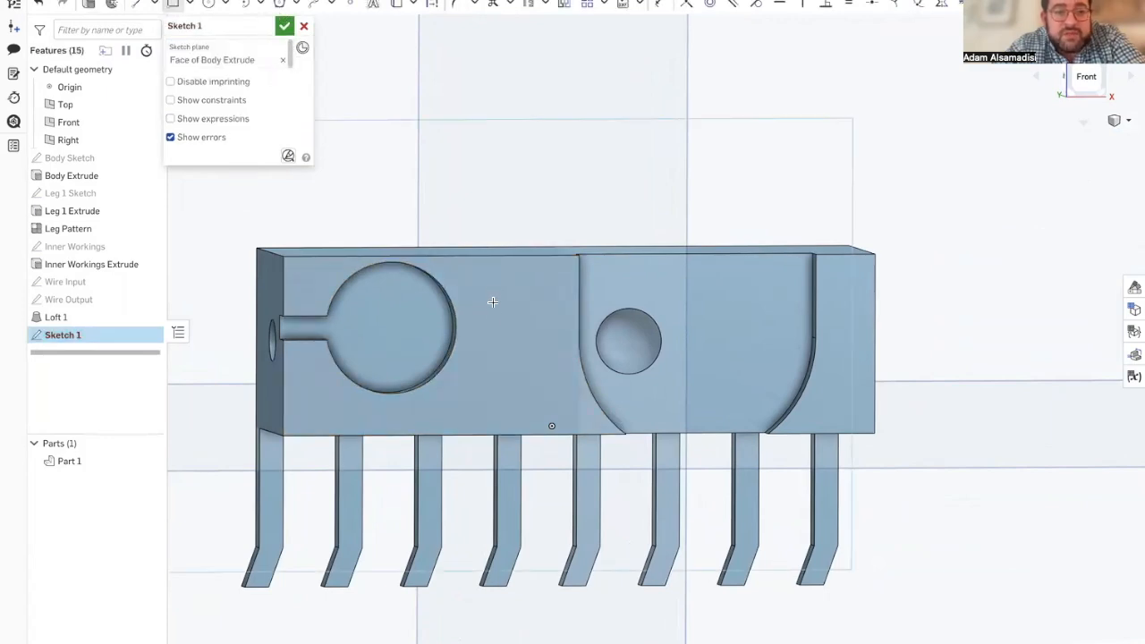
{"action": "left_click", "coordinate": [550, 330]}
{"action": "type", "text": "5.9"}
{"action": "key", "text": "Tab"}
Step: Check the rectangle's height in the ScooterbotFinale reference and set the new rectangle's height to 1.8 mm
{"action": "mouse_move", "coordinate": [62, 301]}
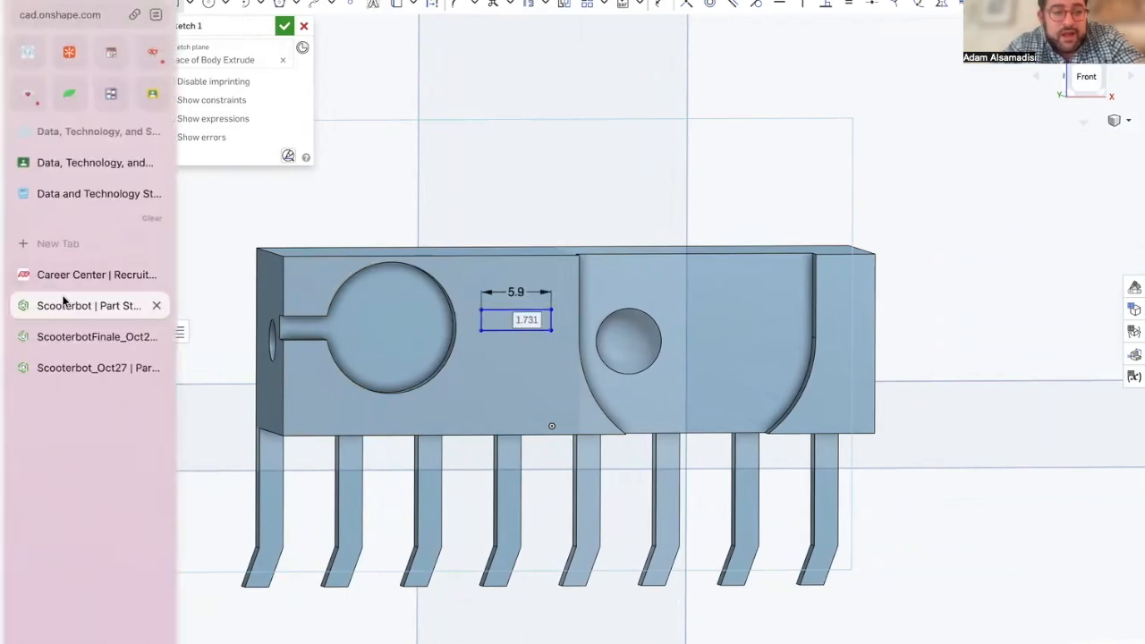
{"action": "left_click", "coordinate": [68, 363]}
{"action": "left_click", "coordinate": [68, 345]}
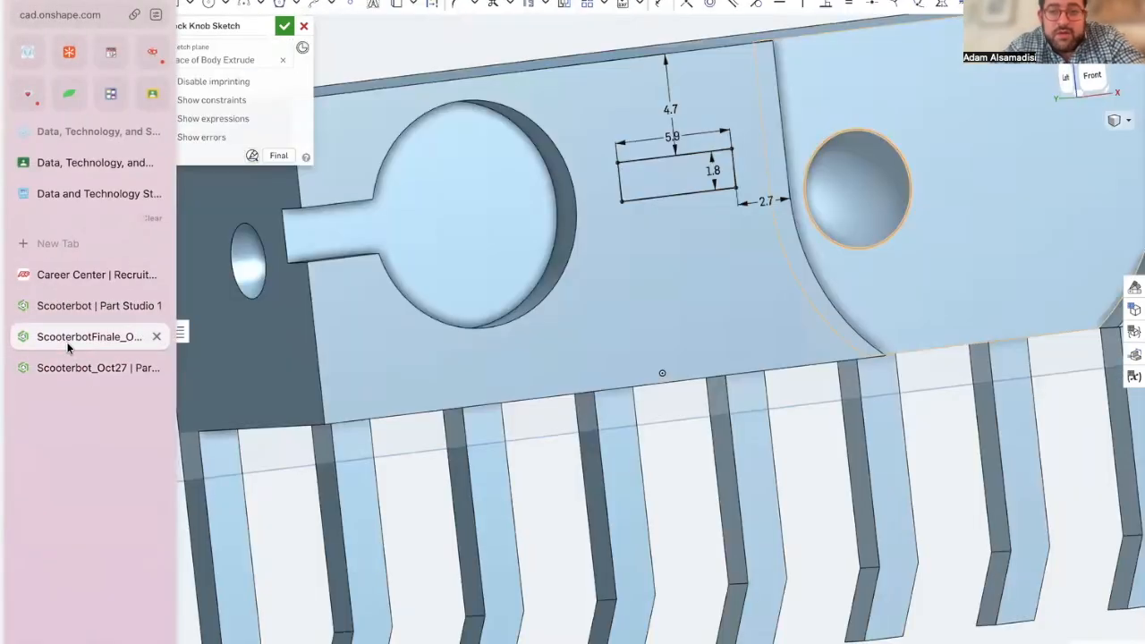
{"action": "left_click", "coordinate": [67, 307]}
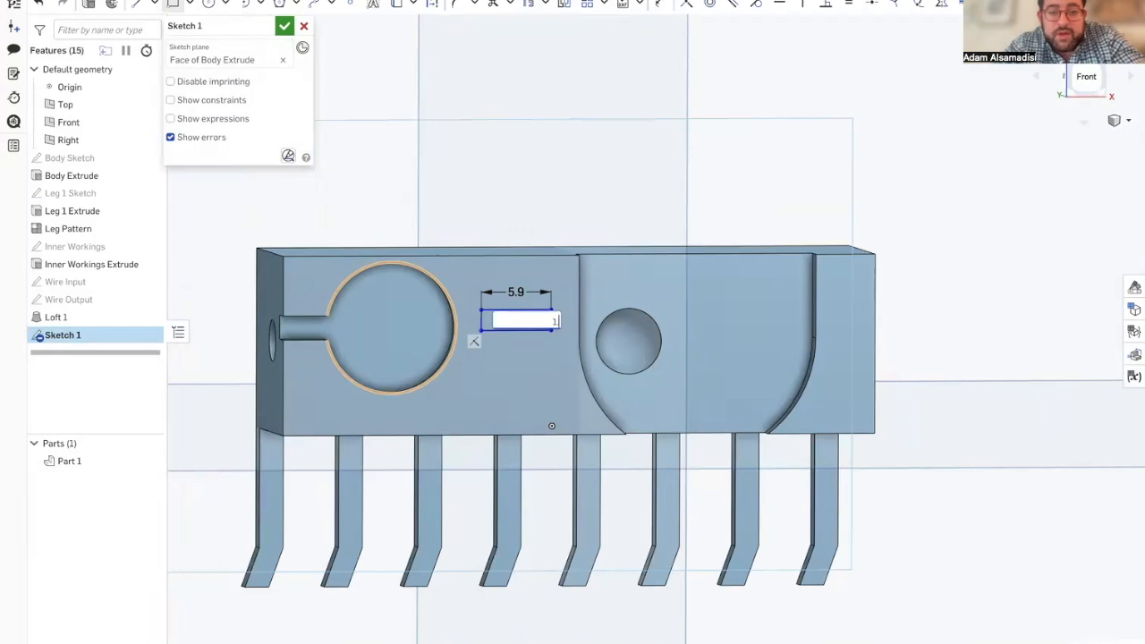
{"action": "key", "text": "Return"}
{"action": "scroll", "coordinate": [529, 324], "scroll_direction": "up", "scroll_amount": 5}
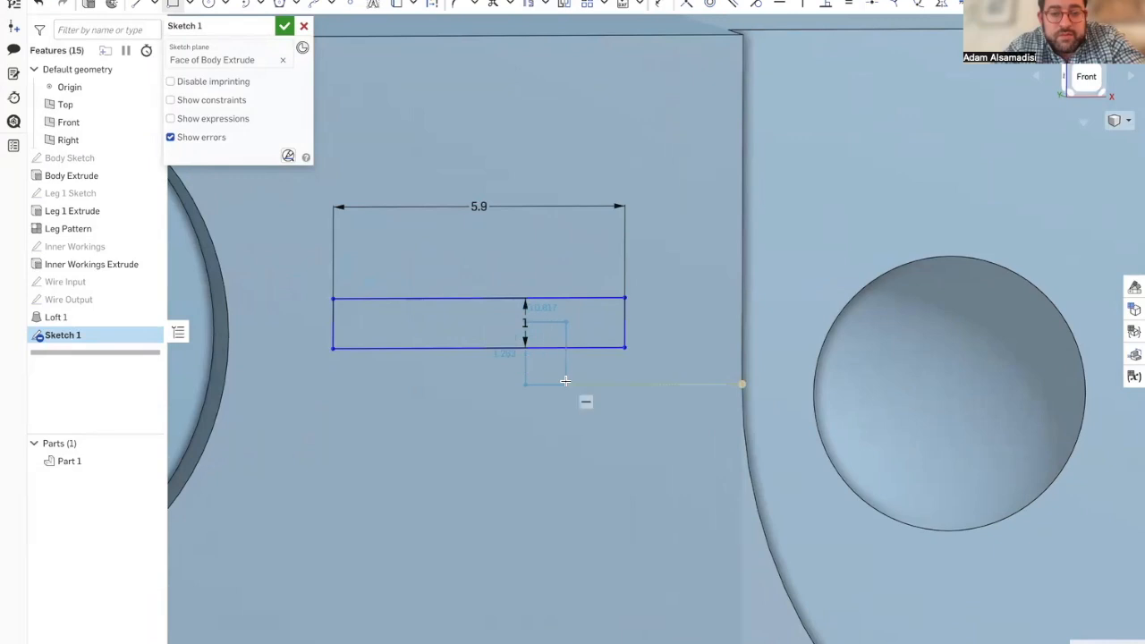
{"action": "scroll", "coordinate": [565, 380], "scroll_direction": "down", "scroll_amount": 15}
{"action": "scroll", "coordinate": [573, 331], "scroll_direction": "up", "scroll_amount": 15}
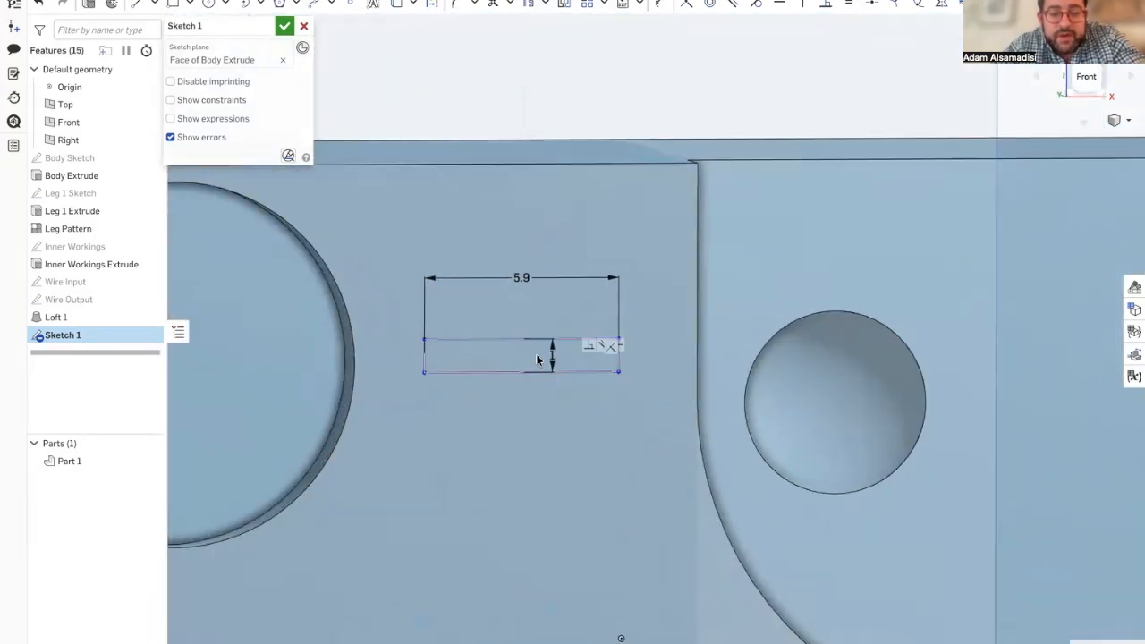
{"action": "double_click", "coordinate": [551, 356]}
{"action": "type", "text": "1.8"}
{"action": "key", "text": "Return"}
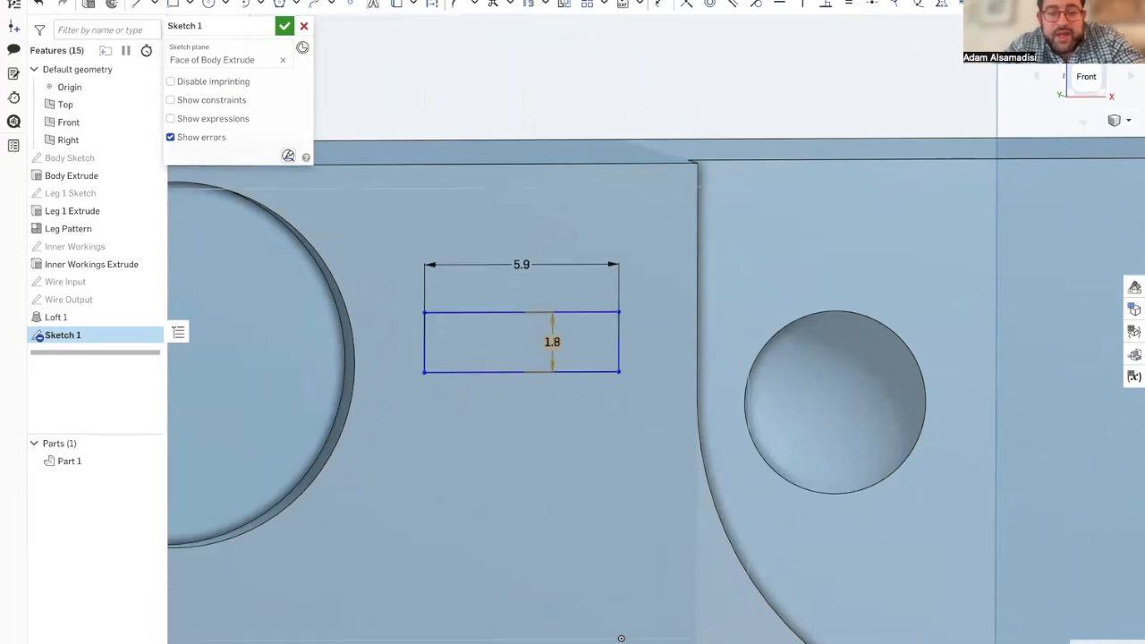
Step: Consult the reference sketch and dimension the rectangle's upper edge 4.7 mm from the body's top edge
{"action": "mouse_move", "coordinate": [5, 299]}
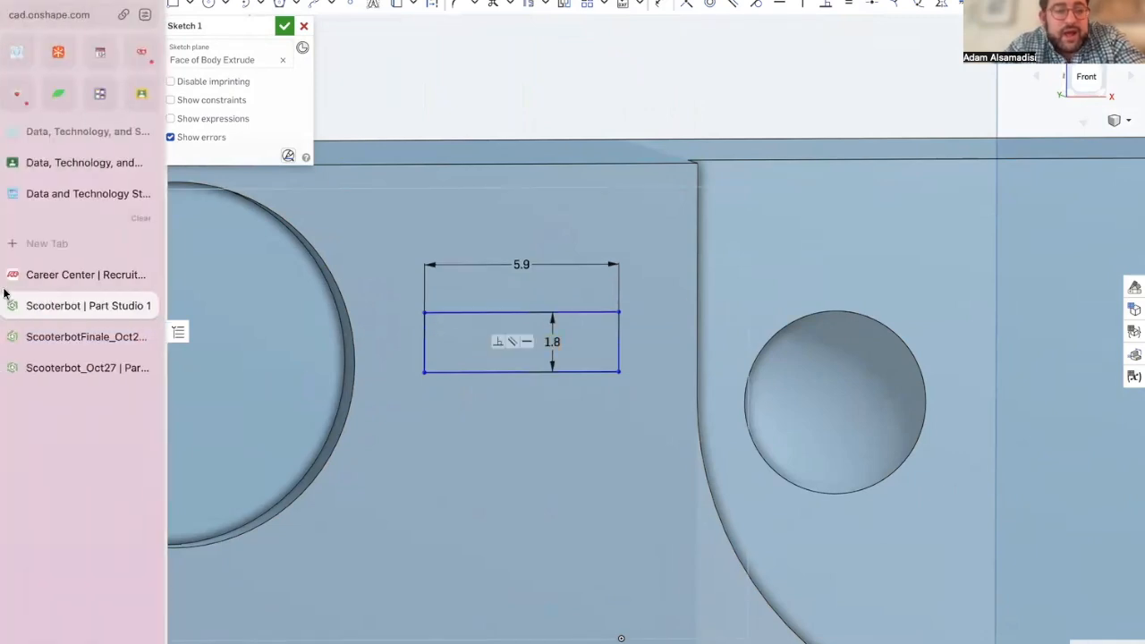
{"action": "left_click", "coordinate": [61, 335]}
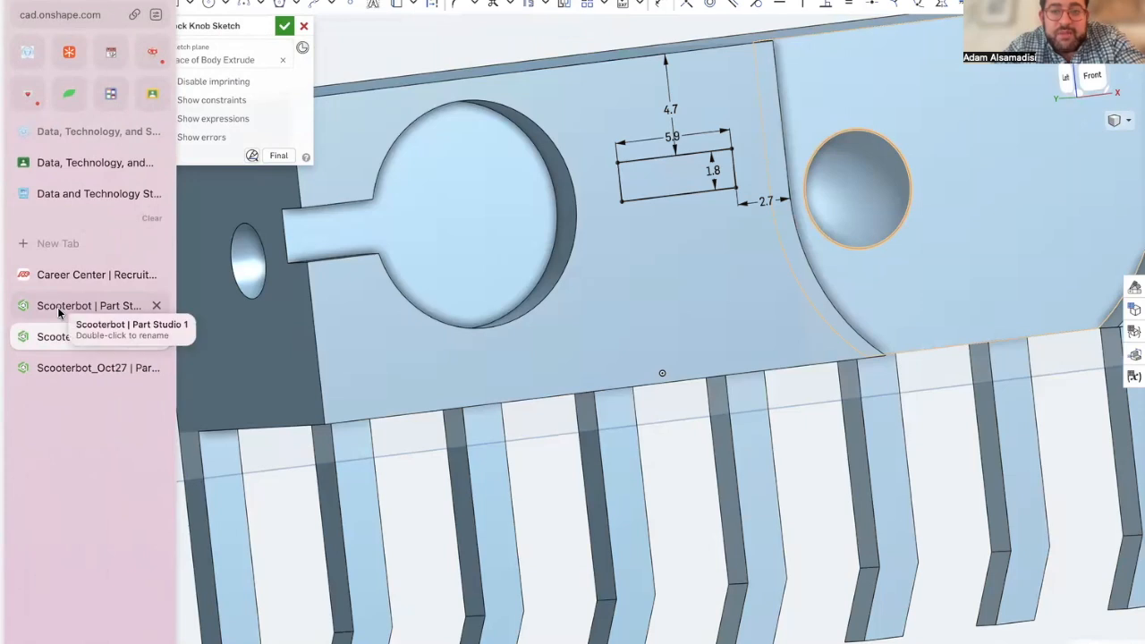
{"action": "left_click", "coordinate": [57, 307]}
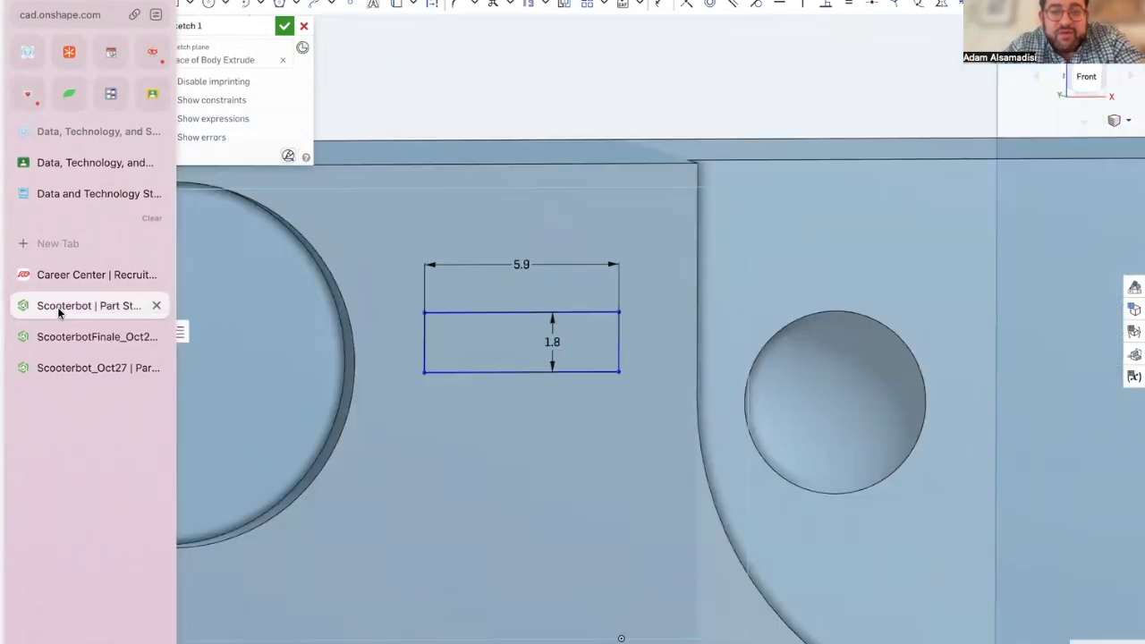
{"action": "left_click", "coordinate": [658, 5]}
{"action": "left_click", "coordinate": [497, 162]}
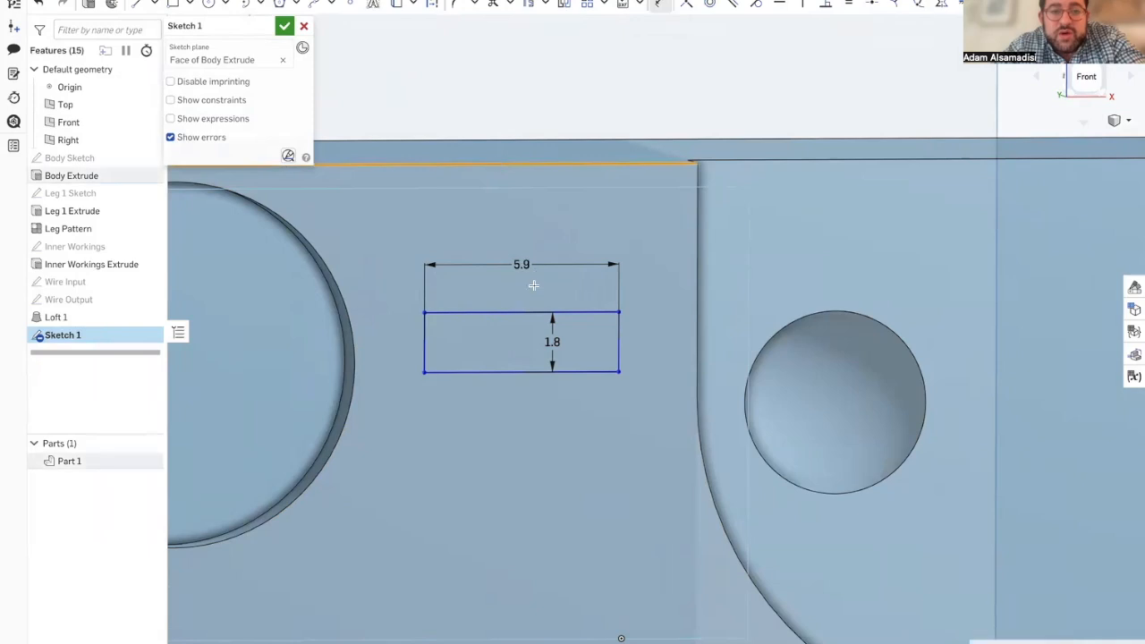
{"action": "left_click", "coordinate": [527, 312]}
{"action": "left_click", "coordinate": [540, 247]}
{"action": "type", "text": "4.7"}
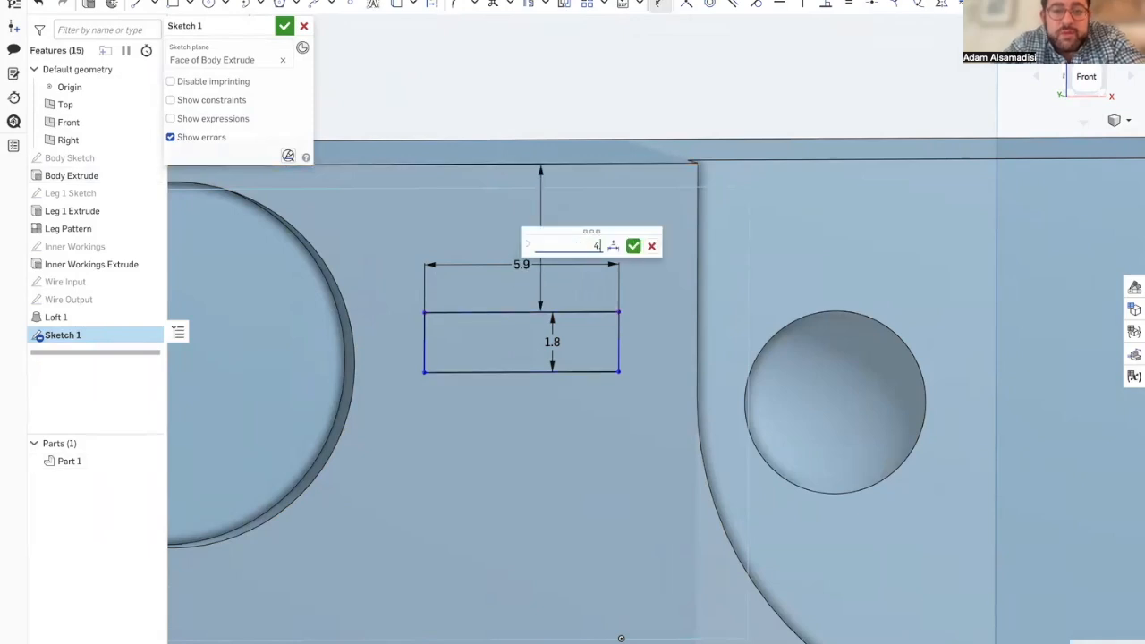
{"action": "key", "text": "Return"}
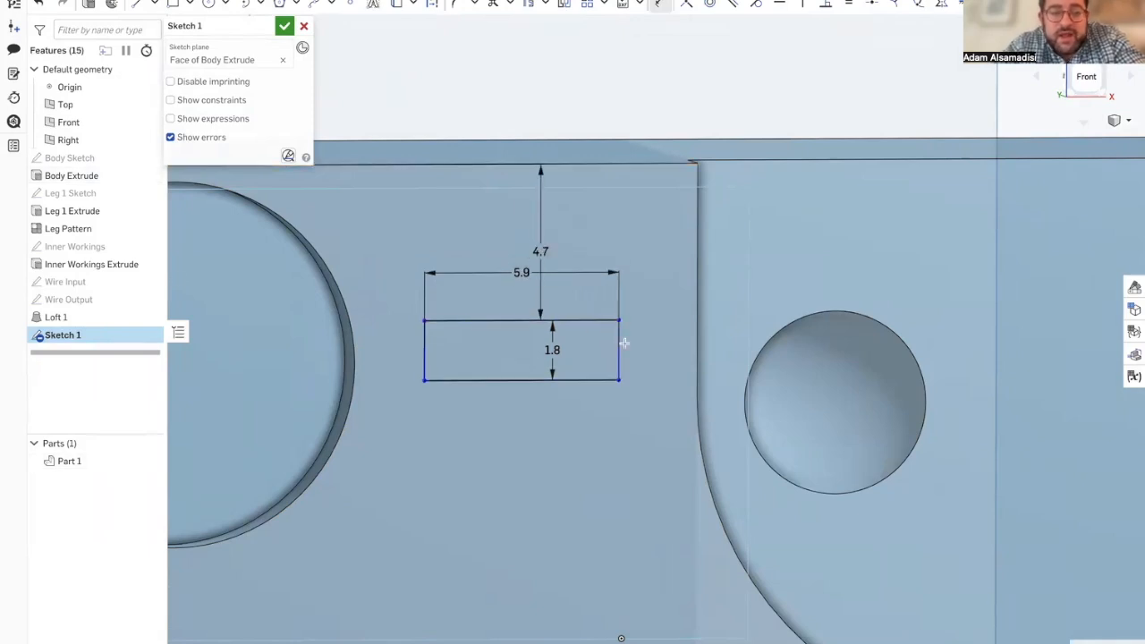
Step: Consult the reference sketch and dimension the rectangle's side nearest the curved recess 2.7 mm from the recess's straight edge
{"action": "mouse_move", "coordinate": [8, 391]}
{"action": "left_click", "coordinate": [76, 338]}
{"action": "left_click", "coordinate": [76, 305]}
{"action": "left_click", "coordinate": [617, 351]}
{"action": "left_click", "coordinate": [698, 351]}
{"action": "left_click", "coordinate": [660, 353]}
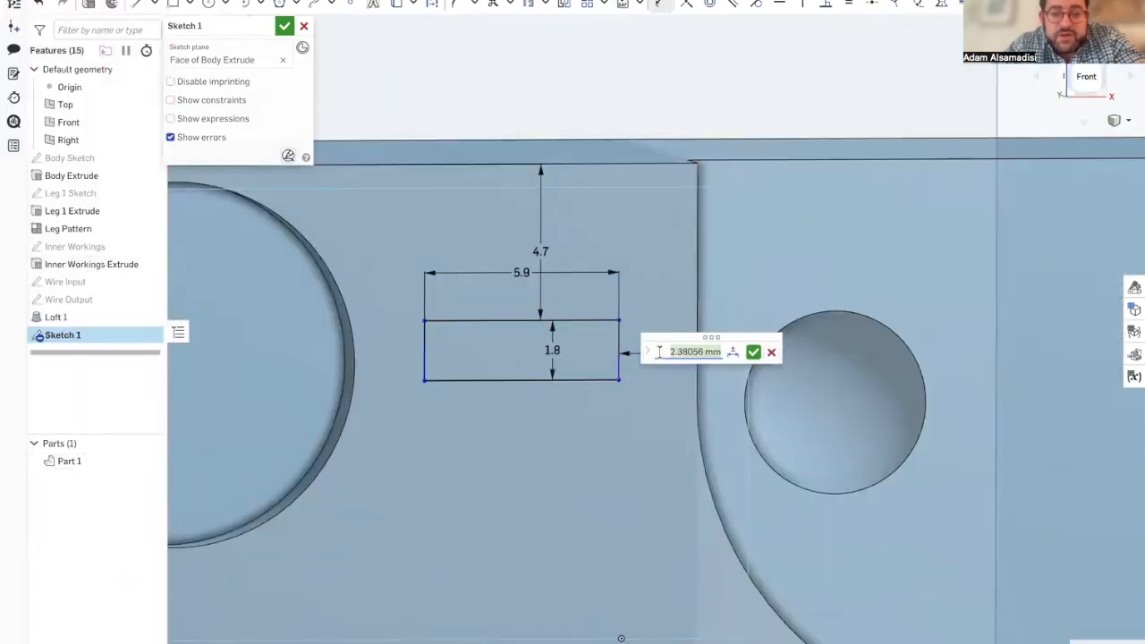
{"action": "key", "text": "Return"}
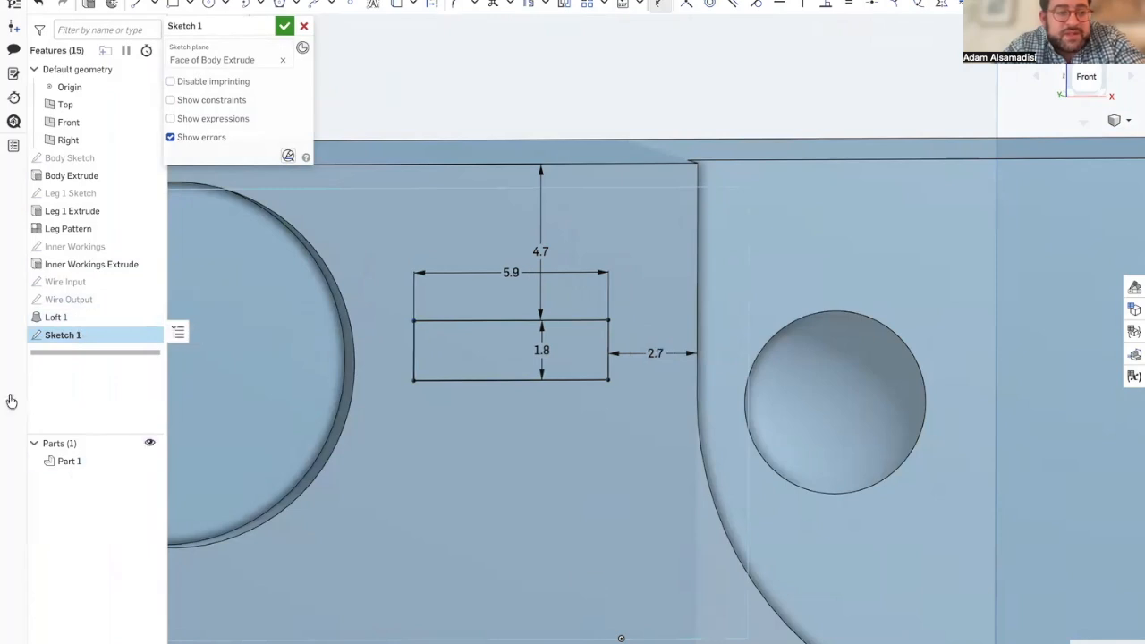
Step: Compare the fully dimensioned rectangle with the reference sketch and accept the new sketch
{"action": "mouse_move", "coordinate": [7, 396]}
{"action": "left_click", "coordinate": [77, 338]}
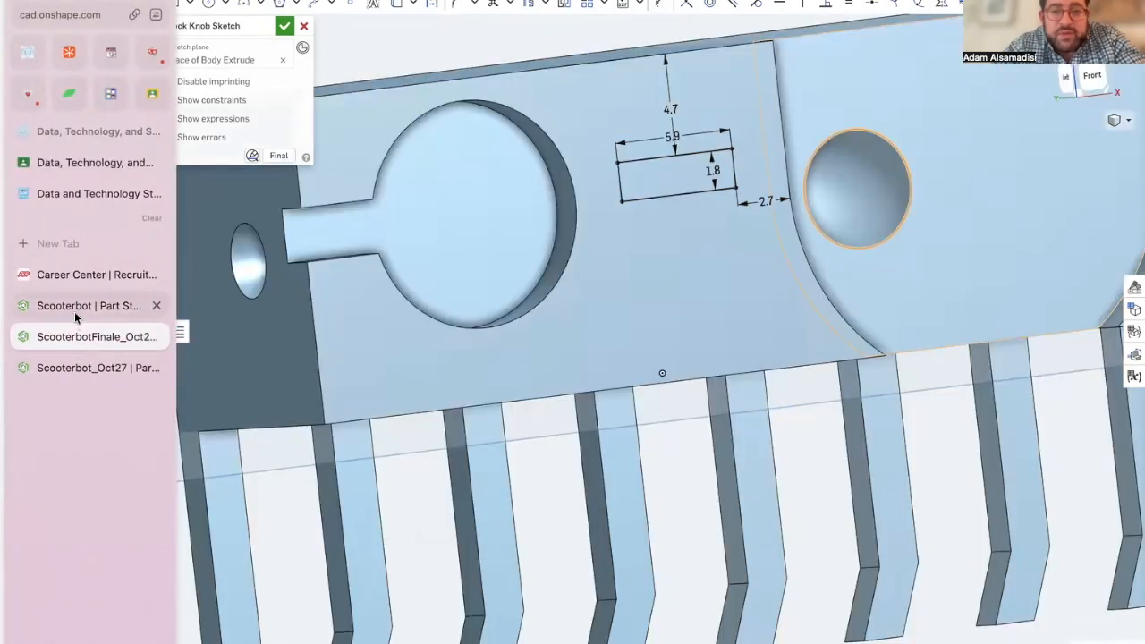
{"action": "left_click", "coordinate": [76, 306]}
{"action": "scroll", "coordinate": [426, 380], "scroll_direction": "down", "scroll_amount": 1}
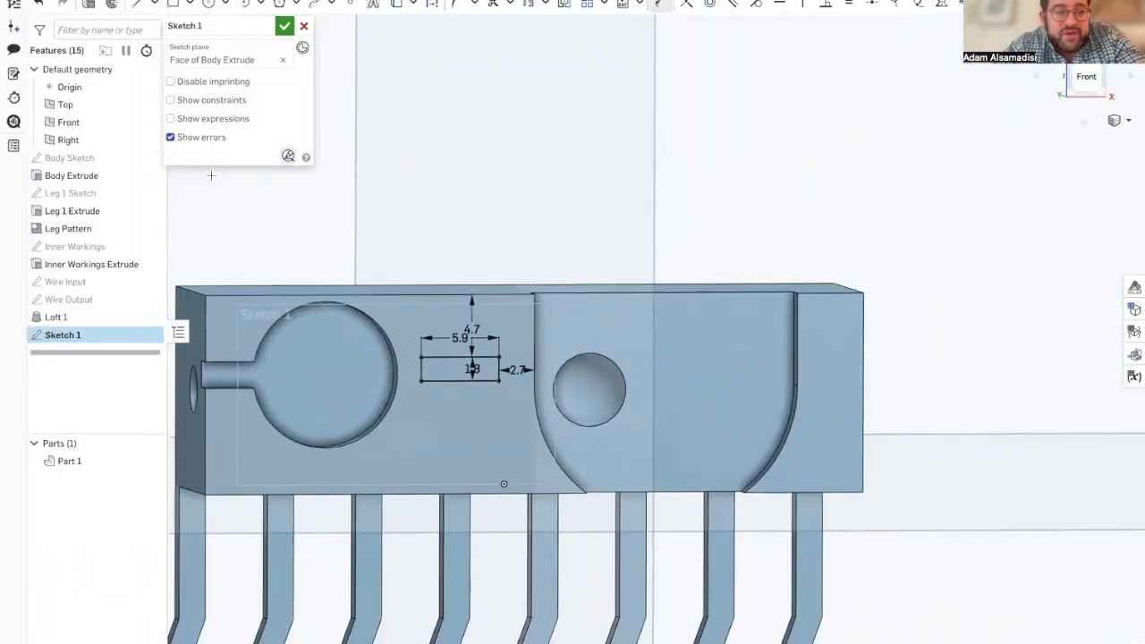
{"action": "left_click", "coordinate": [284, 28]}
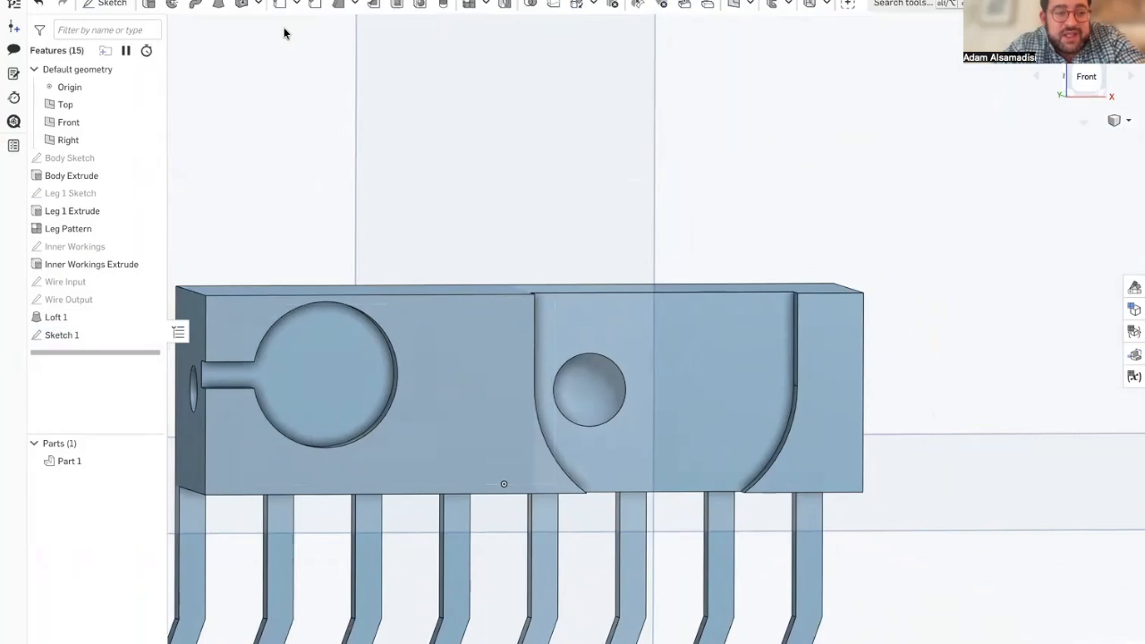
Step: Extrude the rectangle outward as an addition to Part 1, setting its blind depth from the reference's Lock Knob Extrude
{"action": "left_click", "coordinate": [430, 374]}
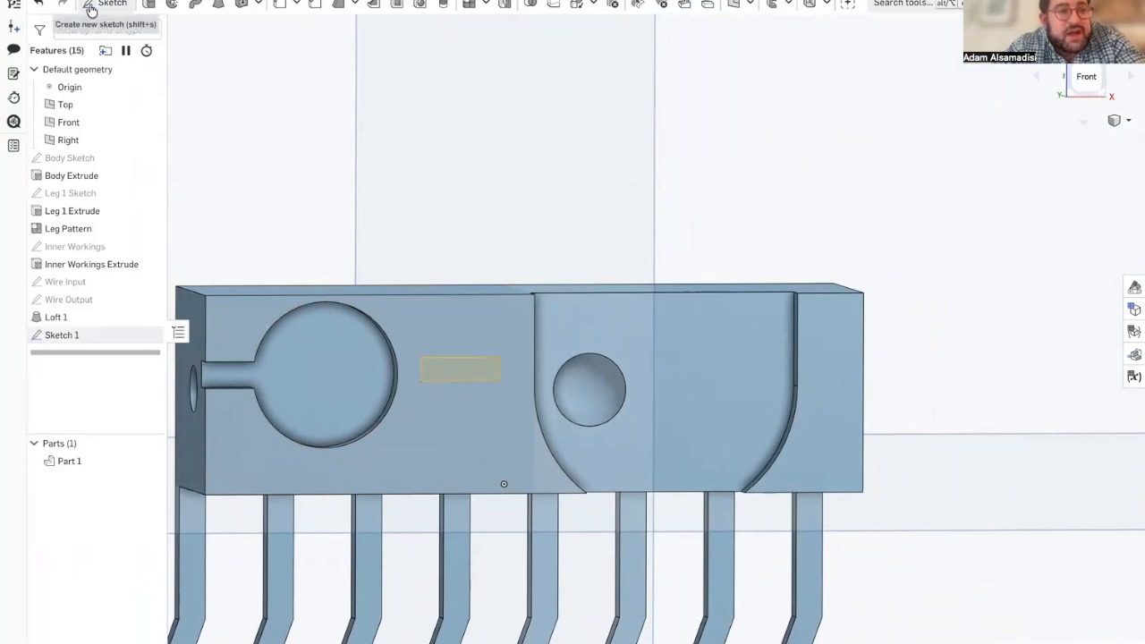
{"action": "left_click", "coordinate": [144, 7]}
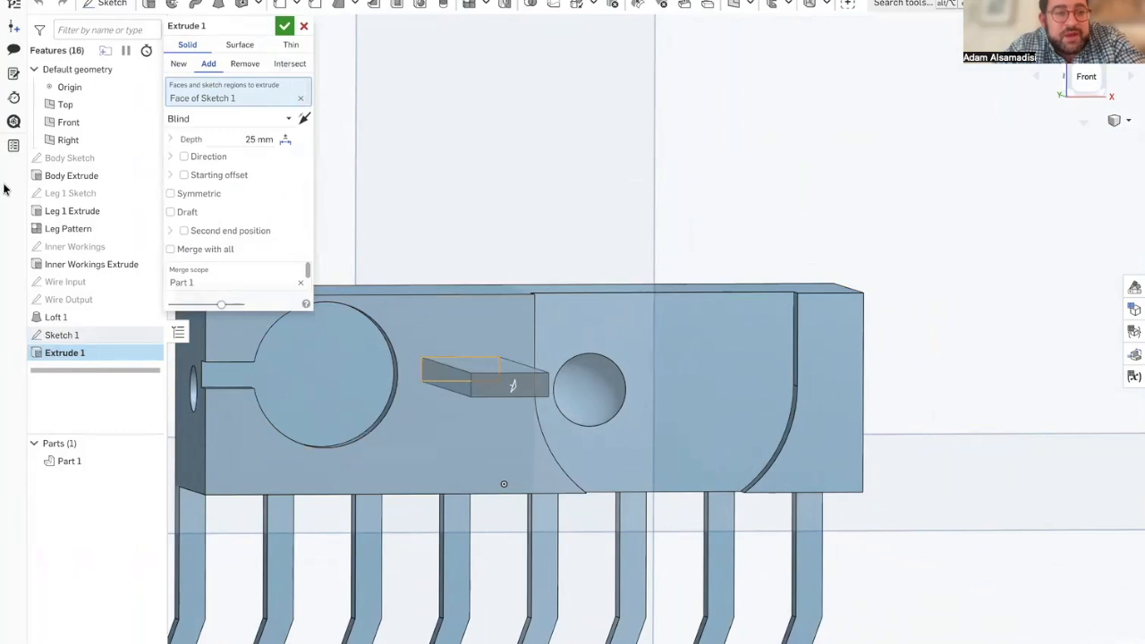
{"action": "mouse_move", "coordinate": [4, 190]}
{"action": "left_click", "coordinate": [77, 332]}
{"action": "left_click", "coordinate": [79, 366]}
{"action": "left_click", "coordinate": [82, 338]}
{"action": "double_click", "coordinate": [83, 239]}
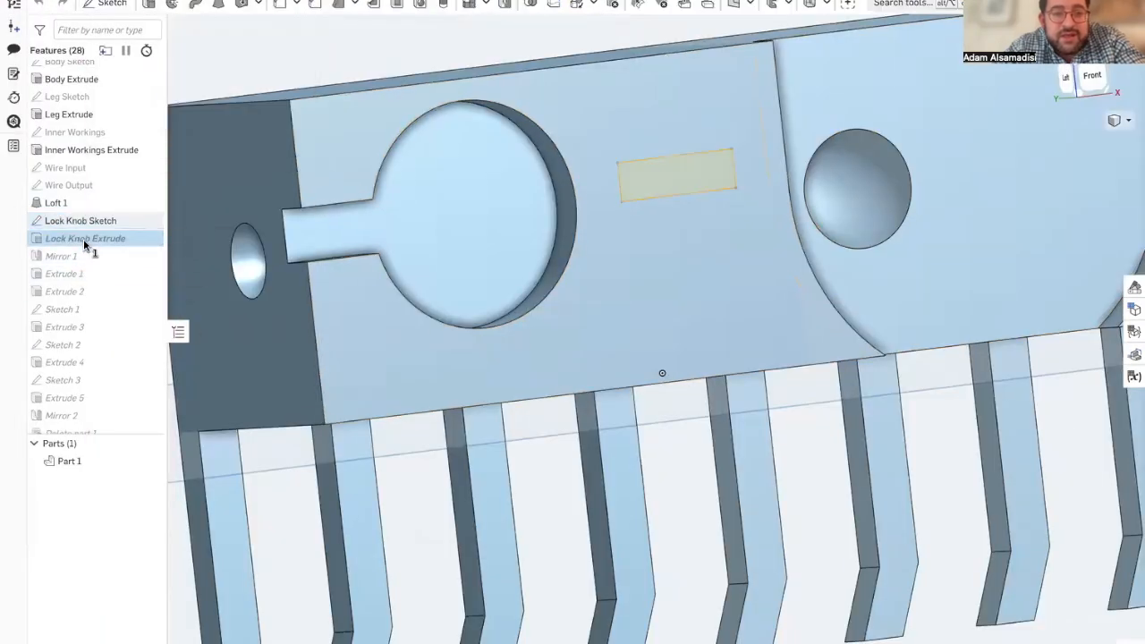
{"action": "mouse_move", "coordinate": [5, 232]}
{"action": "left_click", "coordinate": [85, 305]}
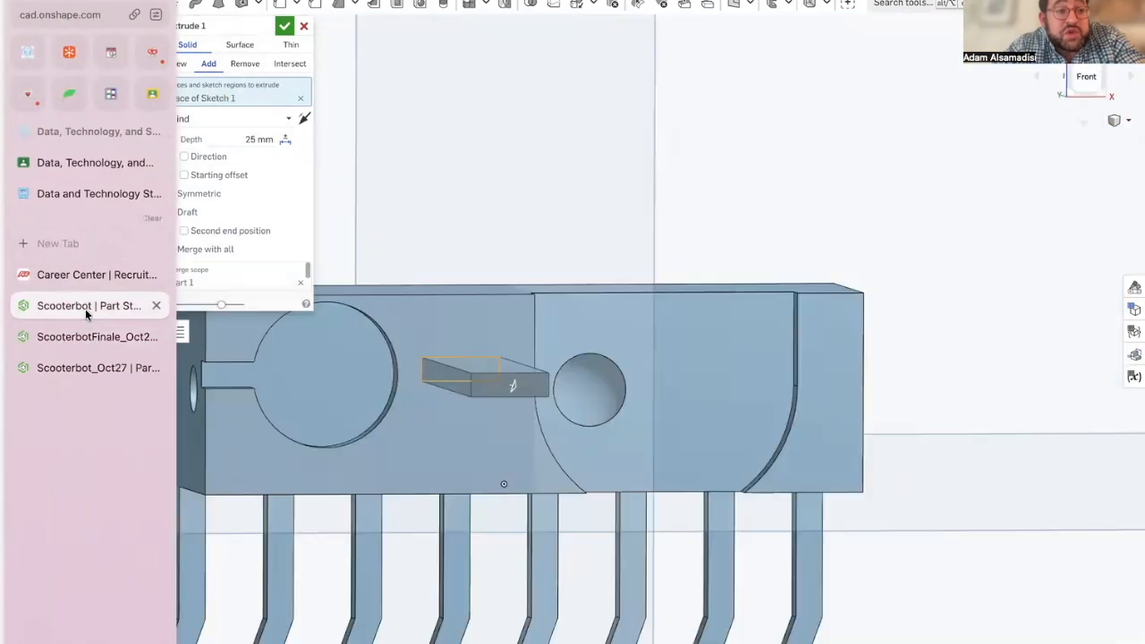
{"action": "left_click", "coordinate": [252, 139]}
{"action": "key", "text": "Return"}
{"action": "right_click_drag", "start_coordinate": [404, 270], "coordinate": [459, 259]}
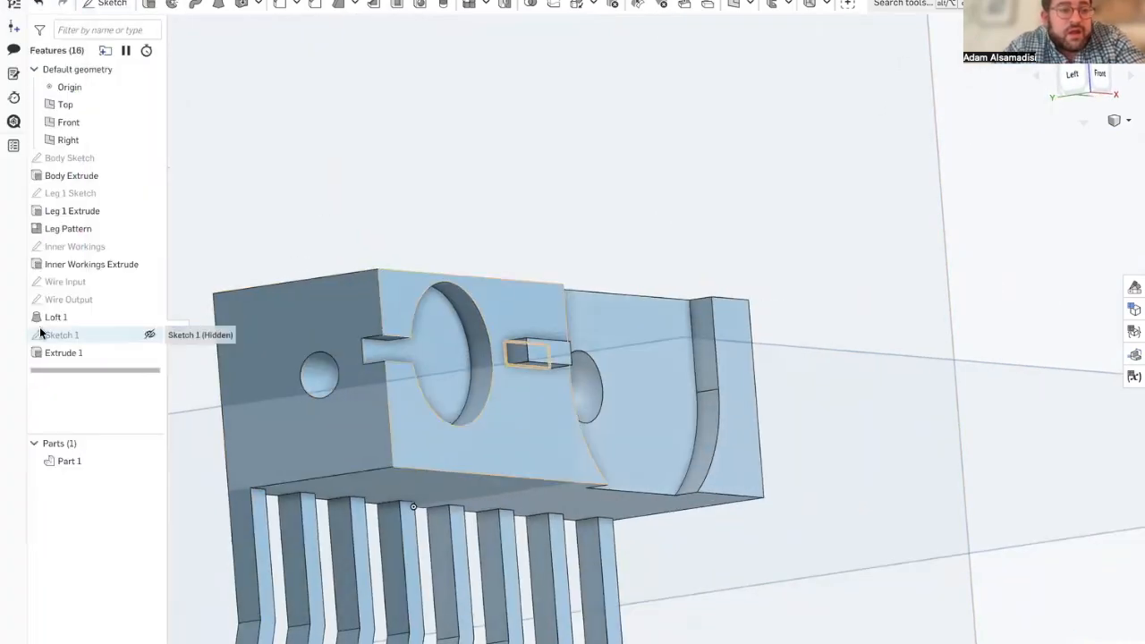
Step: Rename the lock knob's rectangle sketch as Lock In Piece
{"action": "right_click", "coordinate": [87, 344]}
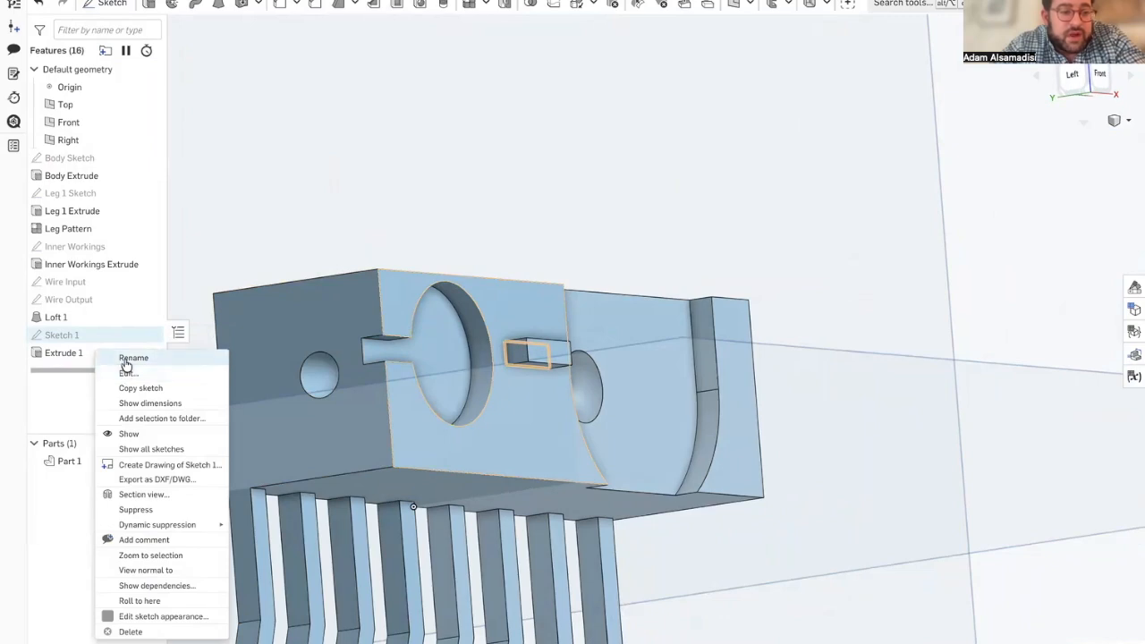
{"action": "left_click", "coordinate": [125, 358]}
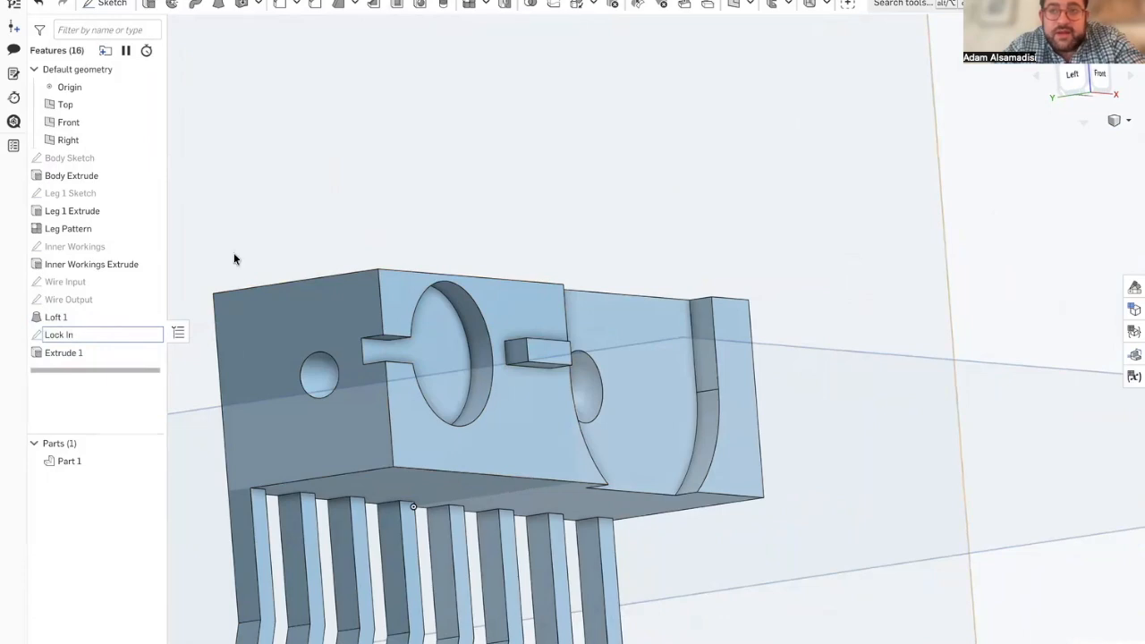
{"action": "type", "text": "Lock In Piece"}
{"action": "key", "text": "Return"}
Step: Rename the Lock In Piece sketch as Lock In Piece Sketch
{"action": "right_click", "coordinate": [82, 349]}
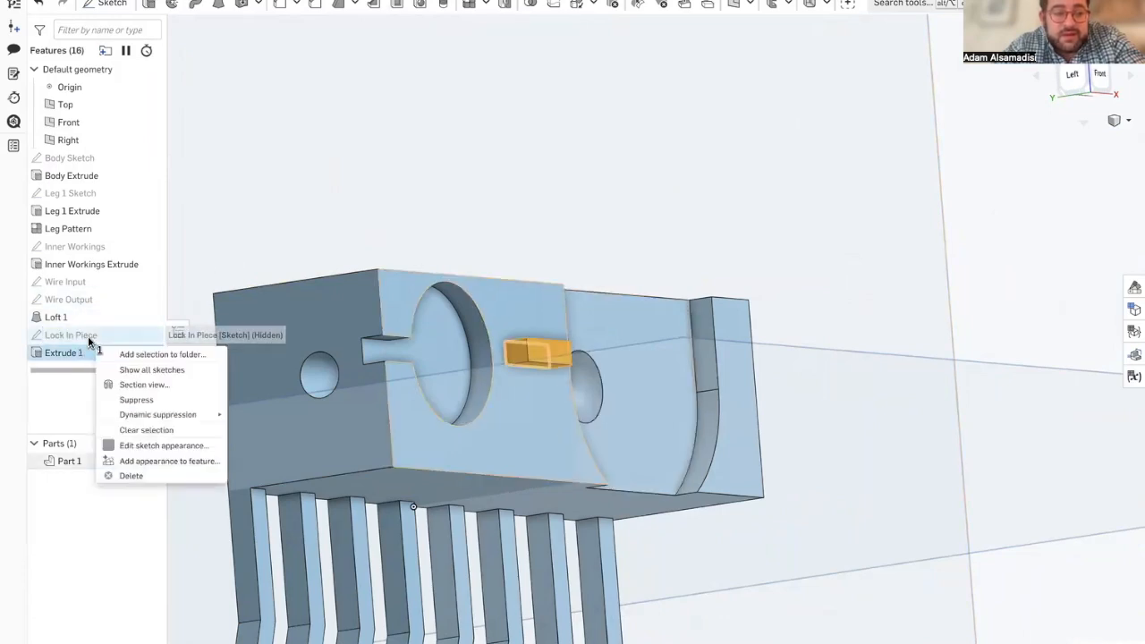
{"action": "left_click", "coordinate": [70, 334]}
{"action": "left_click", "coordinate": [118, 337]}
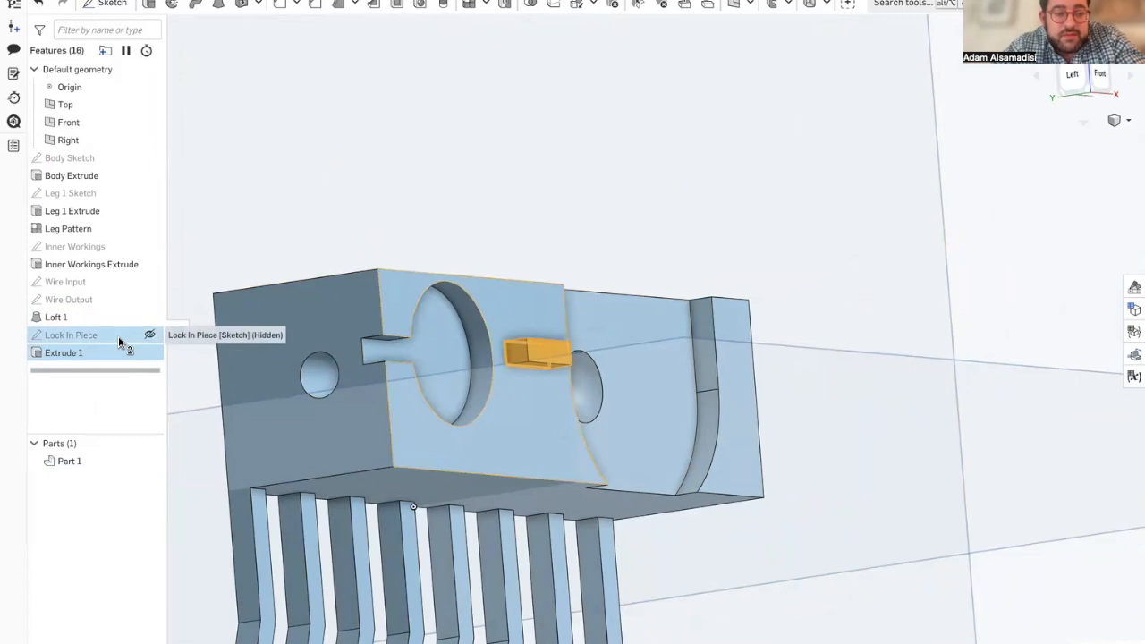
{"action": "double_click", "coordinate": [109, 333]}
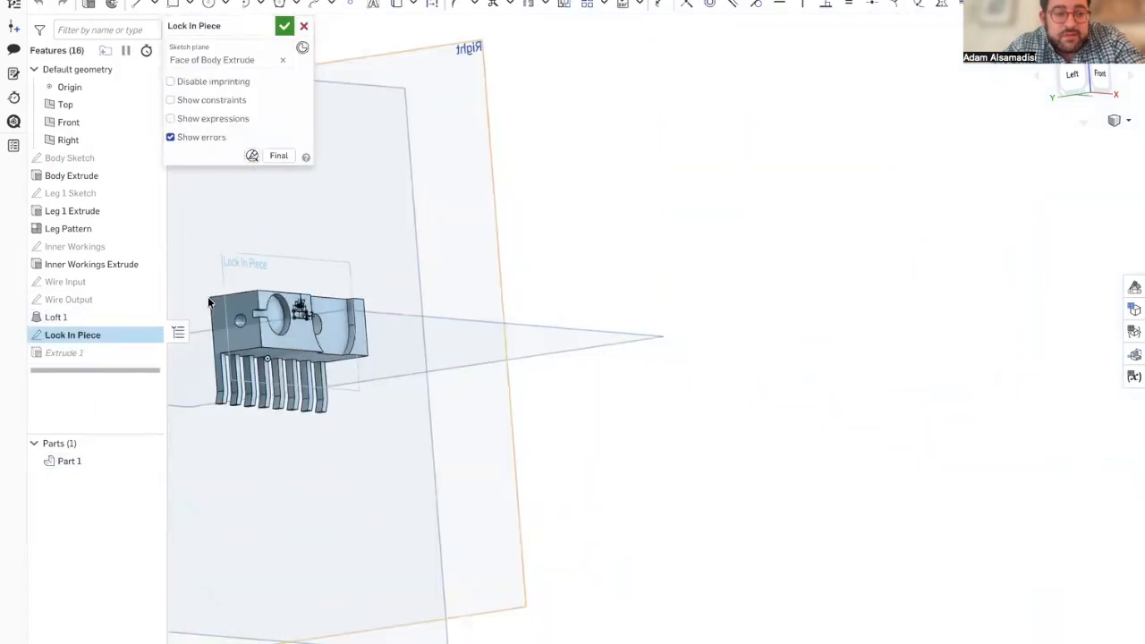
{"action": "scroll", "coordinate": [208, 296], "scroll_direction": "down", "scroll_amount": 2}
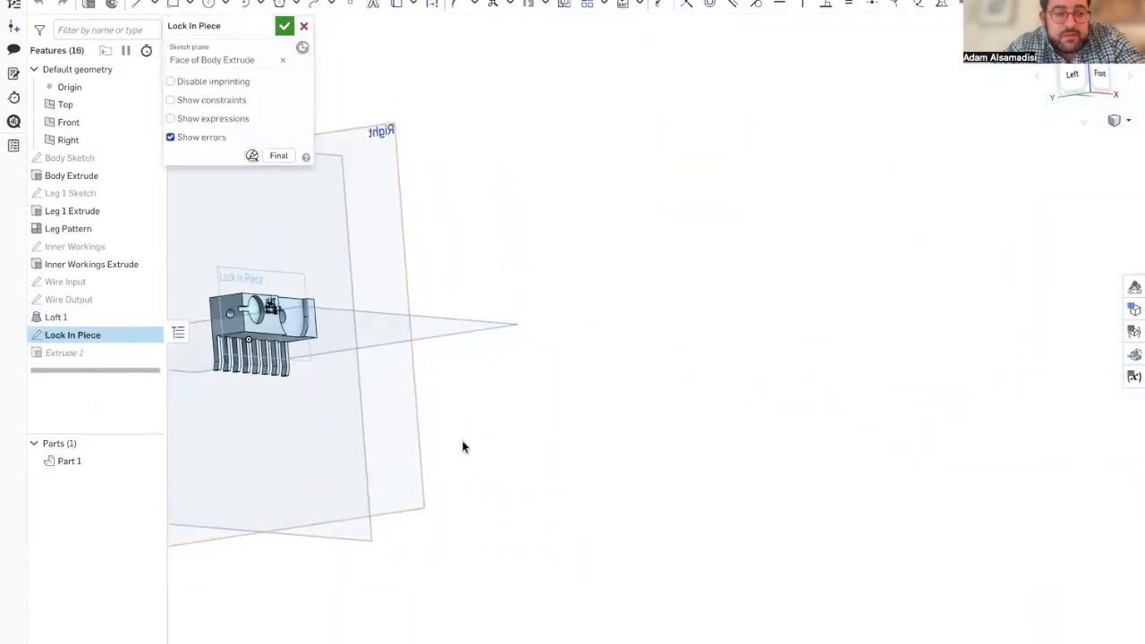
{"action": "double_click", "coordinate": [102, 352]}
{"action": "right_click", "coordinate": [97, 336]}
{"action": "left_click", "coordinate": [138, 348]}
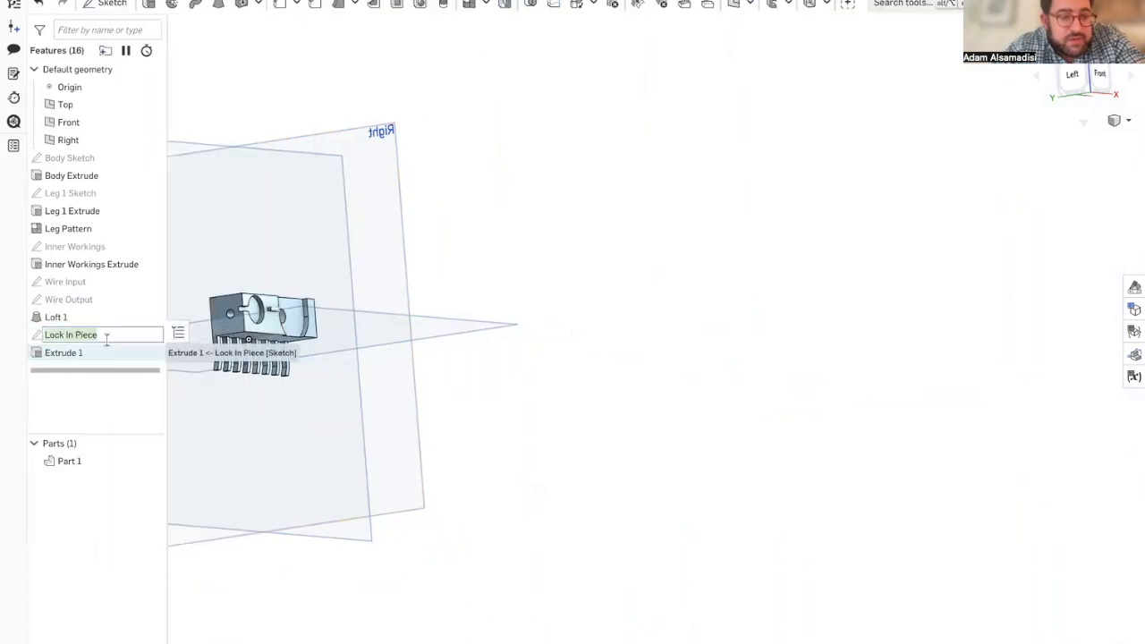
{"action": "type", "text": "ch"}
{"action": "key", "text": "Return"}
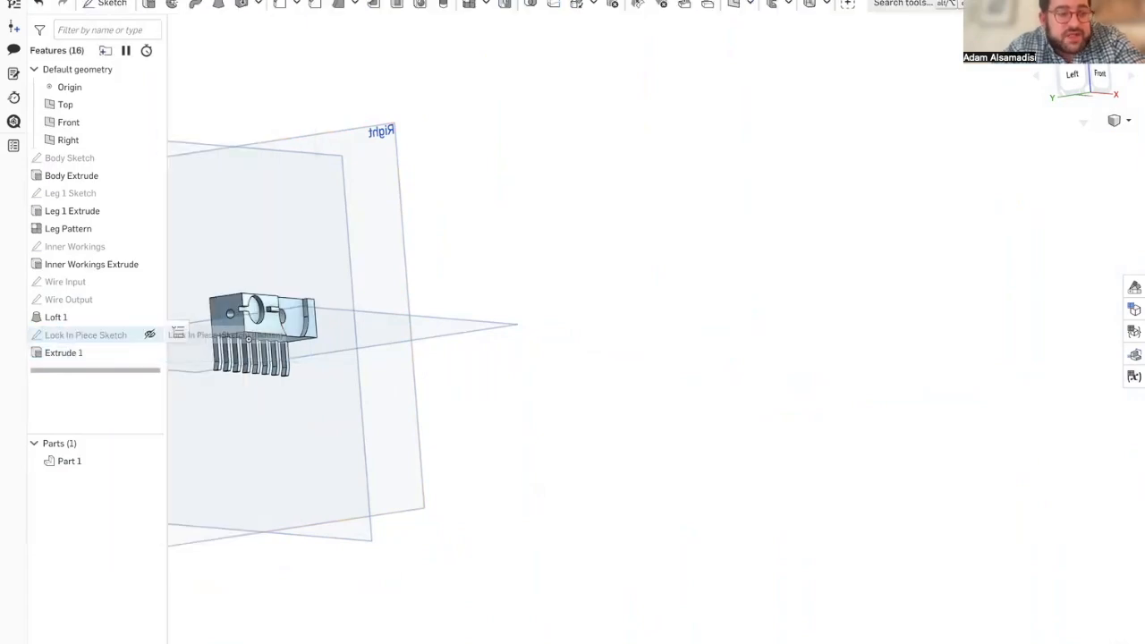
Step: Rename the lock knob's extrusion as Lock In Piece Extrude
{"action": "right_click", "coordinate": [87, 358]}
{"action": "left_click", "coordinate": [134, 376]}
{"action": "type", "text": "Lock In Piece Extrude"}
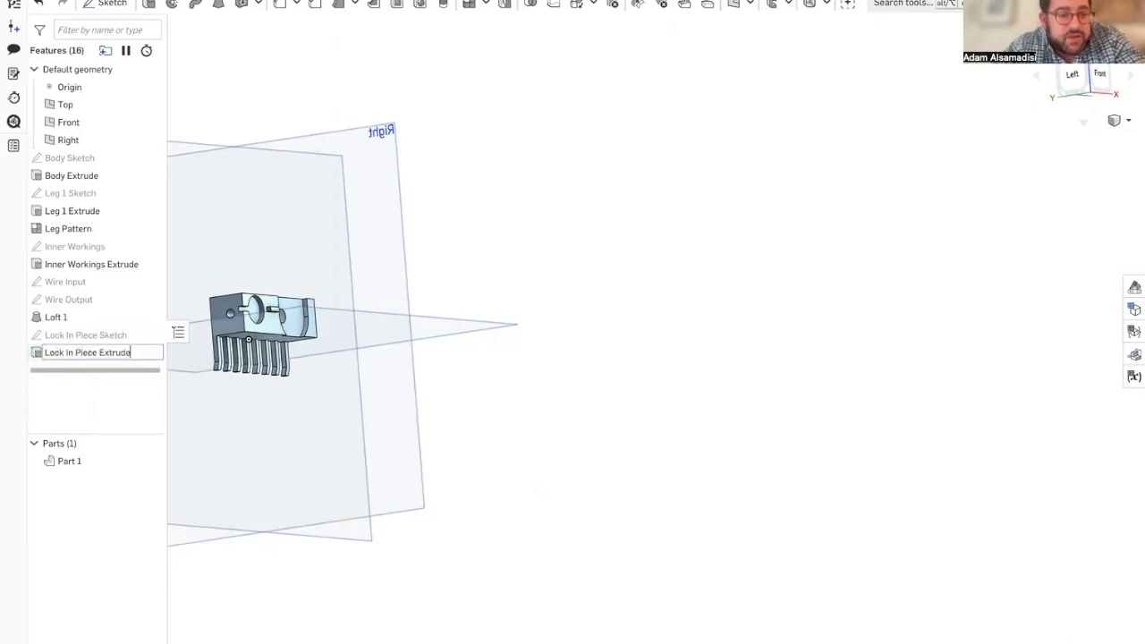
{"action": "key", "text": "Return"}
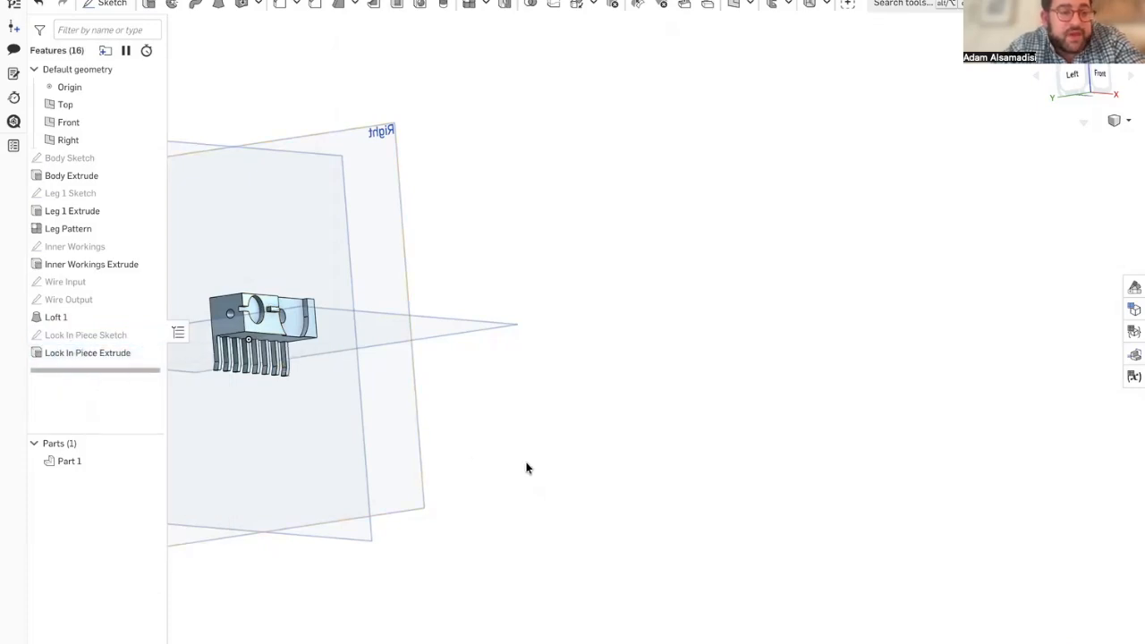
Step: Mirror Part 1 across the Front plane as a new, separate part
{"action": "left_click", "coordinate": [85, 462]}
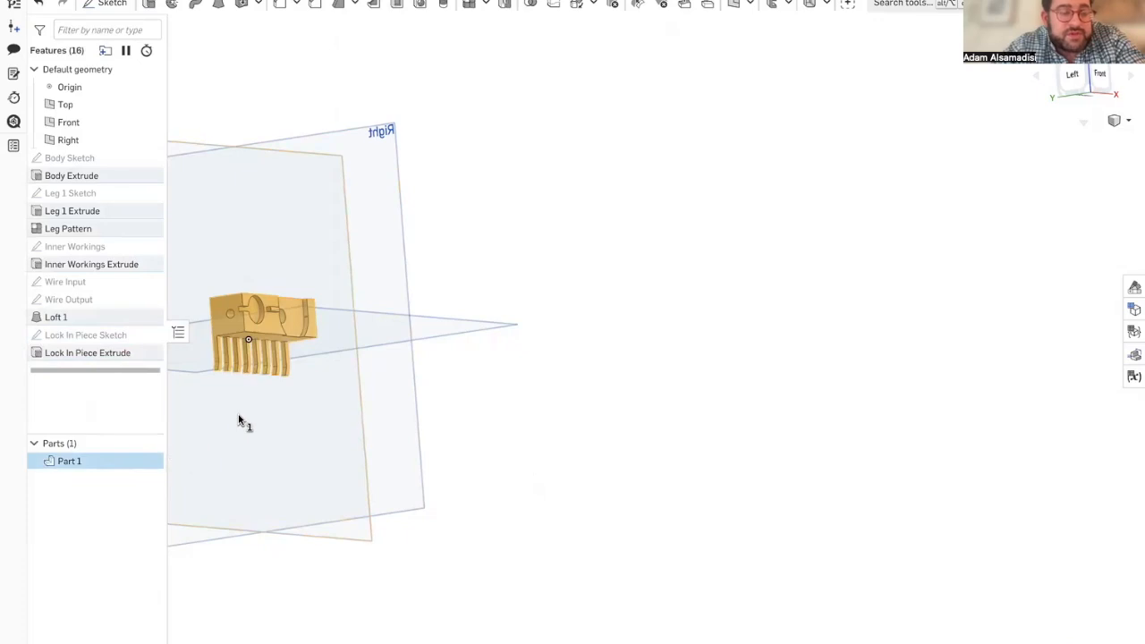
{"action": "right_click_drag", "start_coordinate": [239, 416], "coordinate": [276, 417]}
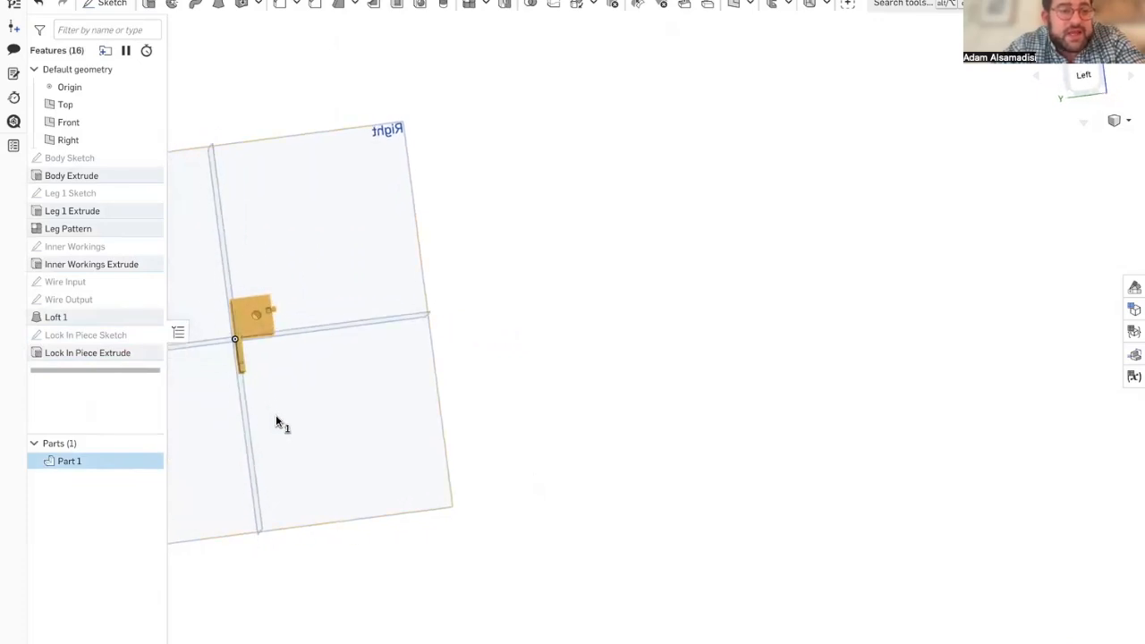
{"action": "left_click", "coordinate": [506, 4]}
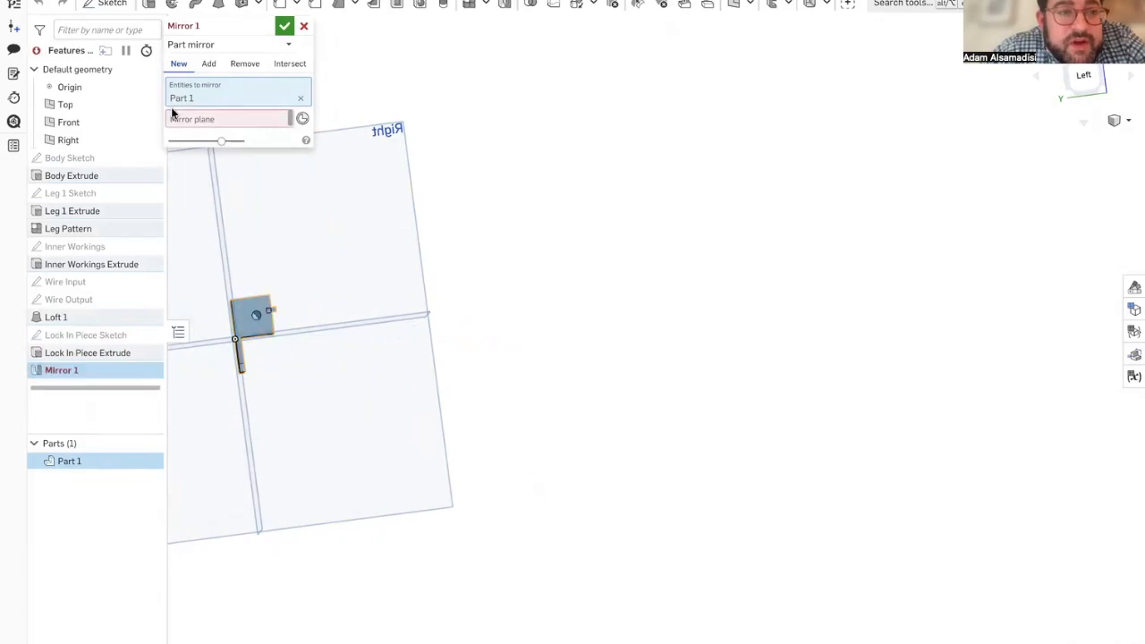
{"action": "right_click_drag", "start_coordinate": [221, 174], "coordinate": [201, 175]}
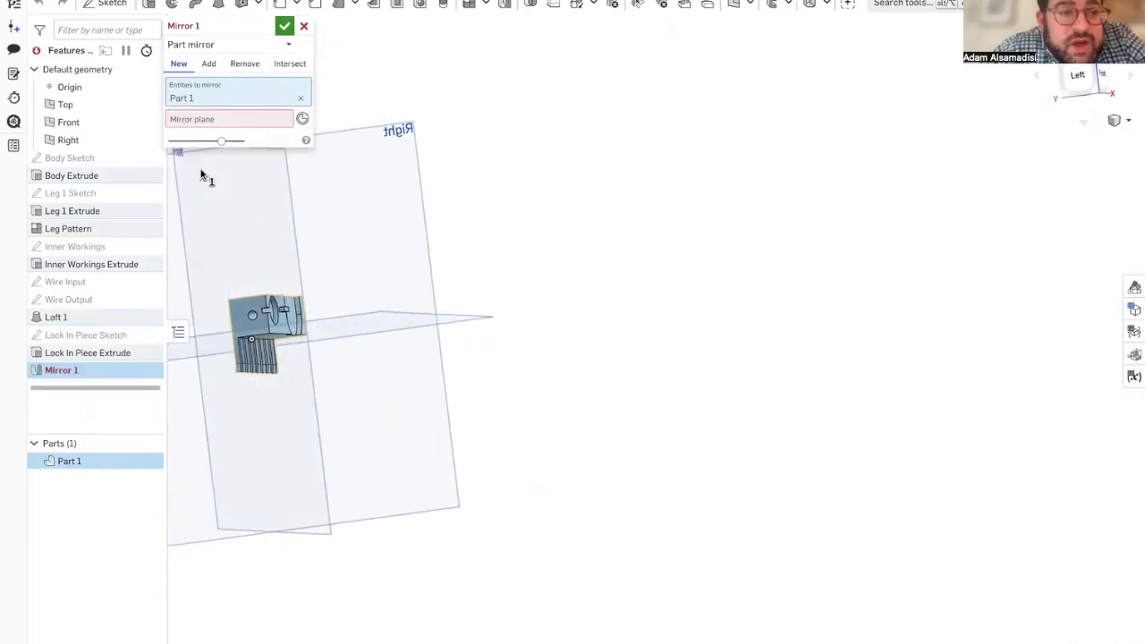
{"action": "left_click", "coordinate": [226, 121]}
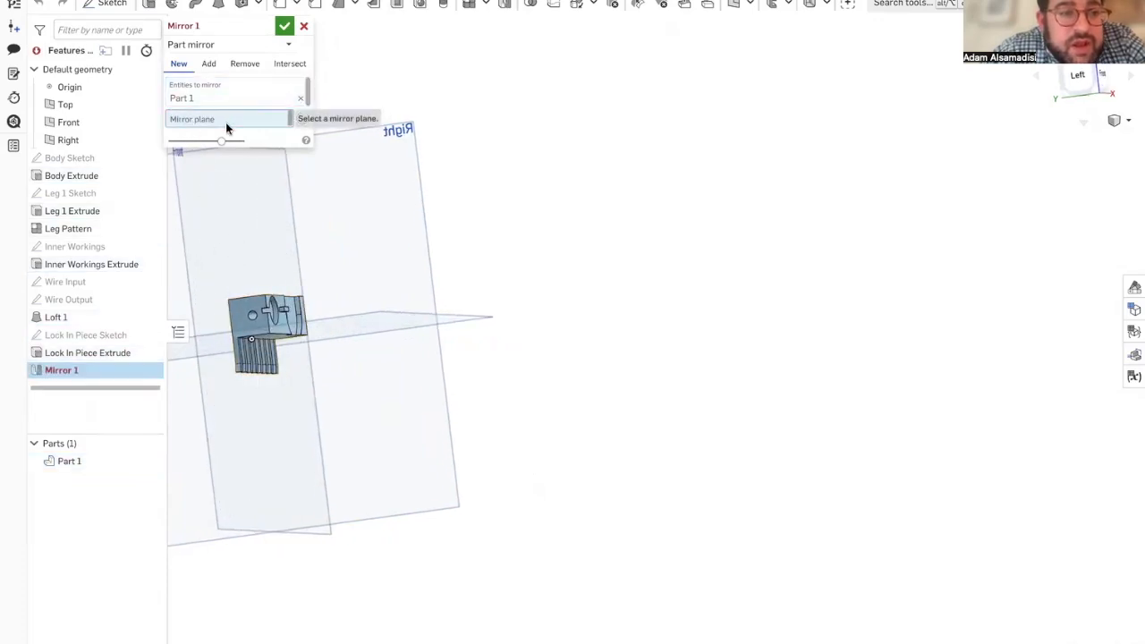
{"action": "left_click", "coordinate": [223, 245]}
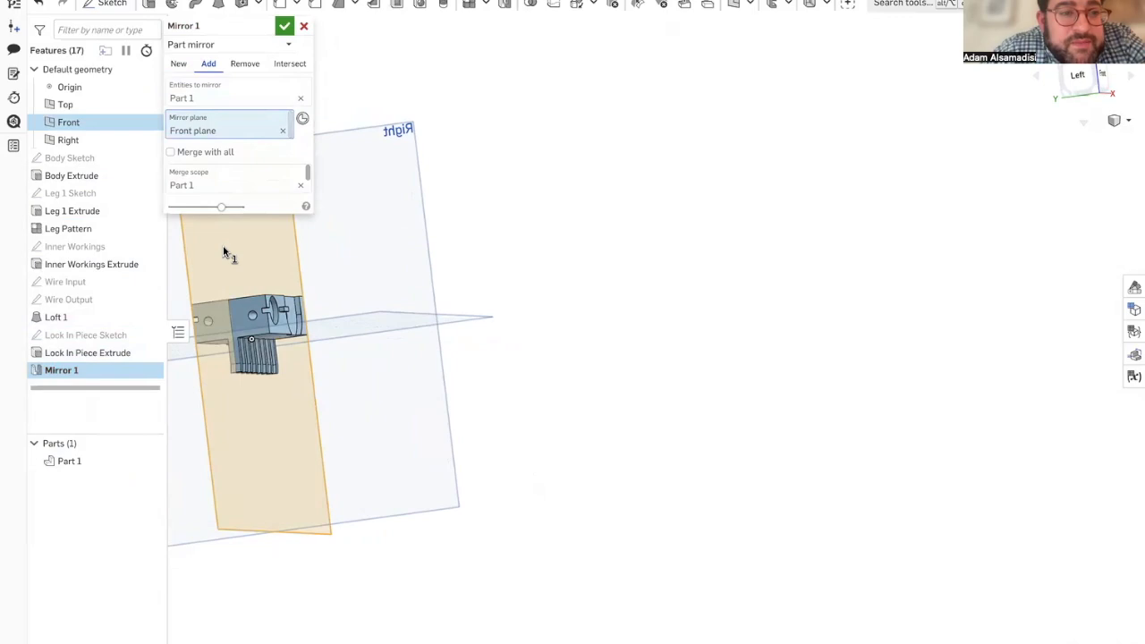
{"action": "left_click", "coordinate": [179, 64]}
{"action": "right_click_drag", "start_coordinate": [229, 303], "coordinate": [271, 292]}
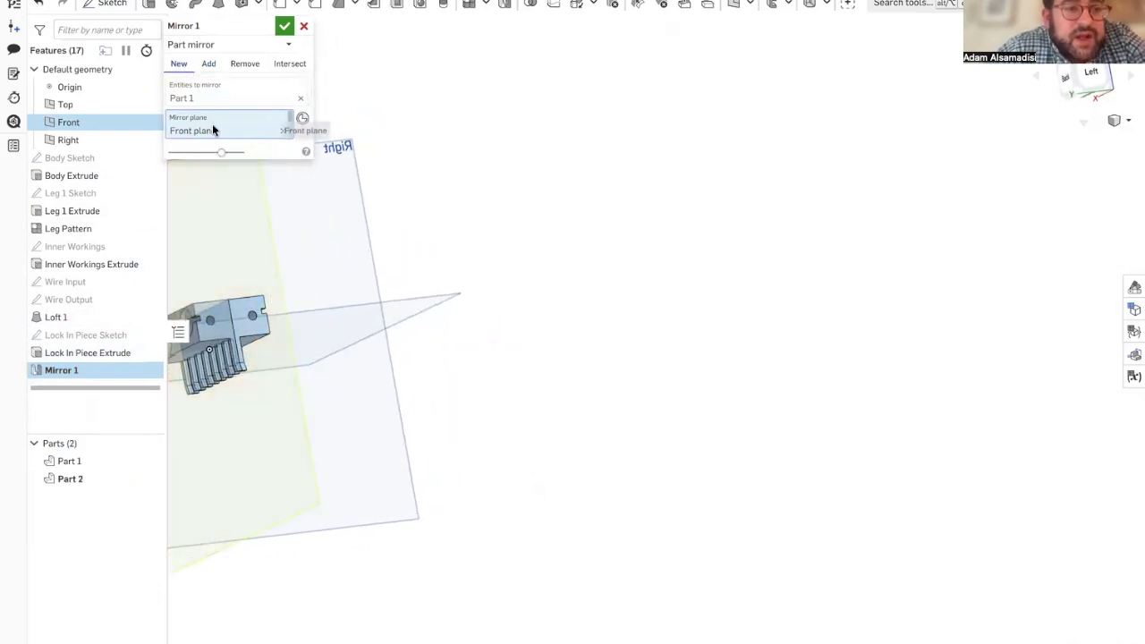
{"action": "left_click", "coordinate": [283, 26]}
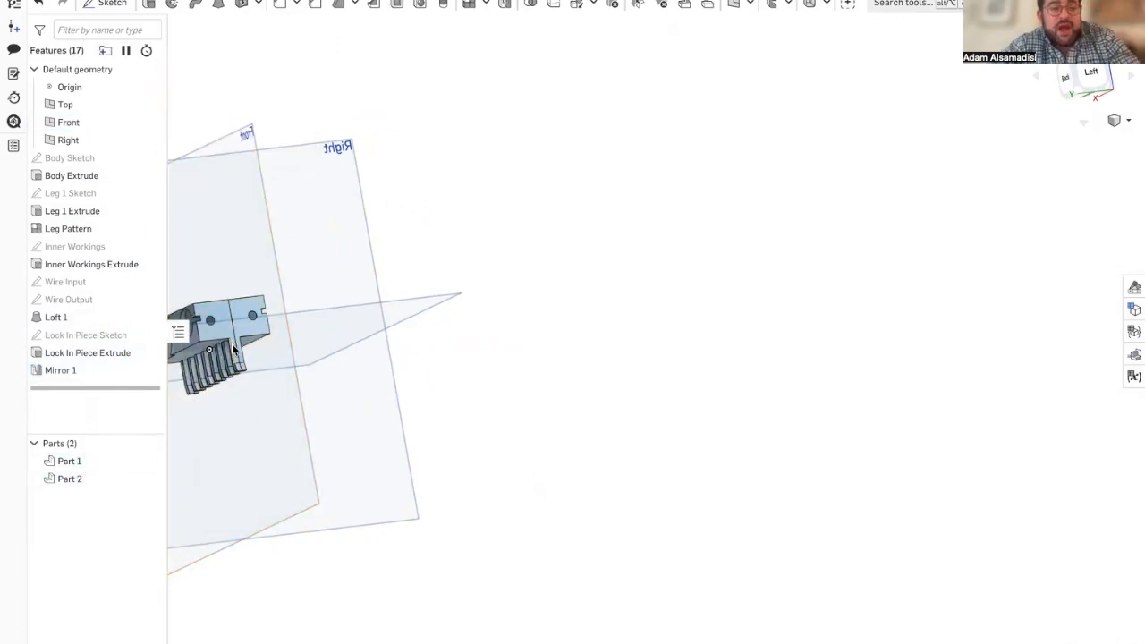
Step: Check the Extrude 4 and Extrude 2 settings in the ScooterbotFinale reference document and return to the Scooterbot part studio
{"action": "middle_click_drag", "start_coordinate": [231, 343], "coordinate": [379, 340]}
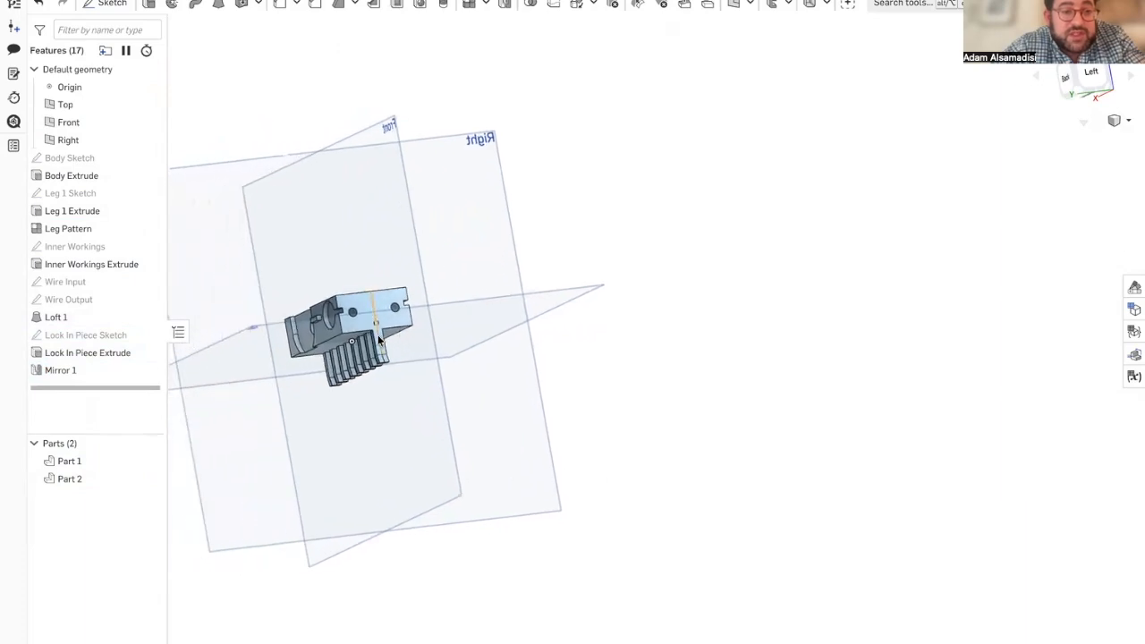
{"action": "scroll", "coordinate": [315, 319], "scroll_direction": "up", "scroll_amount": 5}
{"action": "mouse_move", "coordinate": [4, 330]}
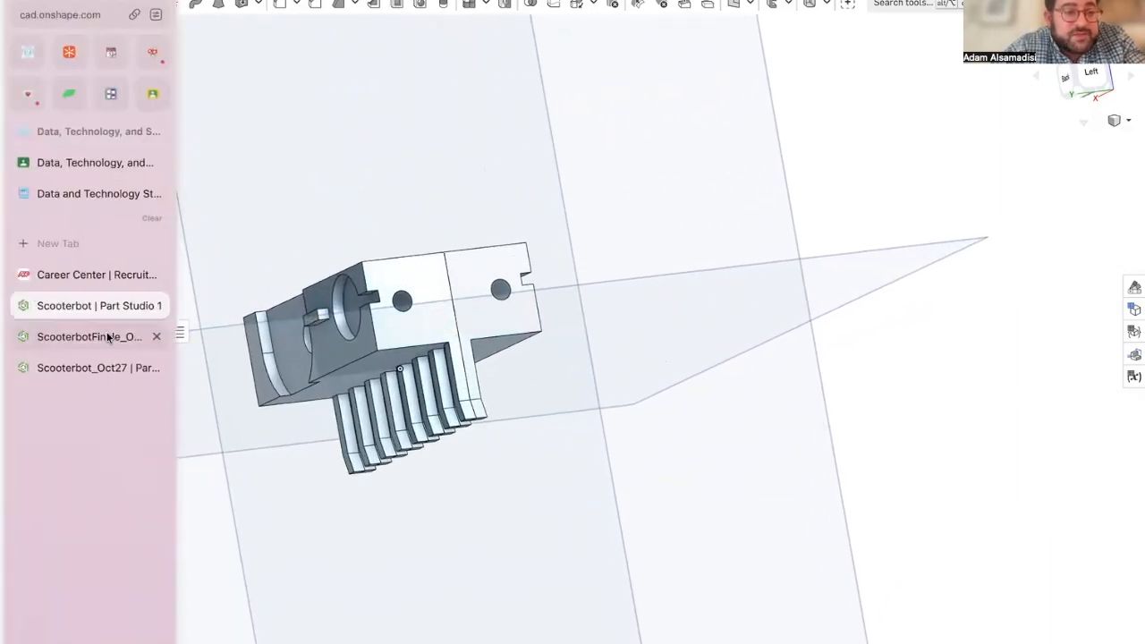
{"action": "left_click", "coordinate": [101, 336]}
{"action": "scroll", "coordinate": [371, 366], "scroll_direction": "down", "scroll_amount": 8}
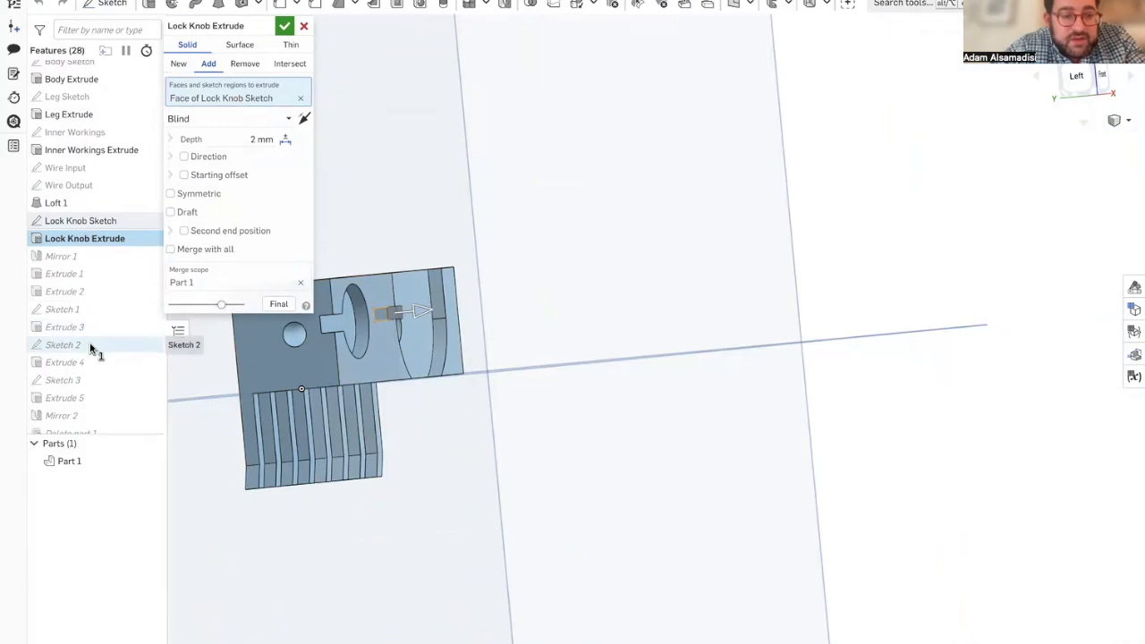
{"action": "double_click", "coordinate": [90, 368]}
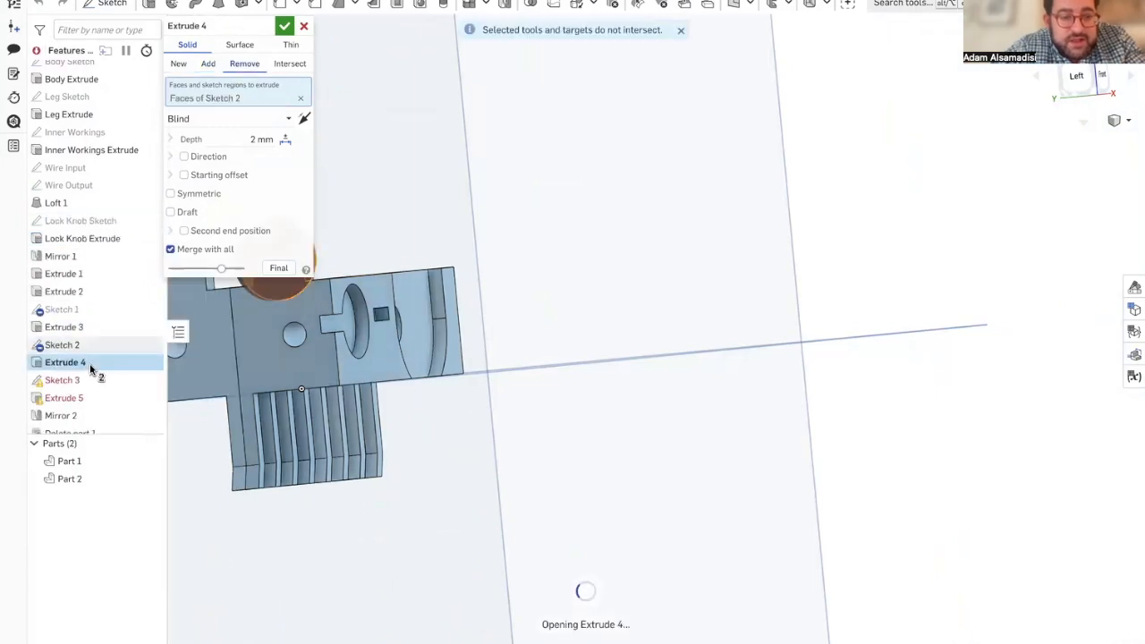
{"action": "double_click", "coordinate": [93, 286]}
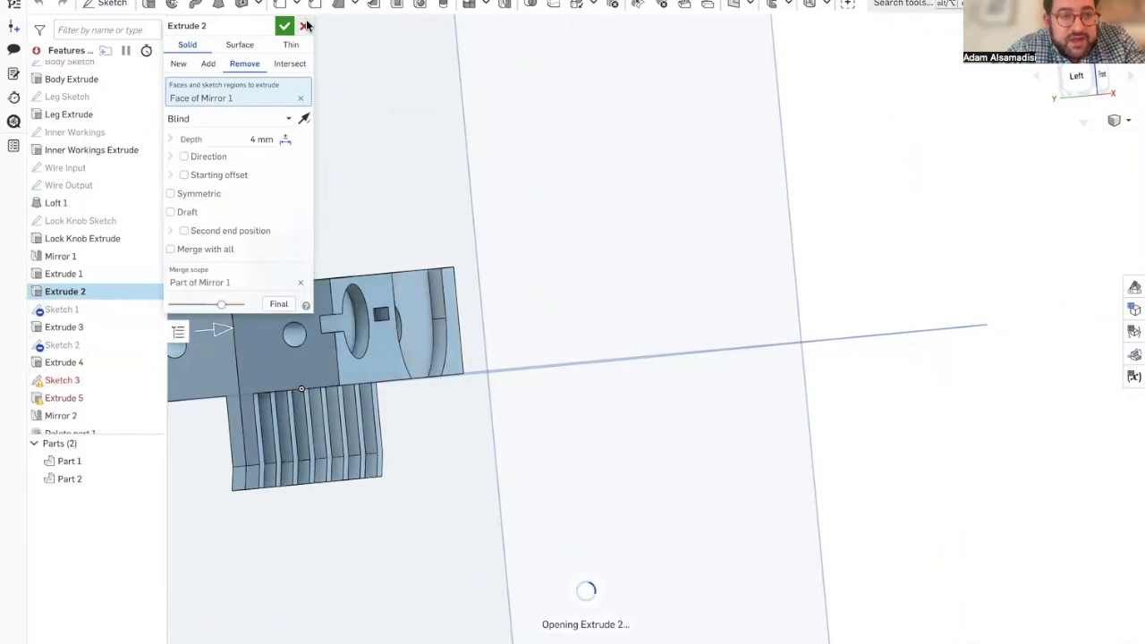
{"action": "left_click", "coordinate": [62, 363]}
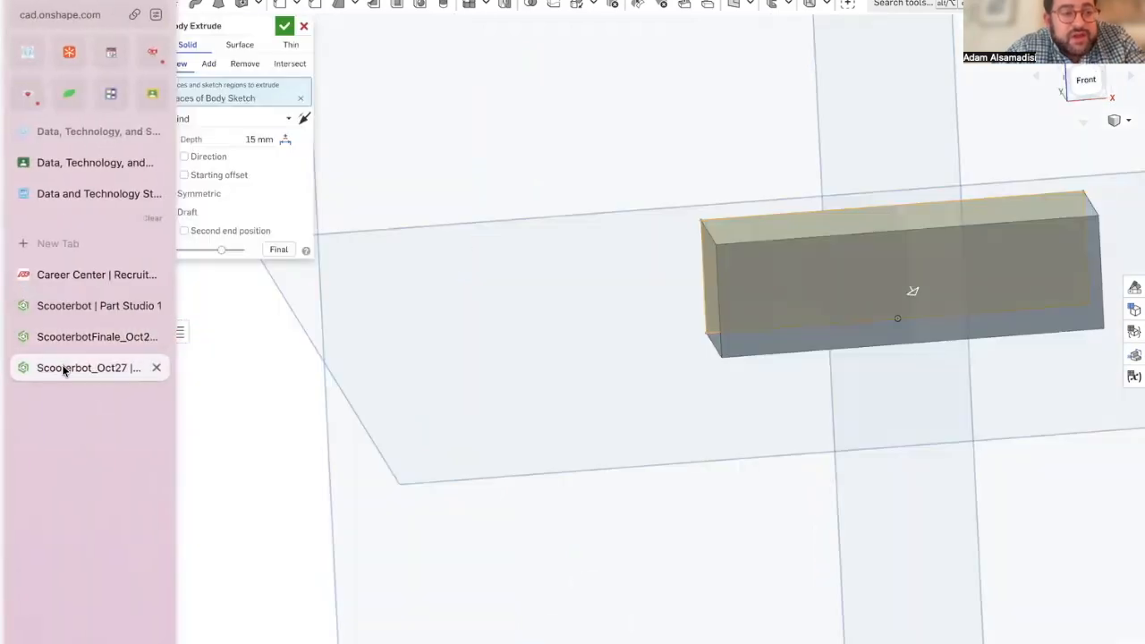
{"action": "left_click", "coordinate": [77, 307]}
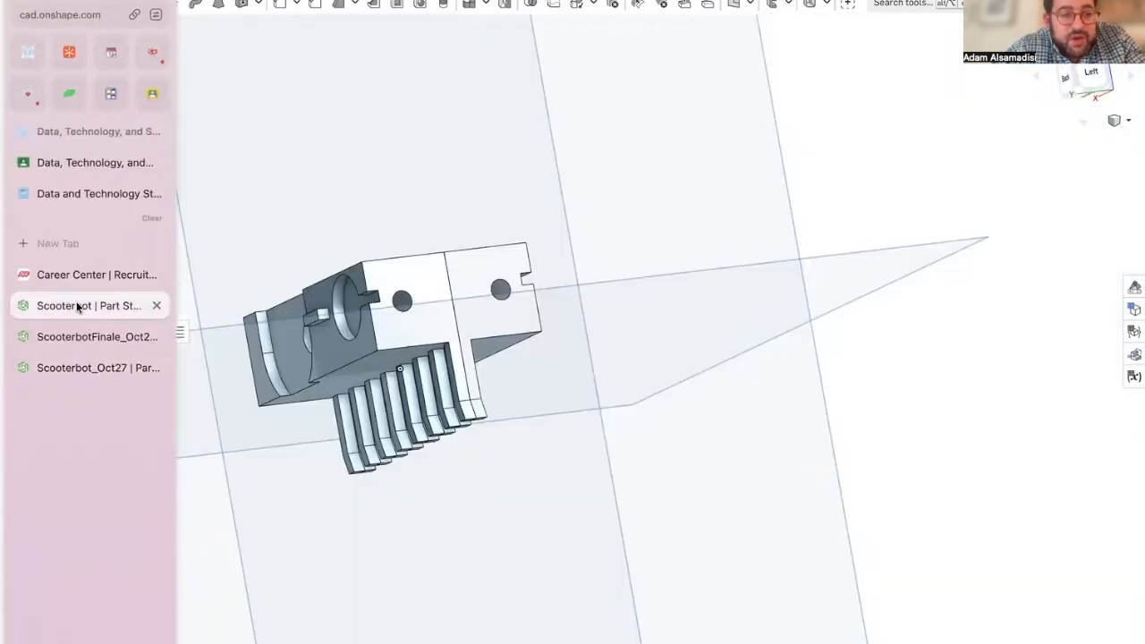
Step: Start a new sketch on the mirrored part's side face that carries the lock knob
{"action": "mouse_move", "coordinate": [389, 352]}
{"action": "right_mouse_down"}
{"action": "mouse_move", "coordinate": [299, 362]}
{"action": "mouse_move", "coordinate": [349, 366]}
{"action": "mouse_move", "coordinate": [406, 345]}
{"action": "right_mouse_up"}
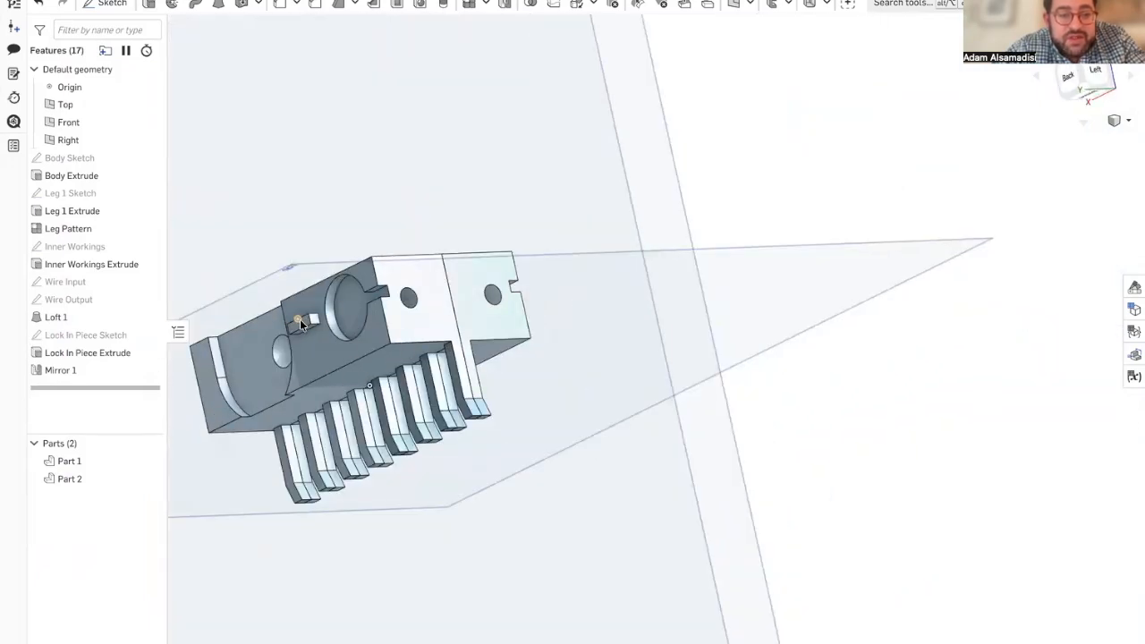
{"action": "right_click_drag", "start_coordinate": [254, 329], "coordinate": [331, 332]}
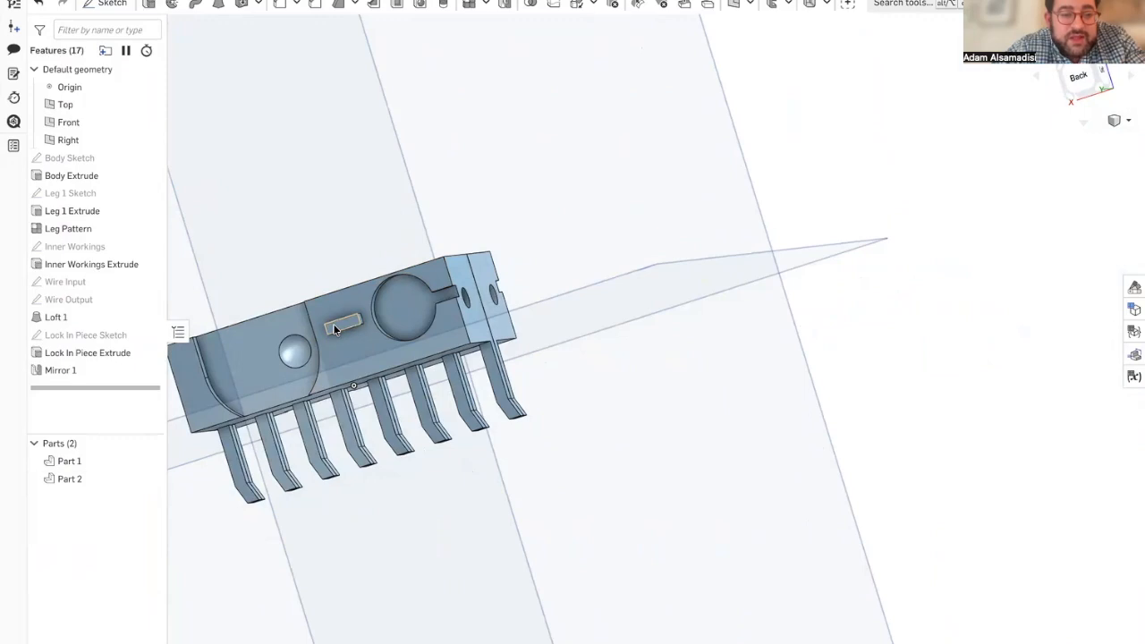
{"action": "right_click_drag", "start_coordinate": [328, 329], "coordinate": [349, 332]}
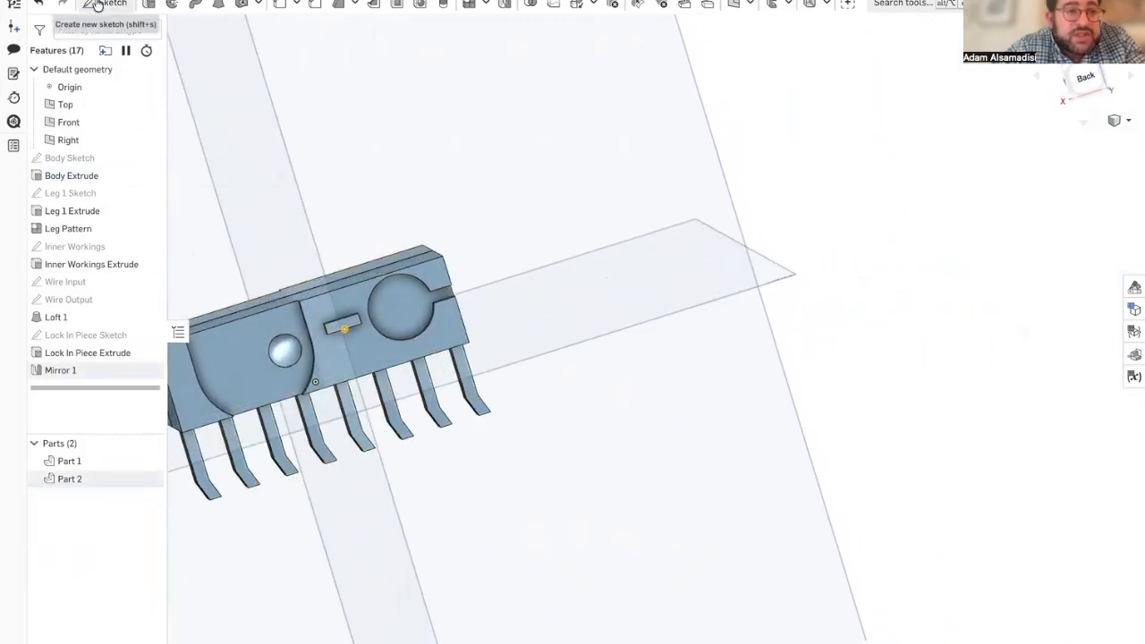
{"action": "left_click", "coordinate": [104, 5]}
{"action": "left_click", "coordinate": [345, 324]}
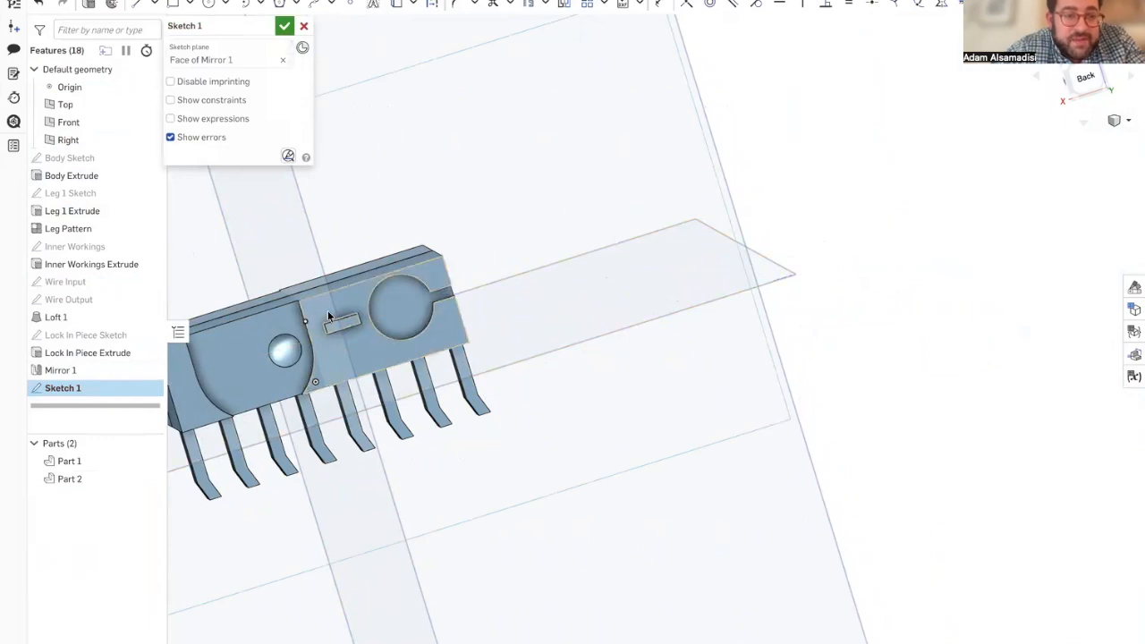
{"action": "scroll", "coordinate": [349, 329], "scroll_direction": "up", "scroll_amount": 3}
{"action": "scroll", "coordinate": [317, 329], "scroll_direction": "up", "scroll_amount": 3}
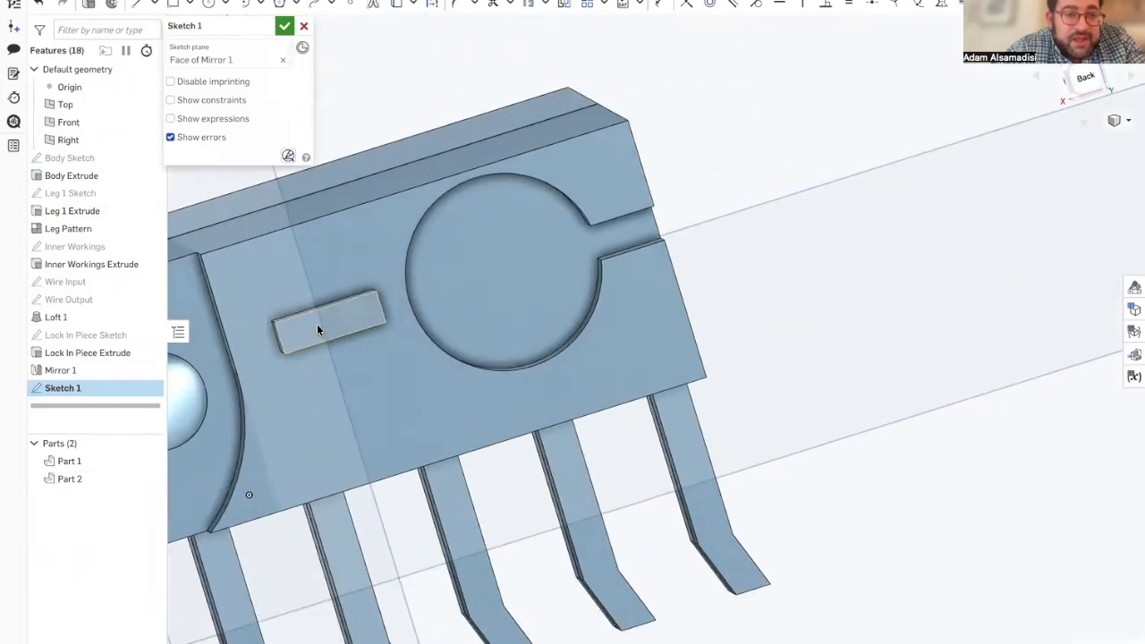
Step: Extrude the knob's rectangular region blind 4 mm in the reversed direction, adding it to Part 2, and inspect both halves
{"action": "left_click", "coordinate": [93, 7]}
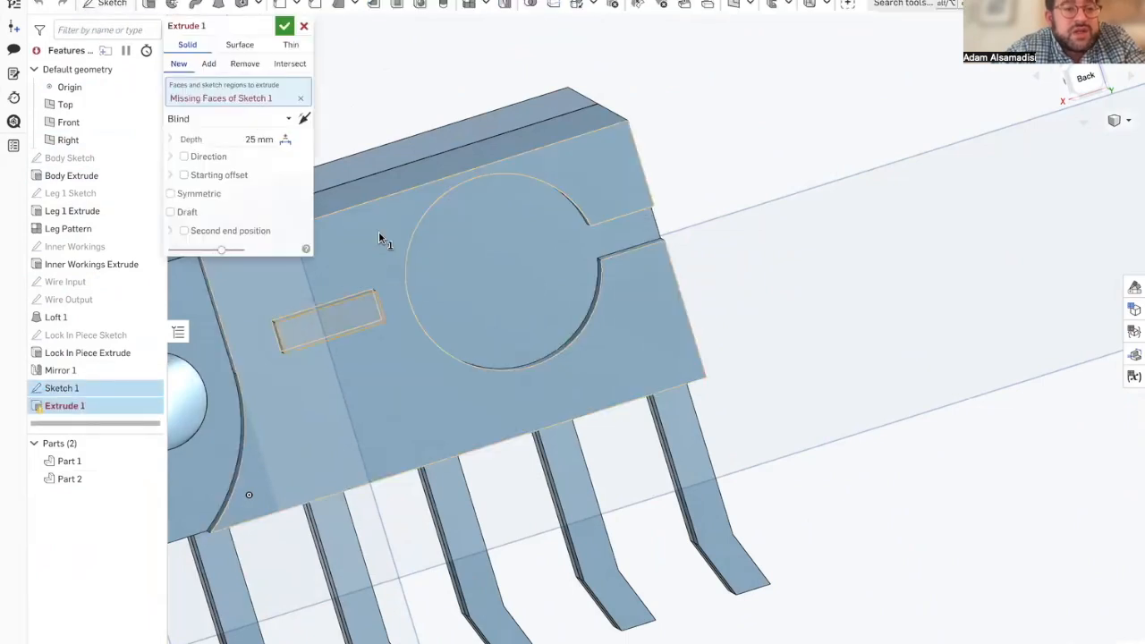
{"action": "left_click", "coordinate": [350, 324]}
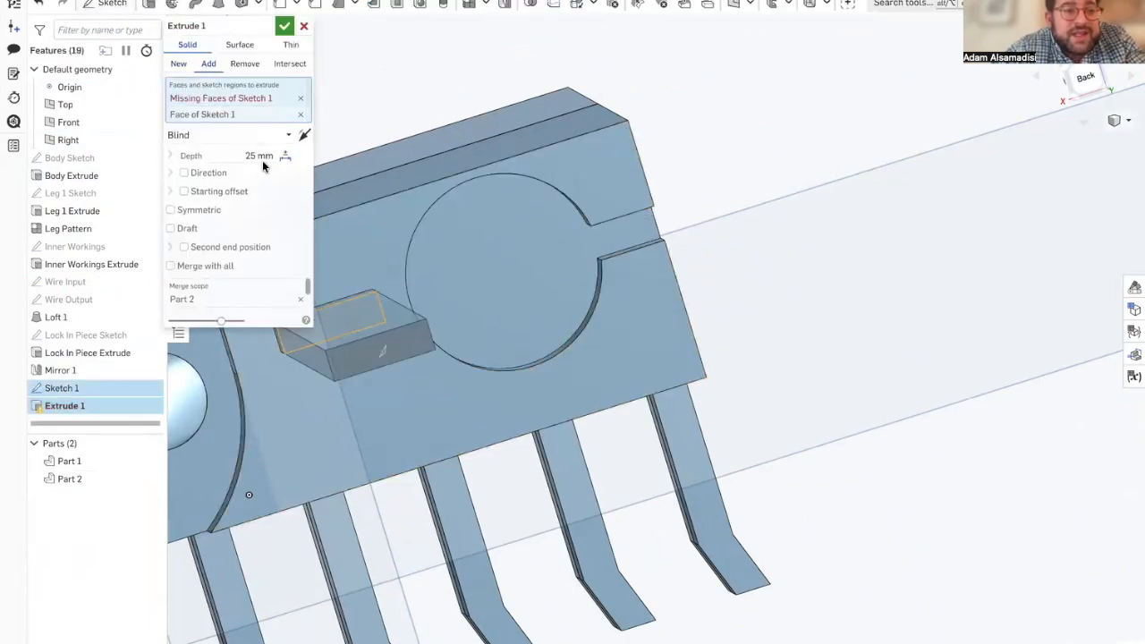
{"action": "left_click", "coordinate": [303, 136]}
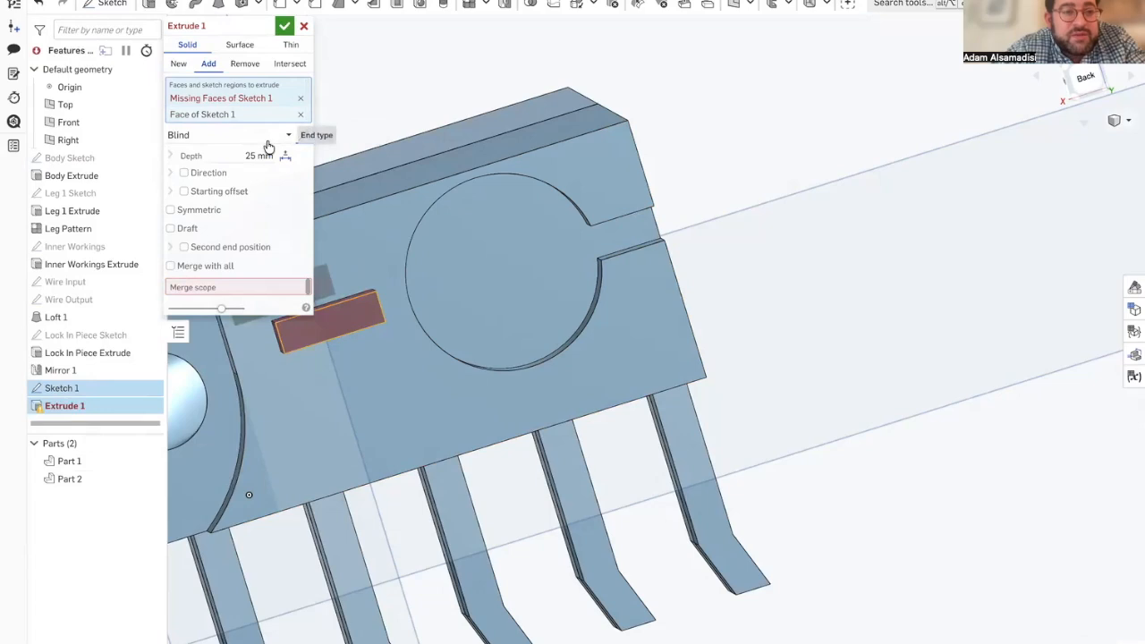
{"action": "left_click", "coordinate": [247, 158]}
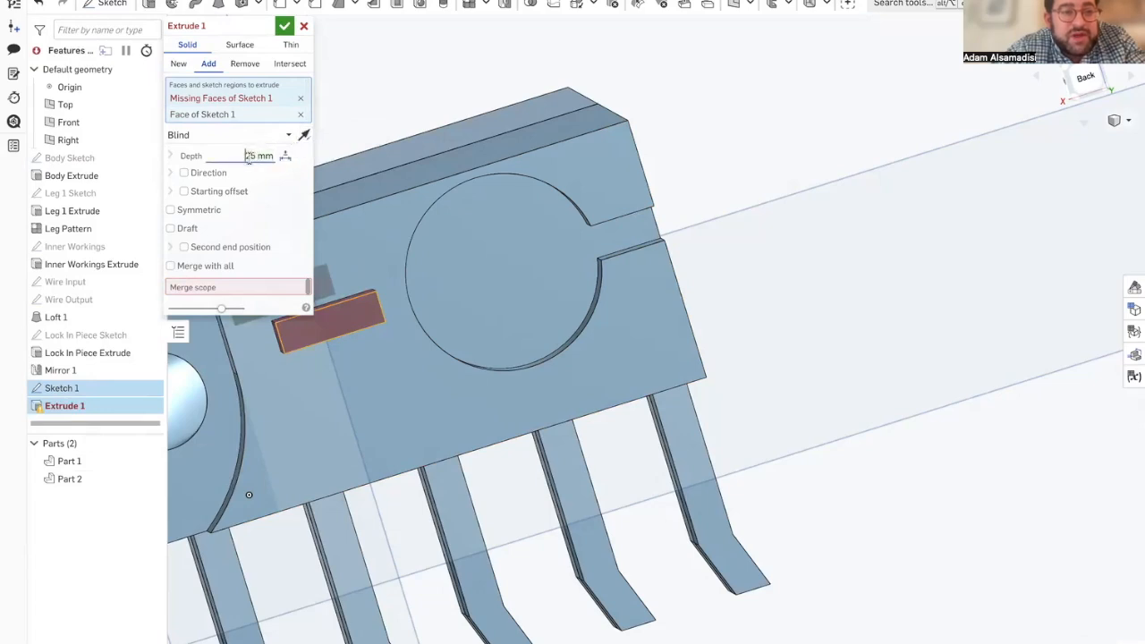
{"action": "type", "text": "4"}
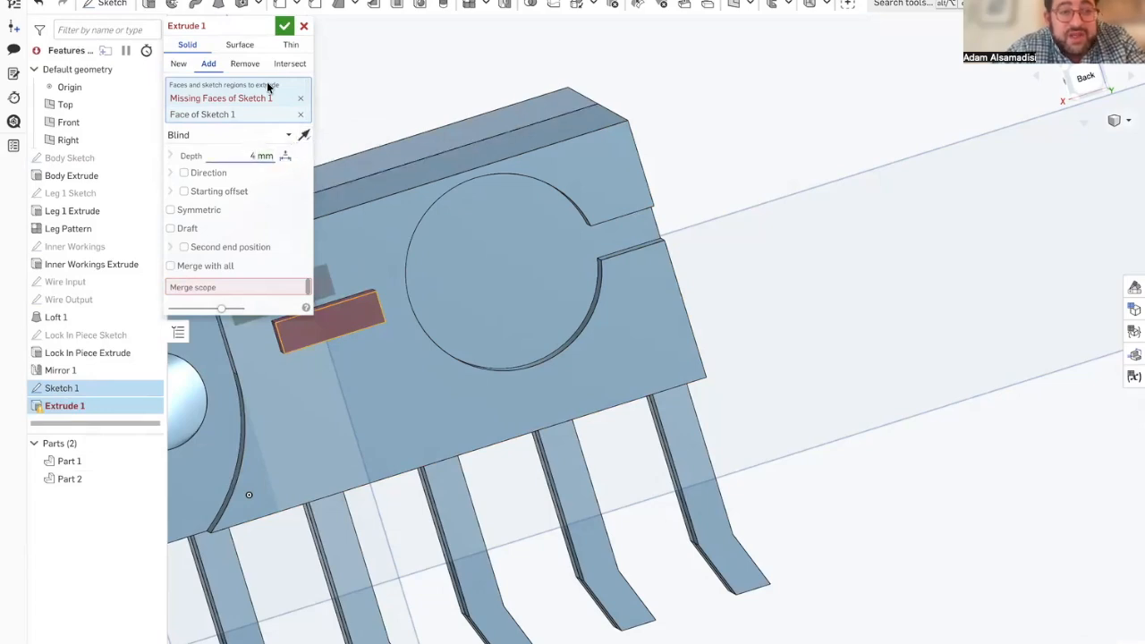
{"action": "left_click", "coordinate": [284, 25]}
{"action": "right_click_drag", "start_coordinate": [303, 324], "coordinate": [350, 363]}
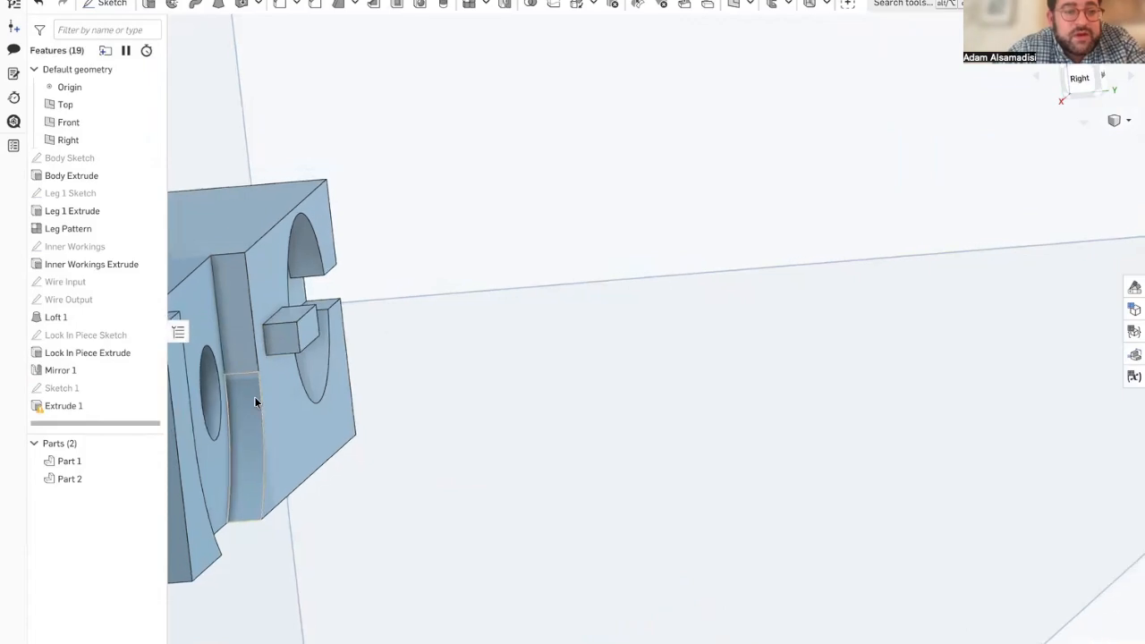
{"action": "scroll", "coordinate": [254, 402], "scroll_direction": "down", "scroll_amount": 5}
{"action": "right_click_drag", "start_coordinate": [255, 399], "coordinate": [200, 404]}
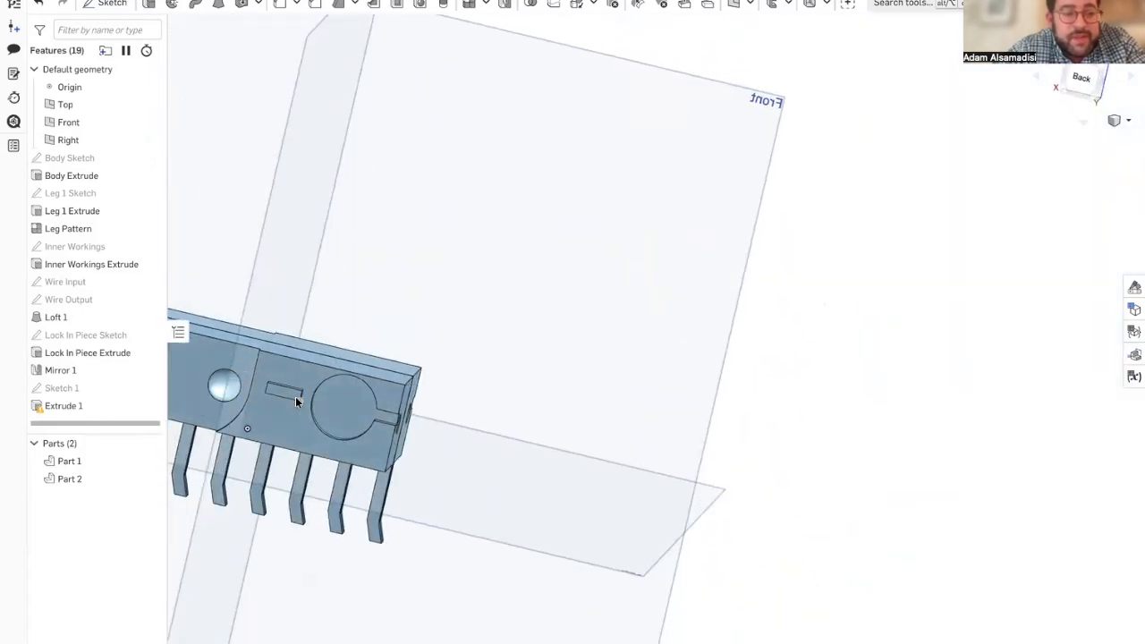
Step: Change Extrude 1 to remove material from Part 2, replacing its face selections with the small rectangular region of Sketch 1, blind 4 mm
{"action": "double_click", "coordinate": [109, 406]}
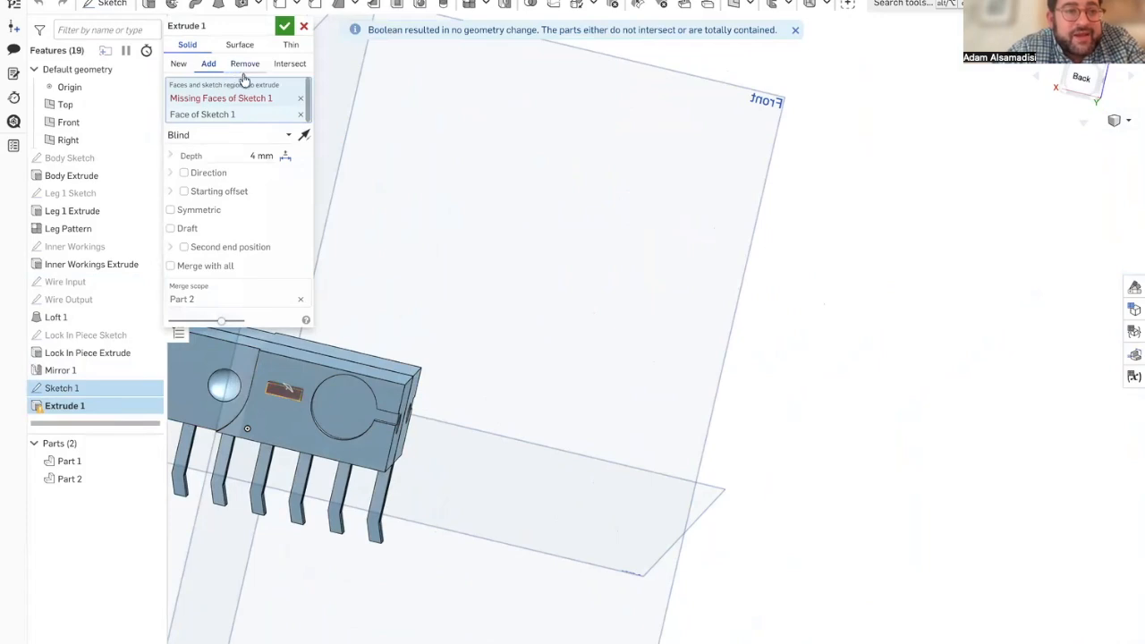
{"action": "left_click", "coordinate": [301, 99]}
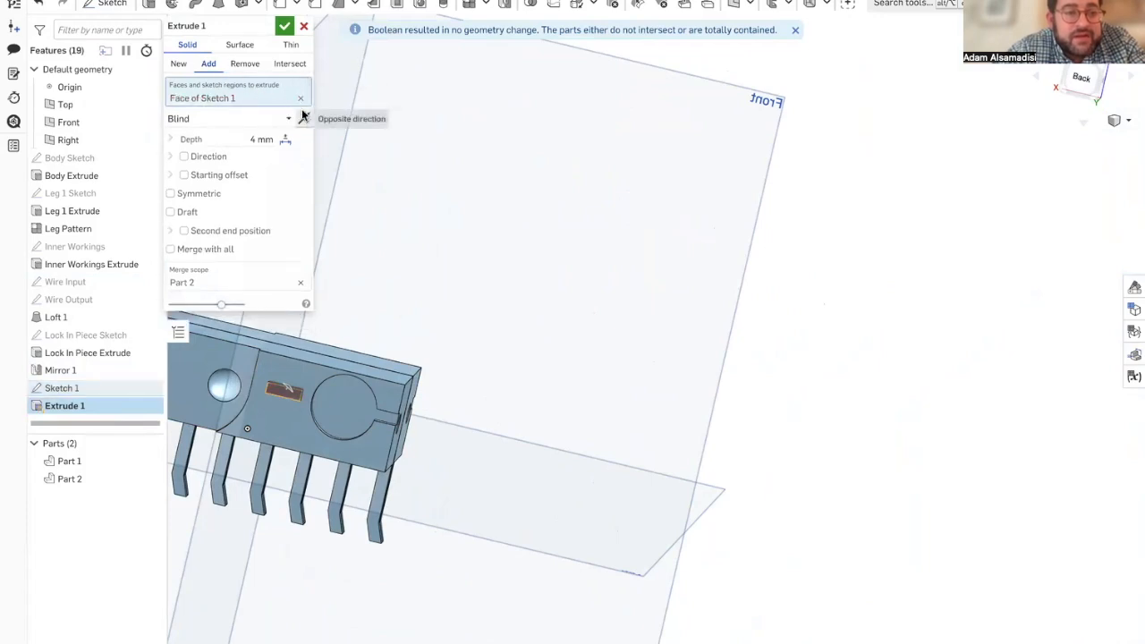
{"action": "left_click", "coordinate": [300, 98]}
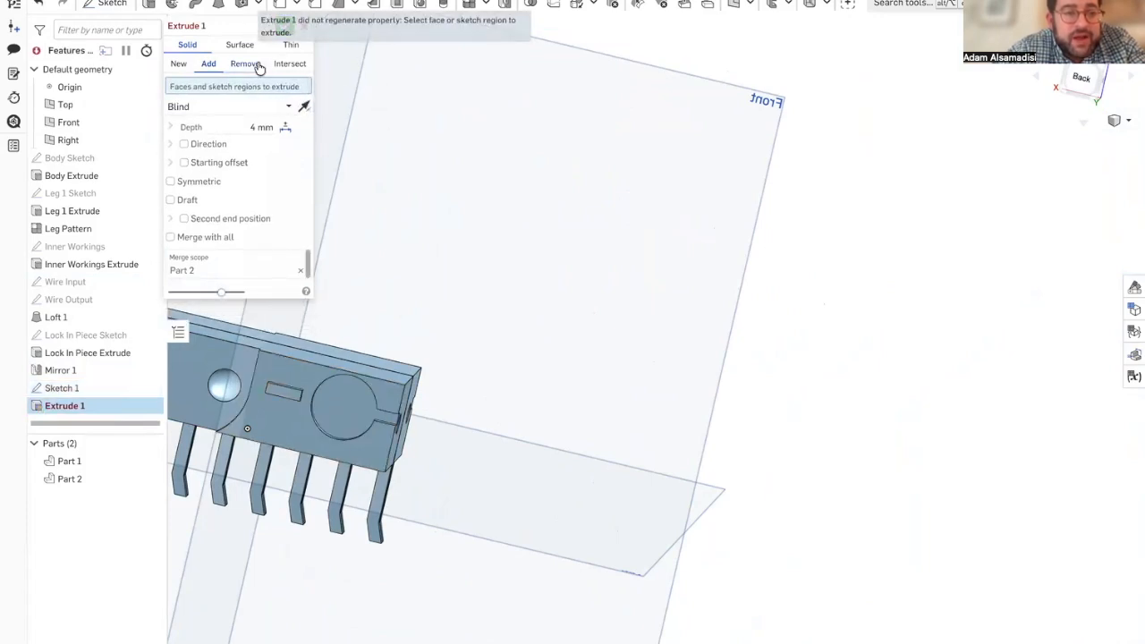
{"action": "left_click", "coordinate": [290, 394]}
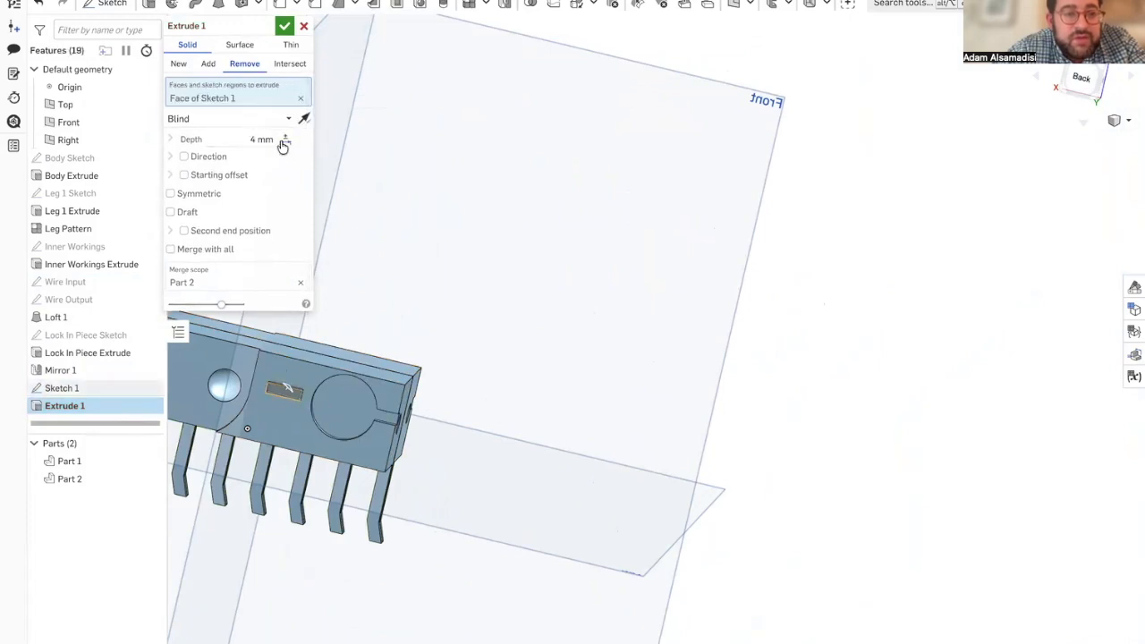
{"action": "right_click_drag", "start_coordinate": [221, 395], "coordinate": [217, 420]}
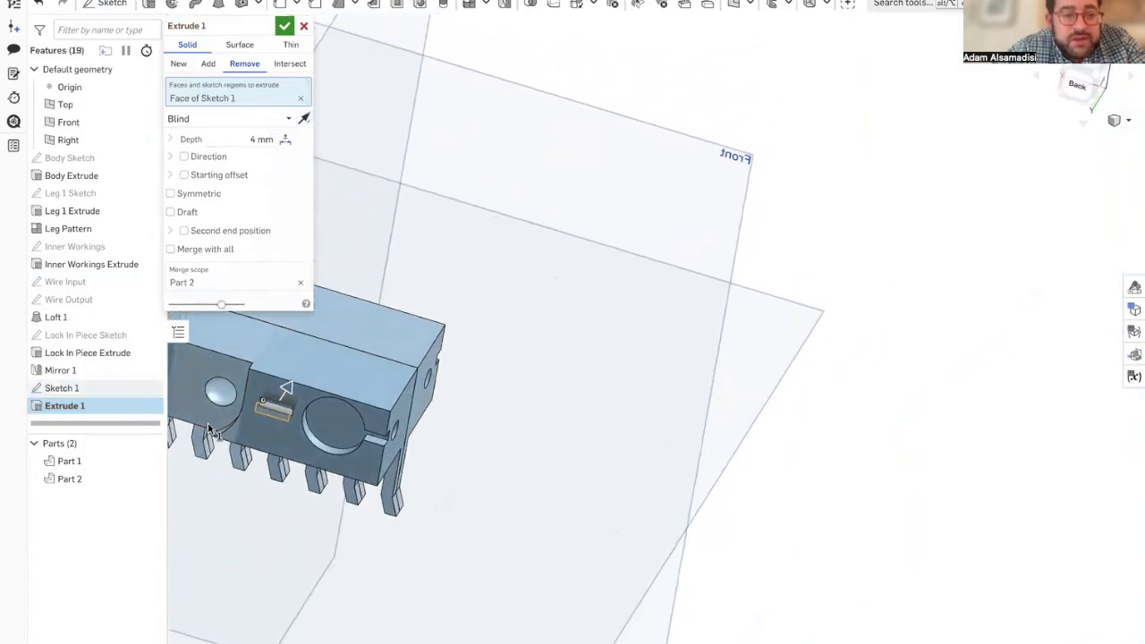
{"action": "left_click", "coordinate": [284, 28]}
{"action": "right_click_drag", "start_coordinate": [293, 380], "coordinate": [296, 414]}
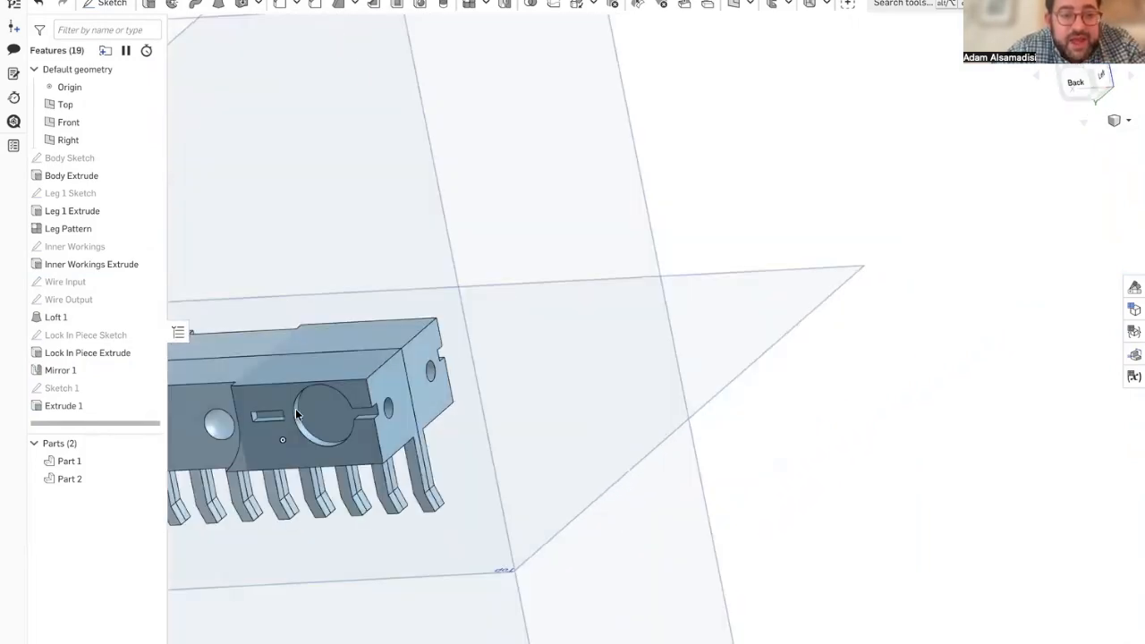
{"action": "scroll", "coordinate": [271, 415], "scroll_direction": "up", "scroll_amount": 5}
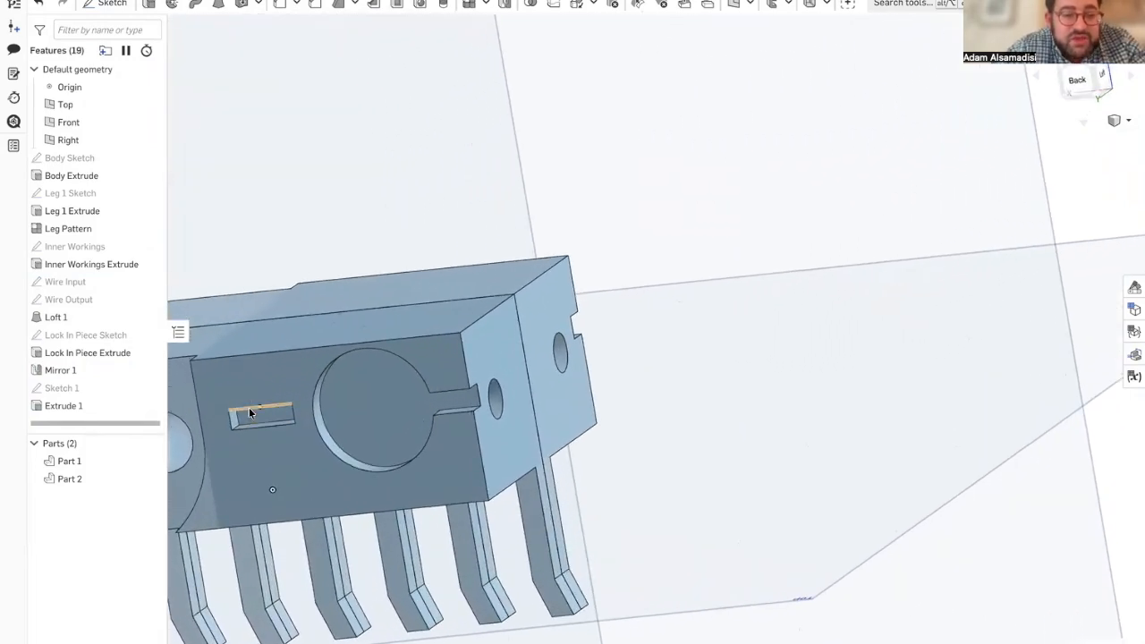
{"action": "right_click_drag", "start_coordinate": [249, 407], "coordinate": [378, 178]}
{"action": "scroll", "coordinate": [378, 179], "scroll_direction": "down", "scroll_amount": 3}
{"action": "right_click_drag", "start_coordinate": [275, 177], "coordinate": [225, 137]}
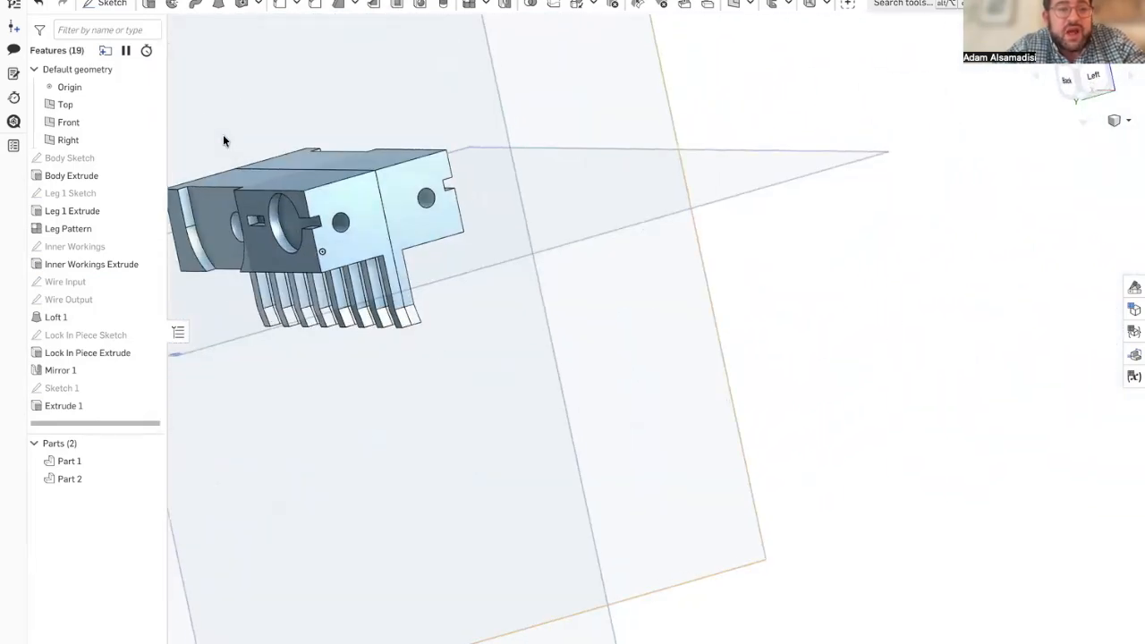